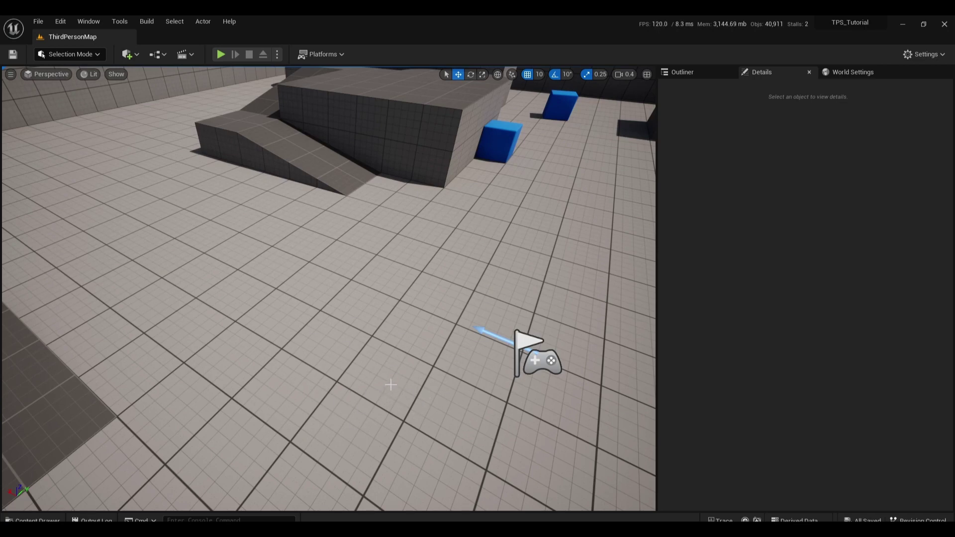
pyautogui.moveTo(362, 357)
pyautogui.mouseDown(button='right')
pyautogui.moveTo(351, 259)
pyautogui.moveTo(351, 278)
pyautogui.moveTo(329, 281)
pyautogui.moveTo(358, 284)
pyautogui.moveTo(363, 299)
pyautogui.moveTo(352, 352)
pyautogui.mouseUp(button='right')
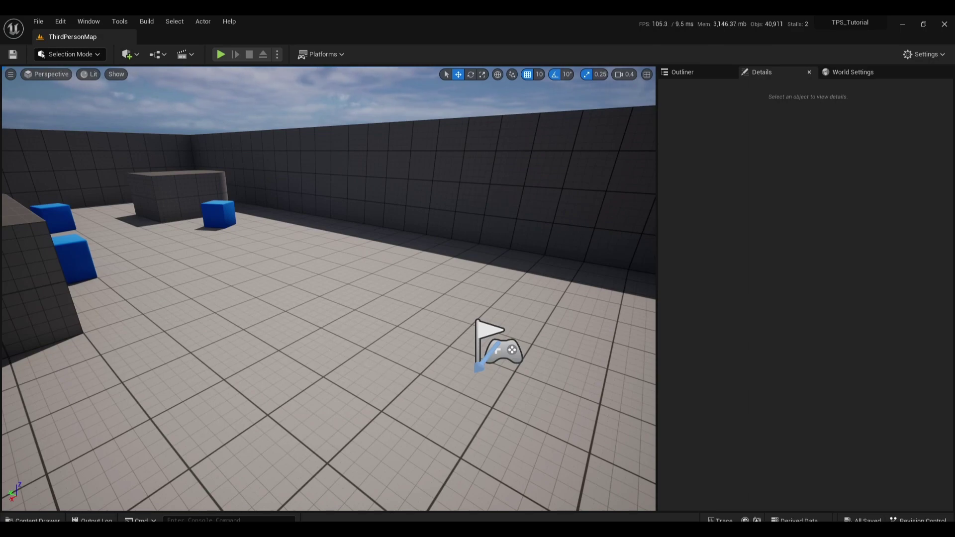
pyautogui.moveTo(328, 288); pyautogui.dragTo(274, 290, button='right')
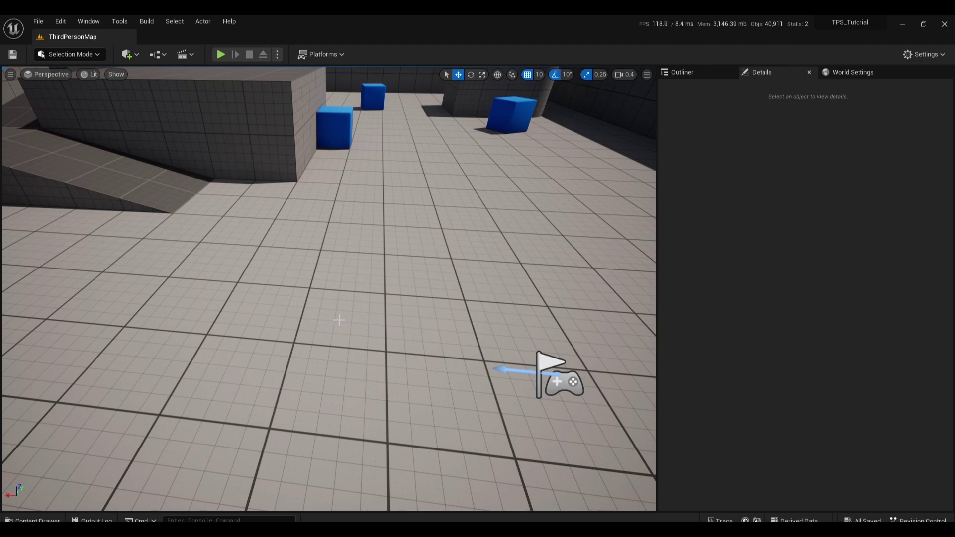
# - Browse the project content and open the Blueprints folder inside ThirdPerson to examine its assets
pyautogui.hotkey('ctrl', 'space')
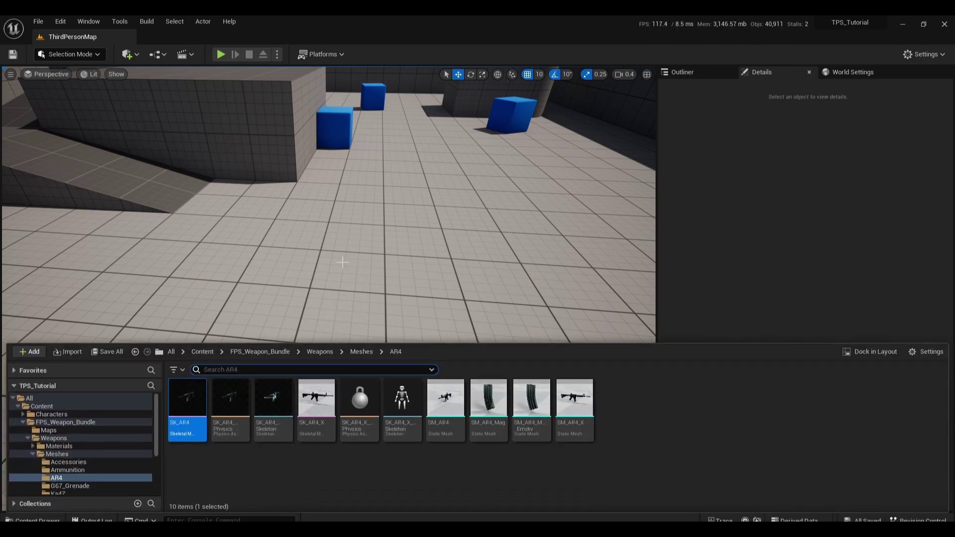
pyautogui.click(28, 437)
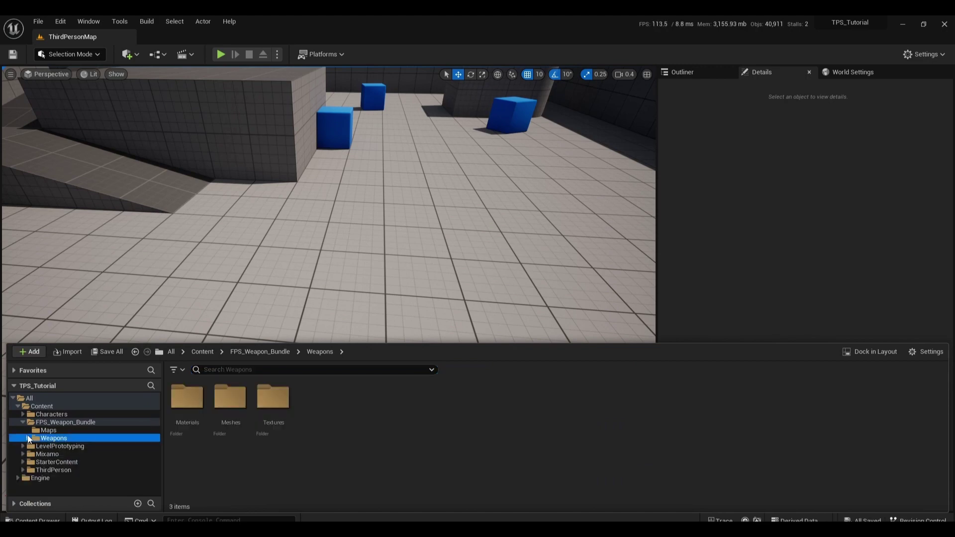
pyautogui.click(22, 421)
pyautogui.click(77, 446)
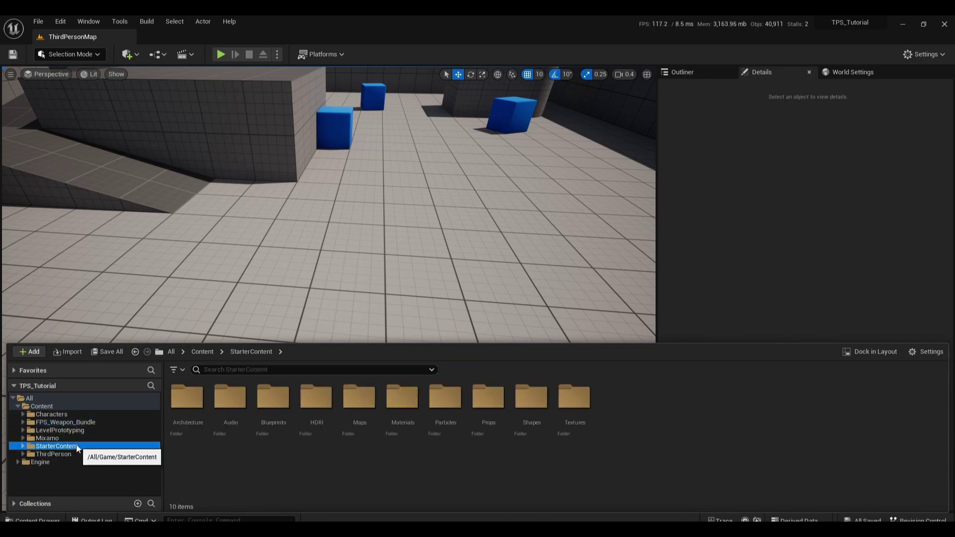
pyautogui.click(70, 456)
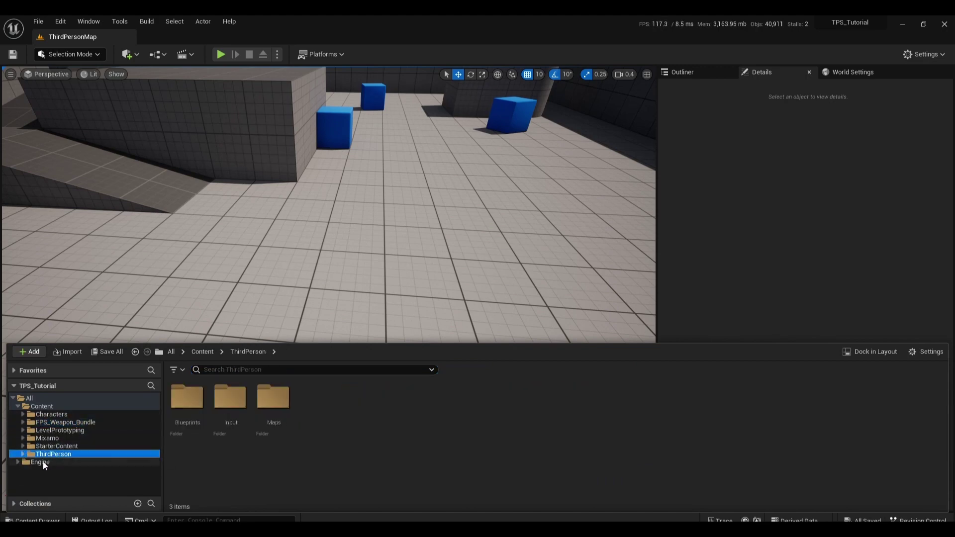
pyautogui.click(194, 402)
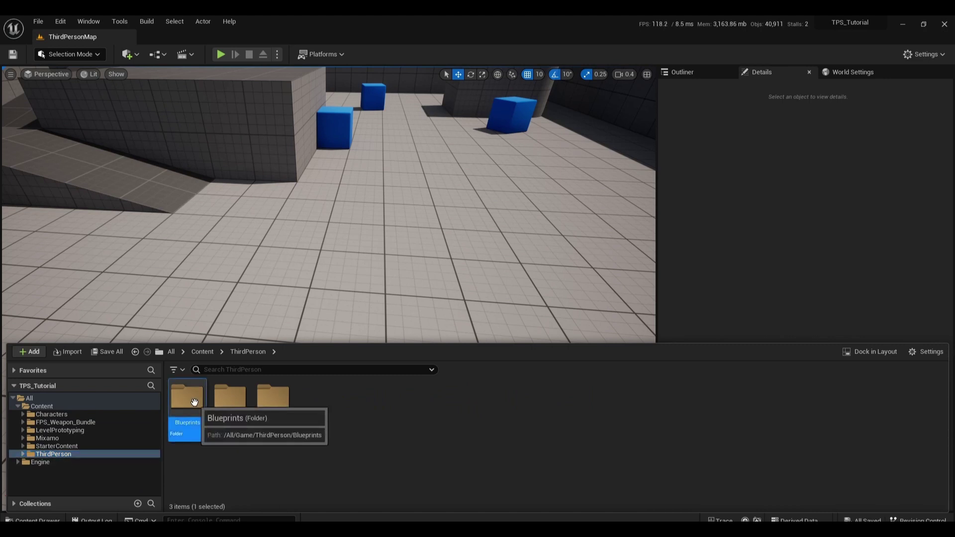
pyautogui.doubleClick(197, 413)
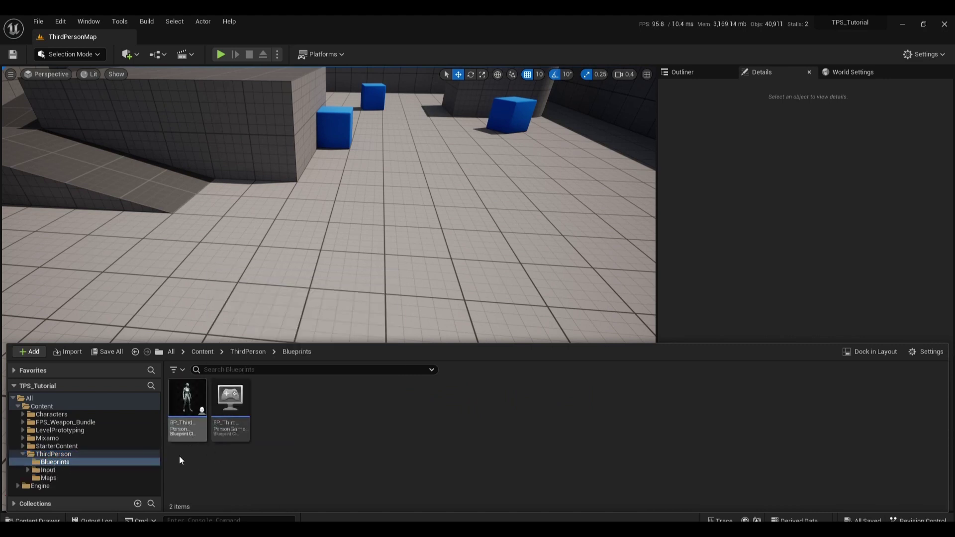
# - Examine the rifle animations and the character meshes in the Mixamo folder's Animations and Meshes subfolders
pyautogui.click(23, 454)
pyautogui.click(54, 439)
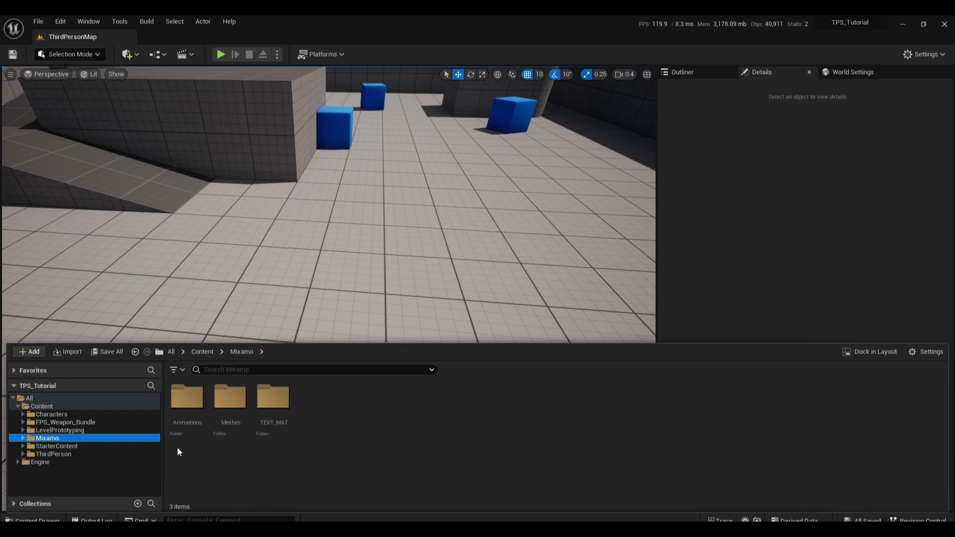
pyautogui.doubleClick(187, 398)
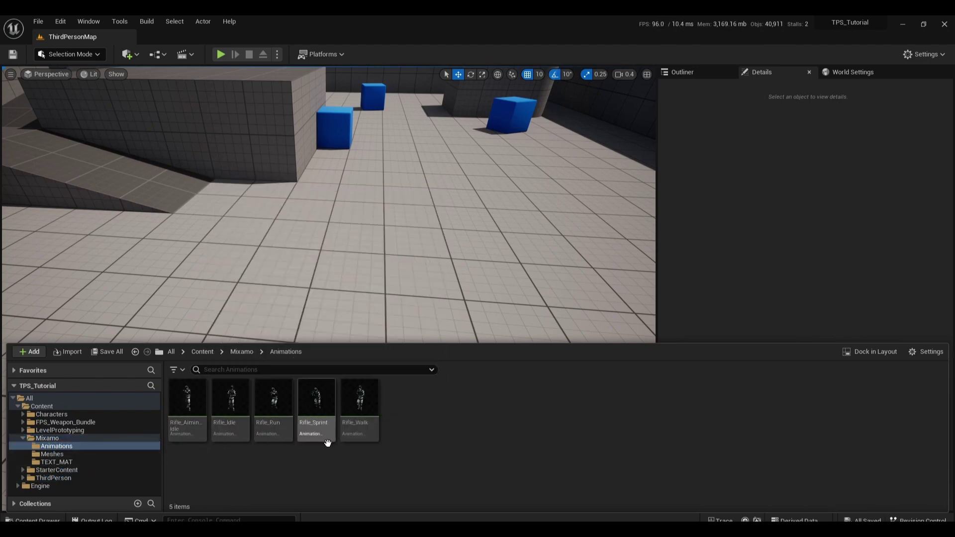
pyautogui.click(79, 453)
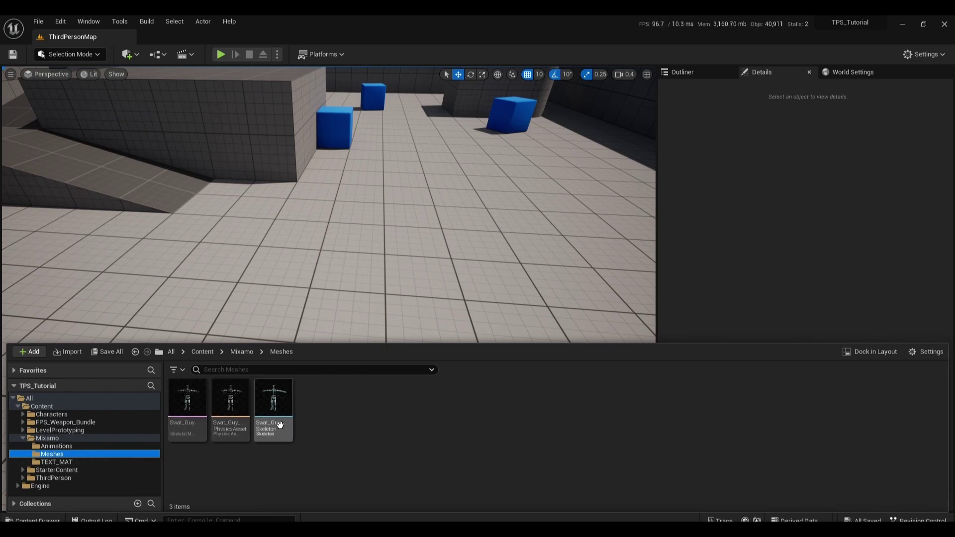
pyautogui.click(24, 439)
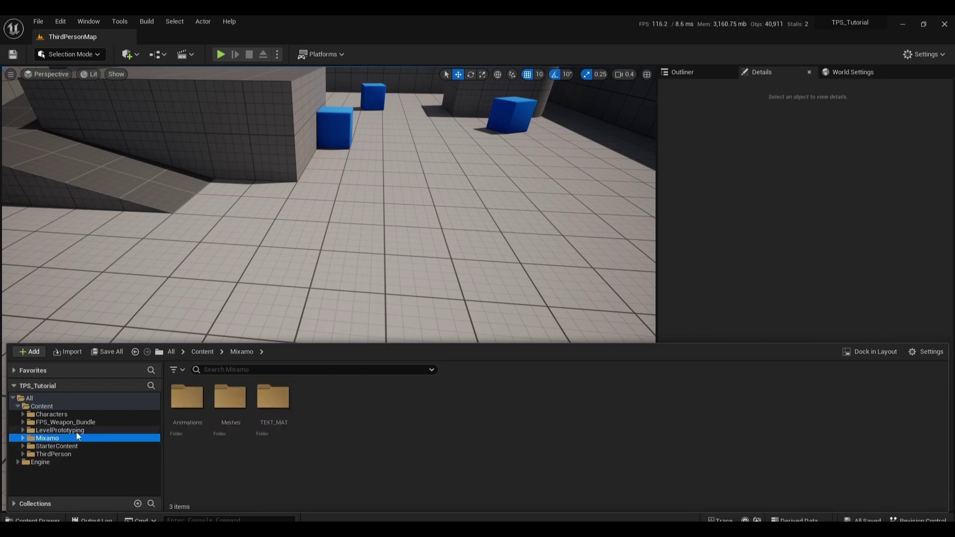
# - Examine the AR4 materials in FPS_Weapon_Bundle's Weapons/Materials folder and collapse the Weapons tree
pyautogui.click(84, 422)
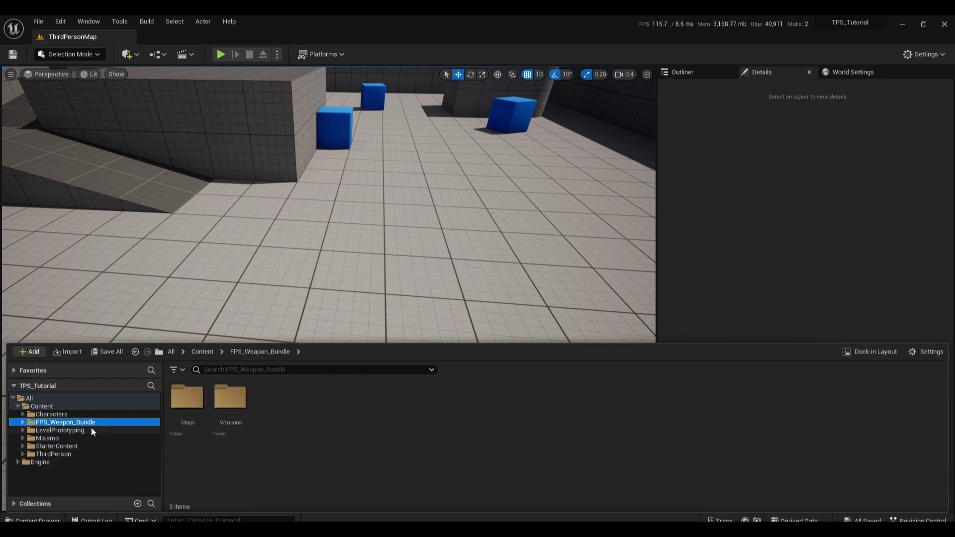
pyautogui.click(22, 423)
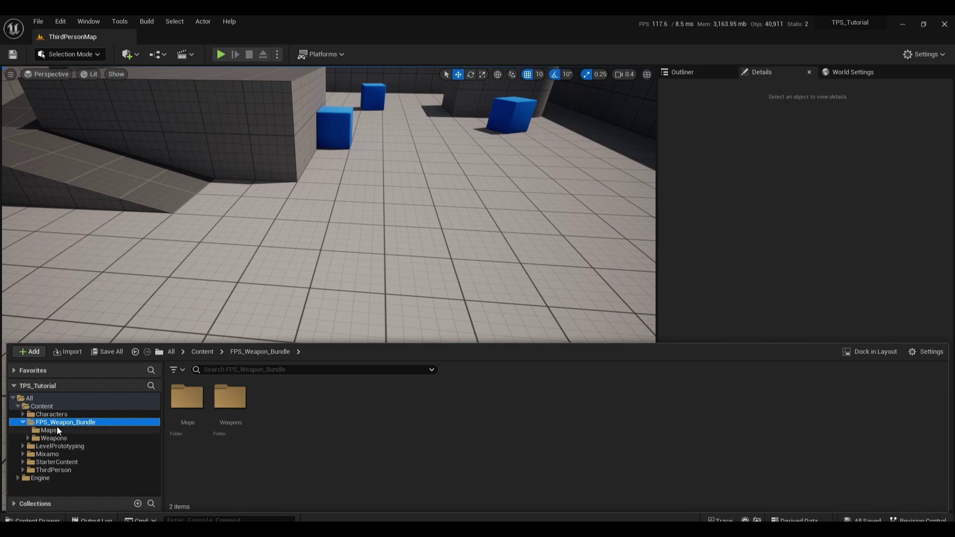
pyautogui.click(63, 438)
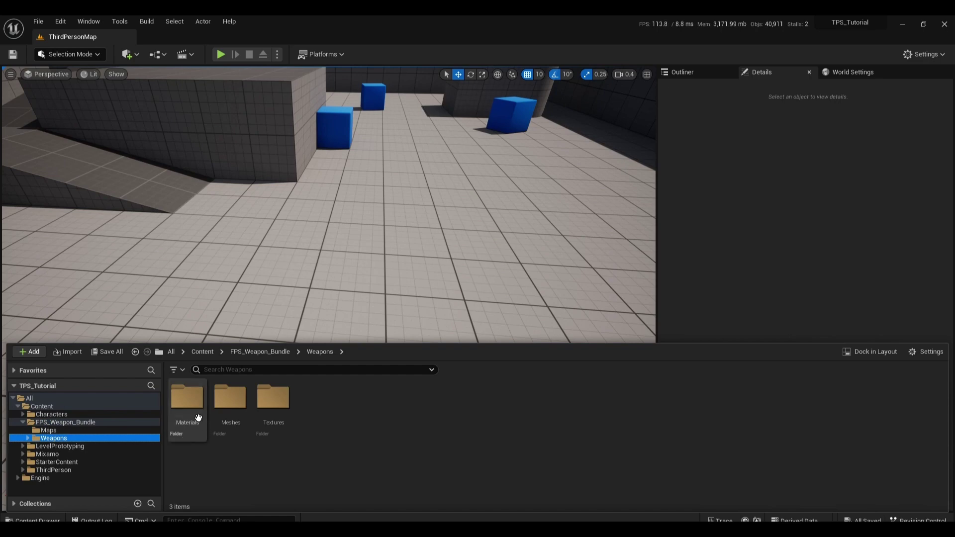
pyautogui.doubleClick(187, 398)
pyautogui.doubleClick(273, 406)
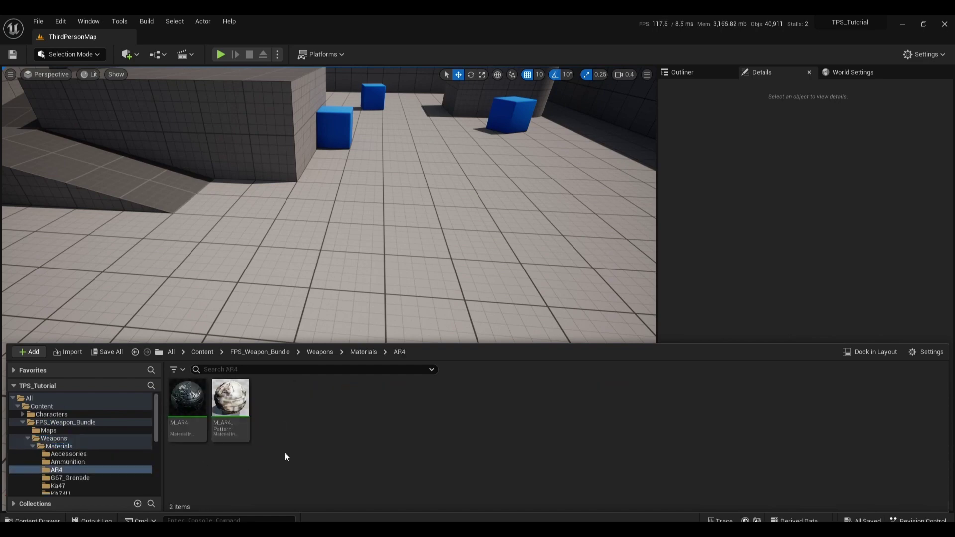
pyautogui.click(34, 445)
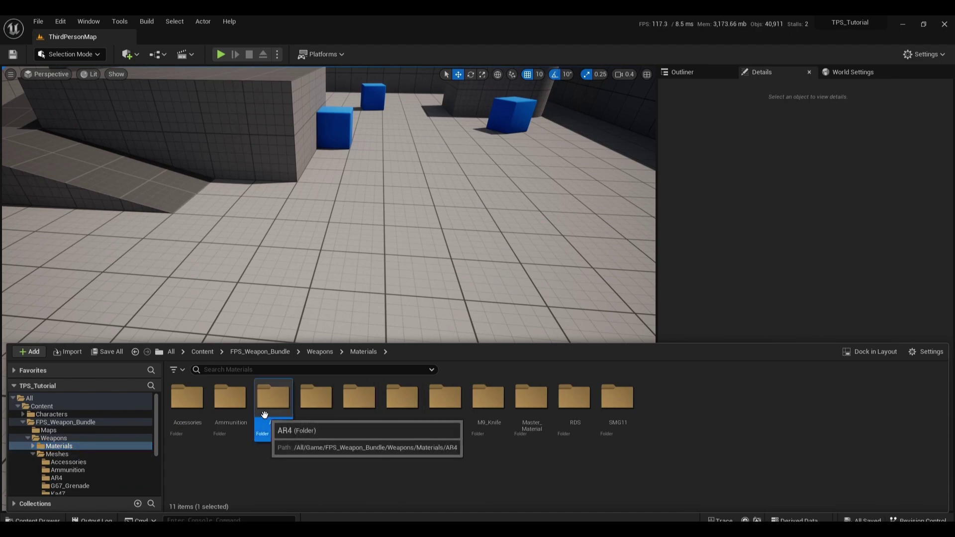
pyautogui.doubleClick(266, 411)
pyautogui.click(27, 447)
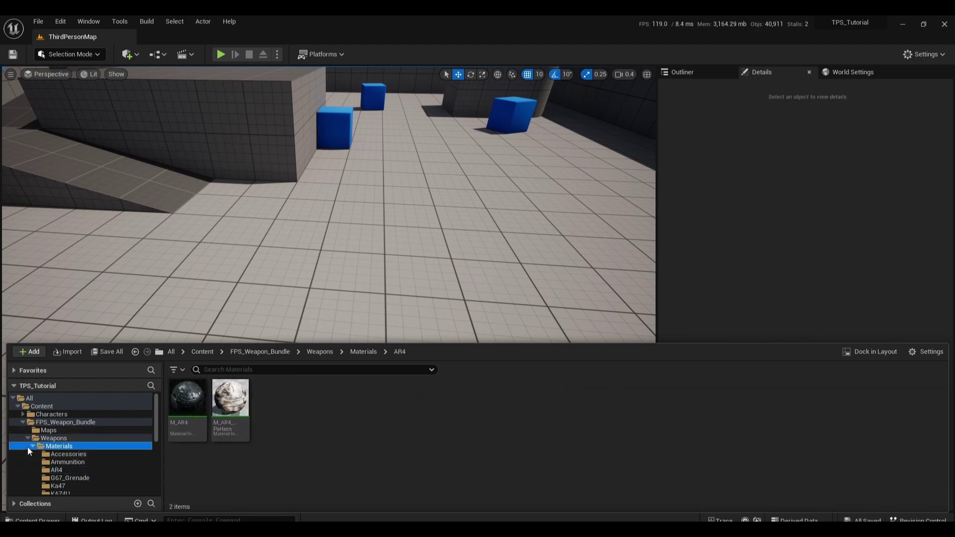
pyautogui.click(29, 438)
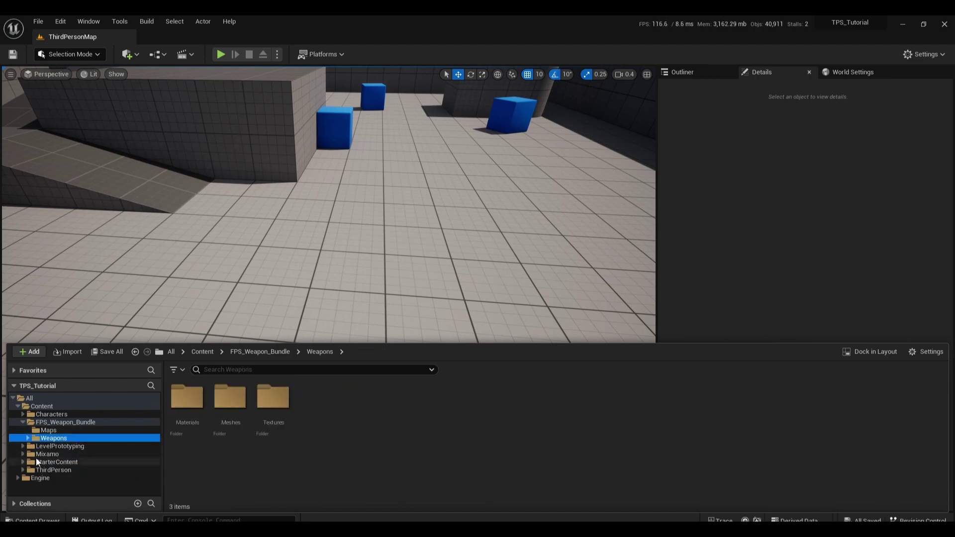
# - Open the SK_AR4 skeletal mesh from the Weapons/Meshes/AR4 folder to inspect the rifle, and close its editor
pyautogui.click(53, 423)
pyautogui.doubleClick(231, 418)
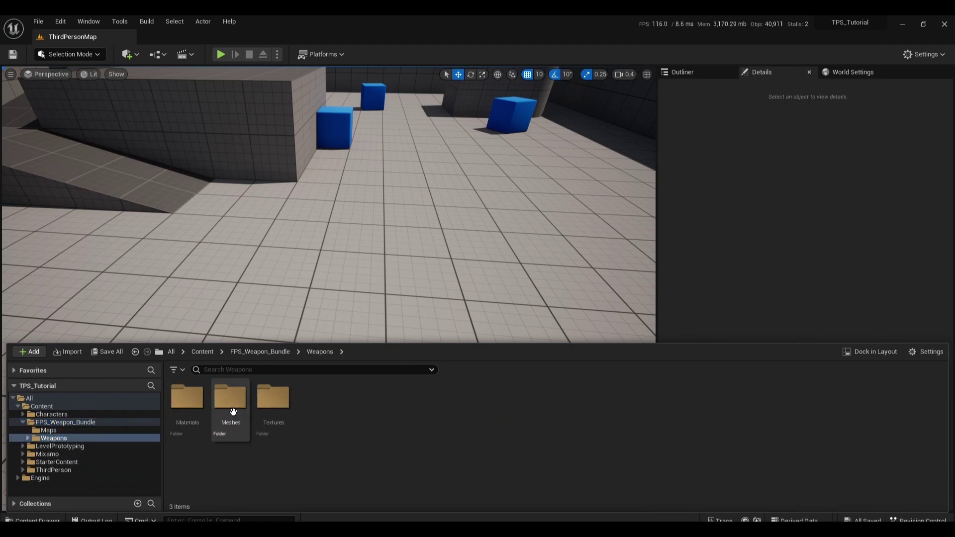
pyautogui.doubleClick(231, 421)
pyautogui.doubleClick(273, 401)
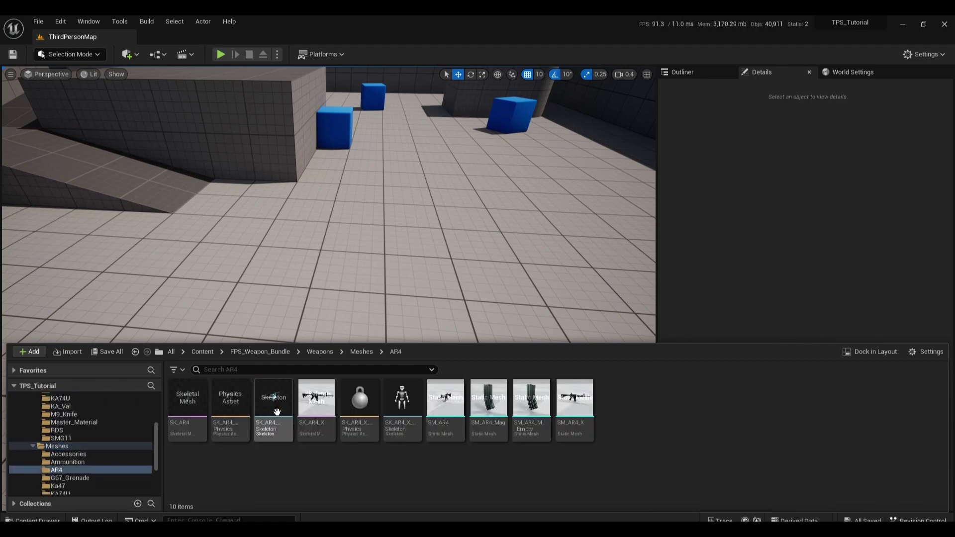
pyautogui.doubleClick(187, 401)
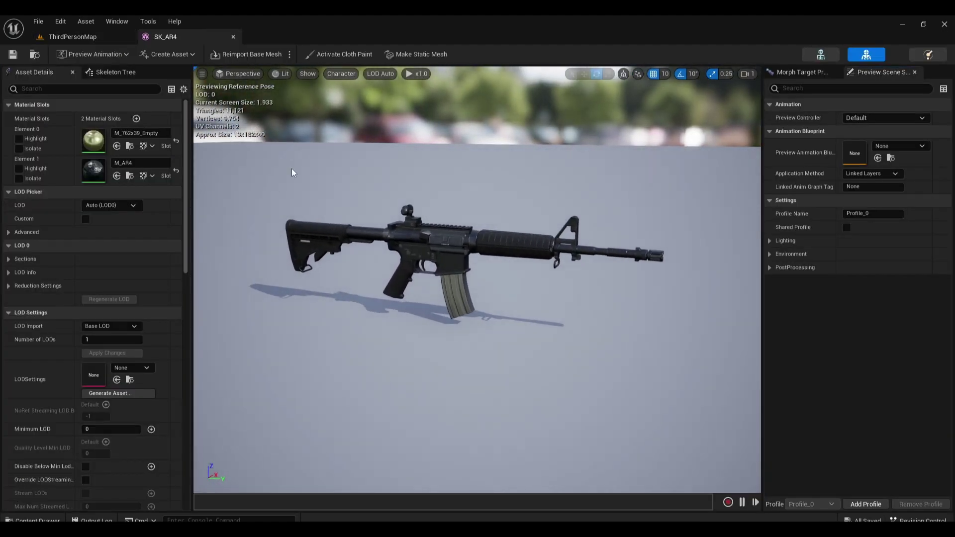
pyautogui.click(234, 37)
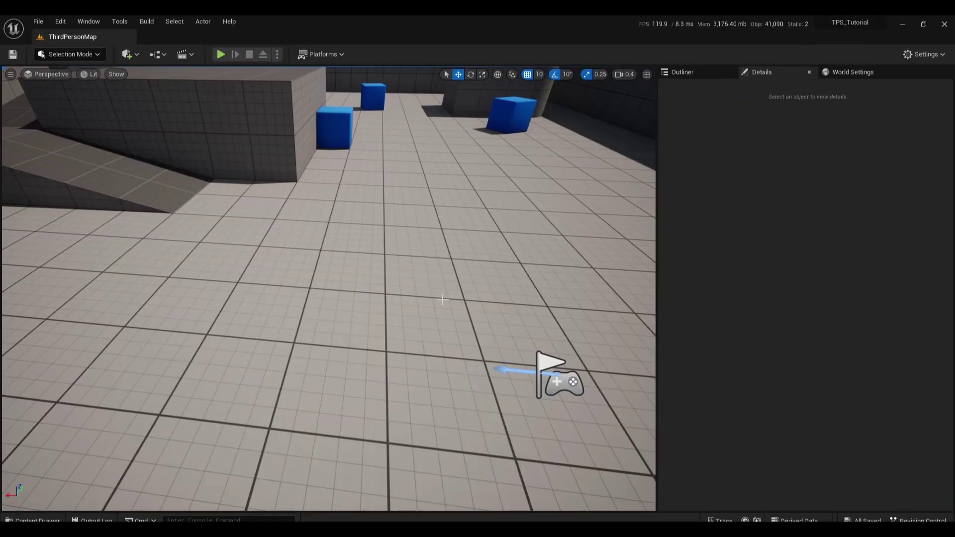
# - Play the ThirdPersonMap level in the viewport, test running and jumping with the default character, and stop the session
pyautogui.press('d')
pyautogui.moveTo(435, 289); pyautogui.dragTo(335, 289, button='right')
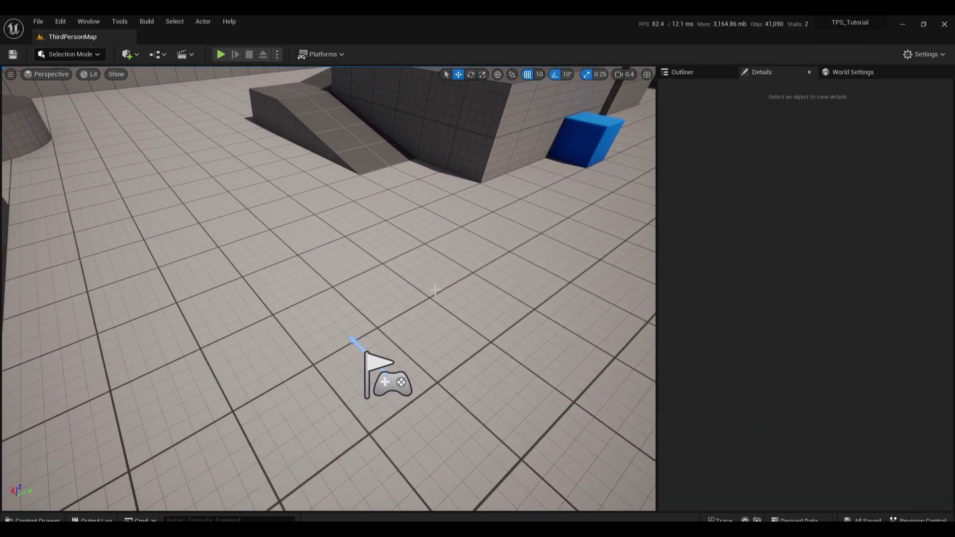
pyautogui.click(222, 54)
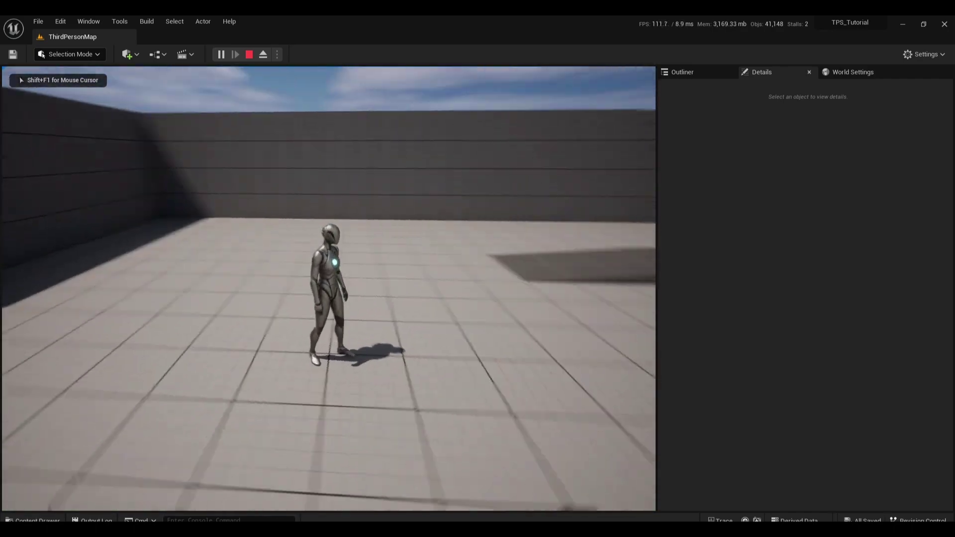
pyautogui.press('d')
pyautogui.press('w')
pyautogui.press('a')
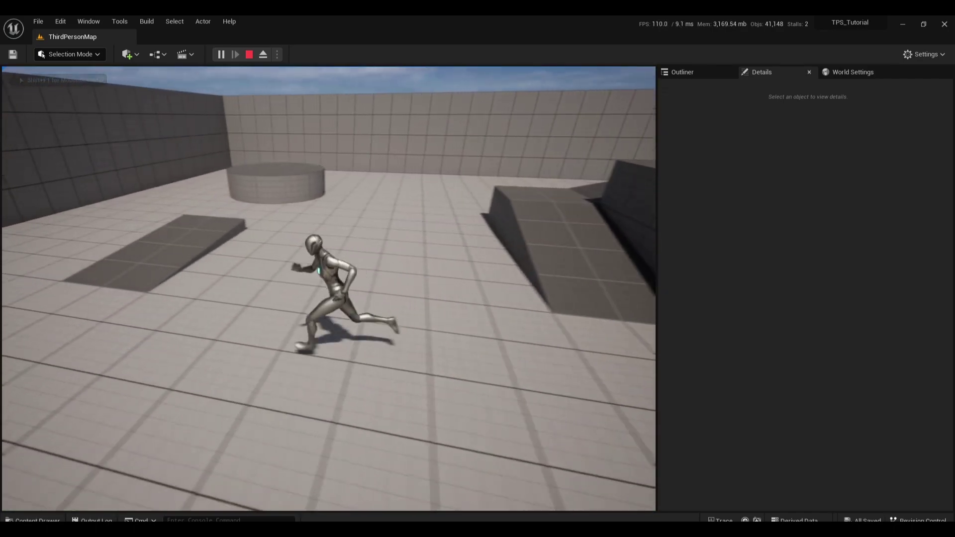
pyautogui.press('s')
pyautogui.press('w')
pyautogui.press('space')
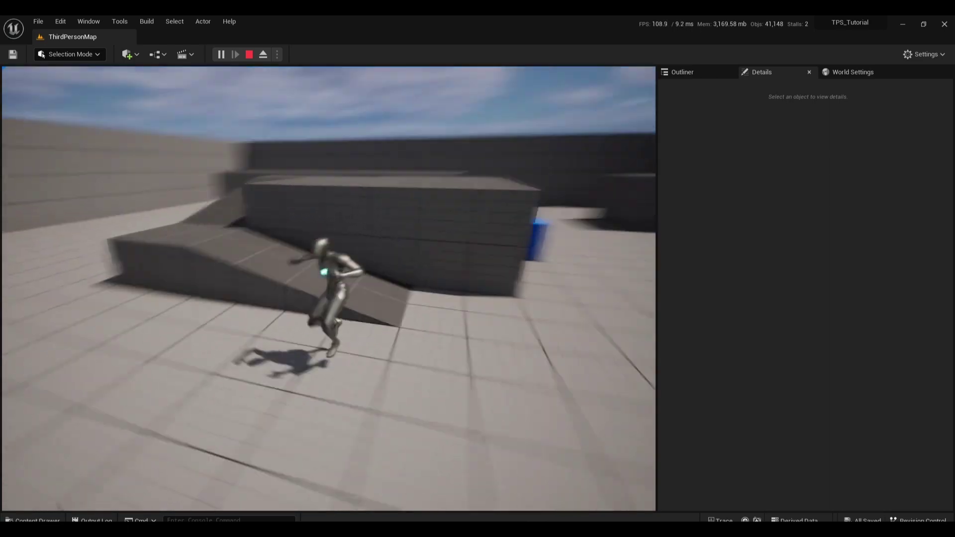
pyautogui.press('w')
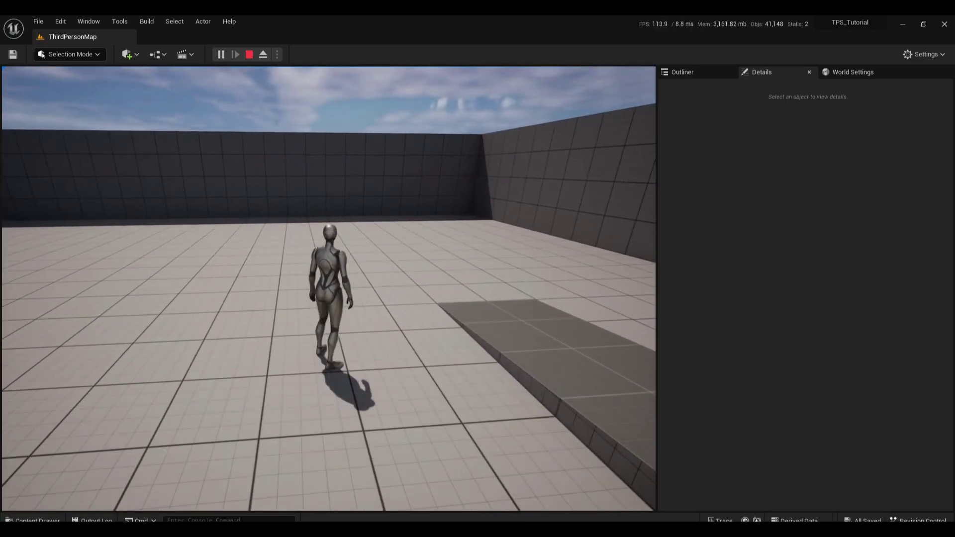
pyautogui.hotkey('shift', 'F1')
pyautogui.click(249, 54)
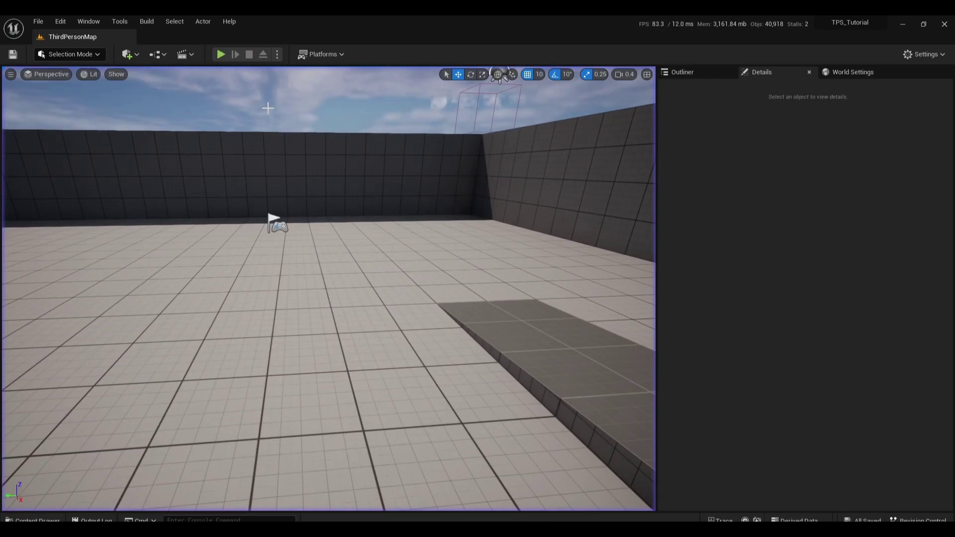
# - Create a new folder named FrameWork in the project's Content folder
pyautogui.moveTo(417, 264)
pyautogui.mouseDown(button='right')
pyautogui.moveTo(393, 254)
pyautogui.moveTo(405, 260)
pyautogui.mouseUp(button='right')
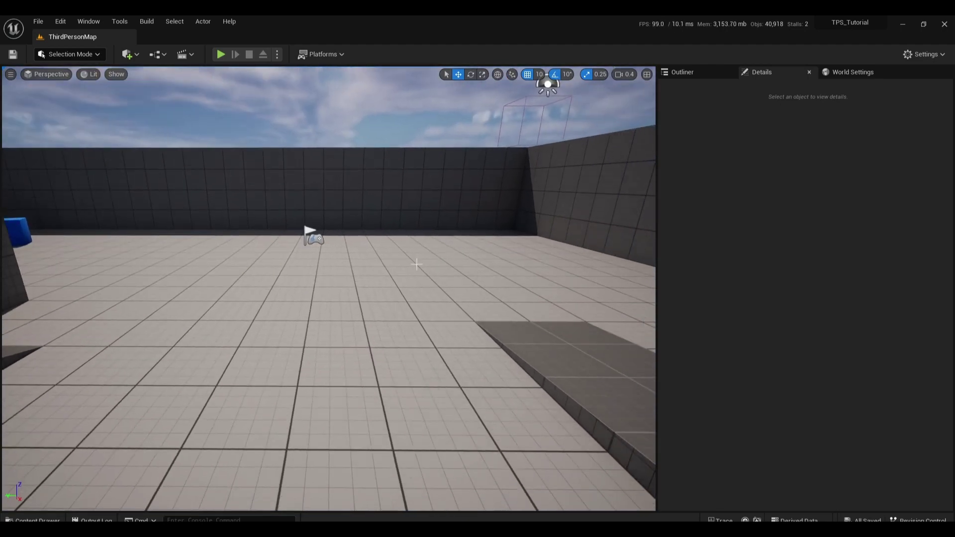
pyautogui.hotkey('ctrl', 'space')
pyautogui.scroll(5, 106, 455)
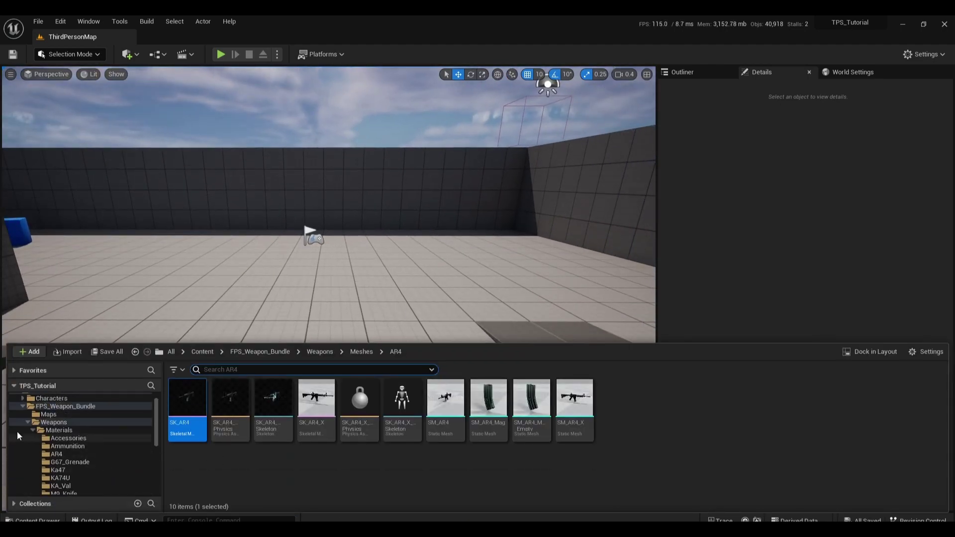
pyautogui.click(22, 411)
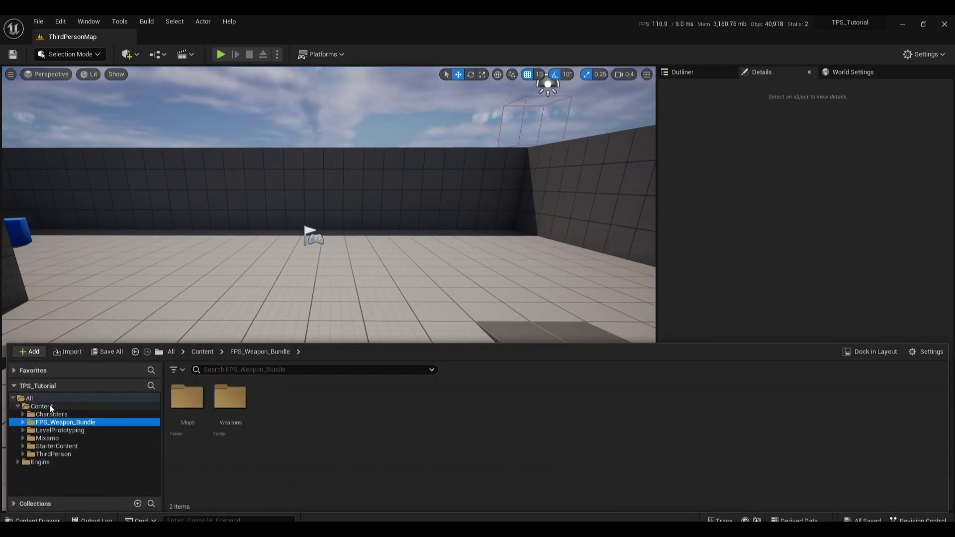
pyautogui.click(40, 407)
pyautogui.rightClick(439, 417)
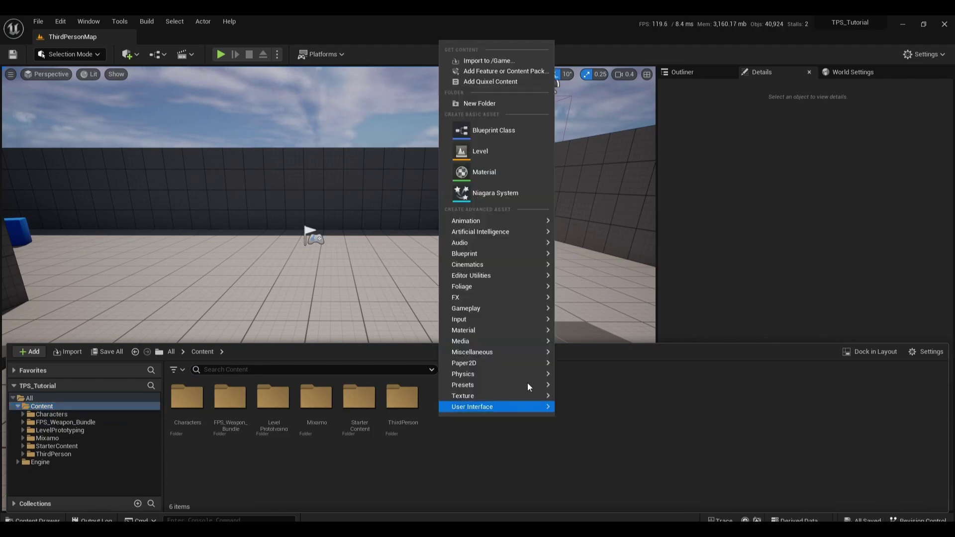
pyautogui.click(470, 100)
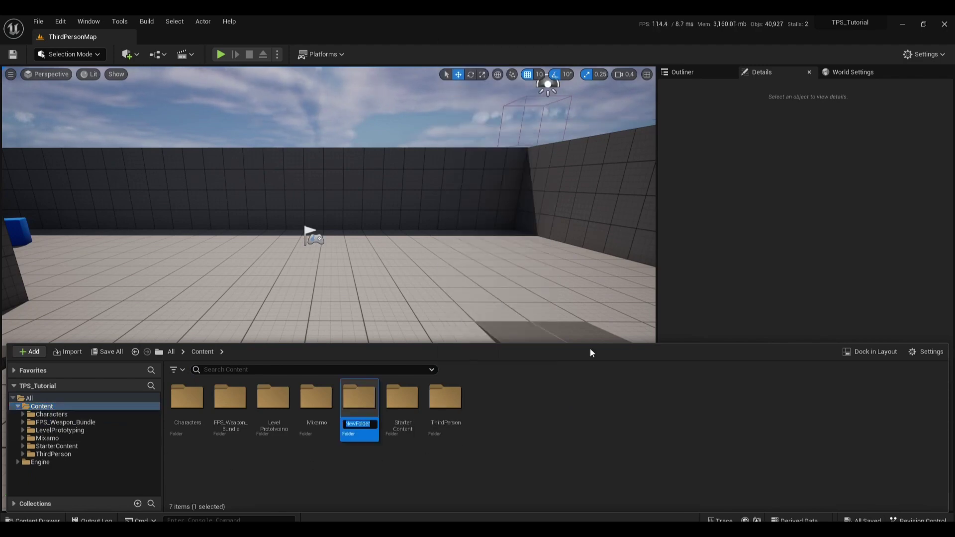
pyautogui.write('Fi')
pyautogui.write('ameWork')
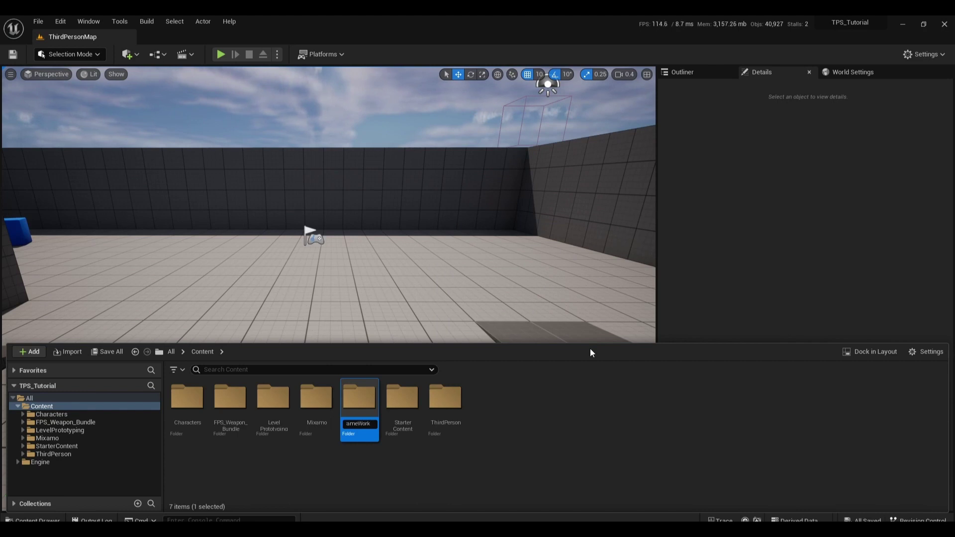
pyautogui.press('Return')
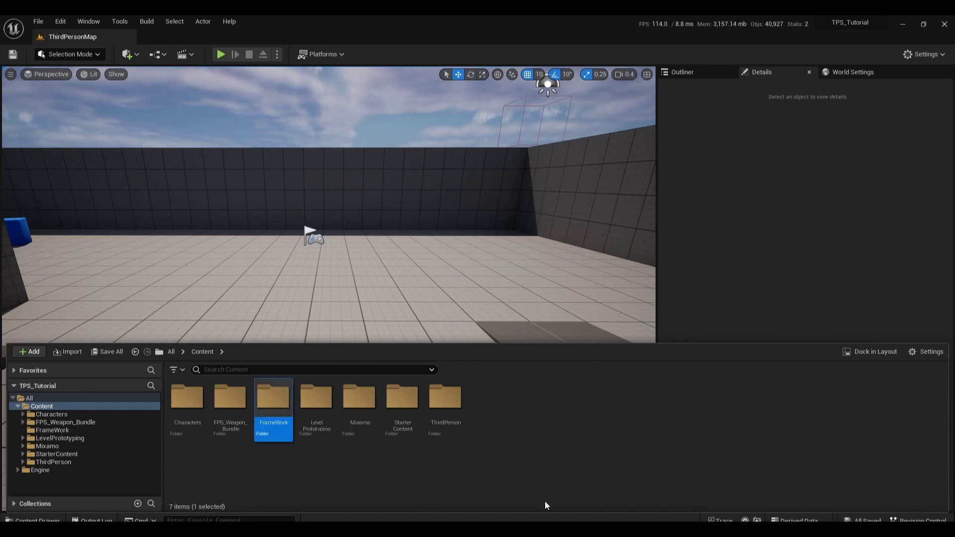
# - Create a GameInstance subfolder inside the FrameWork folder
pyautogui.doubleClick(285, 437)
pyautogui.rightClick(285, 437)
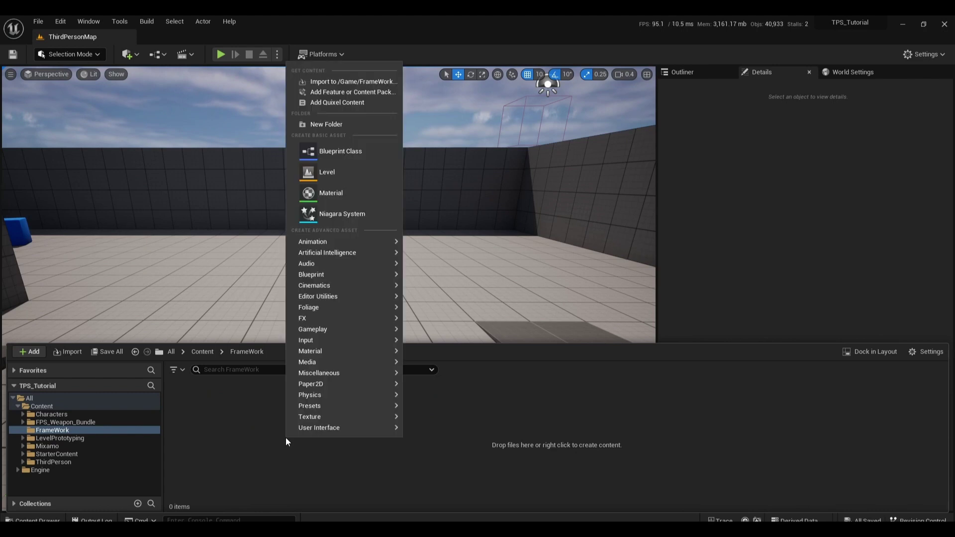
pyautogui.click(345, 126)
pyautogui.write('Game')
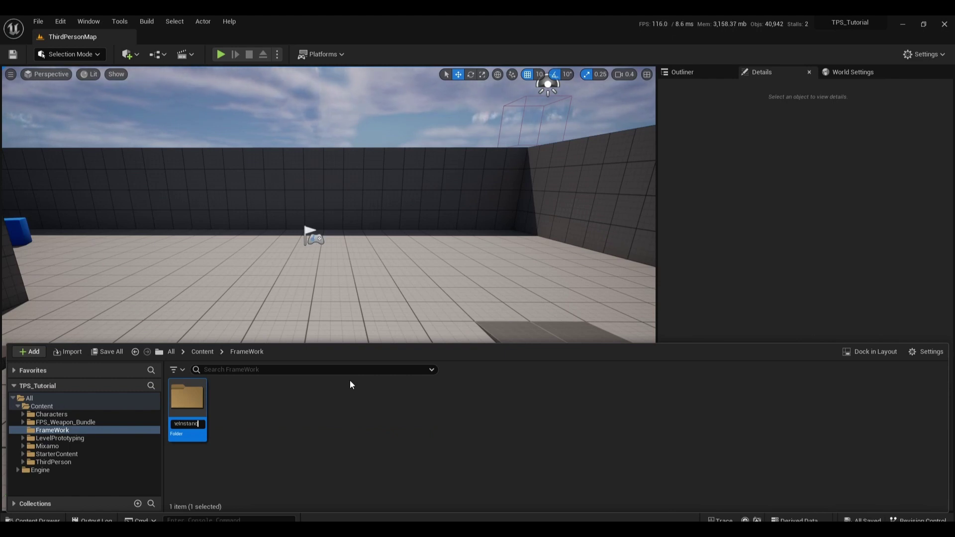
pyautogui.press('Return')
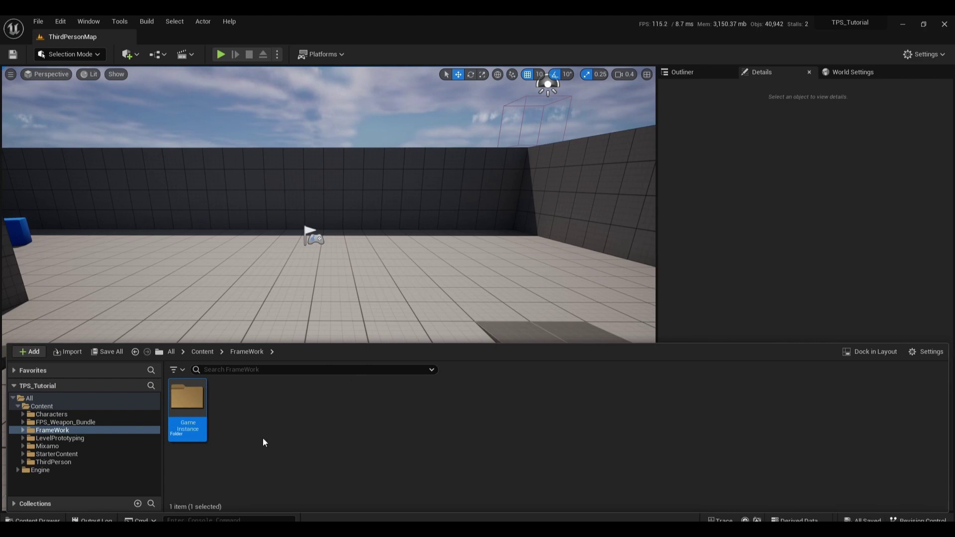
# - Add a second subfolder named GameMode inside the FrameWork folder
pyautogui.click(277, 429)
pyautogui.rightClick(277, 430)
pyautogui.click(318, 114)
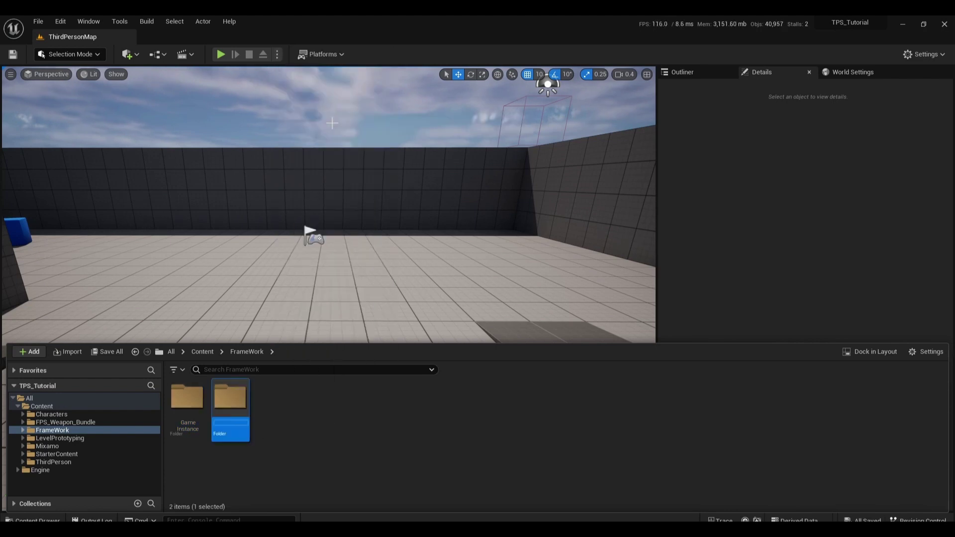
pyautogui.write('G')
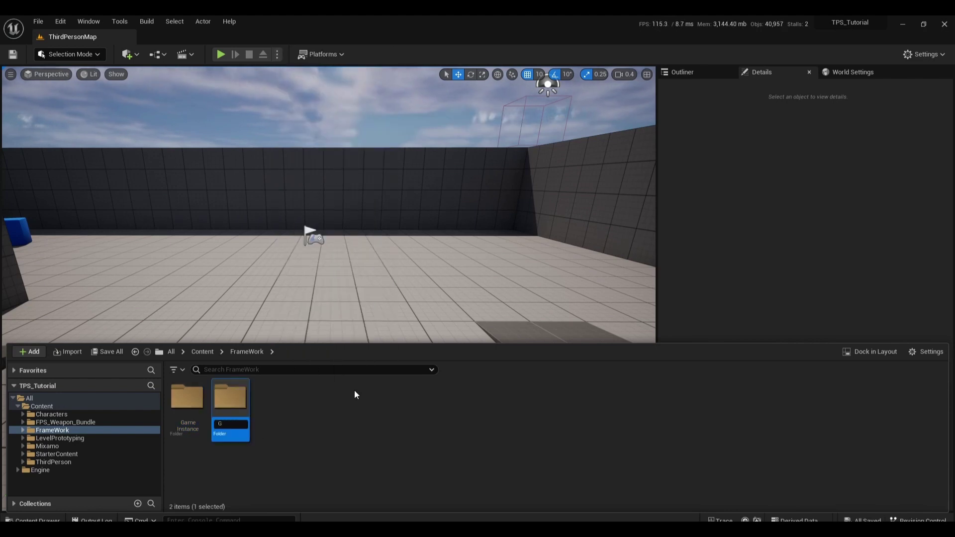
pyautogui.write('ameMode')
pyautogui.press('Return')
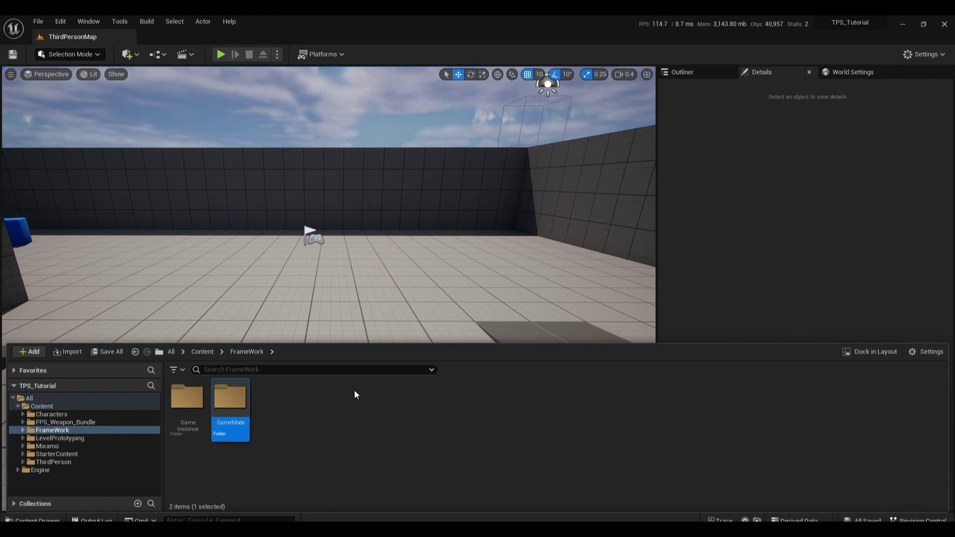
# - Create a Blueprint class in the FrameWork/GameMode folder with GameMode as its parent class
pyautogui.doubleClick(230, 402)
pyautogui.rightClick(236, 442)
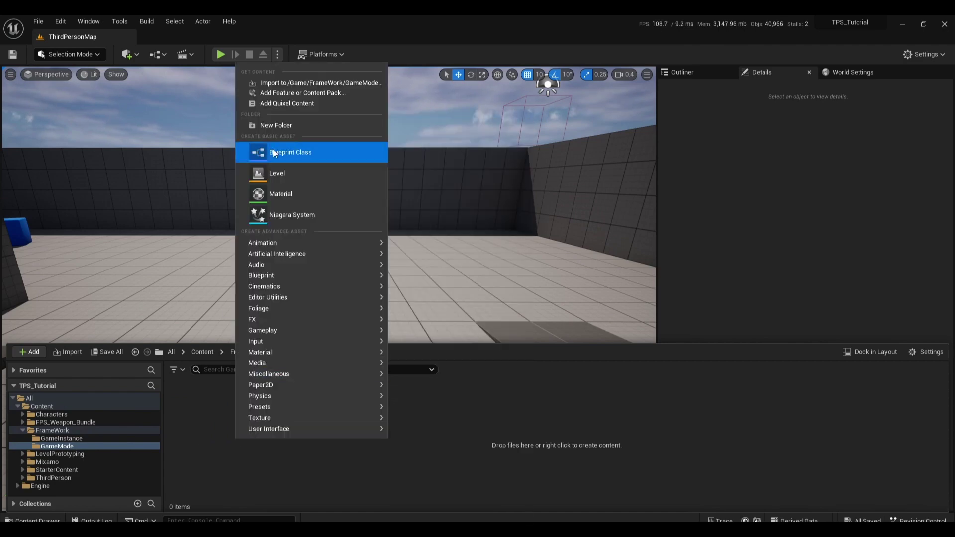
pyautogui.click(319, 155)
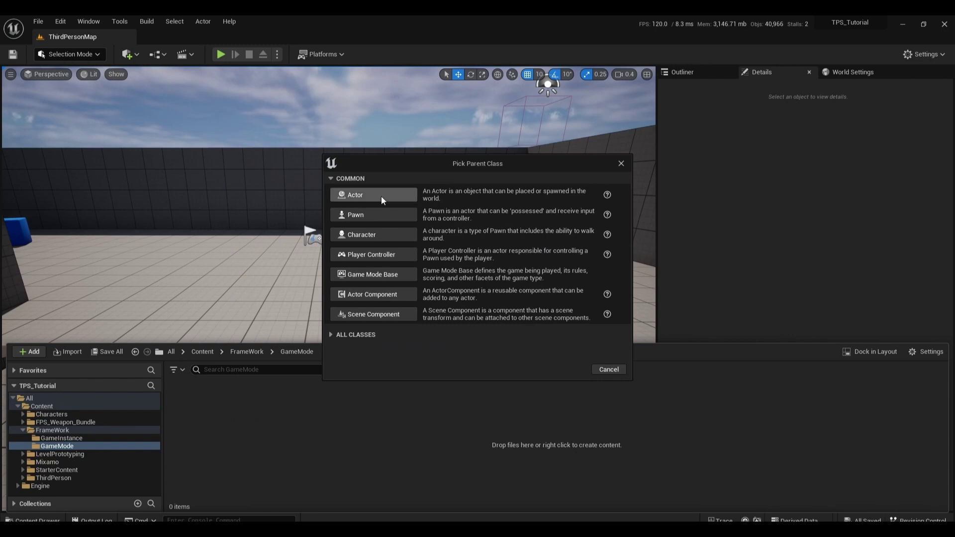
pyautogui.click(333, 334)
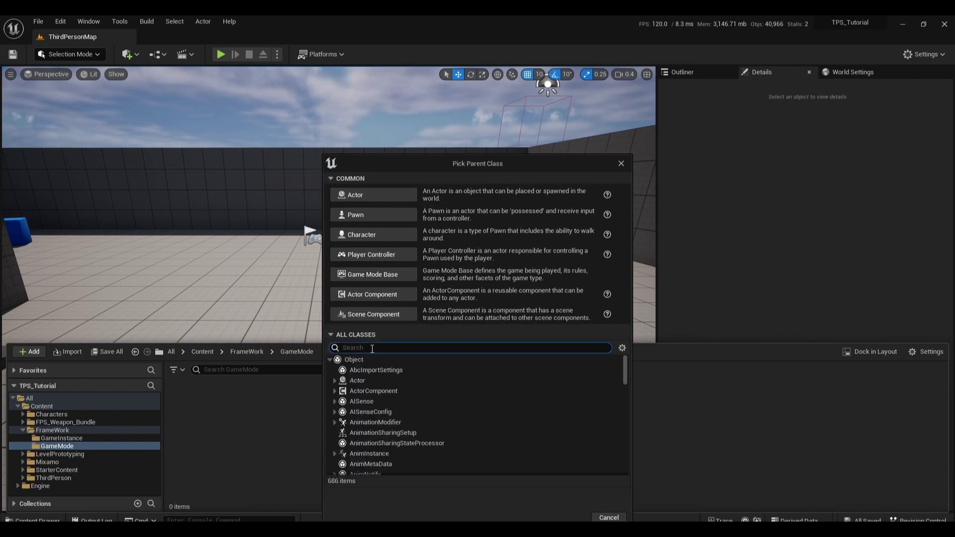
pyautogui.write('ga')
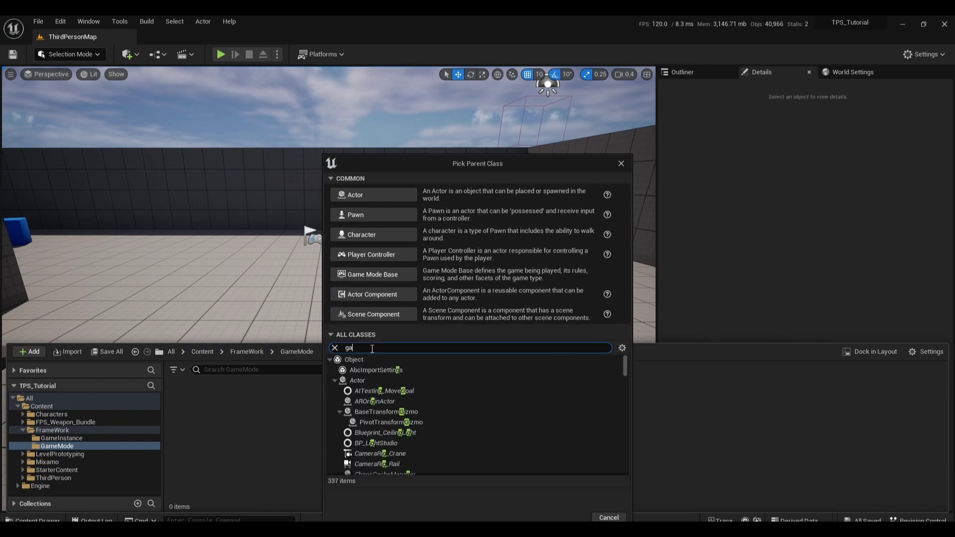
pyautogui.write('mde')
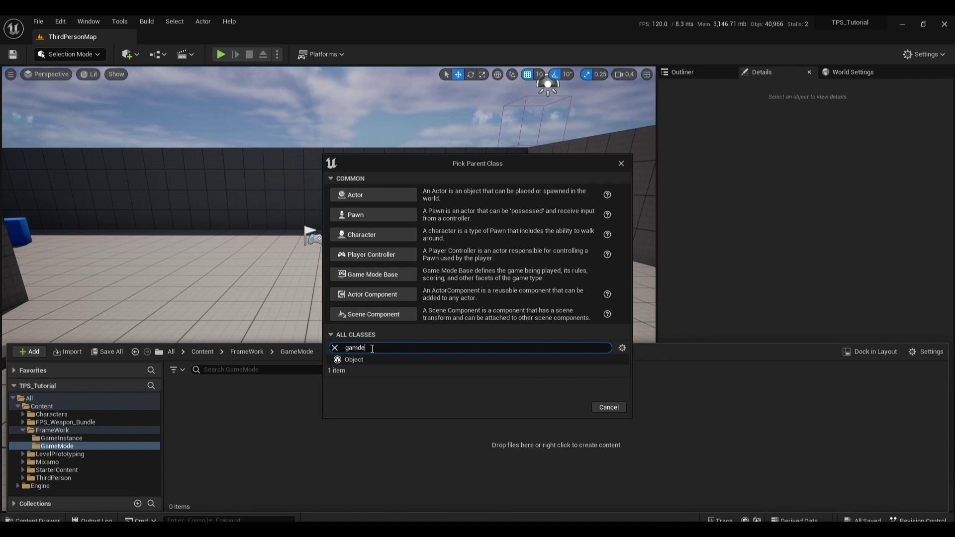
pyautogui.press('BackSpace')
pyautogui.press('BackSpace')
pyautogui.write('emod')
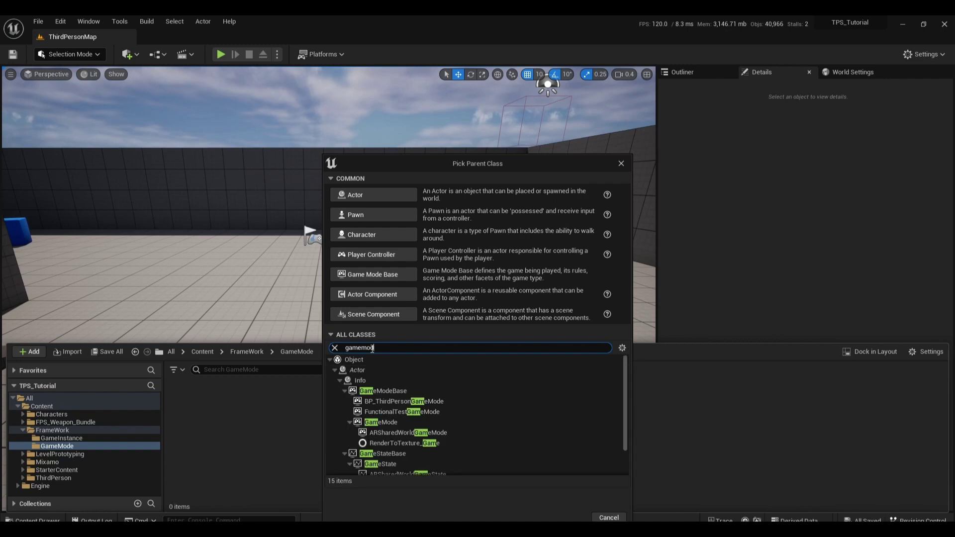
pyautogui.write('e')
pyautogui.click(404, 422)
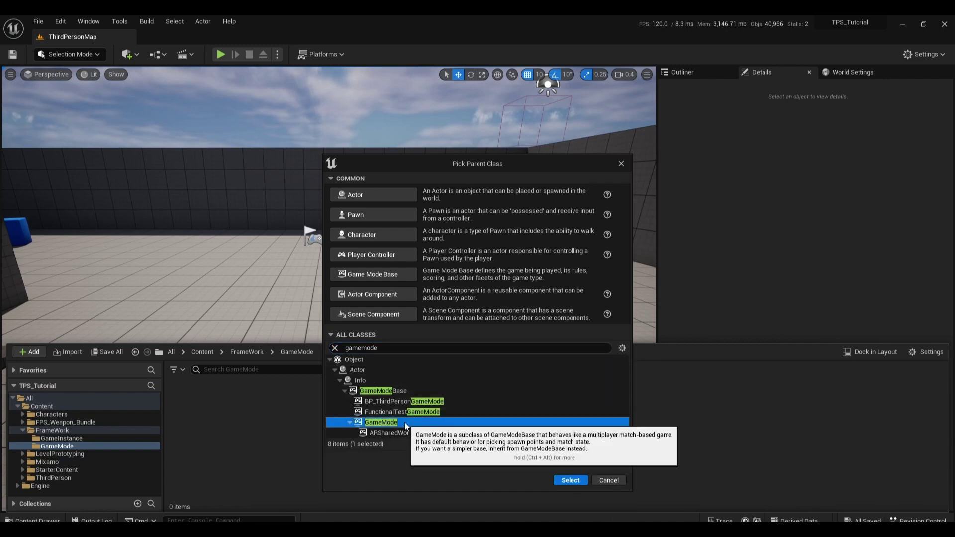
pyautogui.click(570, 481)
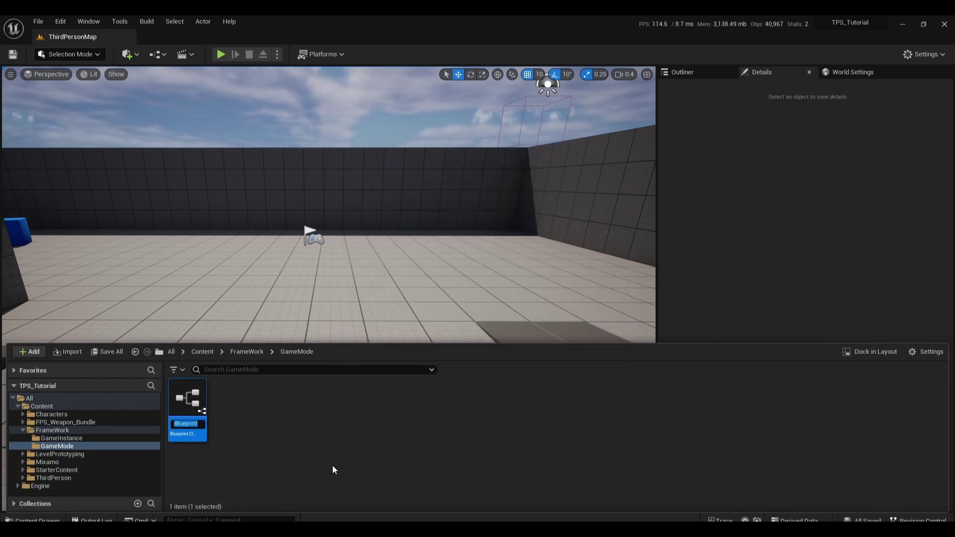
# - Name the new game mode Blueprint GM_Test
pyautogui.write('GM')
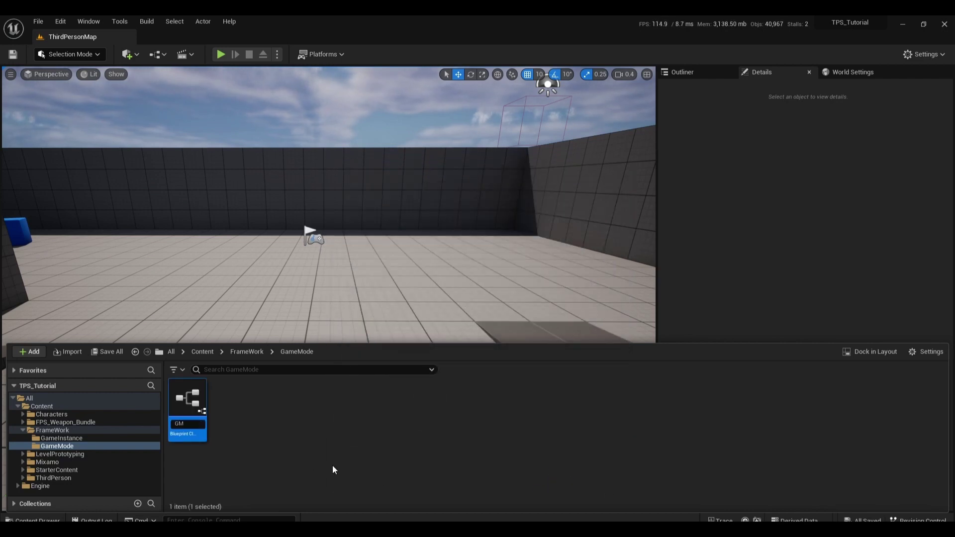
pyautogui.write('_Test')
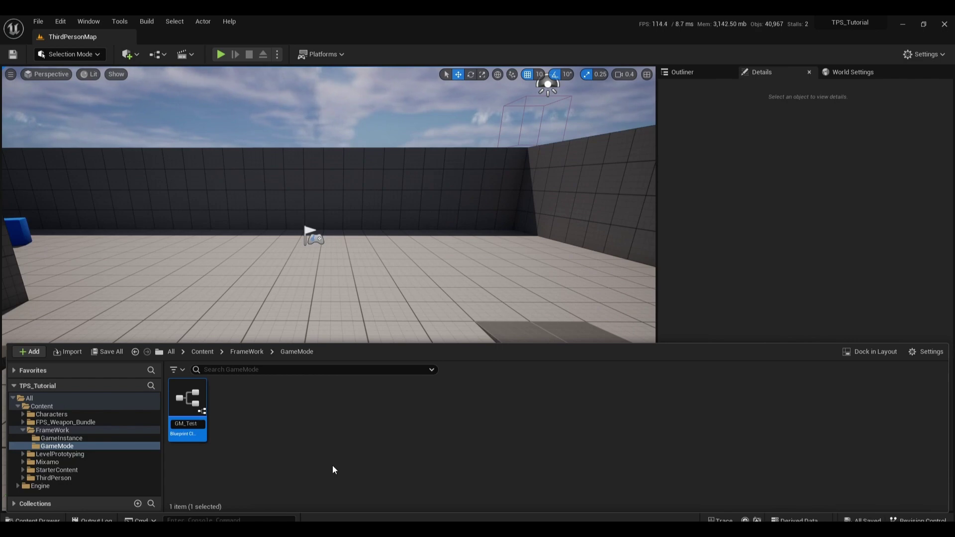
pyautogui.press('Return')
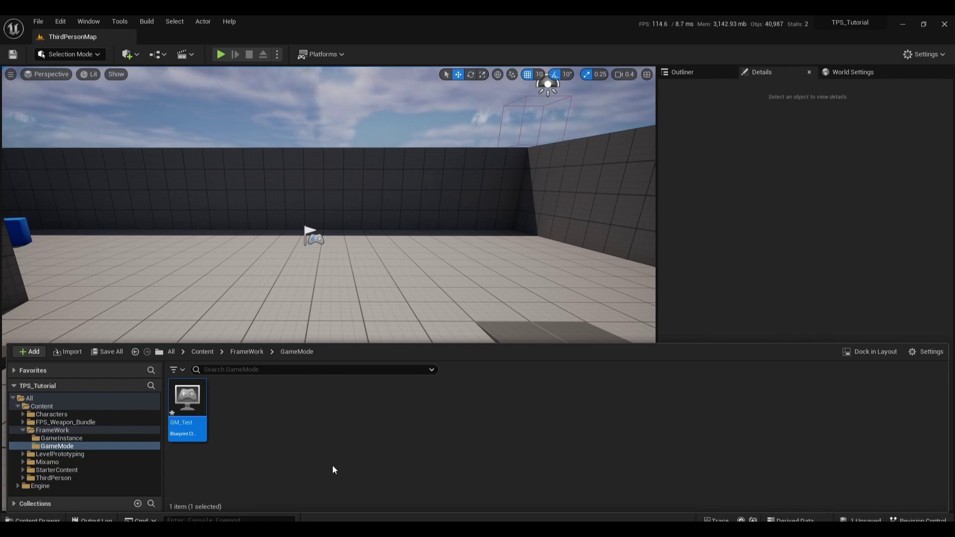
pyautogui.click(334, 478)
# - Open the GM_Test Blueprint, dock its editor beside the ThirdPersonMap level, and save it
pyautogui.click(188, 424)
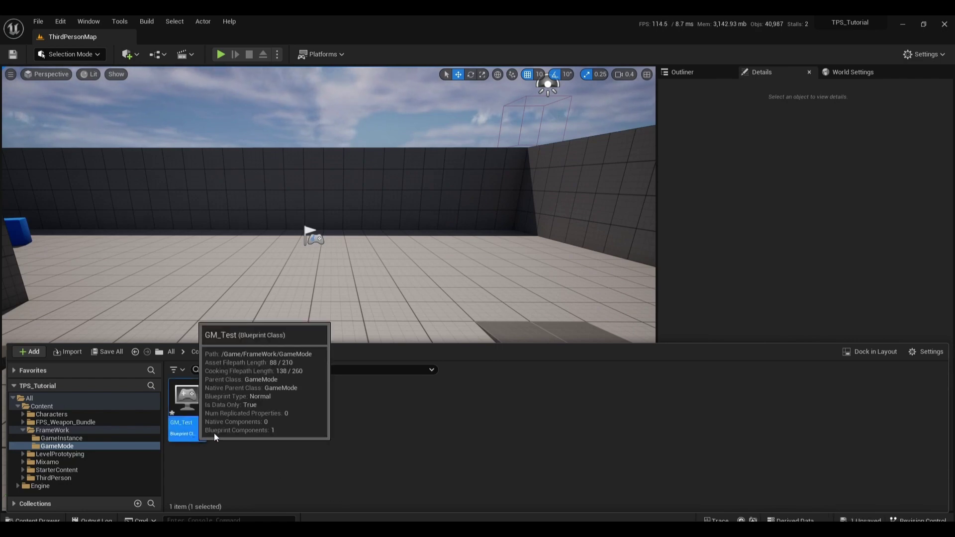
pyautogui.doubleClick(202, 427)
pyautogui.moveTo(560, 70); pyautogui.dragTo(177, 45)
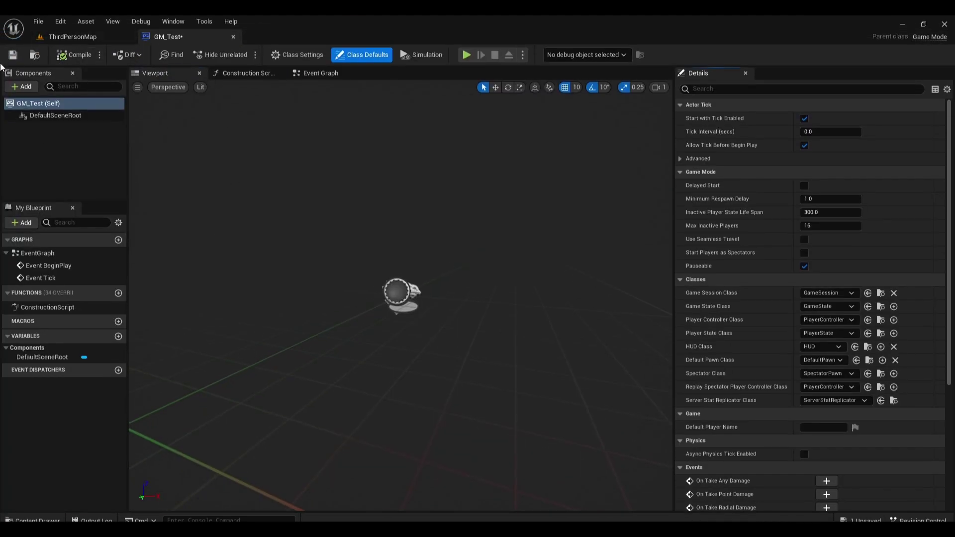
pyautogui.click(13, 55)
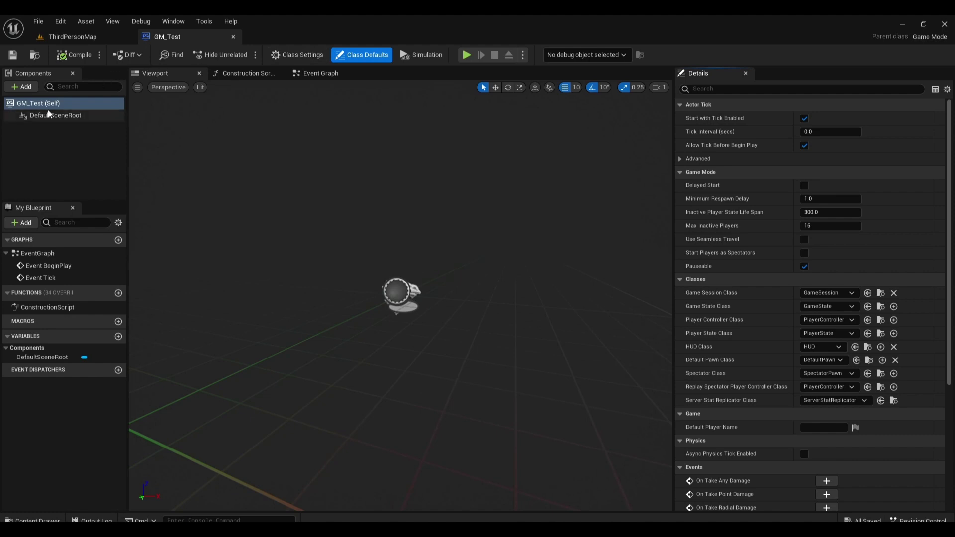
# - Set GM_Test's Default Pawn Class to BP_ThirdPersonCharacter, then compile, save and close the Blueprint
pyautogui.scroll(-2, 749, 242)
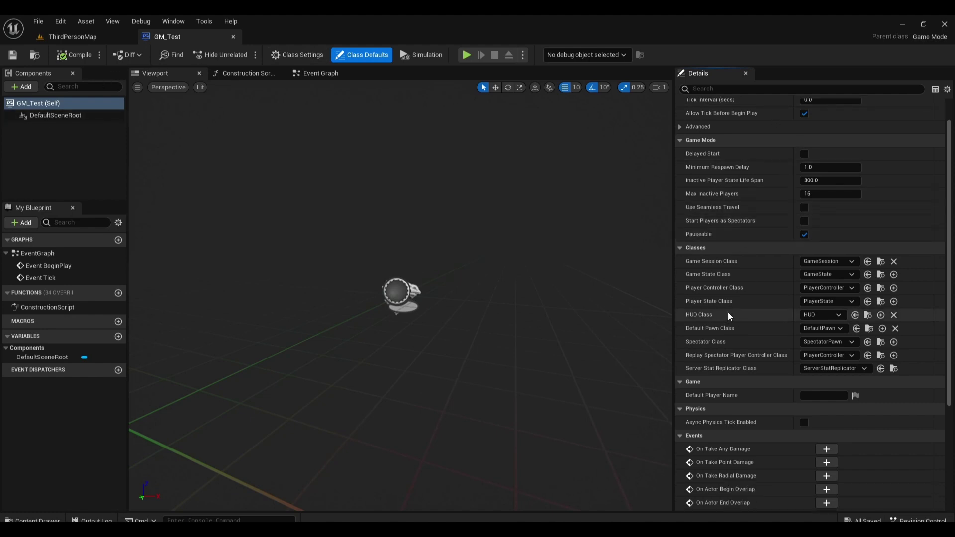
pyautogui.click(819, 329)
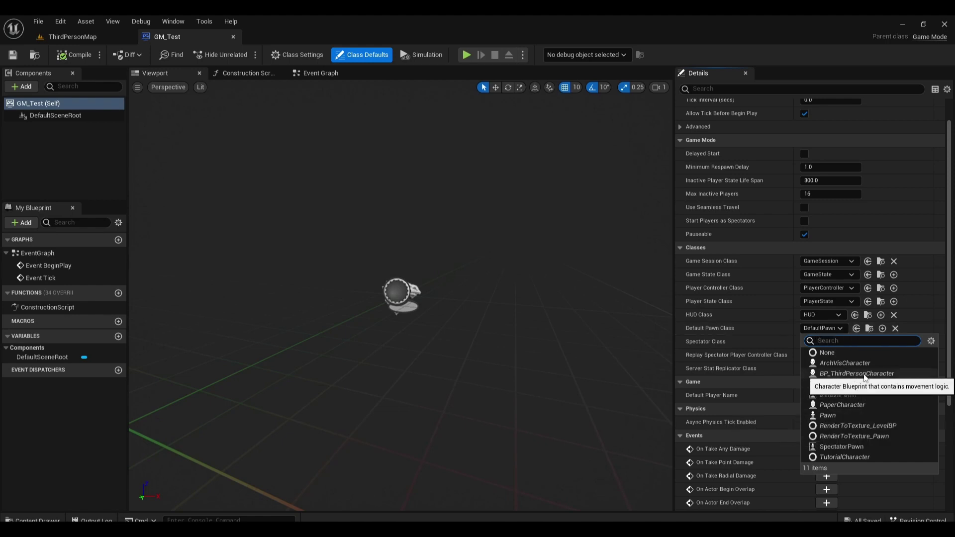
pyautogui.click(877, 375)
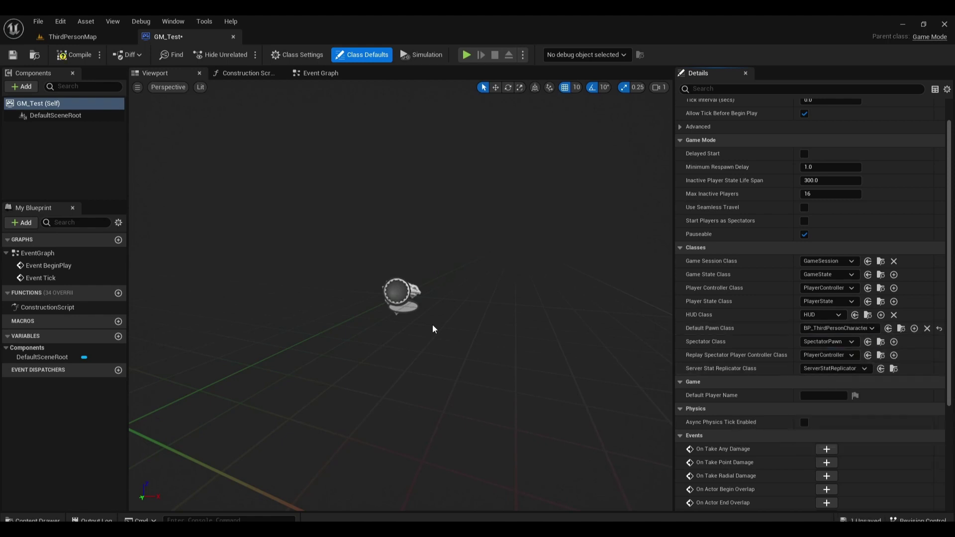
pyautogui.click(72, 54)
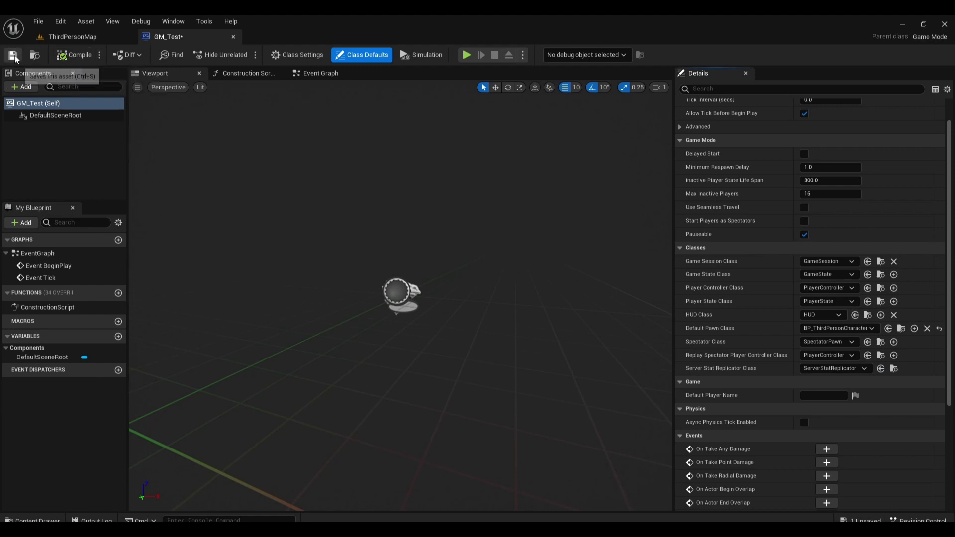
pyautogui.click(13, 55)
pyautogui.click(233, 37)
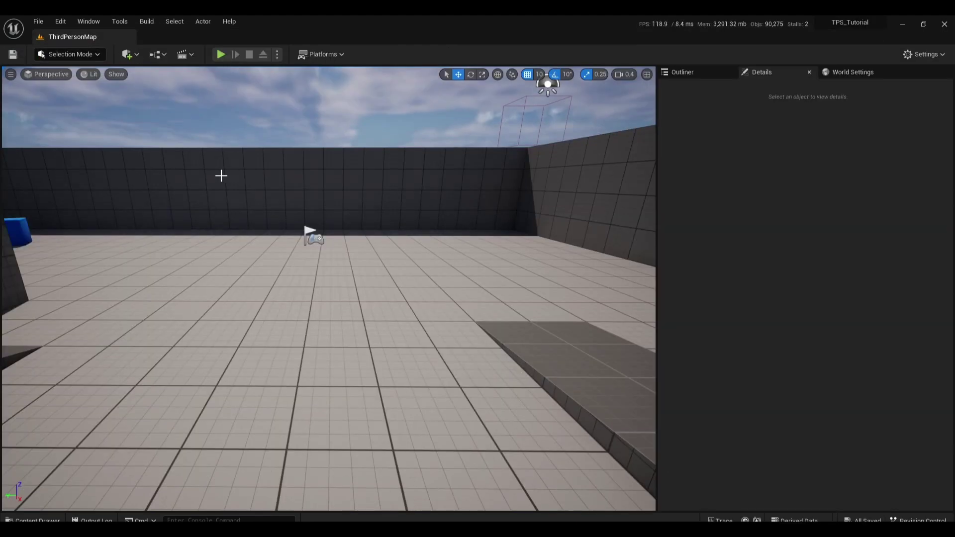
# - Set the GameMode Override in ThirdPersonMap's World Settings to GM_Test
pyautogui.click(856, 73)
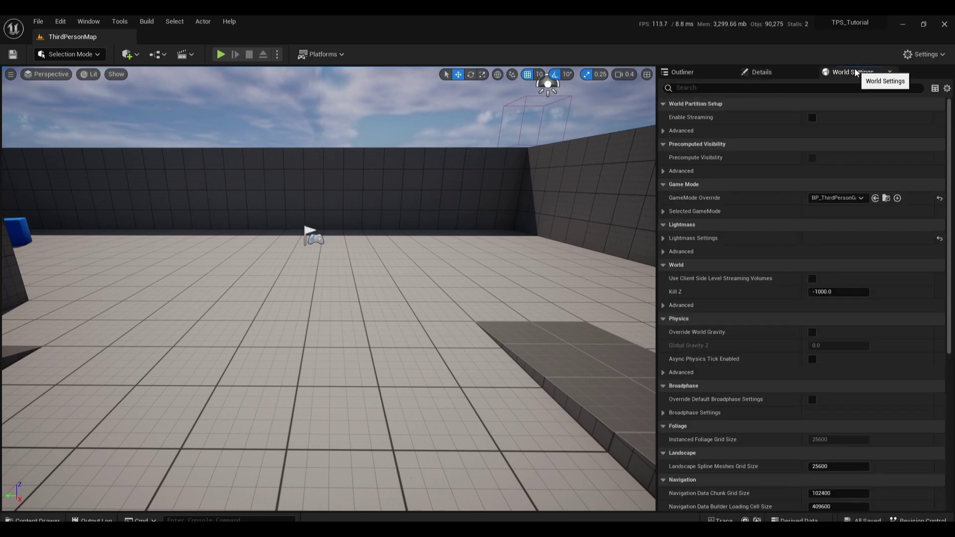
pyautogui.click(841, 198)
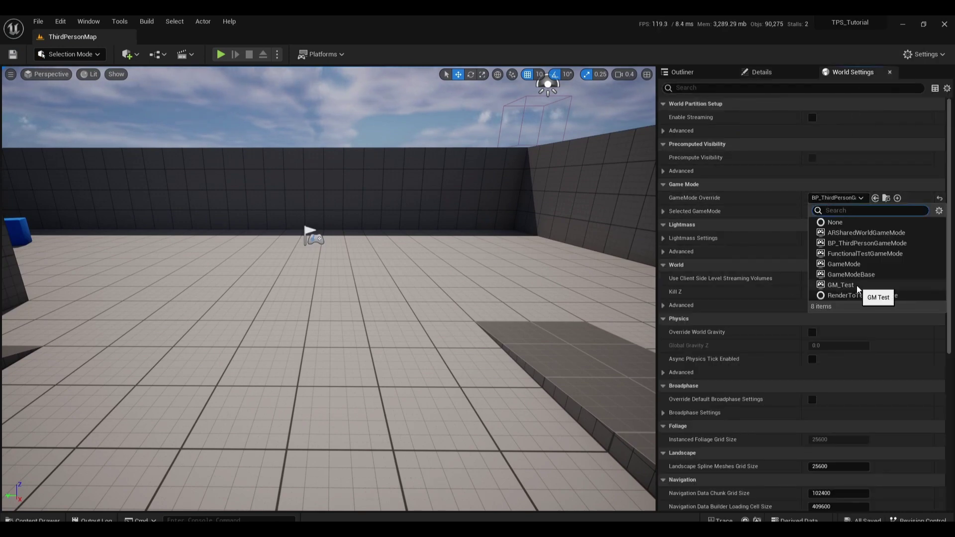
pyautogui.click(852, 285)
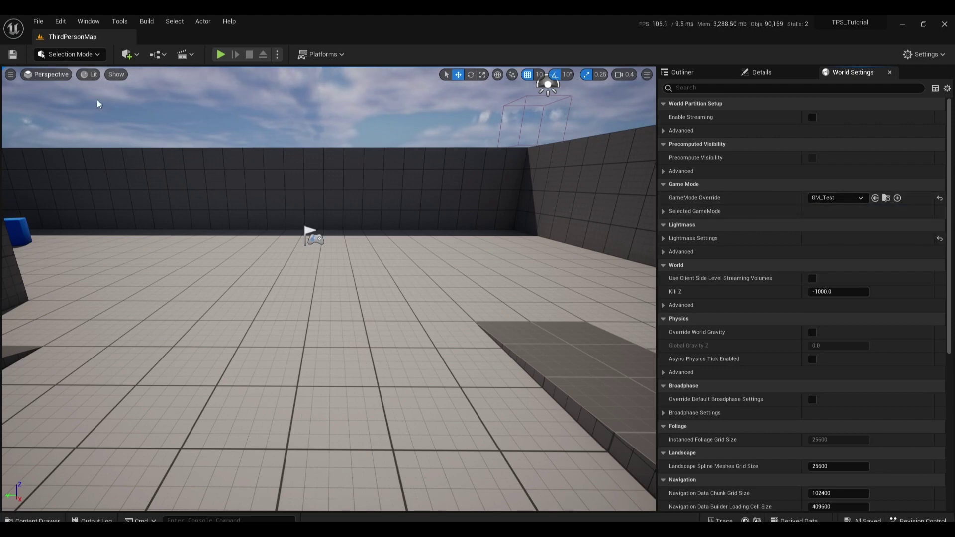
# - Play-test ThirdPersonMap by running and jumping with the character around the level, then stop the session
pyautogui.moveTo(98, 100)
pyautogui.mouseDown(button='right')
pyautogui.moveTo(79, 115)
pyautogui.moveTo(74, 90)
pyautogui.moveTo(98, 100)
pyautogui.mouseUp(button='right')
pyautogui.click(221, 54)
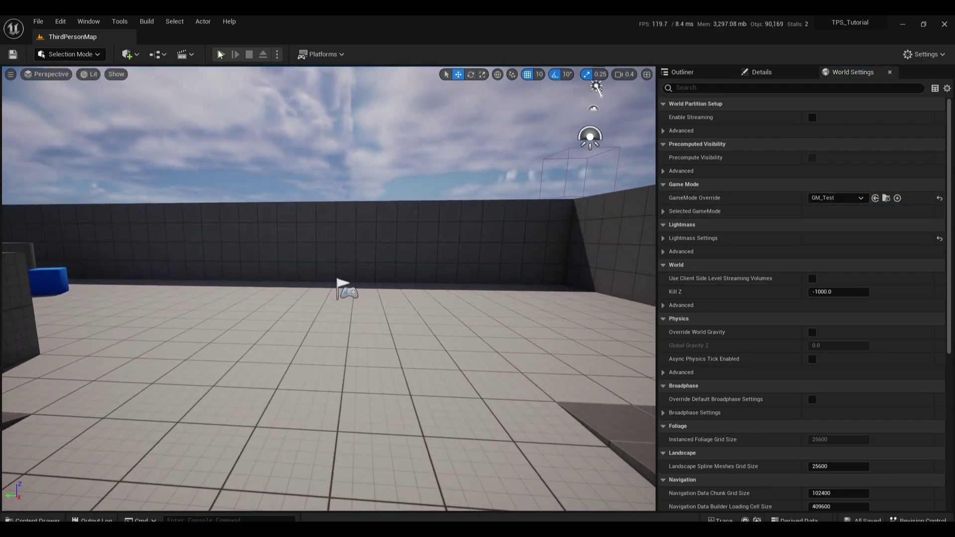
pyautogui.press('w')
pyautogui.press('a')
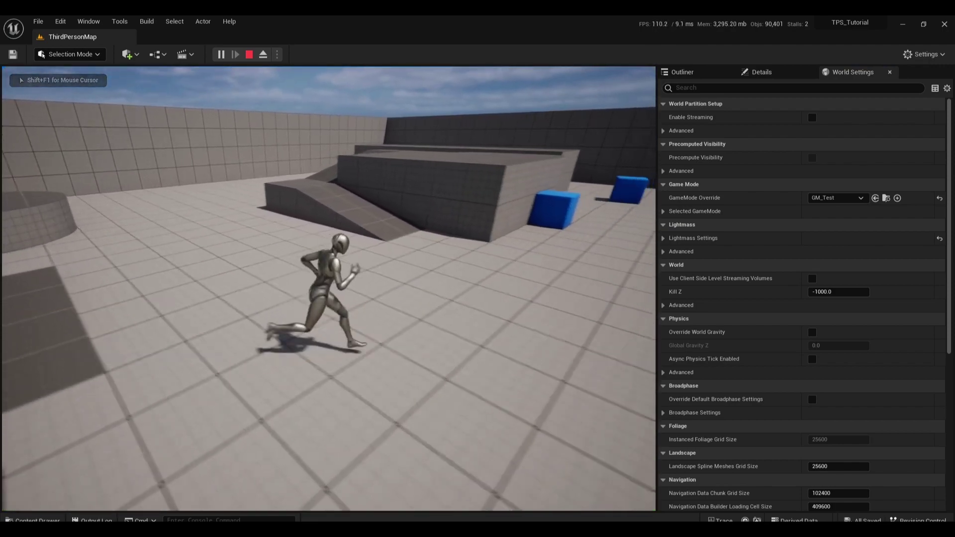
pyautogui.press('space')
pyautogui.press('w')
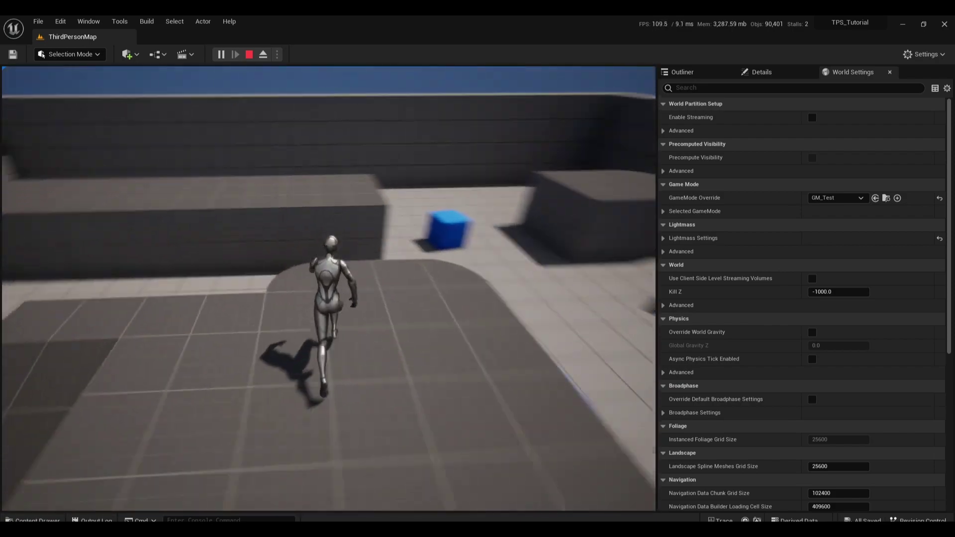
pyautogui.press('space')
pyautogui.hotkey('shift', 'F1')
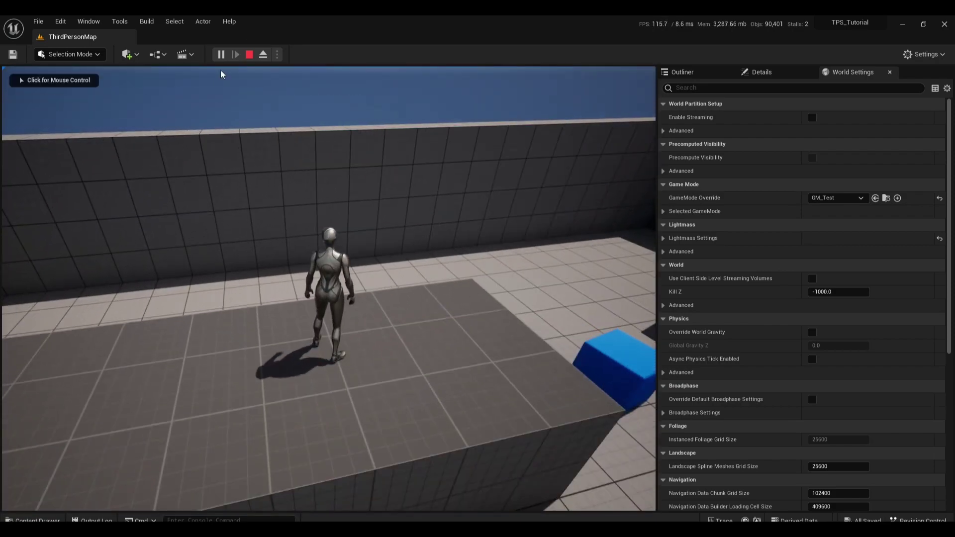
pyautogui.click(249, 54)
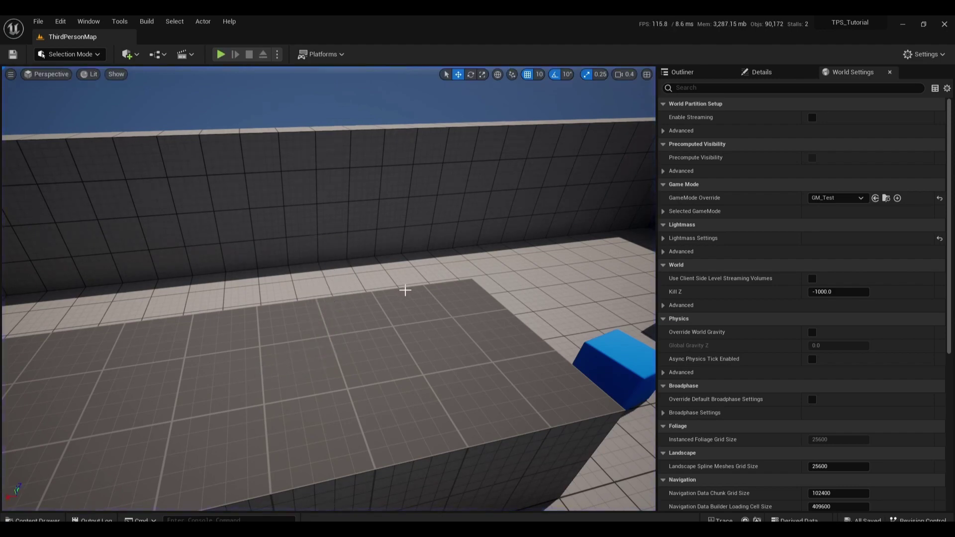
# - Open BP_ThirdPersonCharacter from the ThirdPerson/Blueprints folder and dock its editor beside the ThirdPersonMap level
pyautogui.hotkey('ctrl', 'space')
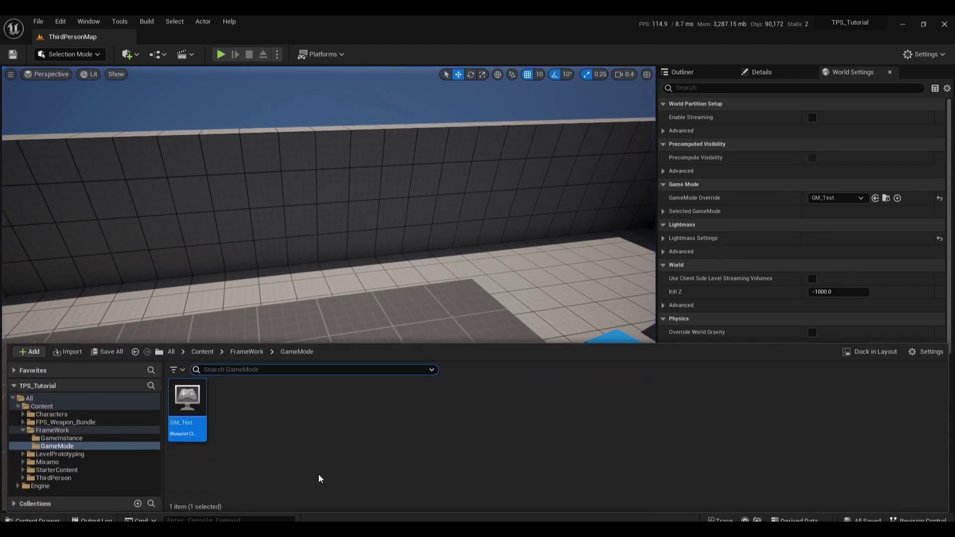
pyautogui.click(20, 430)
pyautogui.click(22, 431)
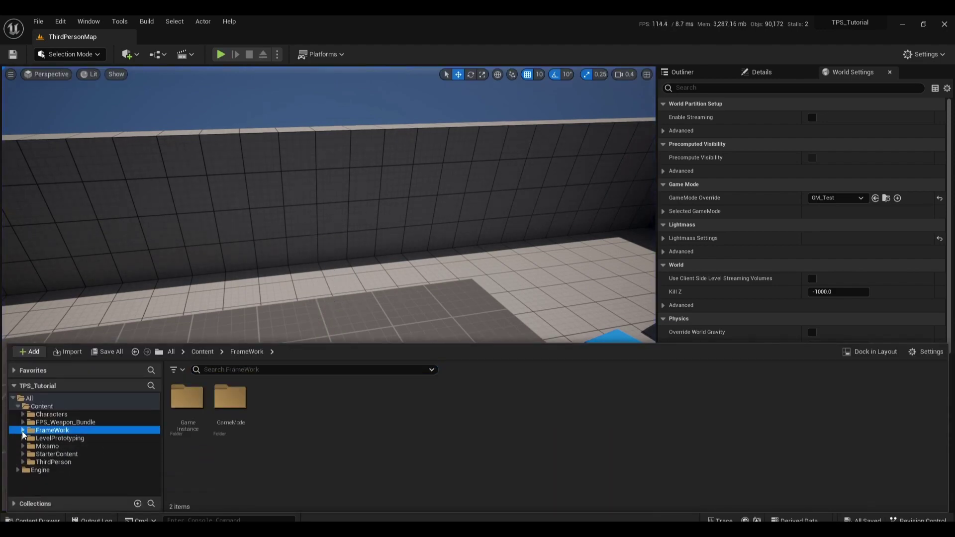
pyautogui.click(70, 463)
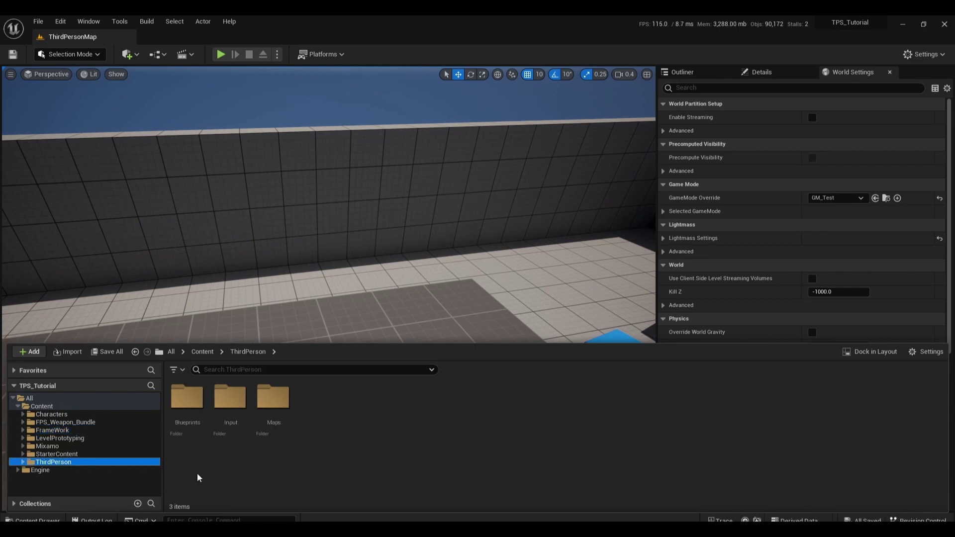
pyautogui.doubleClick(185, 421)
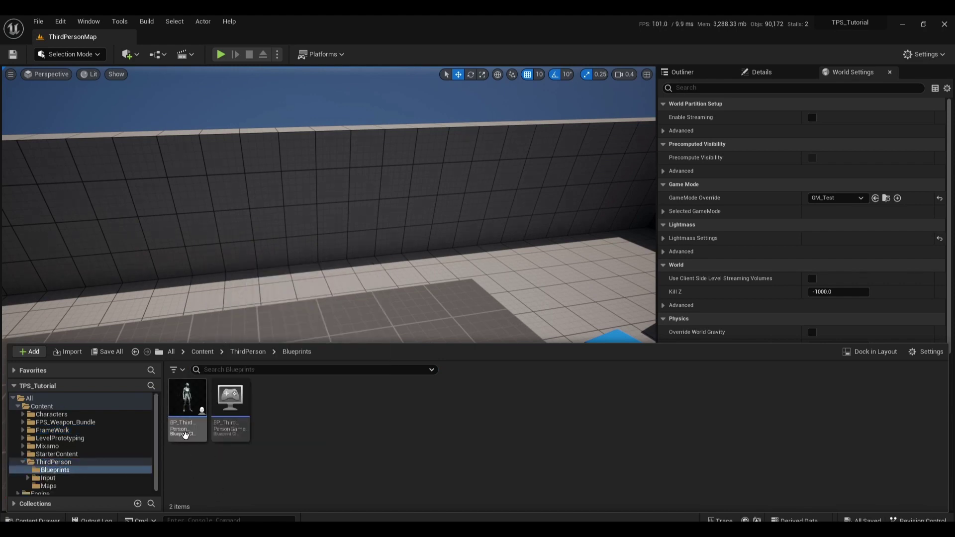
pyautogui.doubleClick(185, 435)
pyautogui.moveTo(603, 73); pyautogui.dragTo(216, 41)
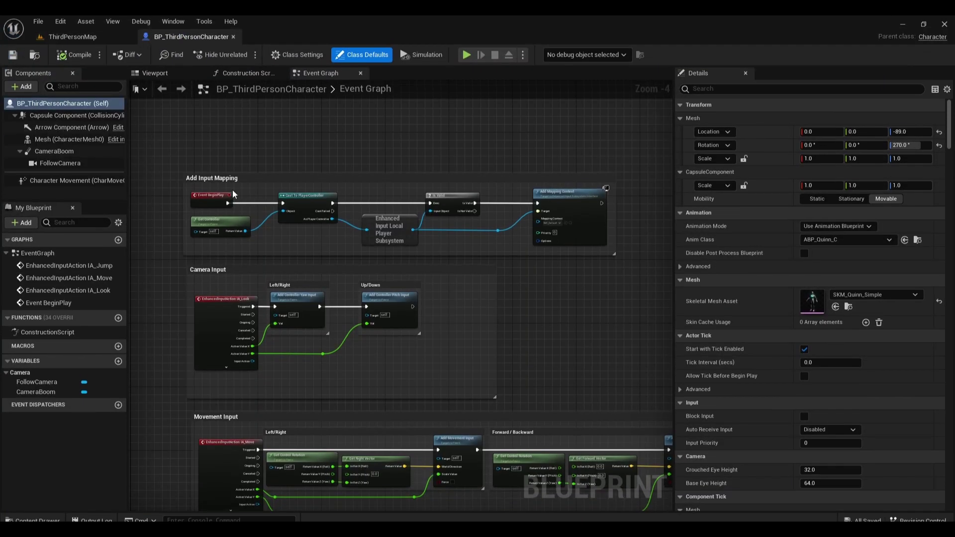
# - Set the Skeletal Mesh Asset of the character's Mesh component to Swat_Guy, then compile and save the Blueprint
pyautogui.click(158, 75)
pyautogui.click(50, 141)
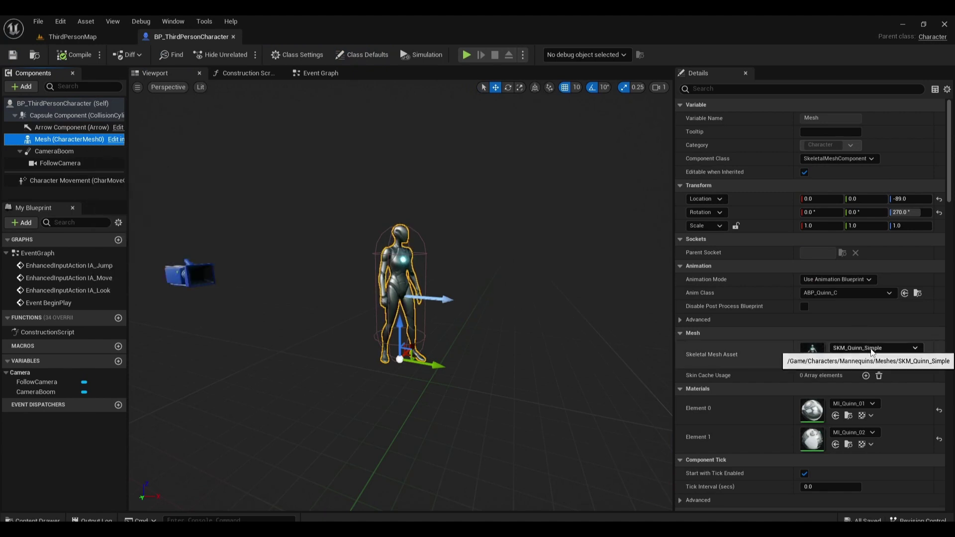
pyautogui.click(871, 348)
pyautogui.moveTo(874, 299)
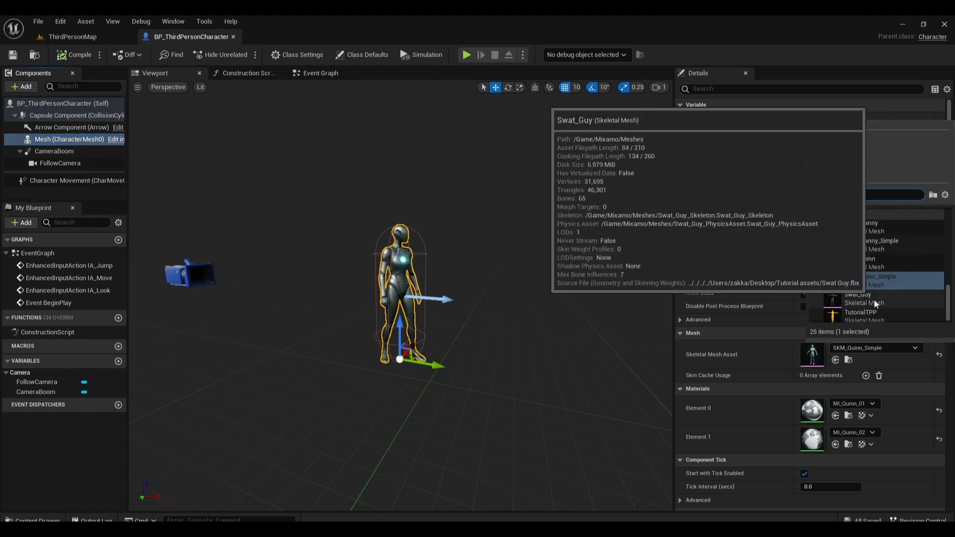
pyautogui.click(873, 297)
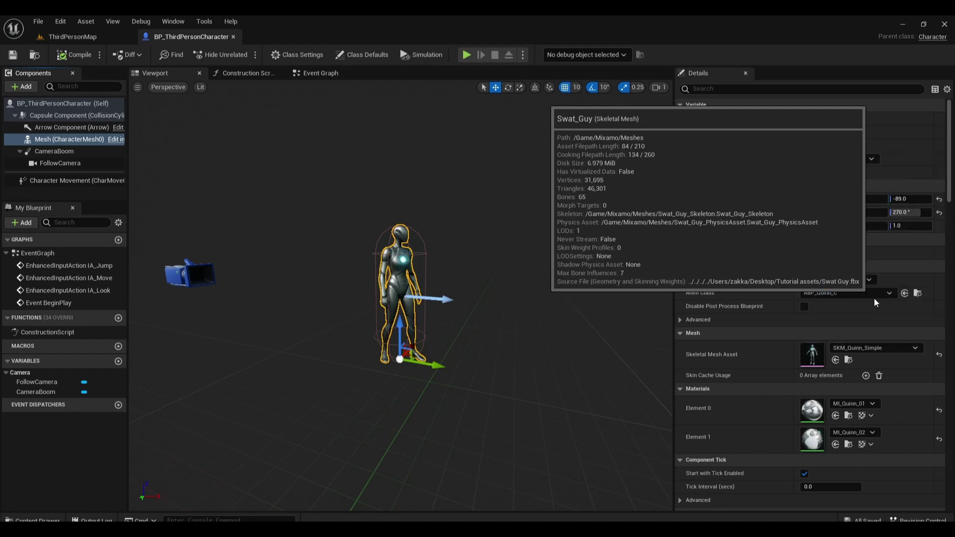
pyautogui.press('d')
pyautogui.moveTo(401, 295); pyautogui.dragTo(151, 184, button='right')
pyautogui.scroll(-3, 401, 296)
pyautogui.press('w')
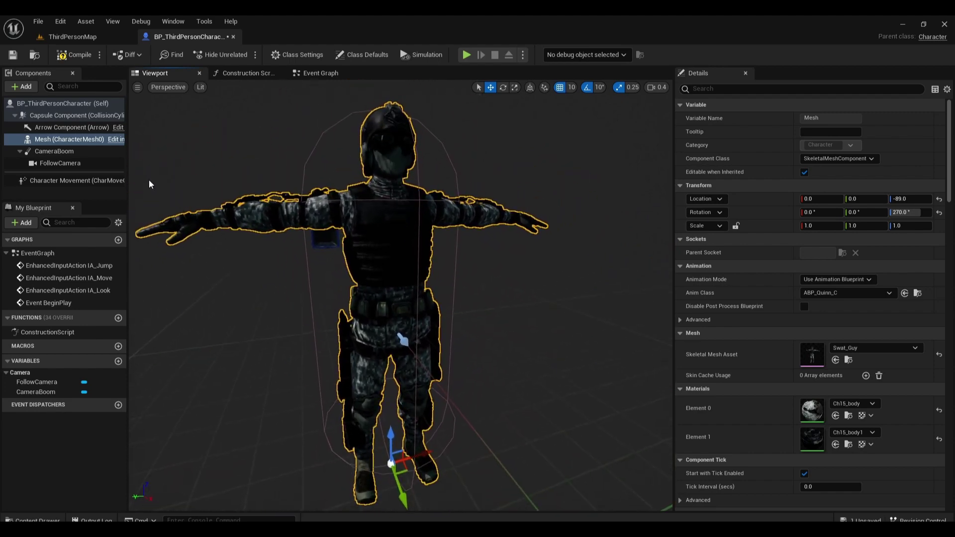
pyautogui.click(75, 55)
pyautogui.click(12, 55)
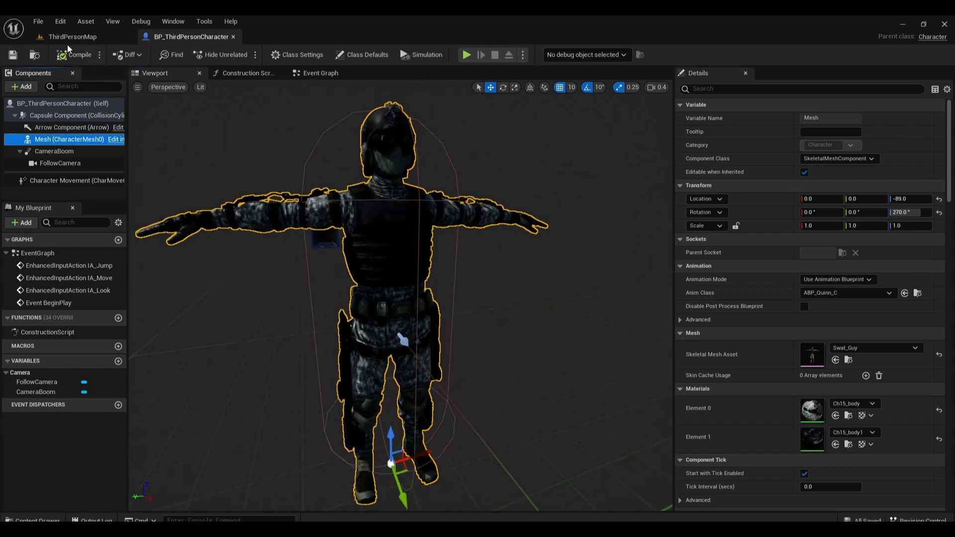
# - Play-test ThirdPersonMap with the Swat_Guy mesh, stop the session and return to the BP_ThirdPersonCharacter editor
pyautogui.click(72, 37)
pyautogui.click(218, 54)
pyautogui.click(226, 81)
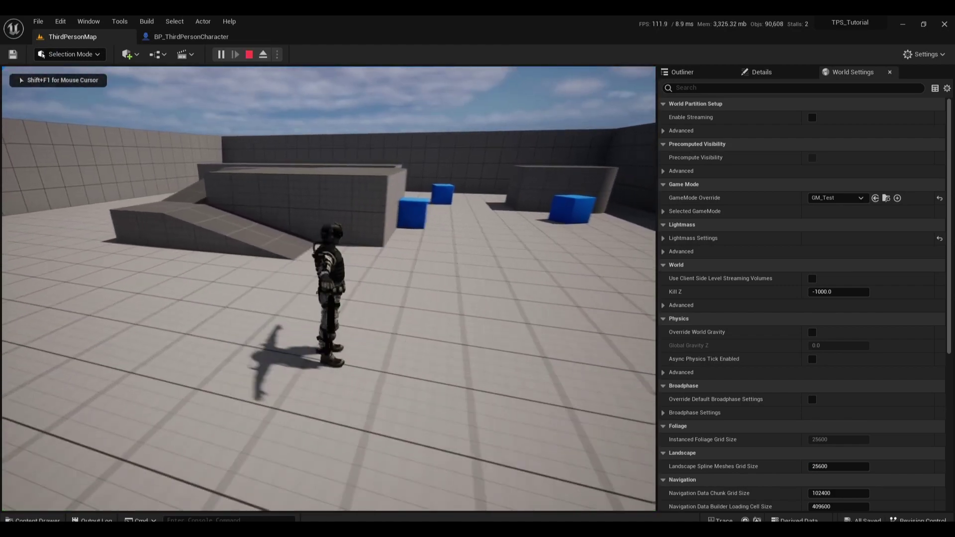
pyautogui.hotkey('shift', 'F1')
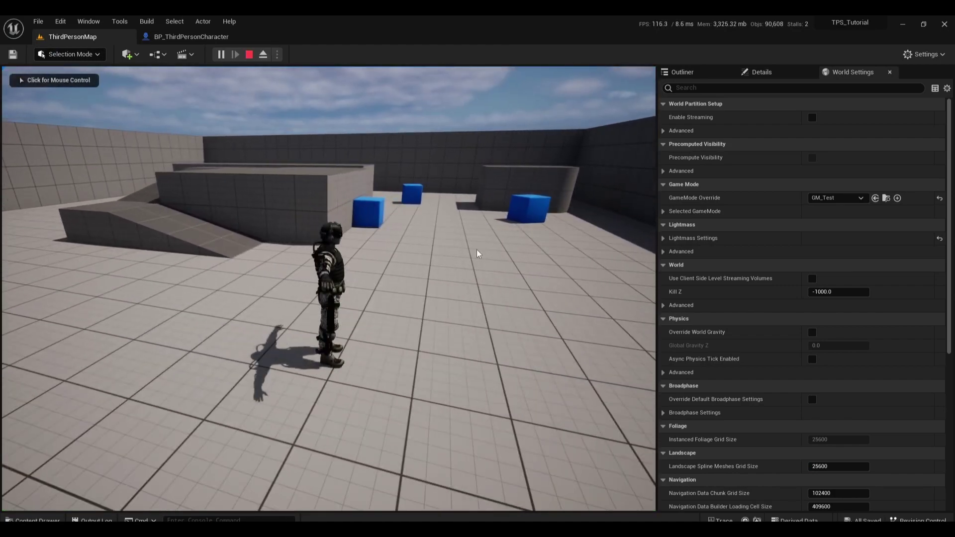
pyautogui.click(250, 55)
pyautogui.click(197, 40)
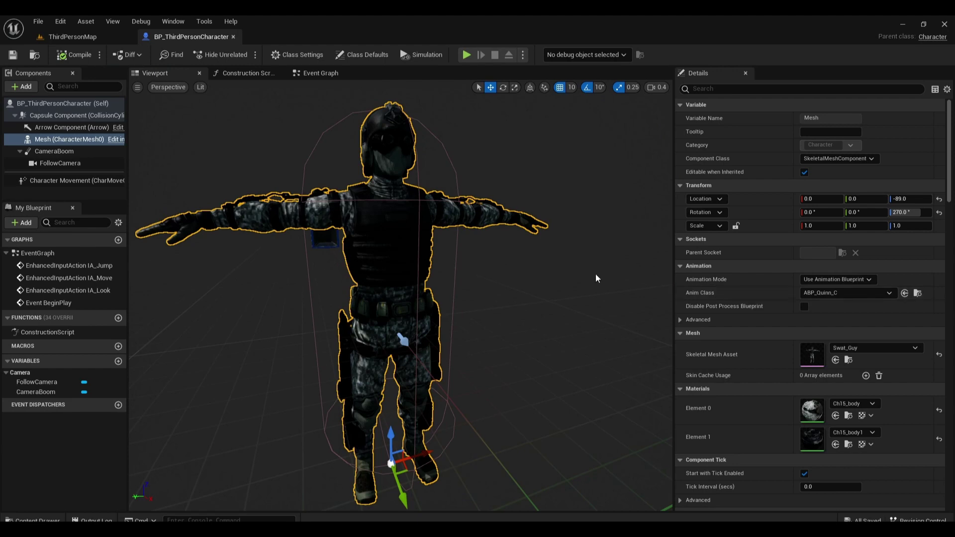
# - From the ThirdPersonMap level, browse the Mixamo folder's Animations and open its Meshes subfolder
pyautogui.click(89, 36)
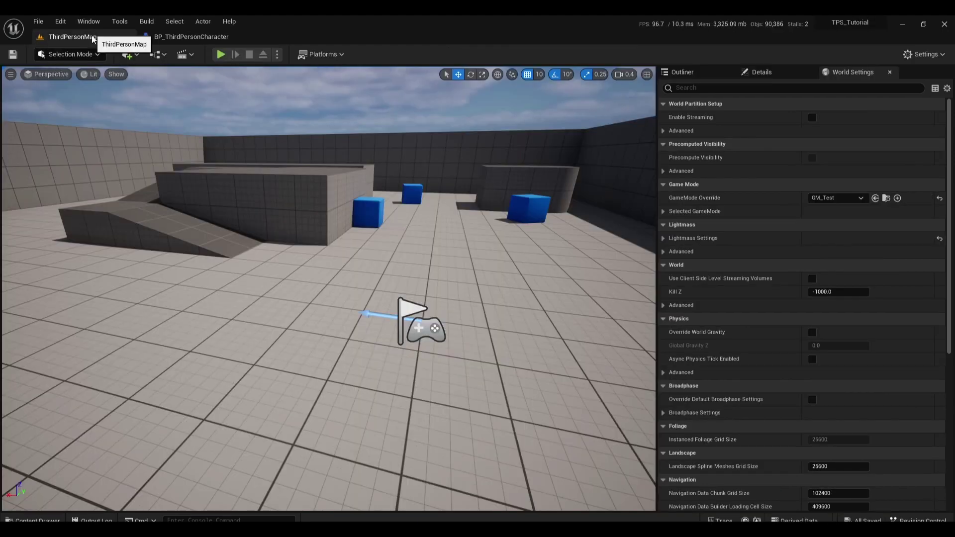
pyautogui.hotkey('ctrl', 'space')
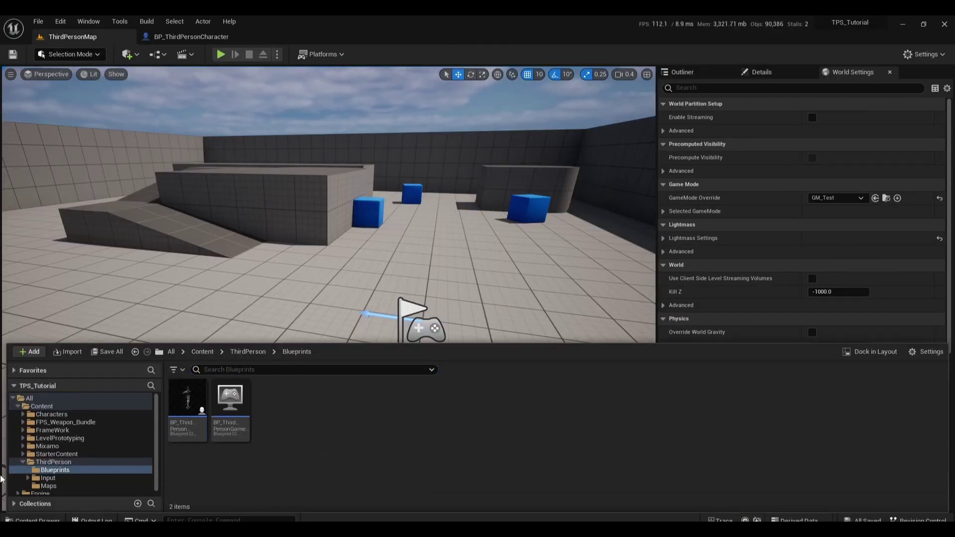
pyautogui.click(23, 462)
pyautogui.click(64, 447)
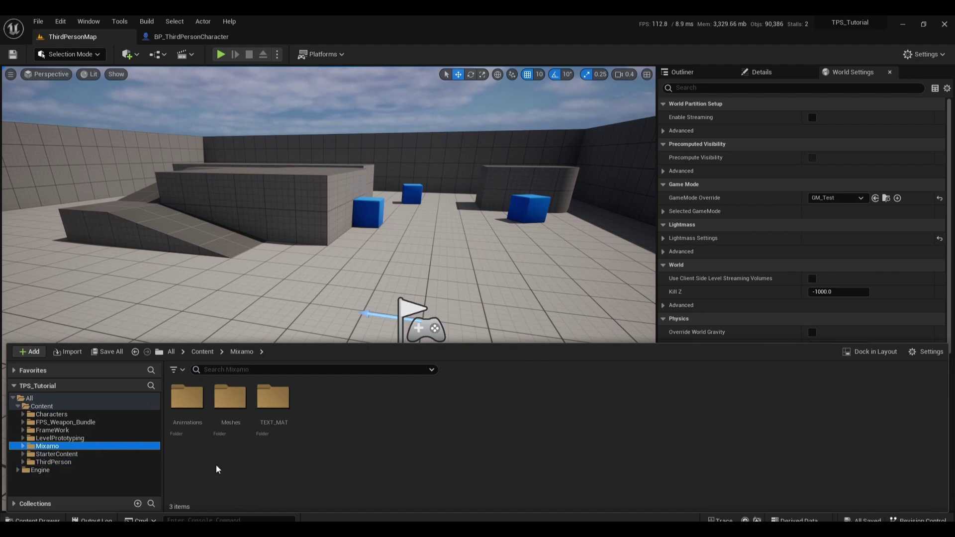
pyautogui.doubleClick(187, 398)
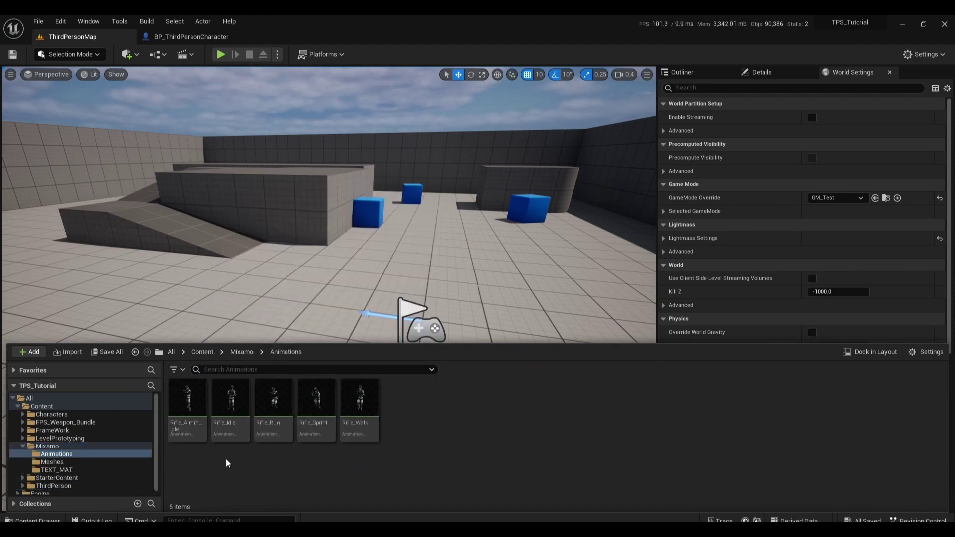
pyautogui.click(94, 462)
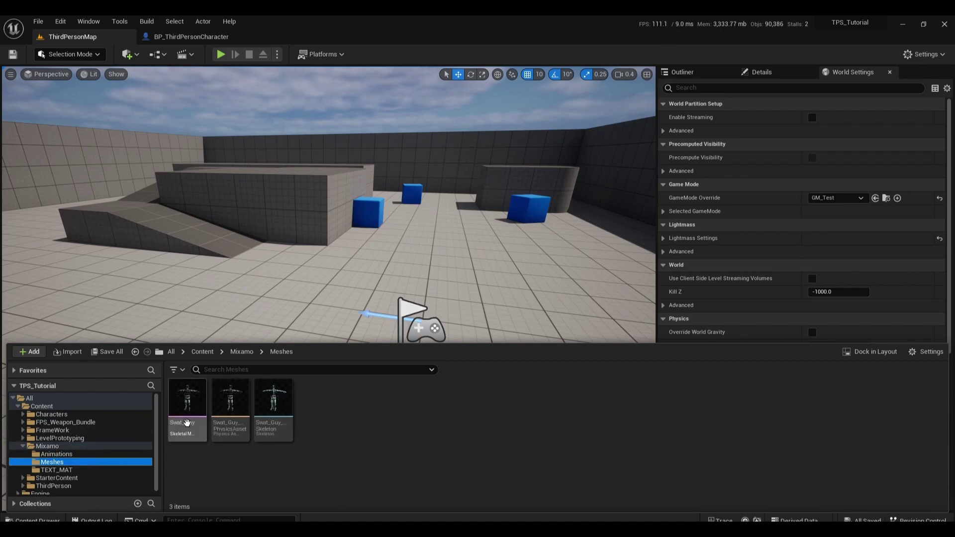
# - Create an Anim Blueprint from the Swat_Guy skeletal mesh and name it ABP_SwatGuy
pyautogui.moveTo(192, 434)
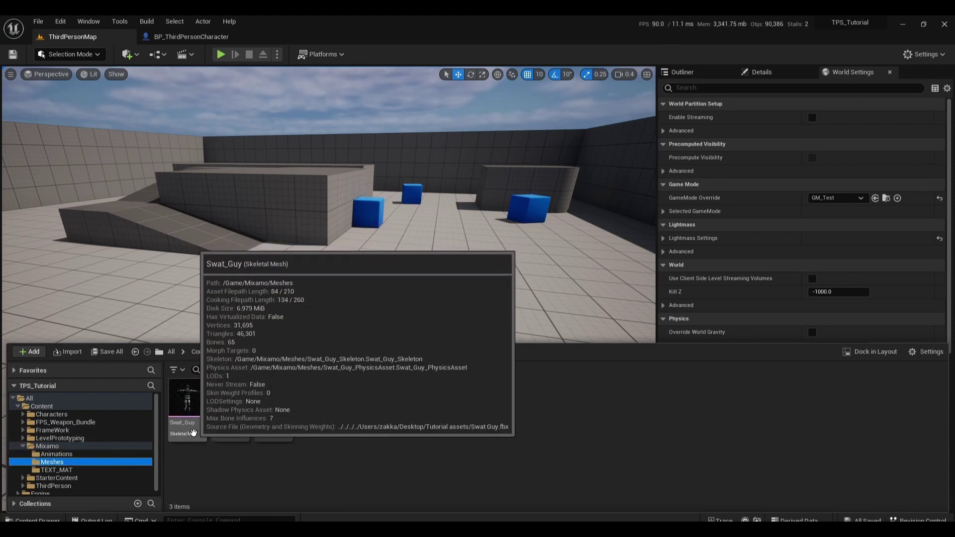
pyautogui.rightClick(192, 434)
pyautogui.moveTo(296, 125)
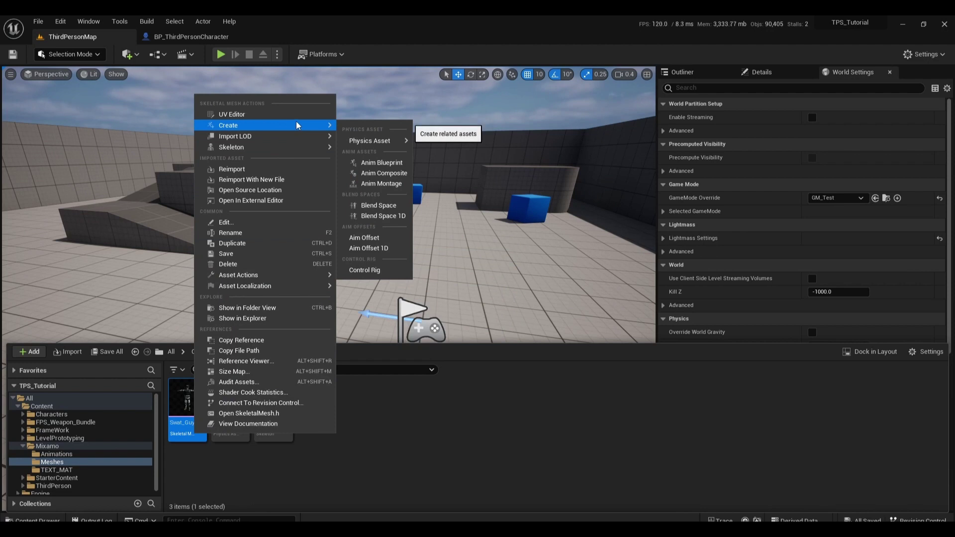
pyautogui.click(386, 164)
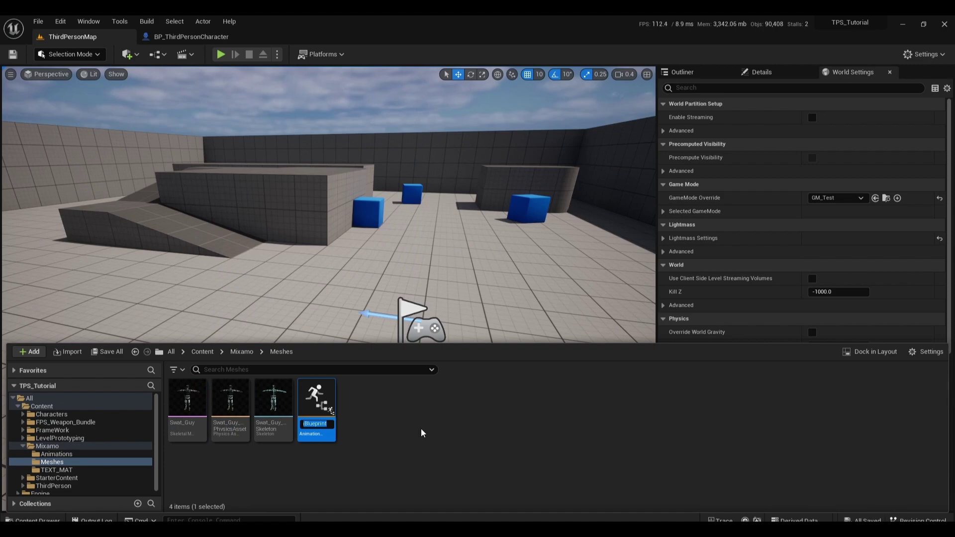
pyautogui.write('ABP_')
pyautogui.write('SwatG')
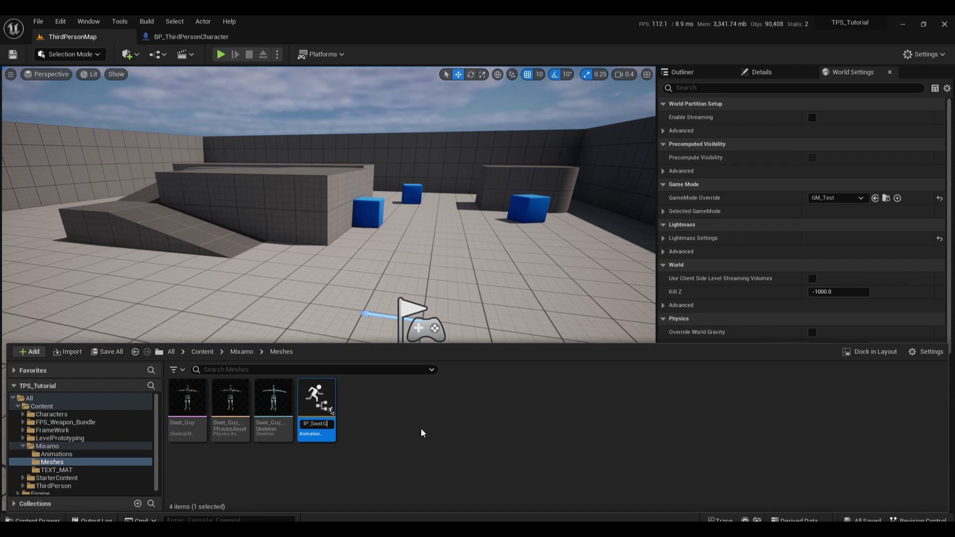
pyautogui.write('uy')
pyautogui.press('Return')
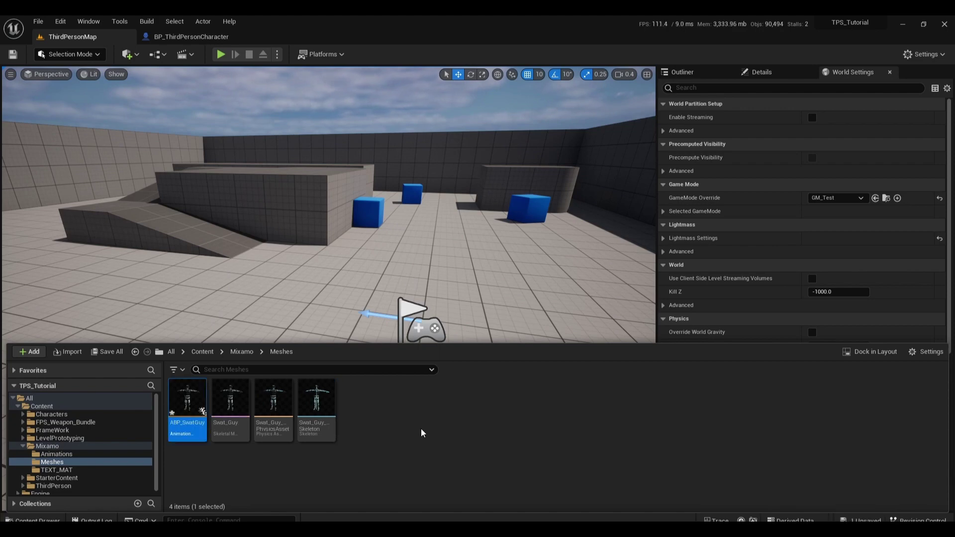
# - Open and save ABP_SwatGuy, and add a Slot 'DefaultSlot' node feeding the Output Pose's Result in its AnimGraph
pyautogui.doubleClick(189, 431)
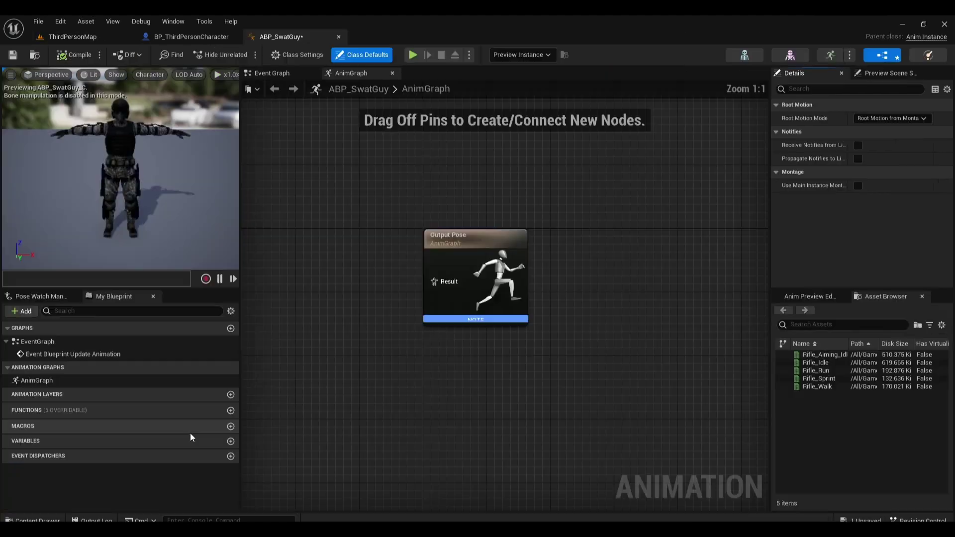
pyautogui.click(13, 55)
pyautogui.moveTo(352, 263); pyautogui.dragTo(440, 224, button='right')
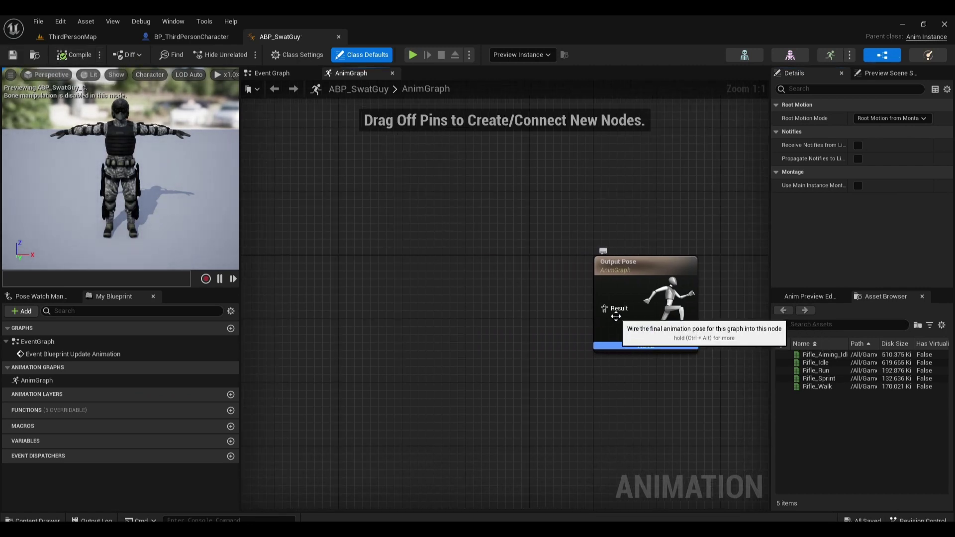
pyautogui.moveTo(603, 308); pyautogui.dragTo(522, 306)
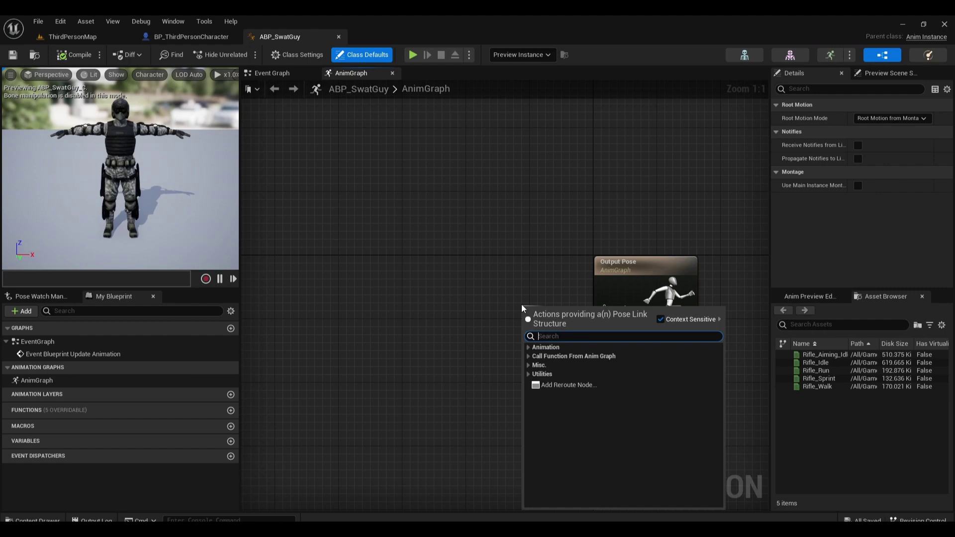
pyautogui.write('slot')
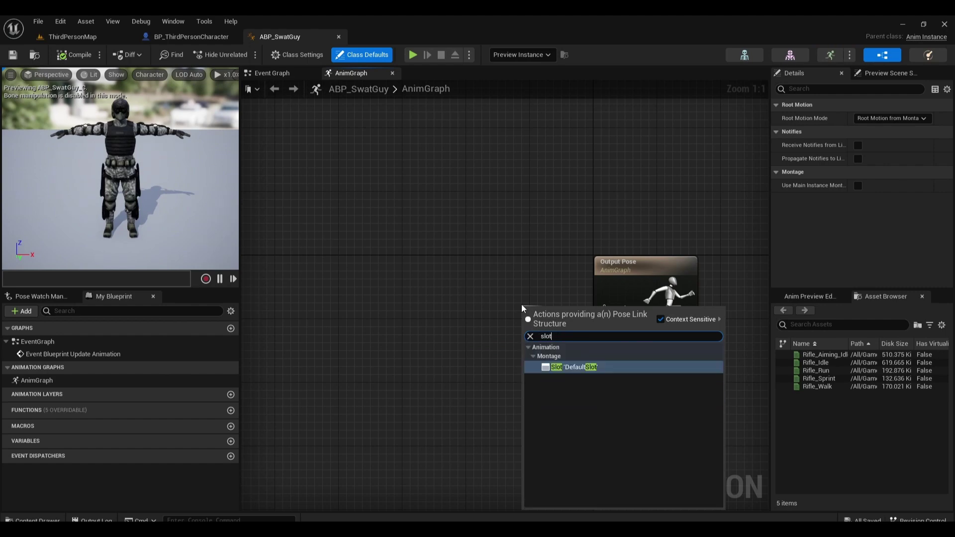
pyautogui.press('Return')
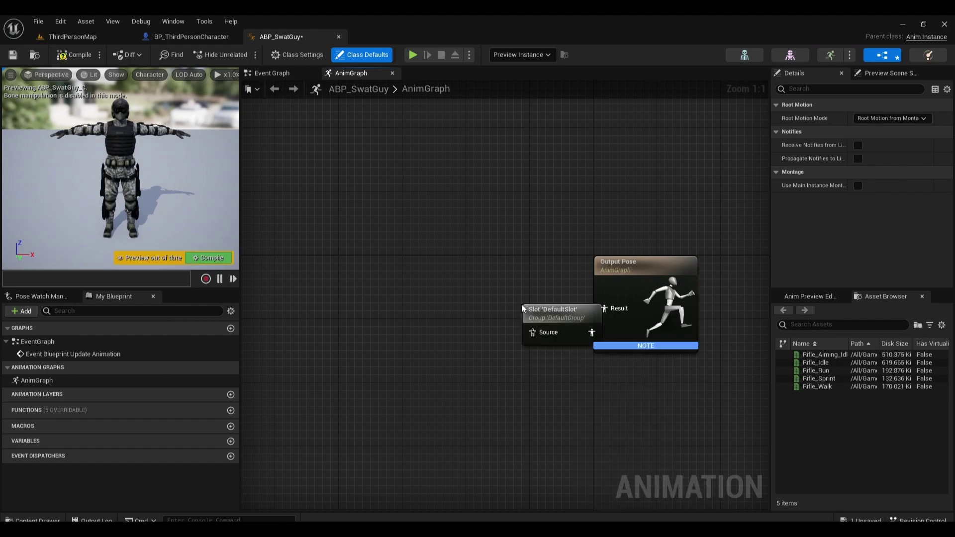
# - Move the DefaultSlot node clear of the Output Pose node, then compile and save ABP_SwatGuy
pyautogui.click(552, 312)
pyautogui.moveTo(550, 317); pyautogui.dragTo(500, 301)
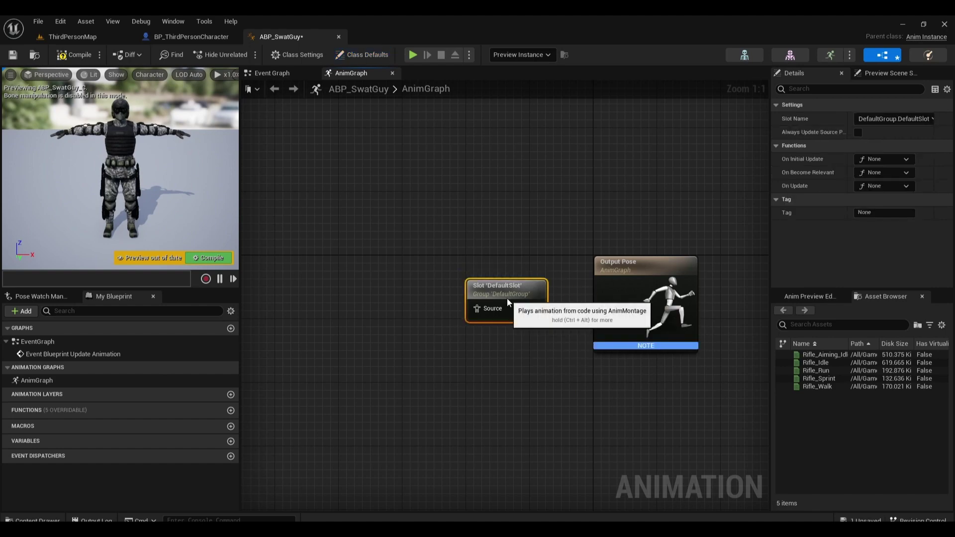
pyautogui.click(78, 59)
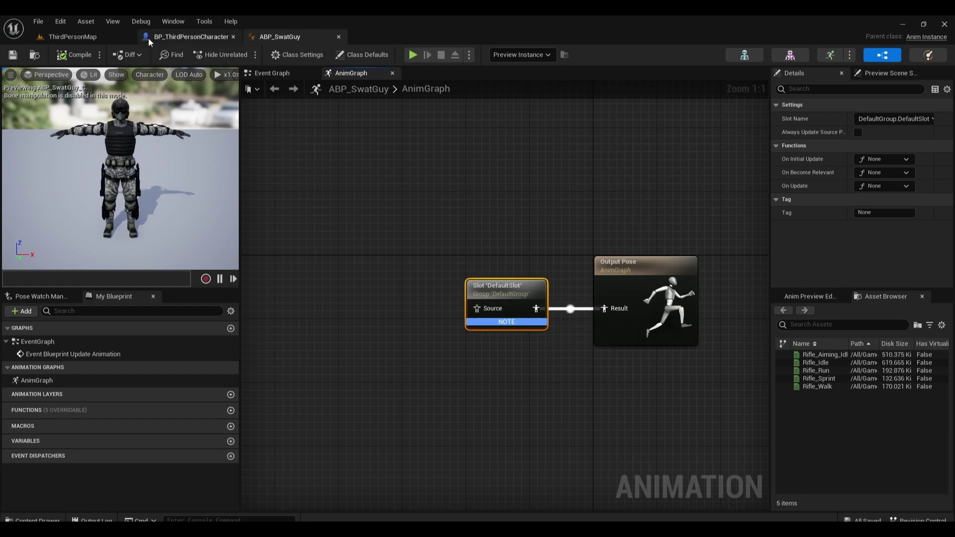
# - From the ThirdPersonMap level, create a Blend Space 1D from the Swat_Guy skeletal mesh in the Mixamo Meshes folder
pyautogui.click(73, 37)
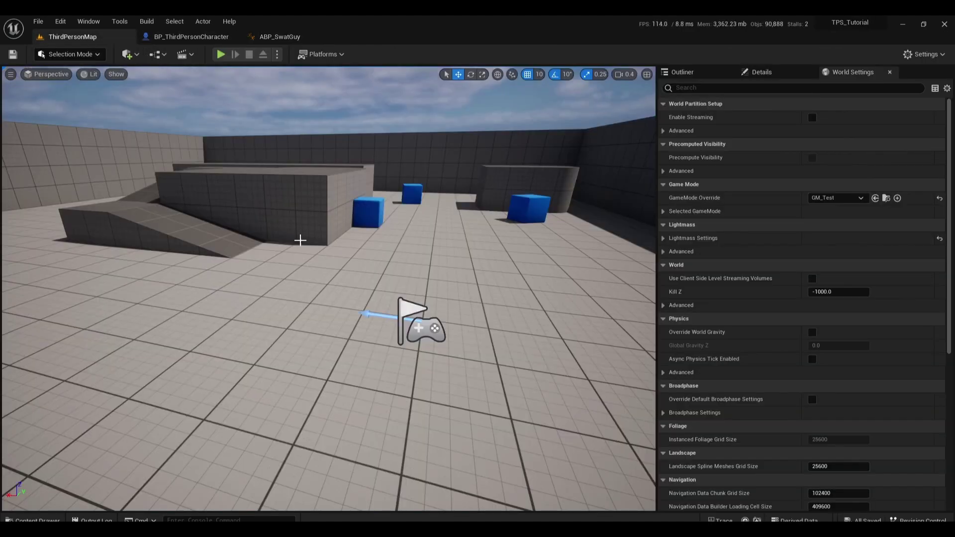
pyautogui.moveTo(310, 255); pyautogui.dragTo(294, 252, button='right')
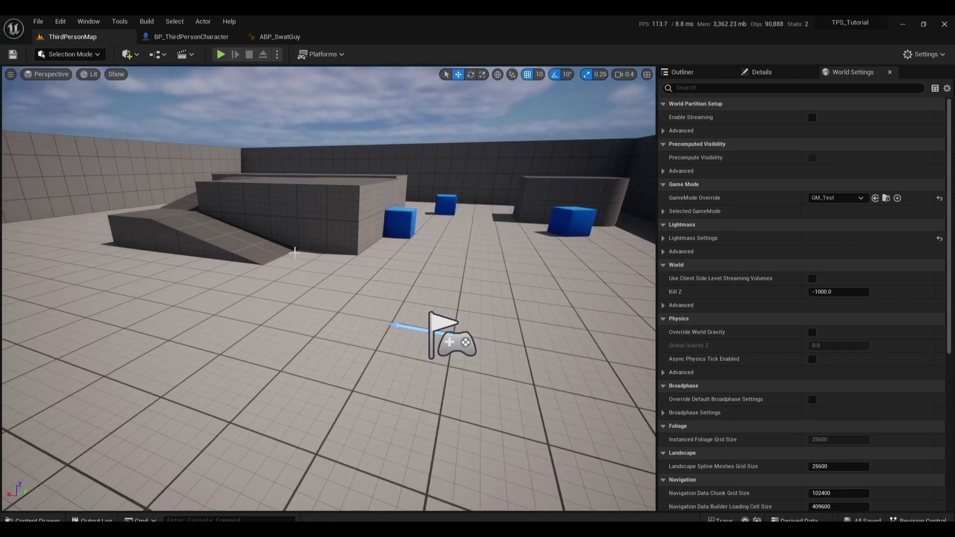
pyautogui.hotkey('ctrl', 'space')
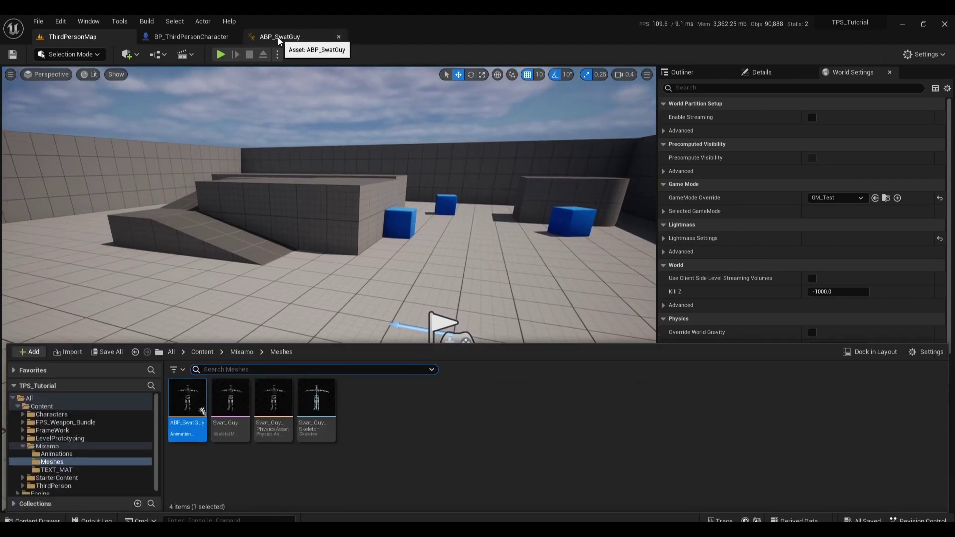
pyautogui.click(329, 465)
pyautogui.rightClick(232, 435)
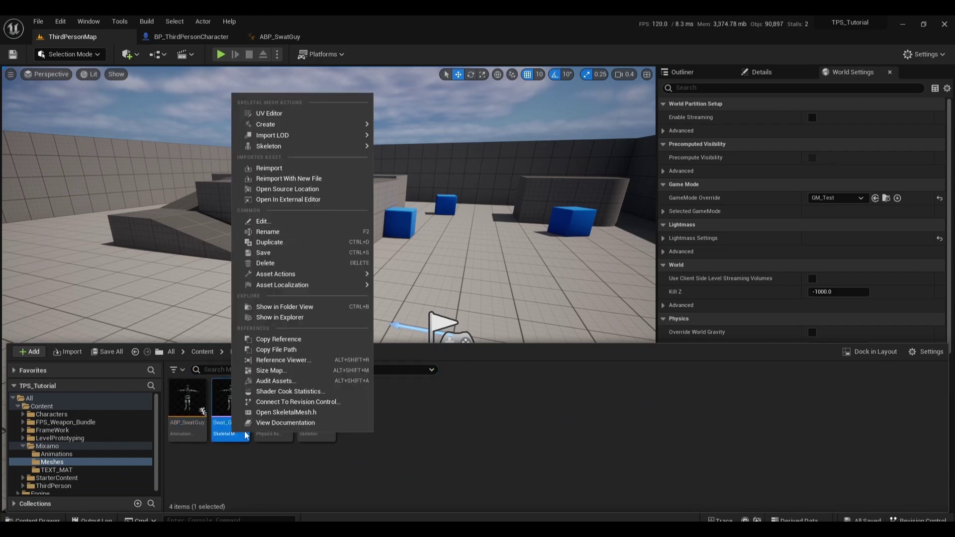
pyautogui.moveTo(279, 123)
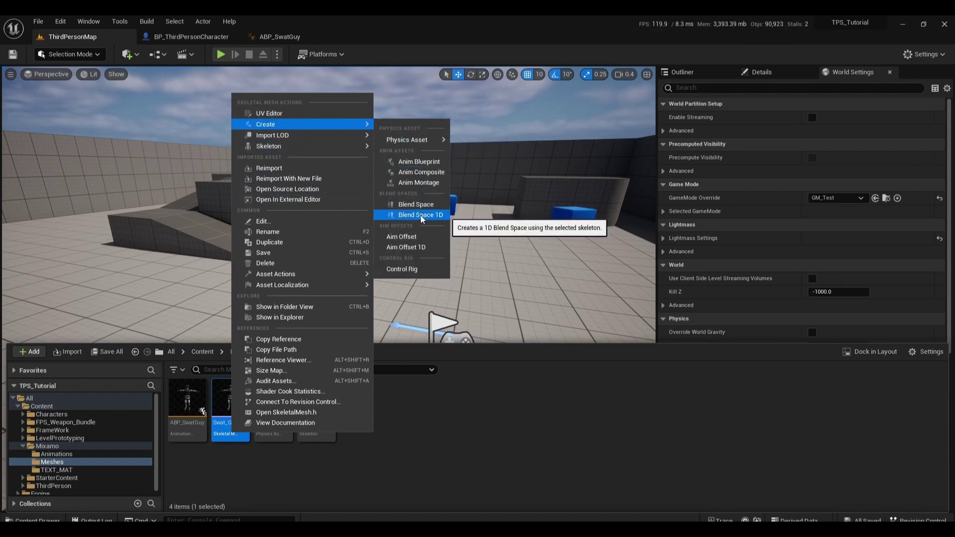
pyautogui.click(418, 215)
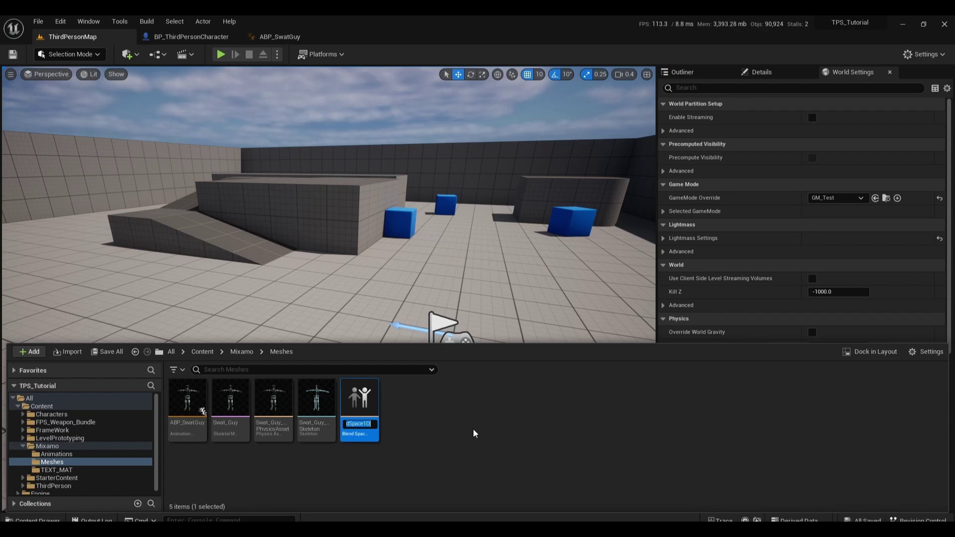
# - Name the new blend space BS_SwatGuy_Idle_Run
pyautogui.write('BS')
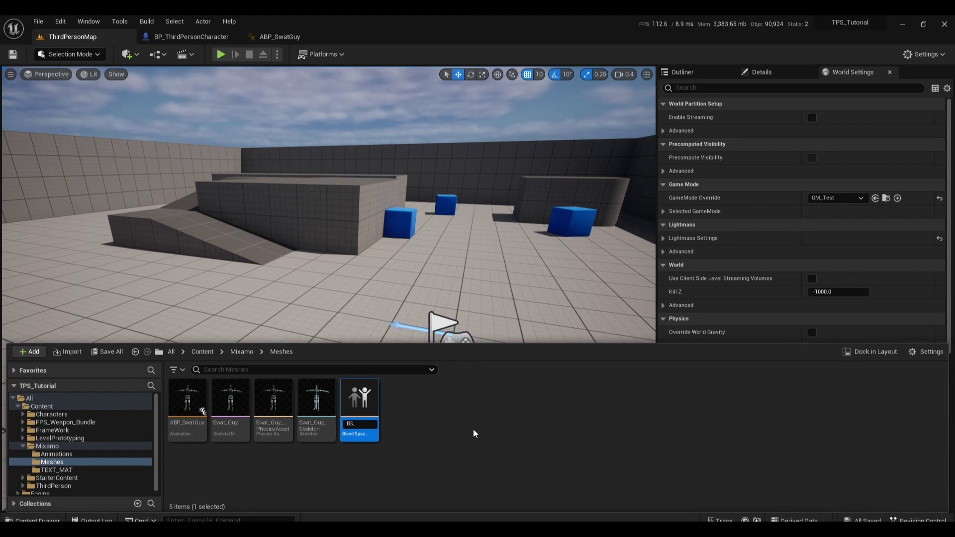
pyautogui.write('_SwatGuy')
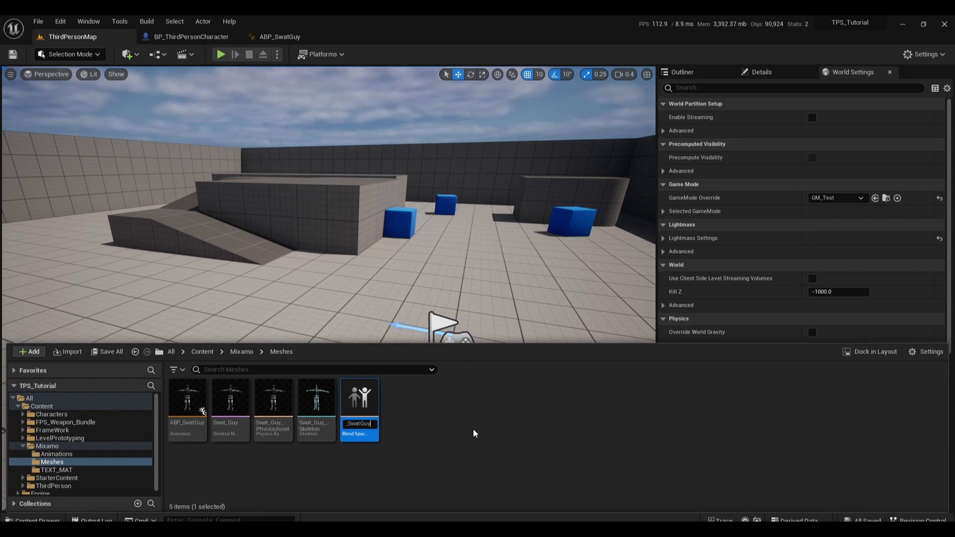
pyautogui.write('_Idol')
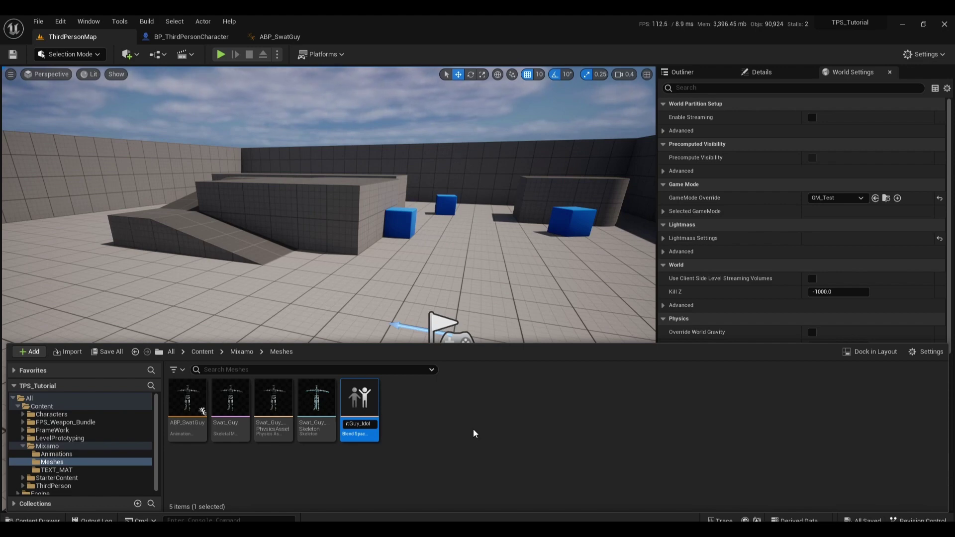
pyautogui.press('BackSpace')
pyautogui.press('BackSpace')
pyautogui.write('le')
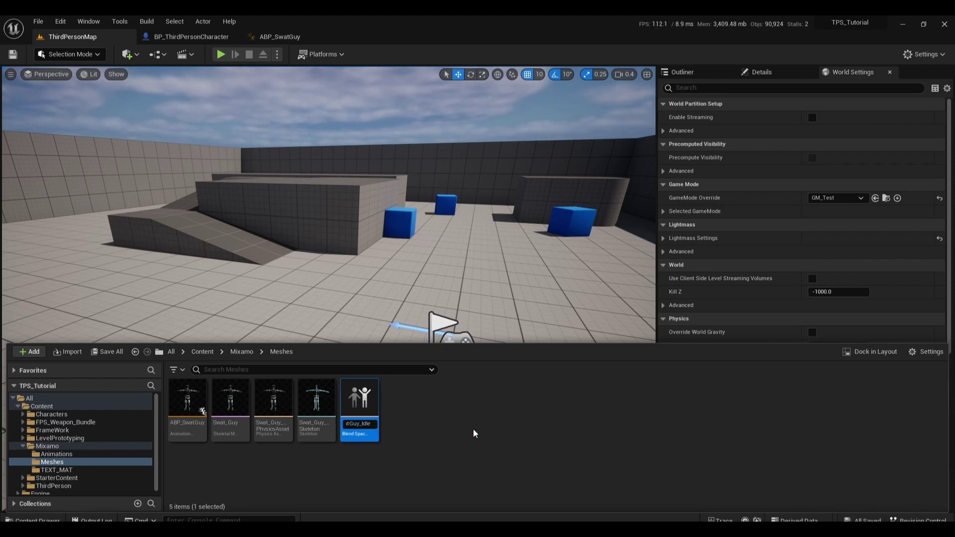
pyautogui.write('_')
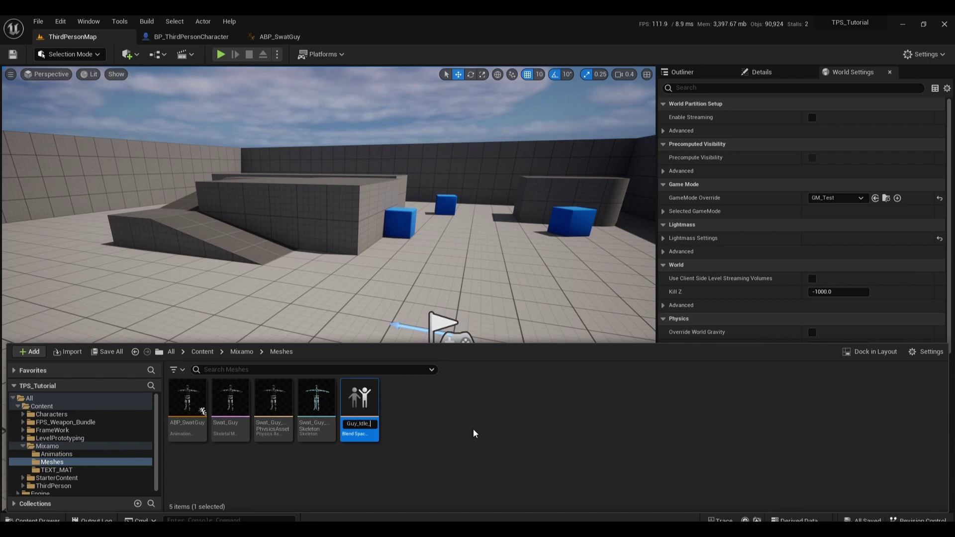
pyautogui.write('Run')
pyautogui.press('Return')
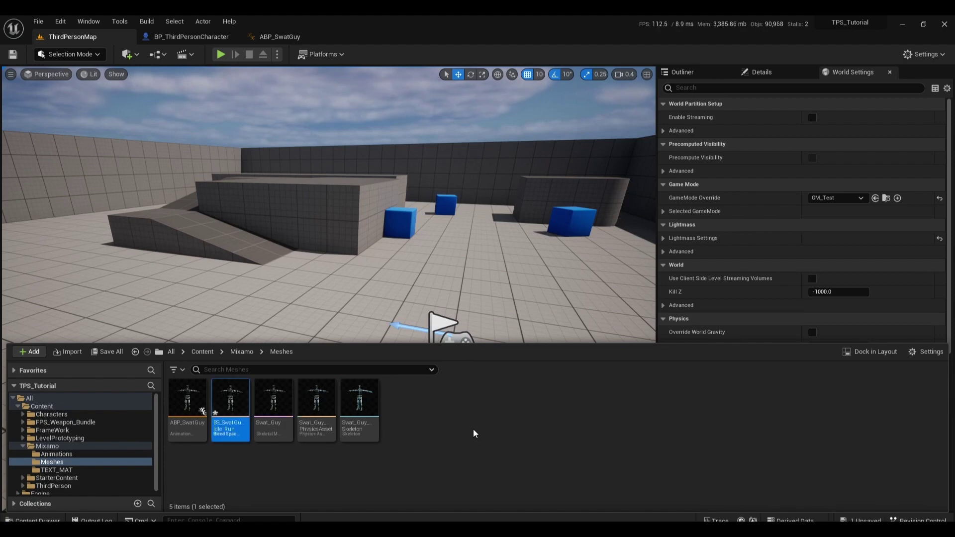
# - Open and save BS_SwatGuy_Idle_Run and expand its Horizontal Axis settings
pyautogui.doubleClick(242, 416)
pyautogui.hotkey('ctrl', 's')
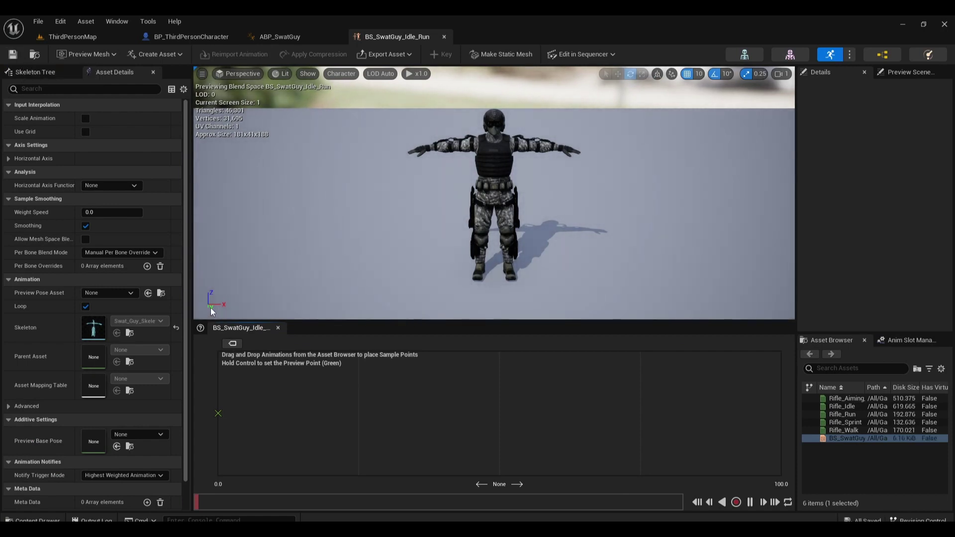
pyautogui.click(8, 159)
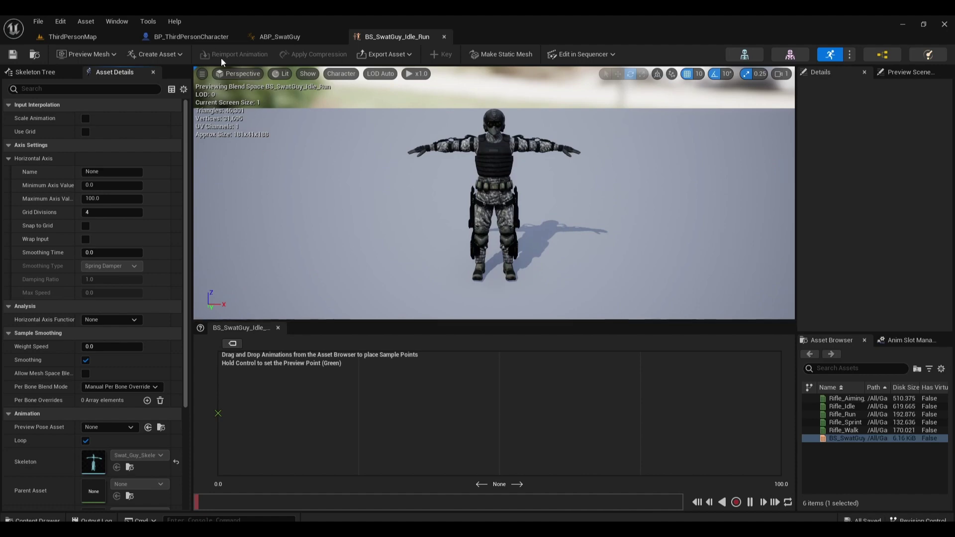
# - Check the Max Walk Speed in BP_ThirdPersonCharacter's Character Movement, and name the blend space's horizontal axis Speed with a maximum value of 500
pyautogui.click(205, 32)
pyautogui.click(85, 180)
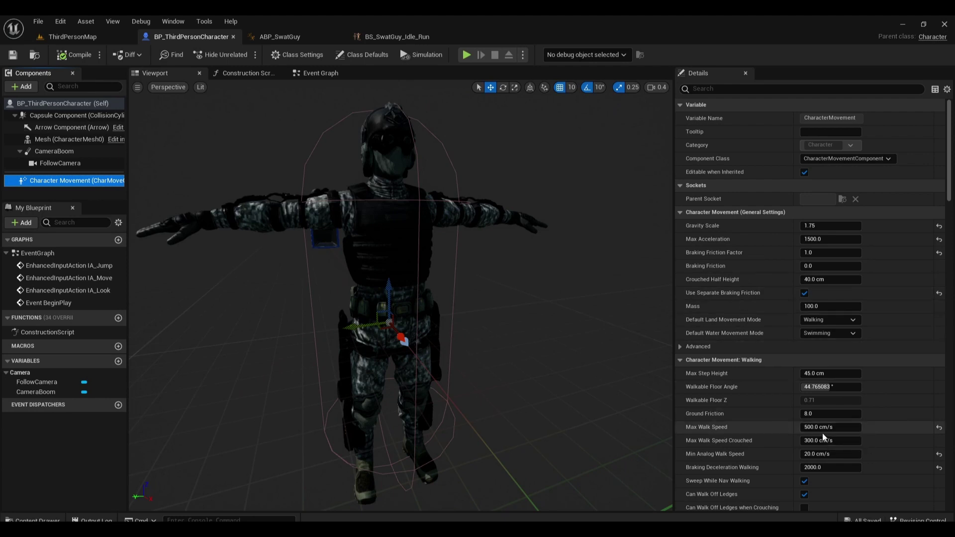
pyautogui.click(428, 40)
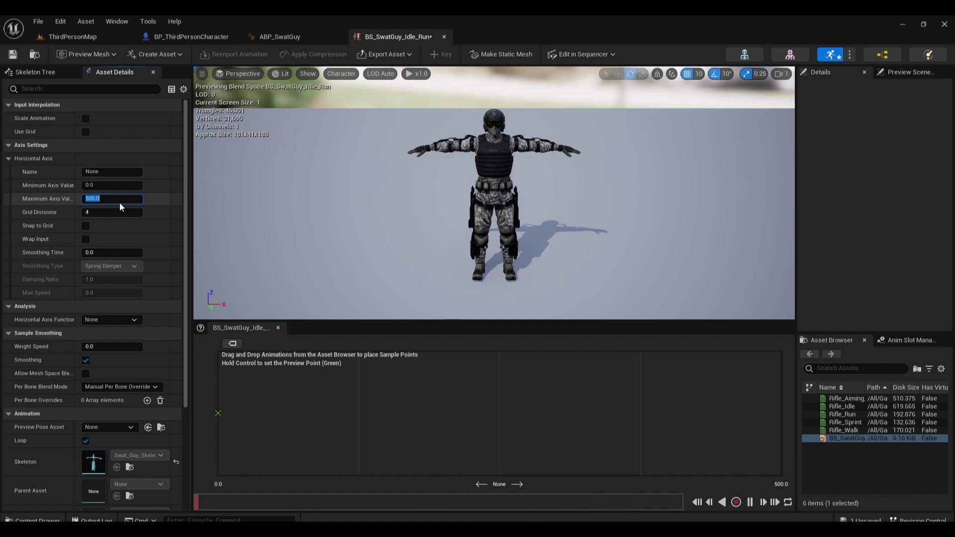
pyautogui.press('Return')
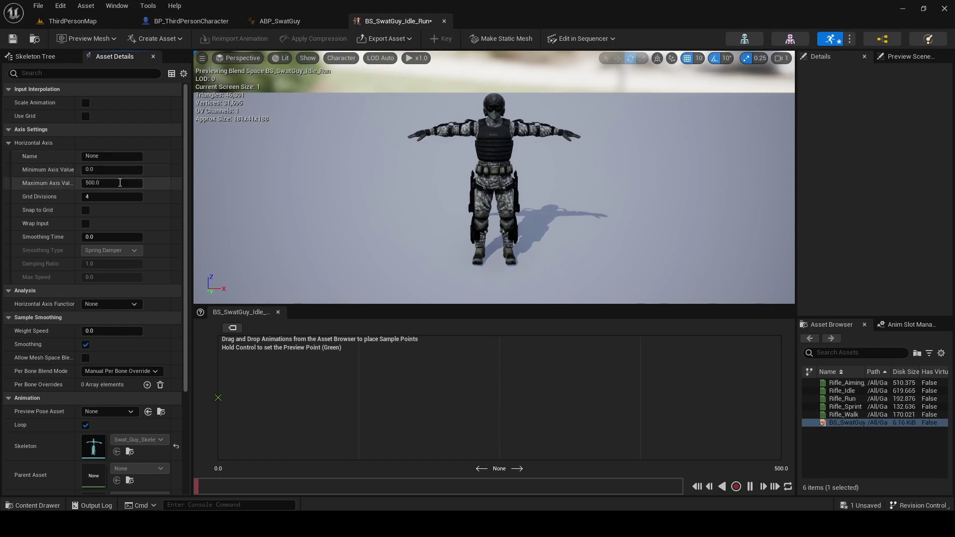
pyautogui.click(111, 158)
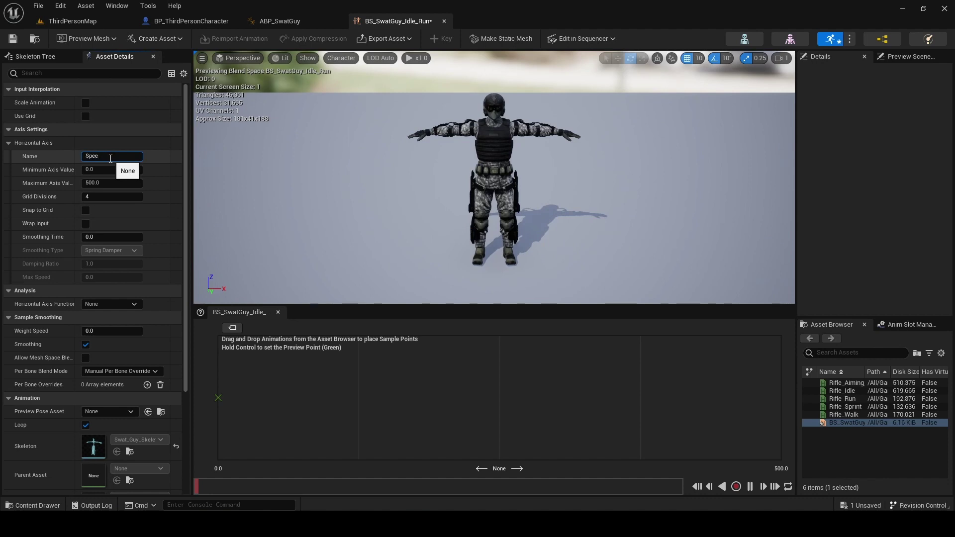
pyautogui.click(115, 158)
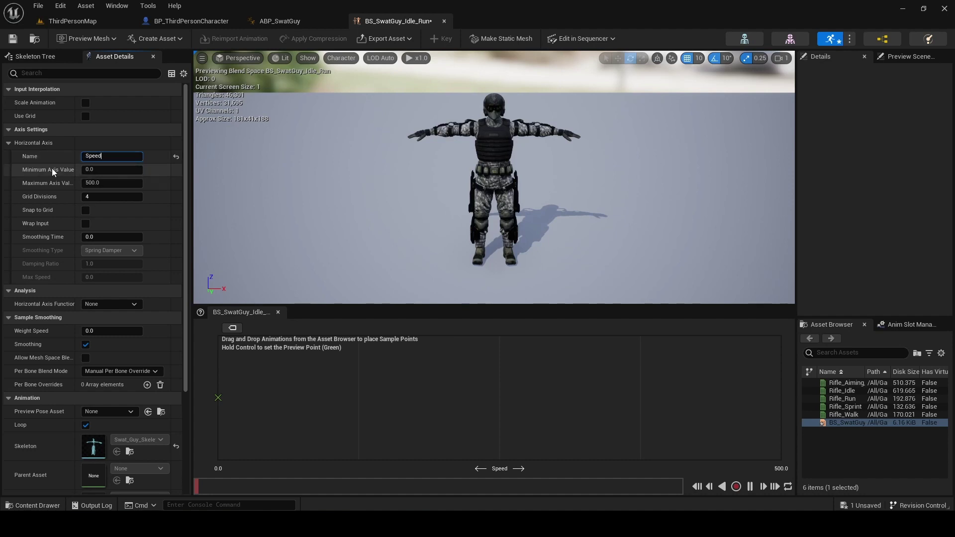
# - Place Rifle_Idle at Speed 0 and Rifle_Run at Speed 500 as blend samples, and save the blend space
pyautogui.click(850, 391)
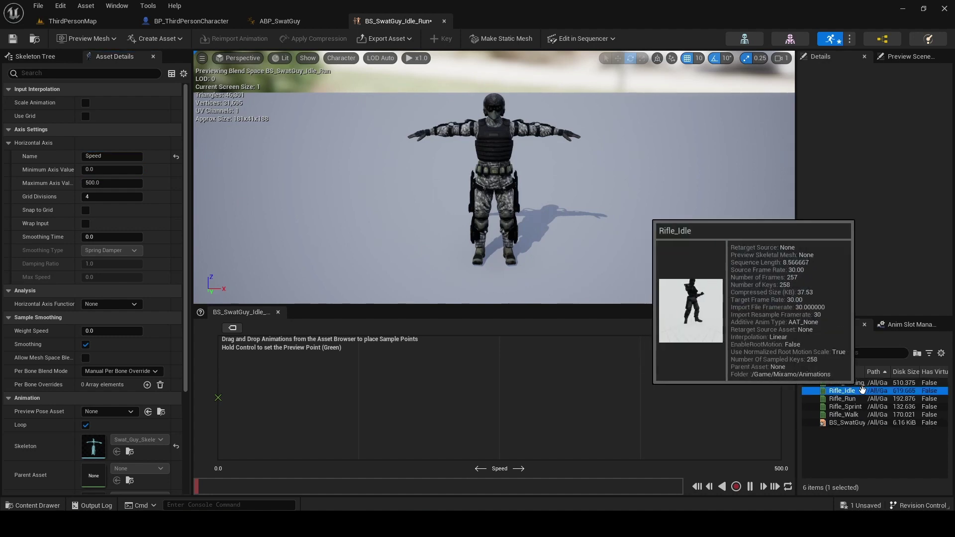
pyautogui.moveTo(863, 391); pyautogui.dragTo(218, 398)
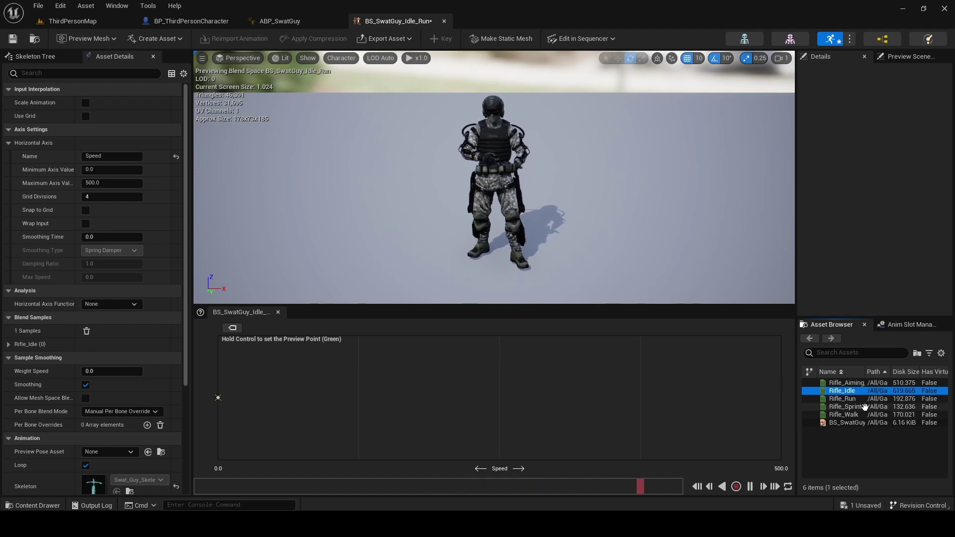
pyautogui.moveTo(869, 398); pyautogui.dragTo(782, 404)
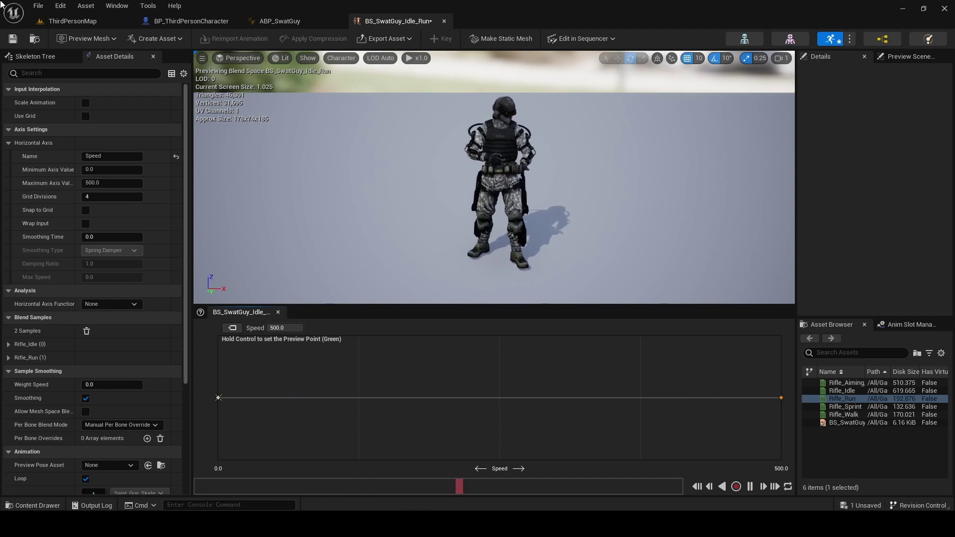
pyautogui.click(13, 39)
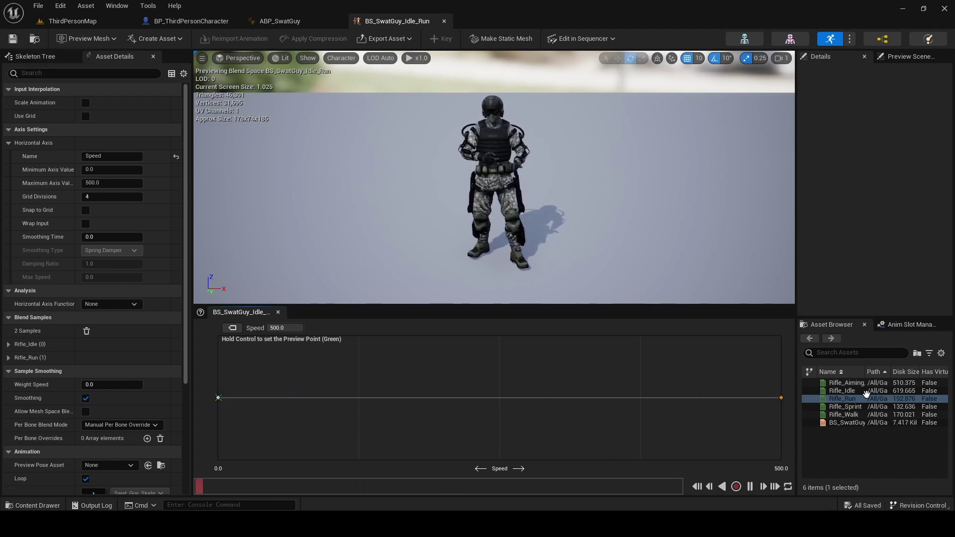
# - Replace the Rifle_Idle sample at Speed 0 with the Rifle_Aiming_Idle animation, then save and close the blend space
pyautogui.moveTo(863, 382)
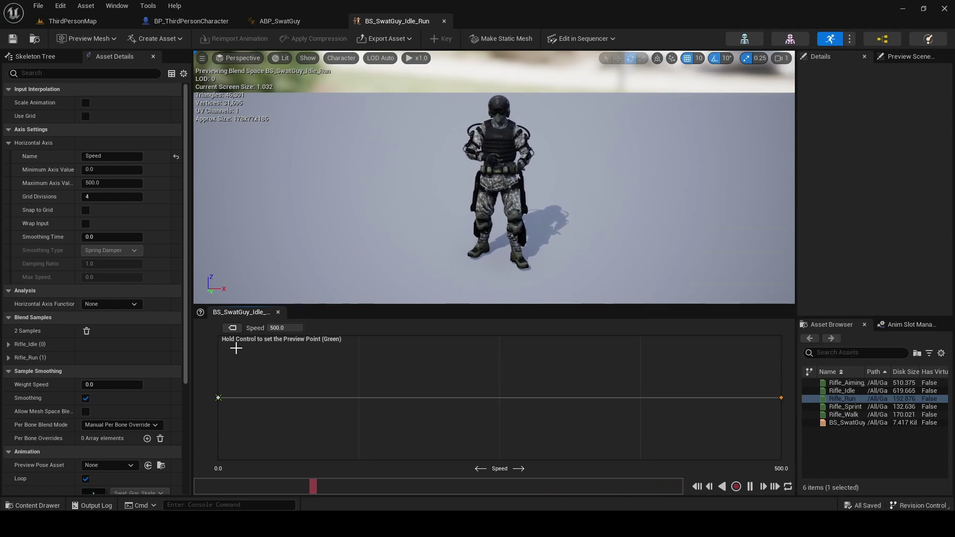
pyautogui.click(218, 398)
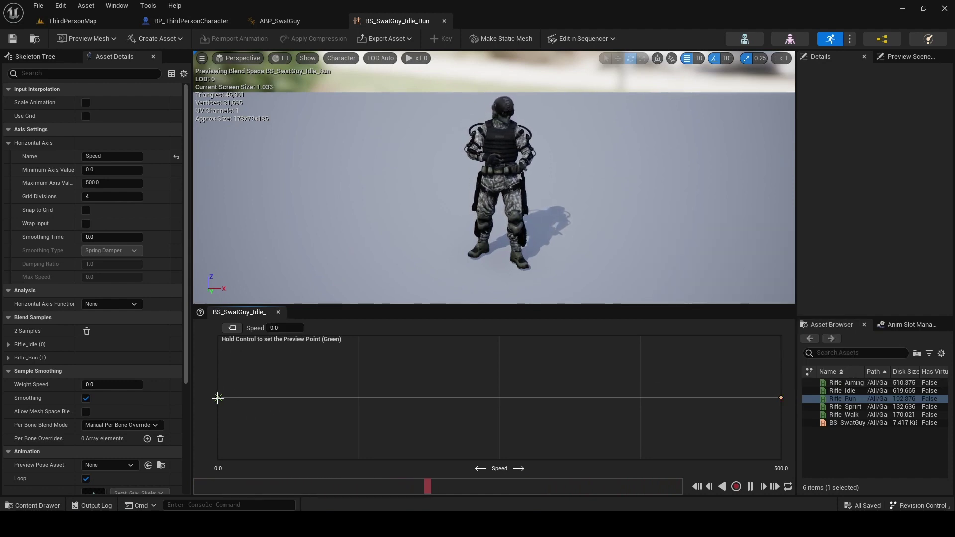
pyautogui.press('Delete')
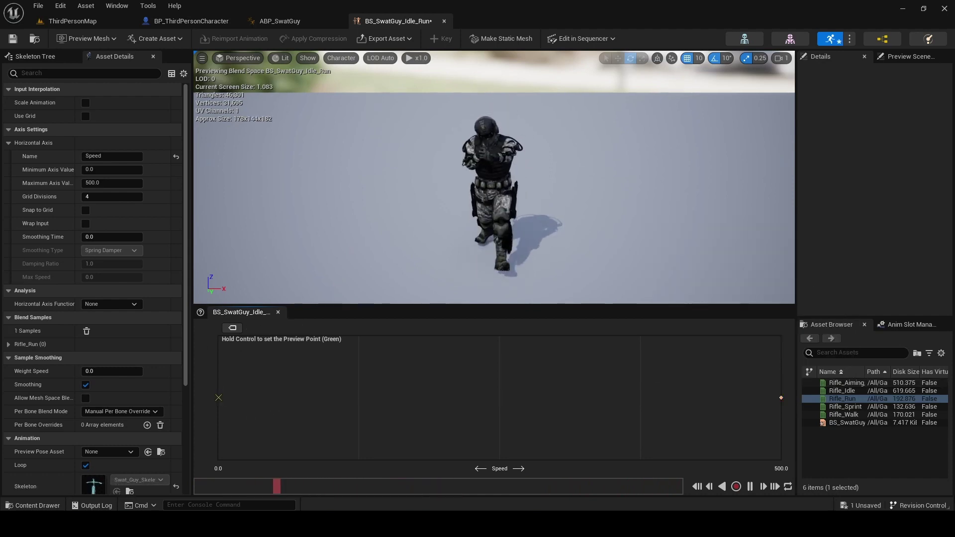
pyautogui.click(855, 384)
pyautogui.moveTo(855, 384); pyautogui.dragTo(221, 398)
pyautogui.click(220, 398)
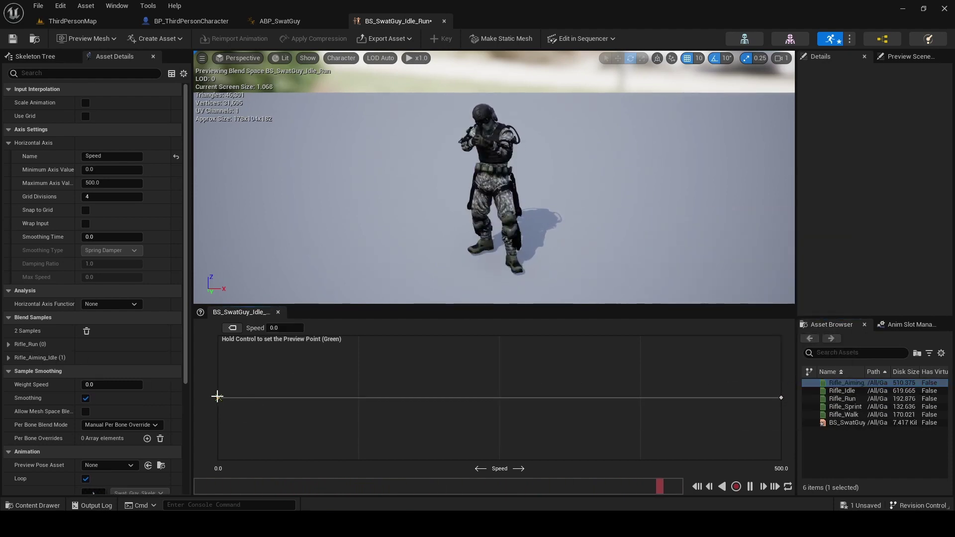
pyautogui.click(12, 38)
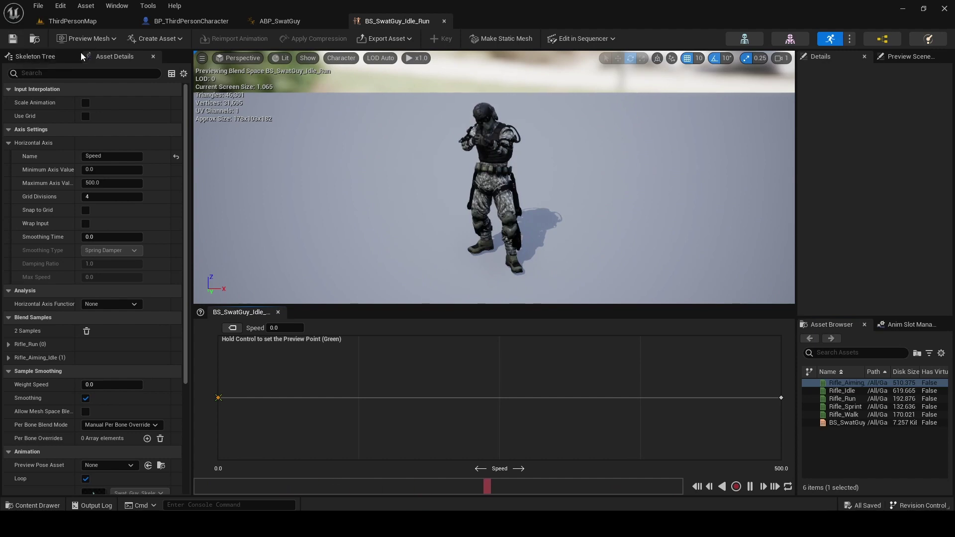
pyautogui.moveTo(502, 276)
pyautogui.mouseDown(button='right')
pyautogui.moveTo(522, 285)
pyautogui.moveTo(506, 271)
pyautogui.mouseUp(button='right')
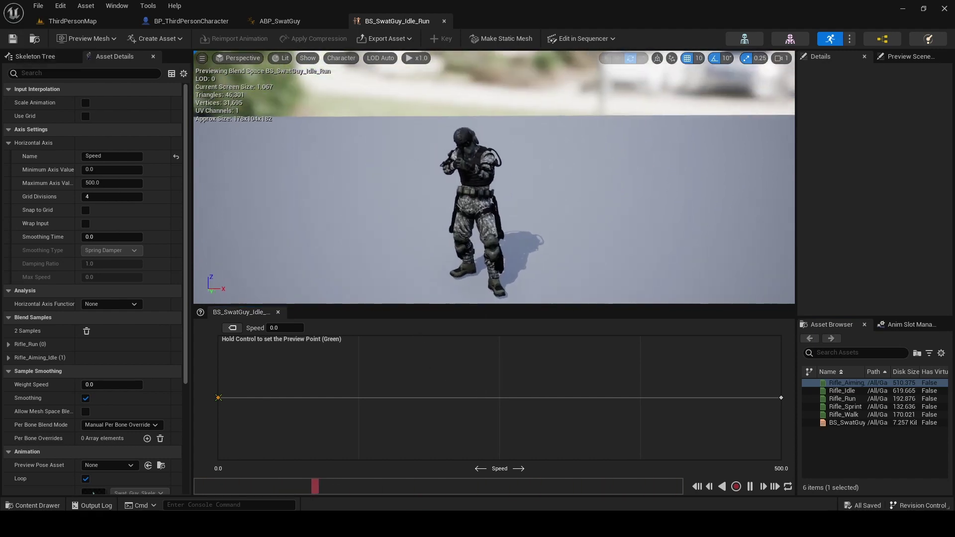
pyautogui.press('ctrl')
pyautogui.click(444, 20)
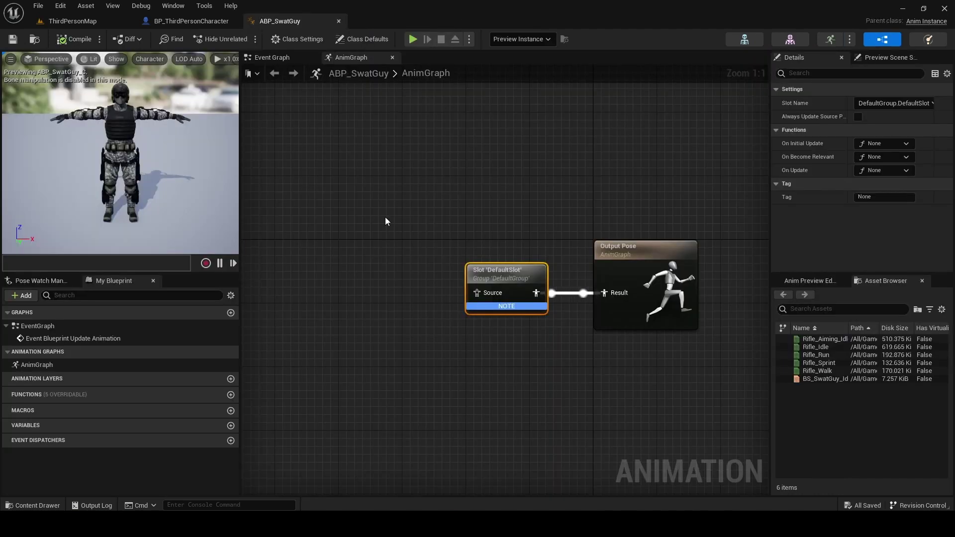
# - Add BS_SwatGuy_Idle_Run to ABP_SwatGuy's AnimGraph, connect its pose to the DefaultSlot node's Source, and compile and save
pyautogui.moveTo(393, 327); pyautogui.dragTo(563, 322, button='right')
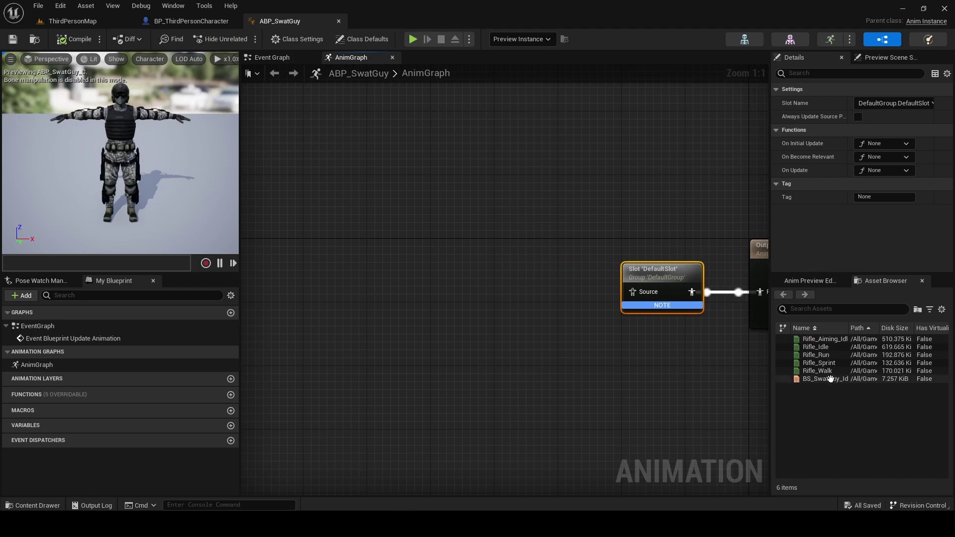
pyautogui.moveTo(830, 379)
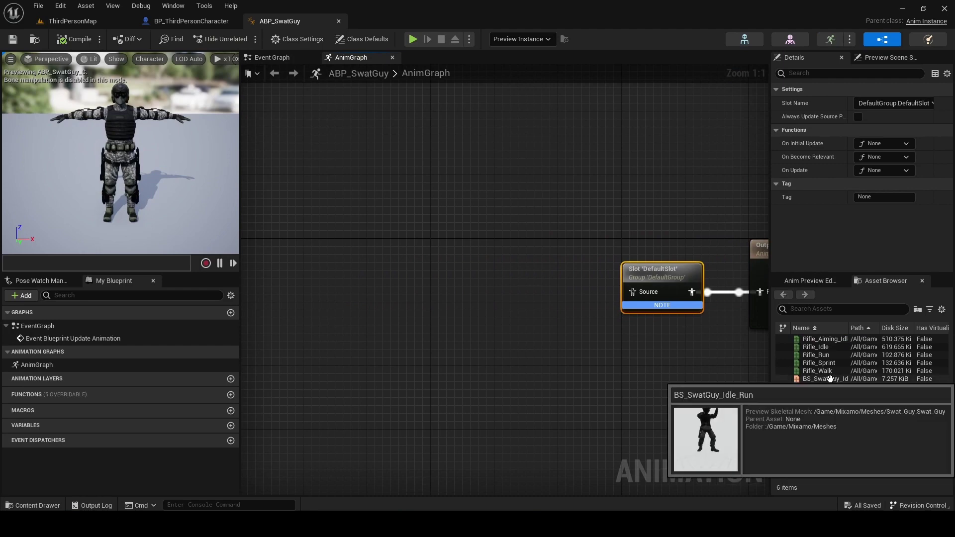
pyautogui.moveTo(831, 379); pyautogui.dragTo(448, 269)
pyautogui.moveTo(524, 292); pyautogui.dragTo(633, 292)
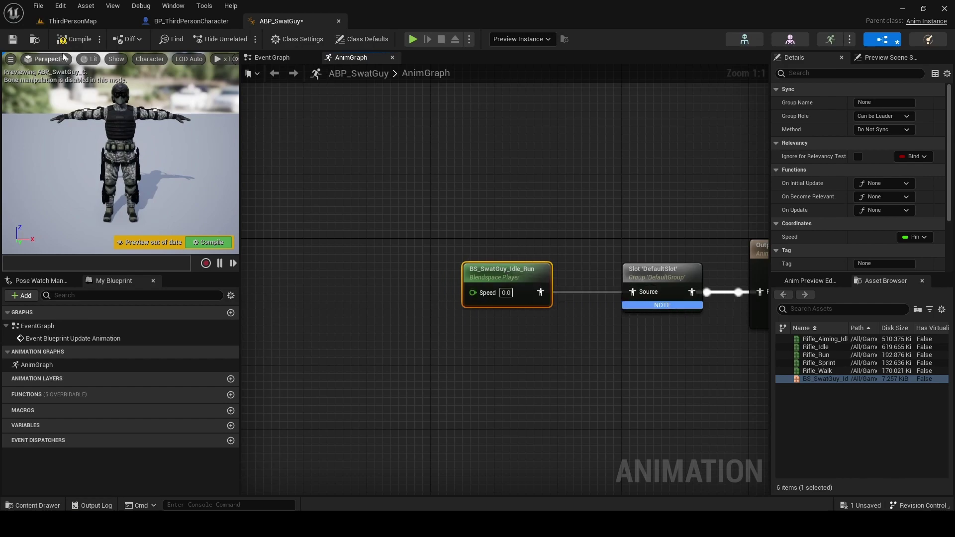
pyautogui.click(68, 21)
pyautogui.click(282, 21)
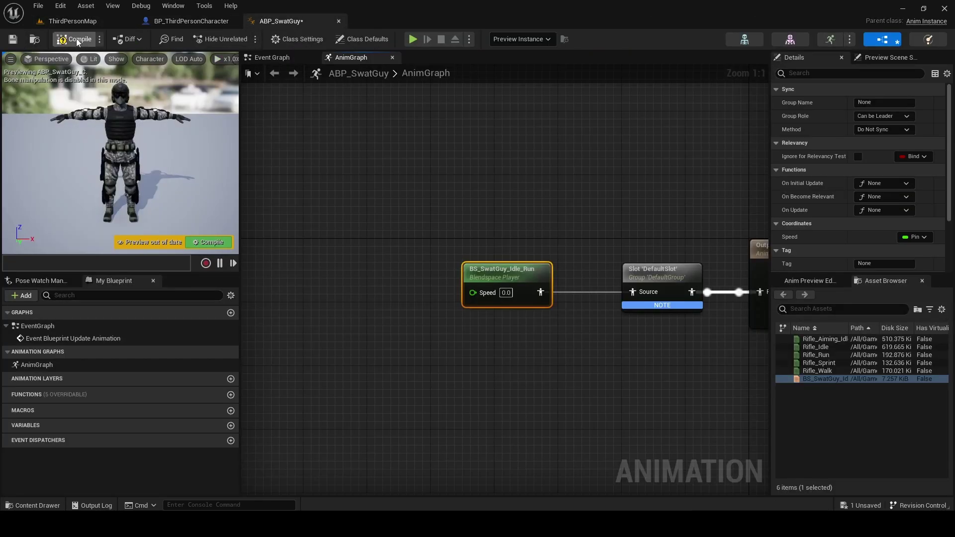
pyautogui.hotkey('ctrl', 's')
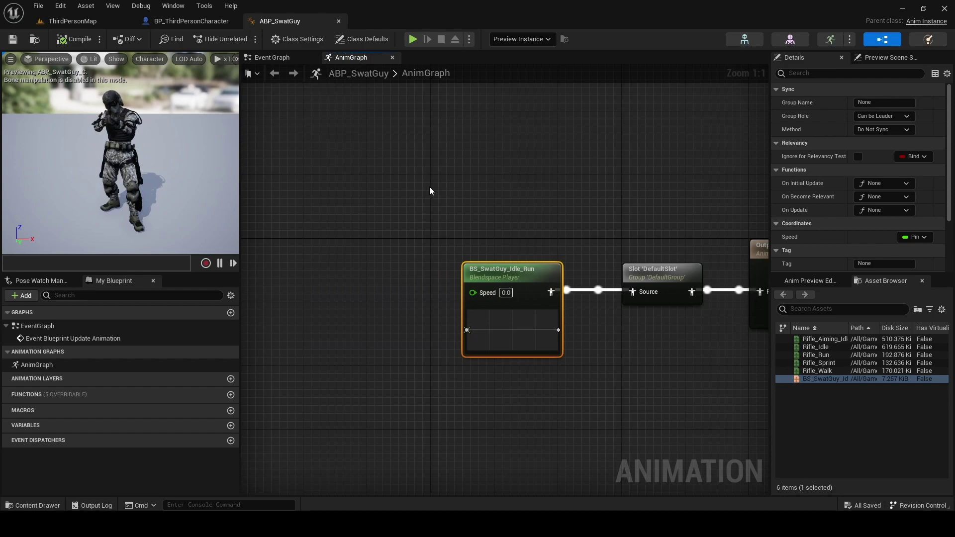
# - Play-test the character in the preview window and close the preview
pyautogui.click(413, 39)
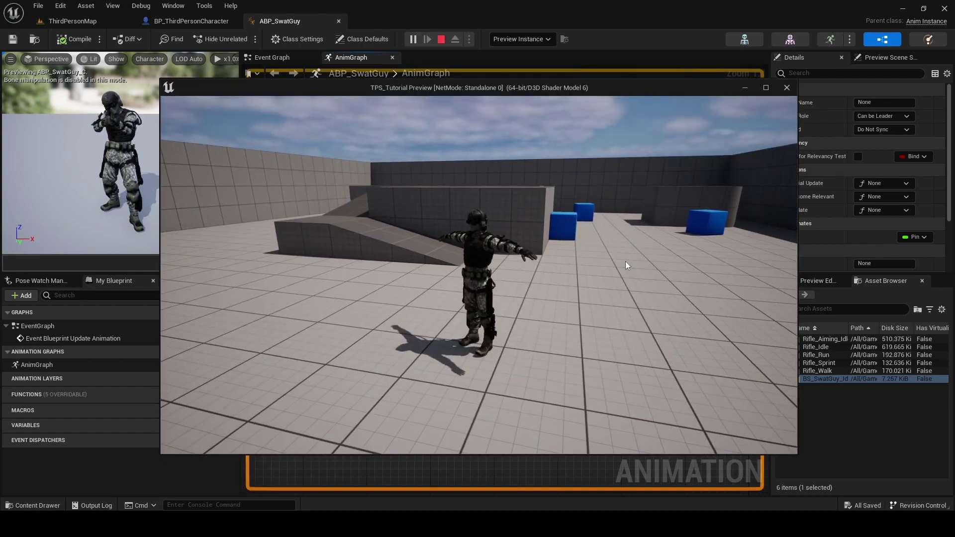
pyautogui.click(787, 88)
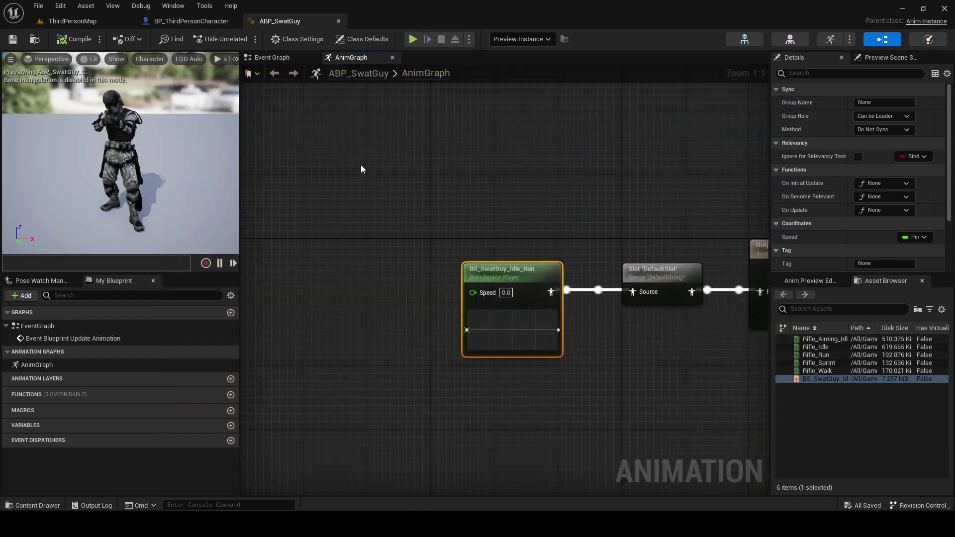
# - Set the Anim Class of BP_ThirdPersonCharacter's Mesh component to ABP_SwatGuy, and compile and save the Blueprint
pyautogui.click(191, 21)
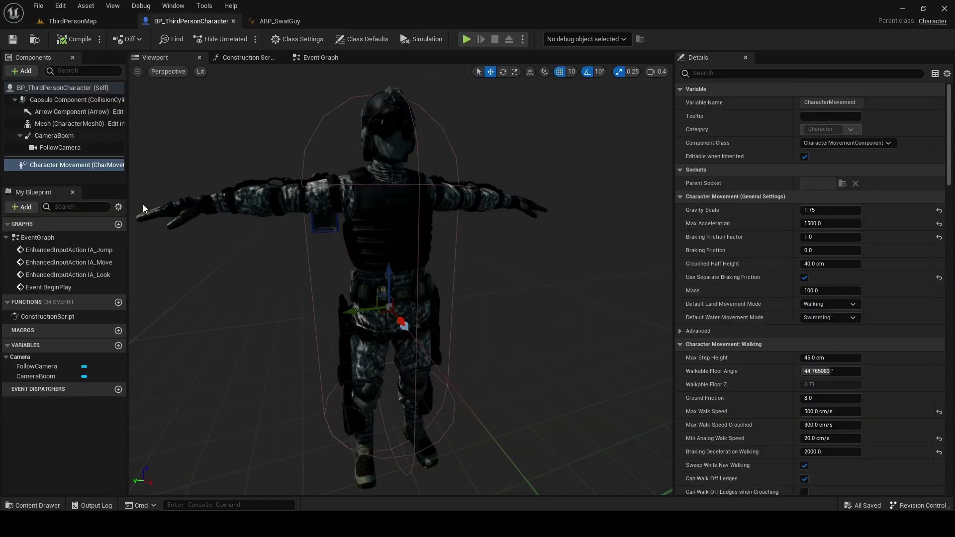
pyautogui.click(64, 123)
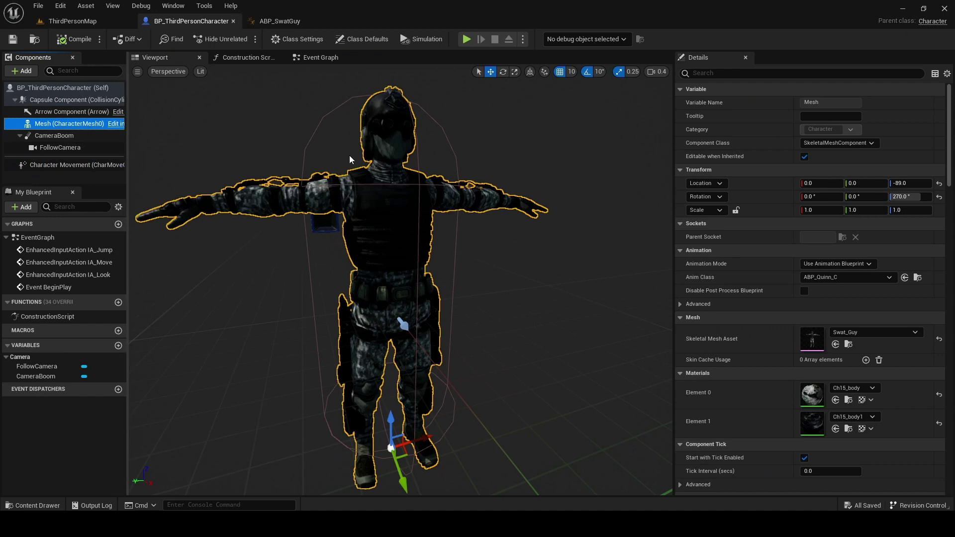
pyautogui.click(856, 277)
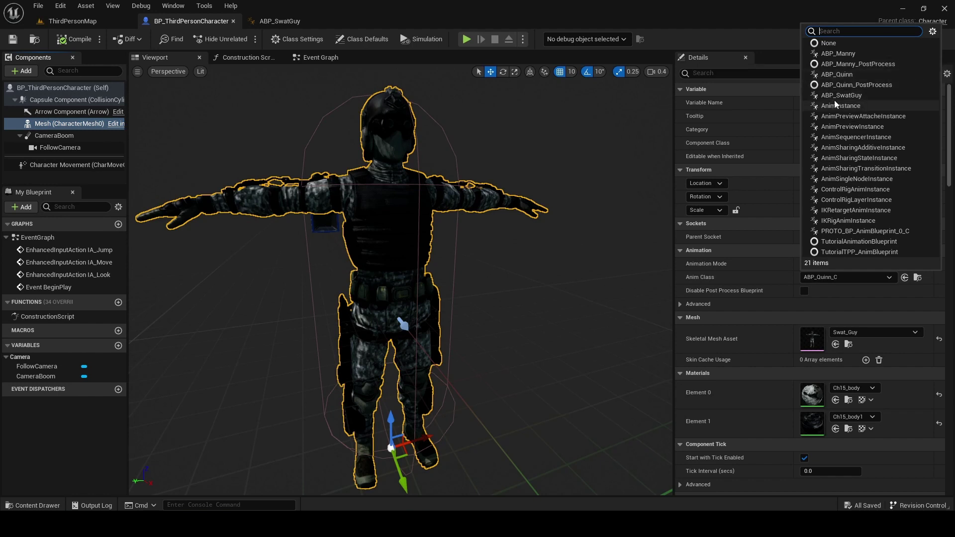
pyautogui.click(856, 95)
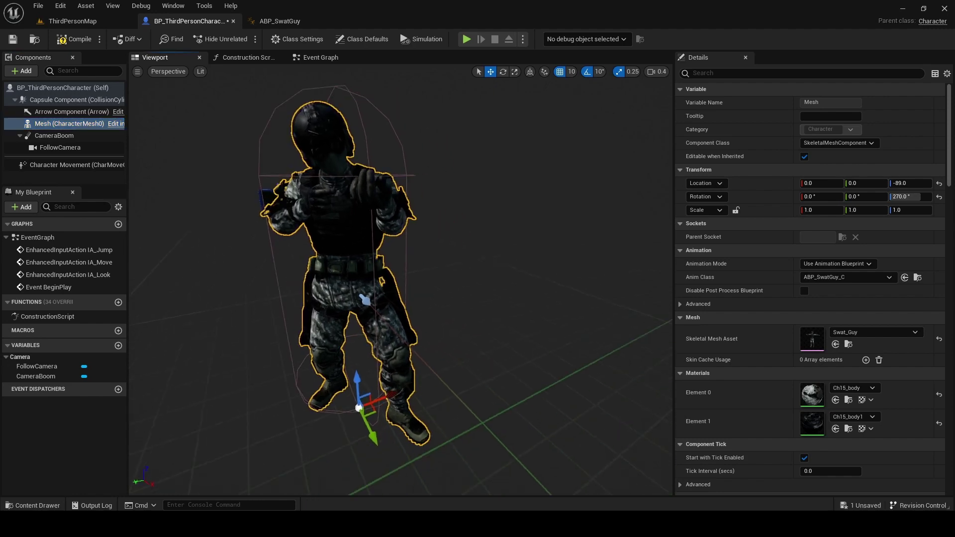
pyautogui.moveTo(407, 275); pyautogui.dragTo(383, 278)
pyautogui.click(75, 39)
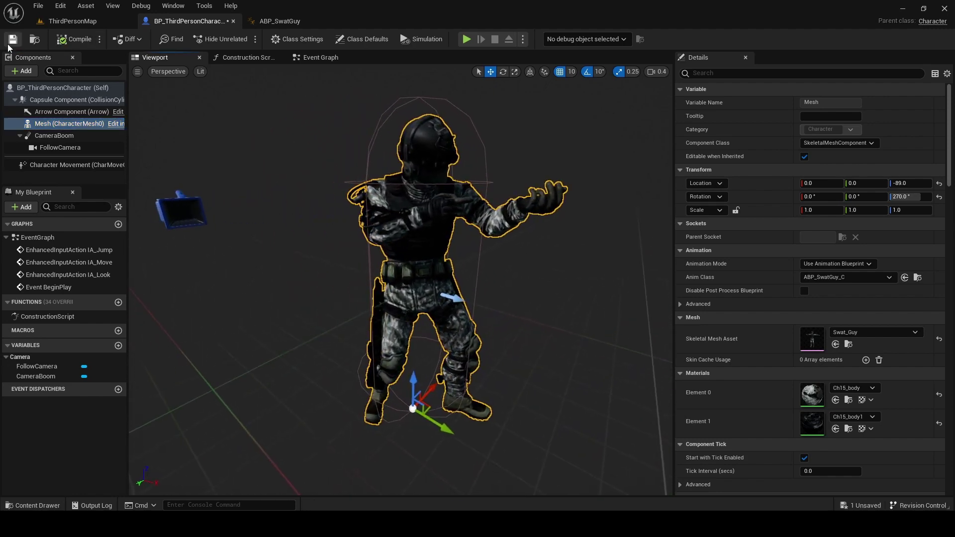
# - Play-test ThirdPersonMap to check the character's movement with the new animation Blueprint, and stop the session
pyautogui.click(85, 26)
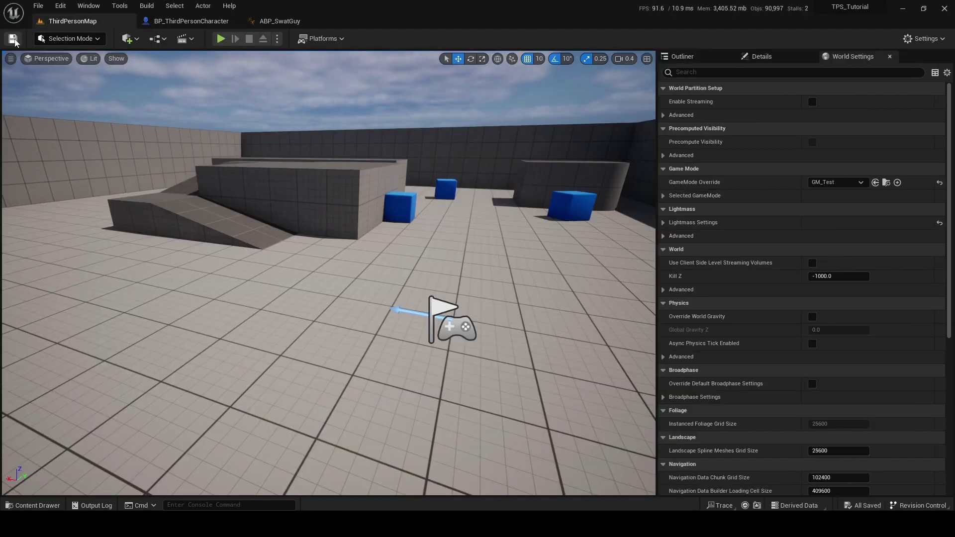
pyautogui.click(221, 38)
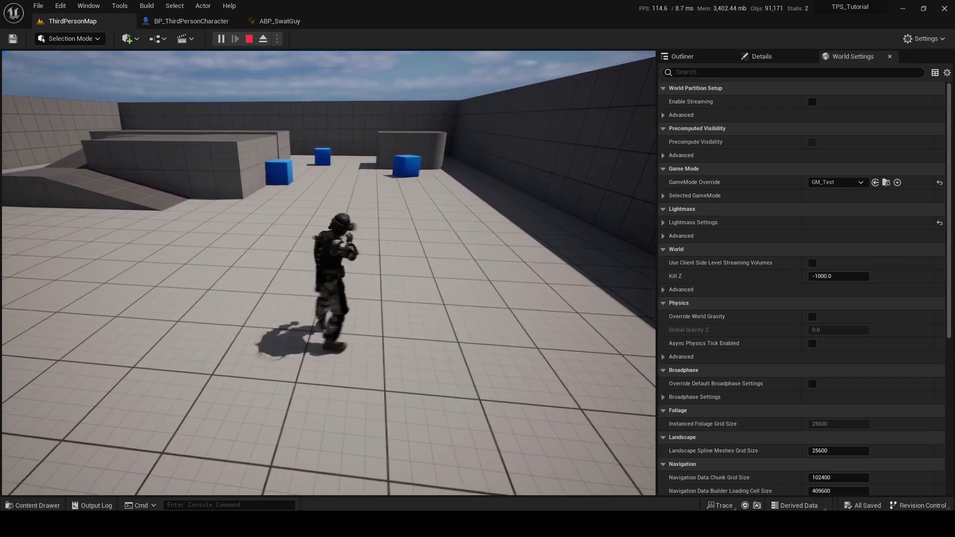
pyautogui.hotkey('shift', 'F1')
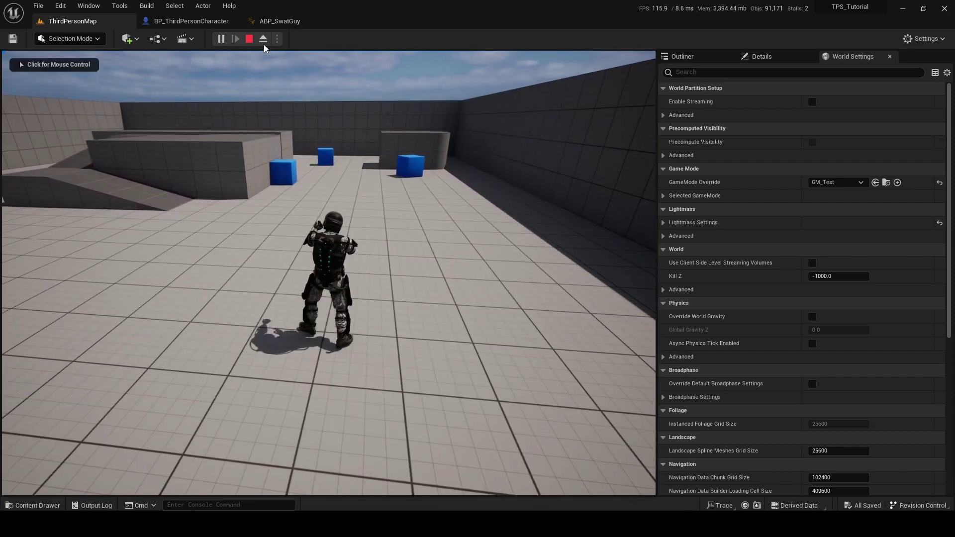
pyautogui.click(249, 39)
# - Promote the Speed input of BS_SwatGuy_Idle_Run in ABP_SwatGuy's AnimGraph to a Speed variable and place its node beside the input
pyautogui.click(280, 21)
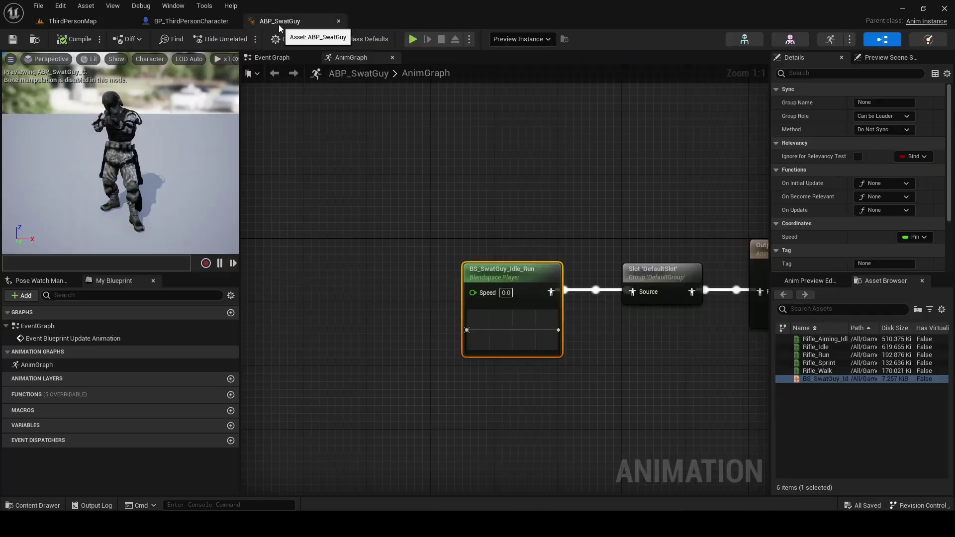
pyautogui.click(475, 294)
pyautogui.rightClick(475, 293)
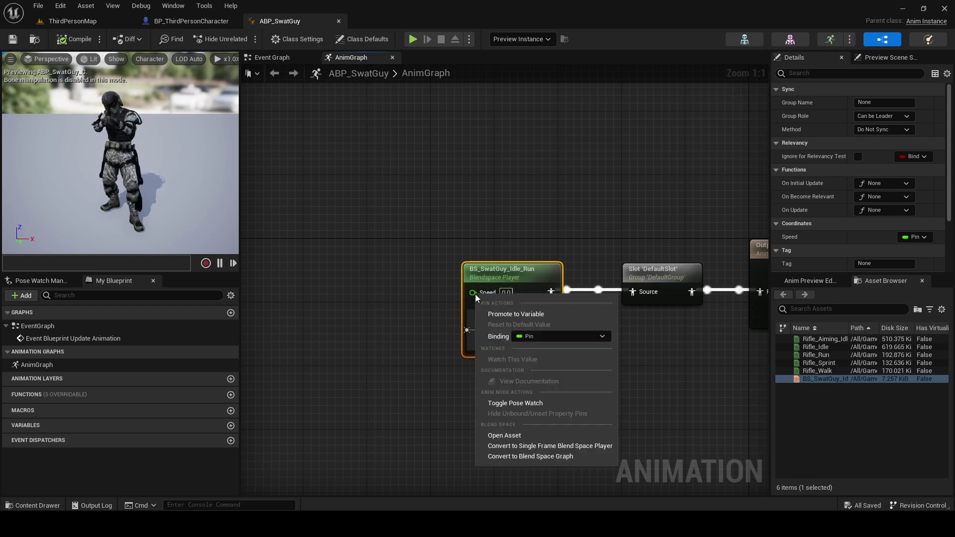
pyautogui.click(512, 314)
pyautogui.moveTo(396, 273); pyautogui.dragTo(404, 297)
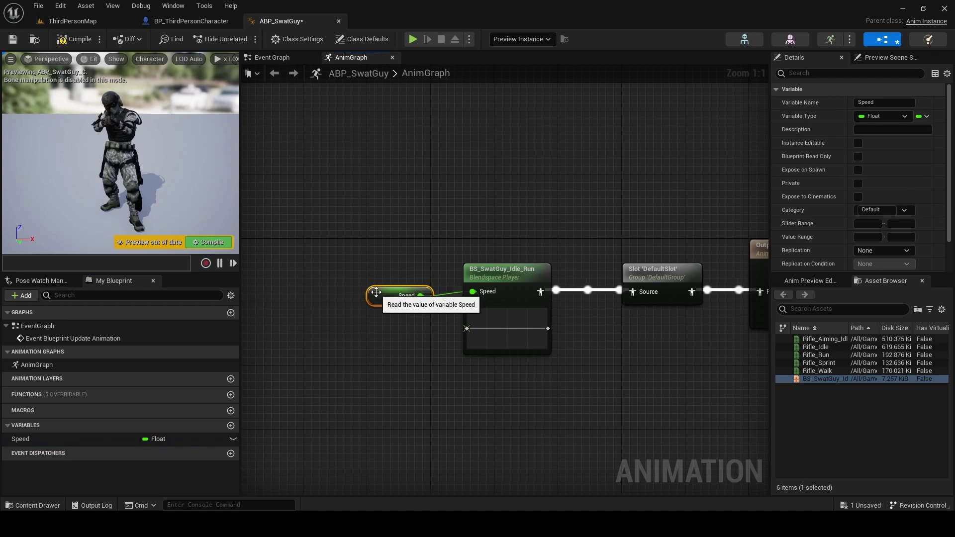
# - Straighten the connections between the AnimGraph nodes from Speed to Output Pose, and compile and save ABP_SwatGuy
pyautogui.scroll(-2, 608, 351)
pyautogui.moveTo(608, 351); pyautogui.dragTo(503, 327, button='right')
pyautogui.moveTo(757, 207); pyautogui.dragTo(349, 369)
pyautogui.press('q')
pyautogui.click(530, 378)
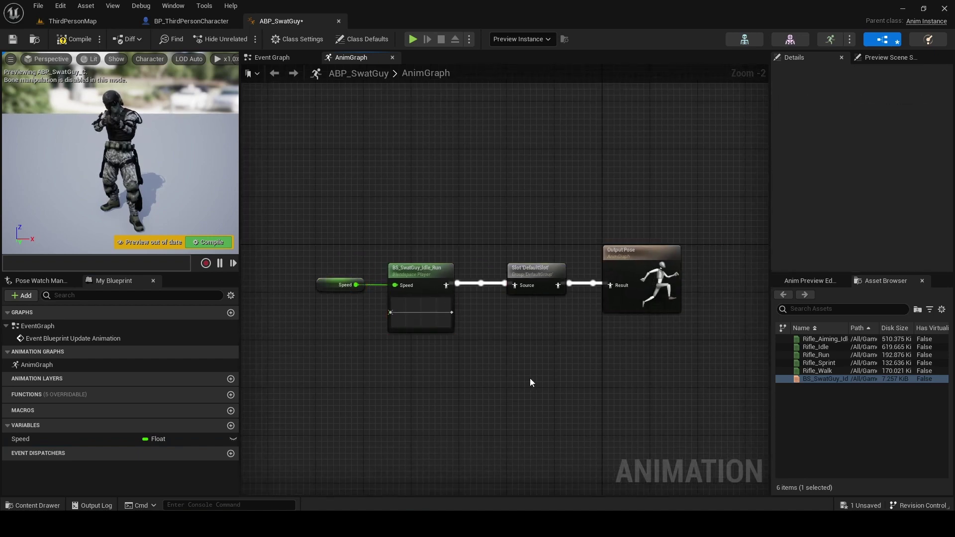
pyautogui.click(75, 39)
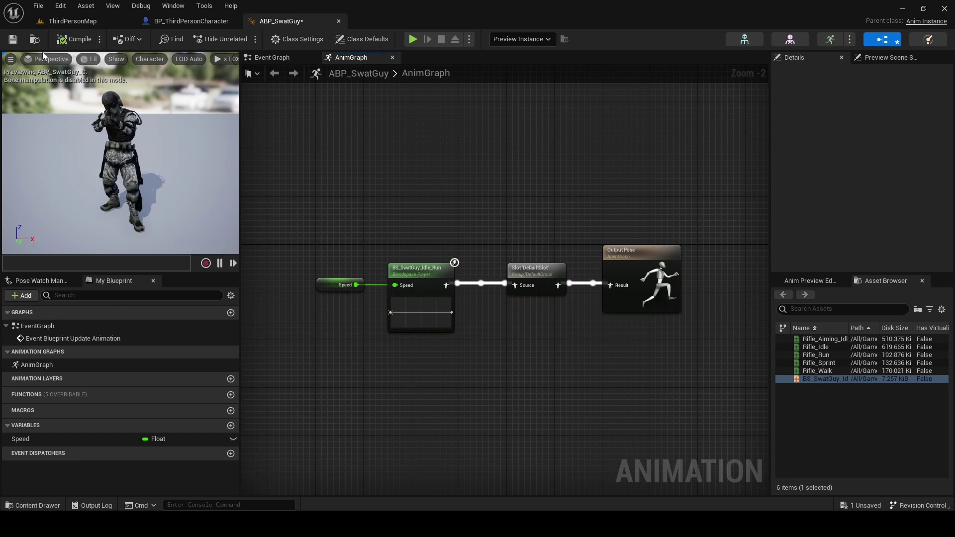
pyautogui.click(13, 39)
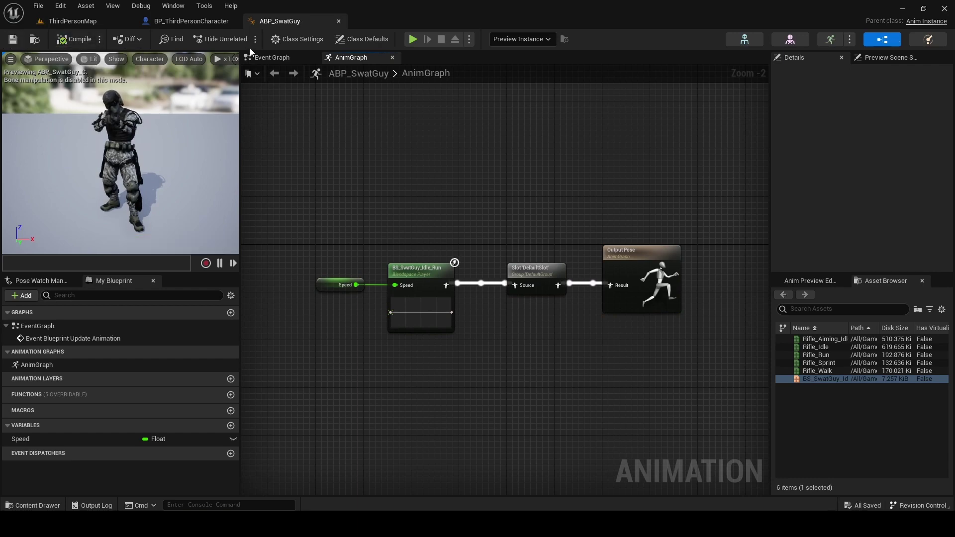
# - Add an Event Blueprint Begin Play node above Try Get Pawn Owner in ABP_SwatGuy's Event Graph
pyautogui.click(272, 58)
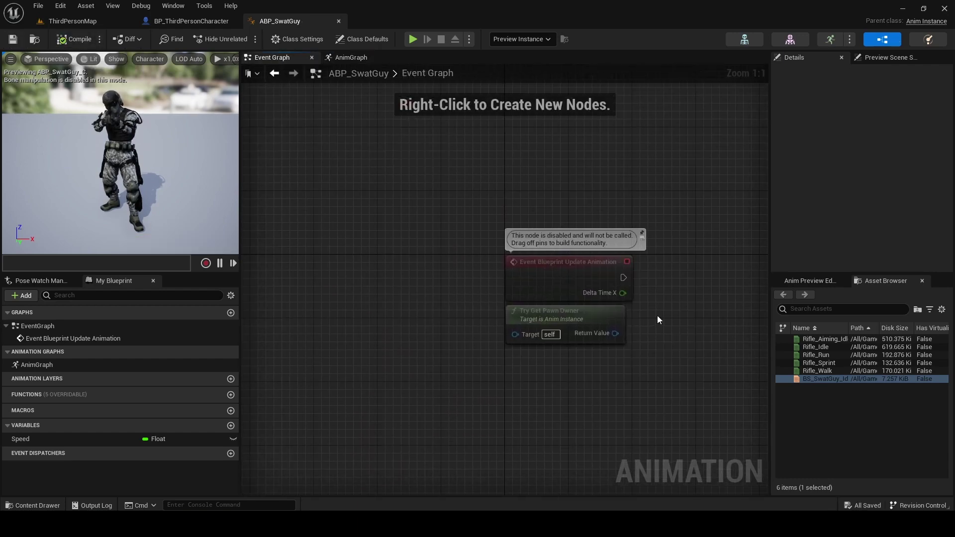
pyautogui.moveTo(658, 316); pyautogui.dragTo(551, 411, button='right')
pyautogui.moveTo(500, 419); pyautogui.dragTo(500, 242)
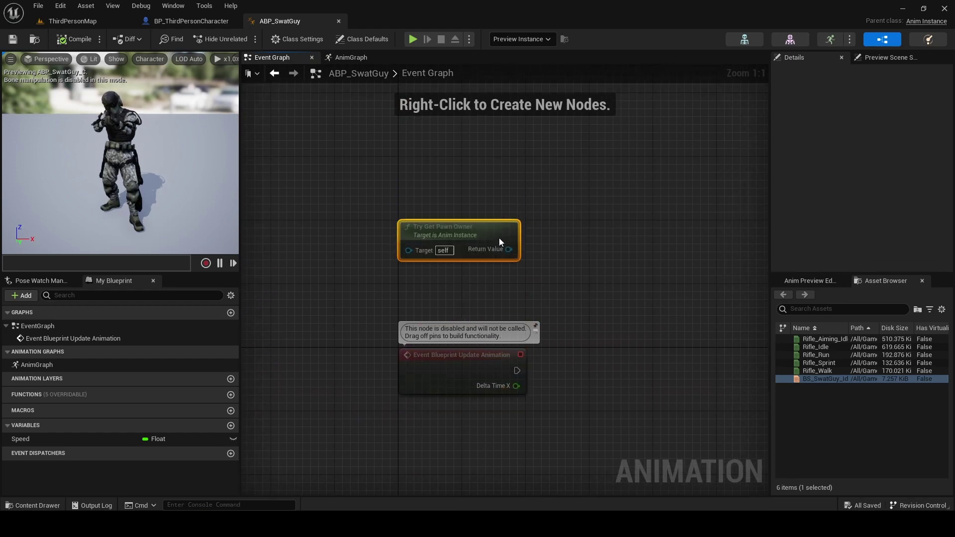
pyautogui.moveTo(500, 243); pyautogui.dragTo(410, 263, button='right')
pyautogui.rightClick(413, 246)
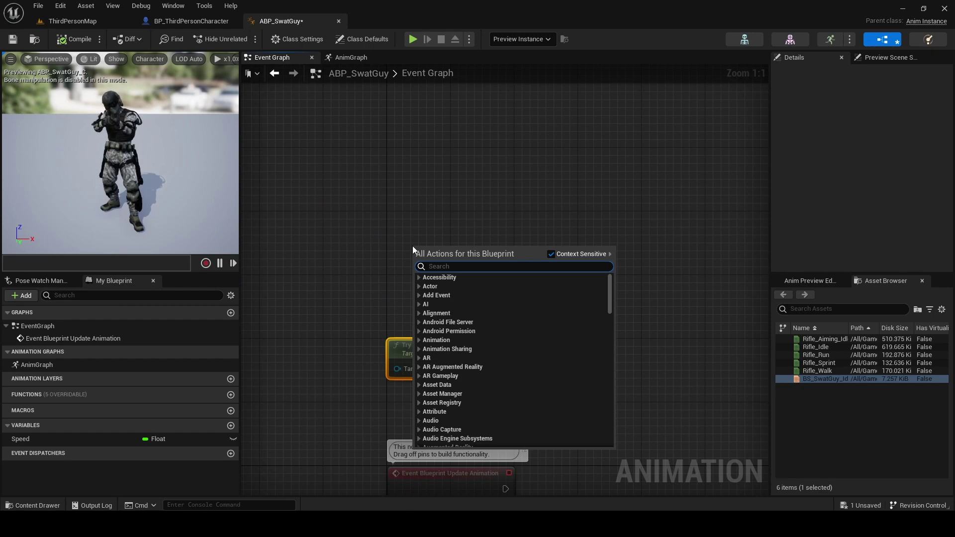
pyautogui.write('Event')
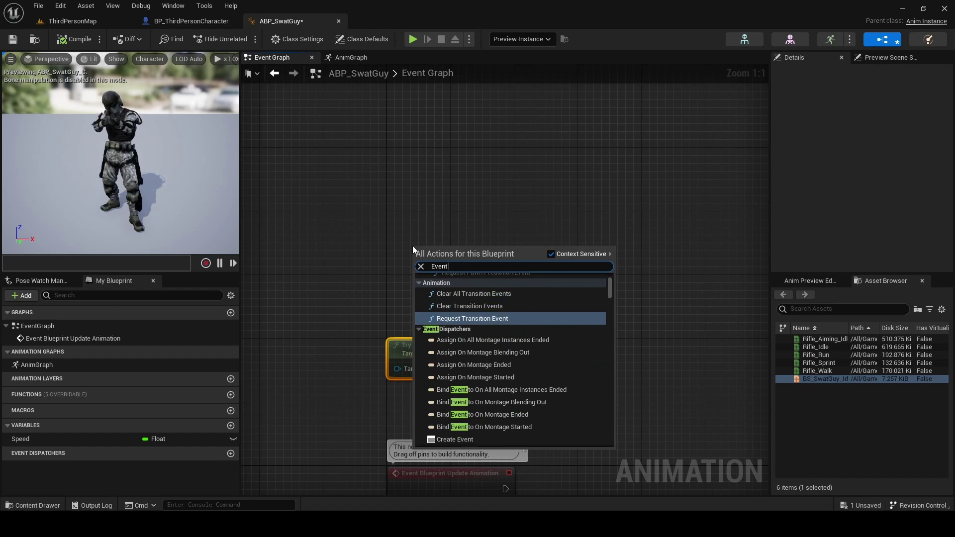
pyautogui.write(' beg')
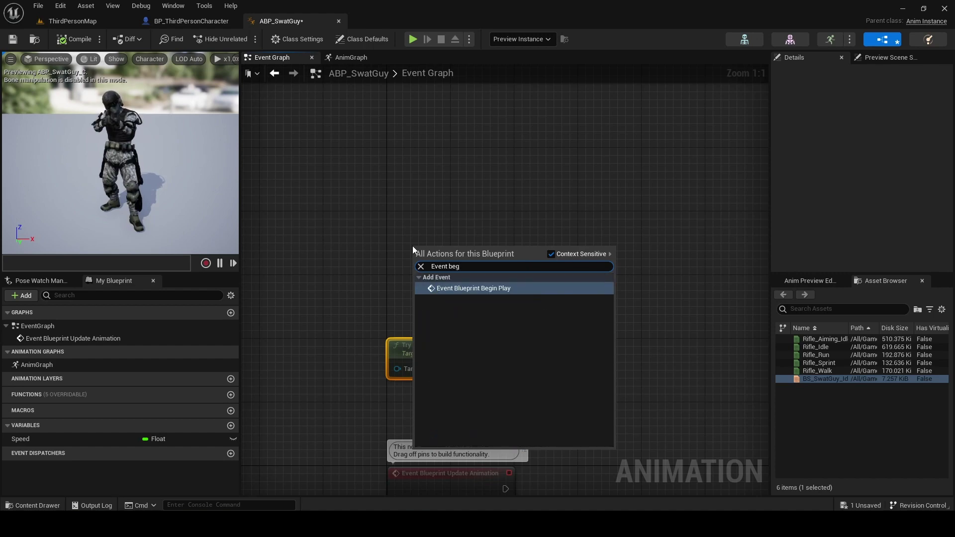
pyautogui.press('Return')
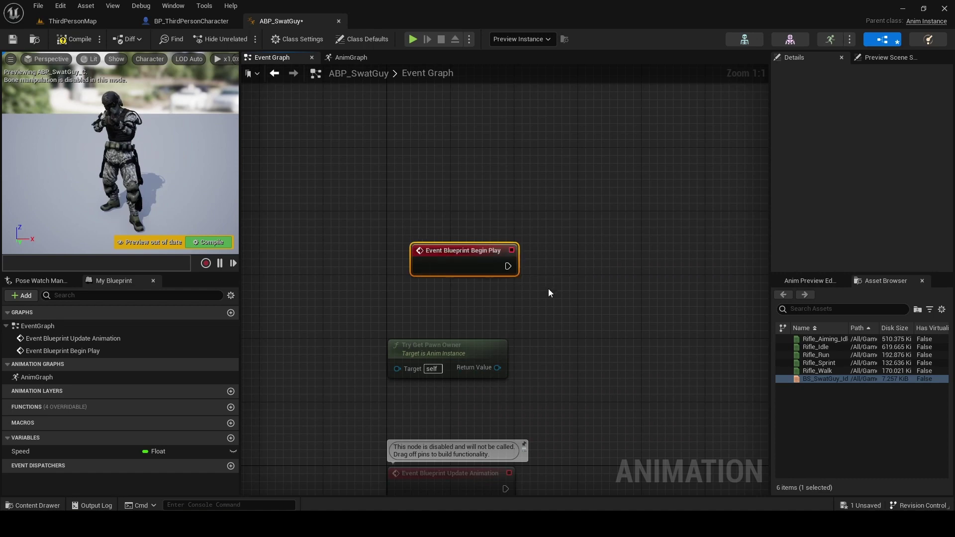
# - Add a Cast To BP_ThirdPersonCharacter node executed from Event Blueprint Begin Play
pyautogui.moveTo(550, 292); pyautogui.dragTo(434, 288, button='right')
pyautogui.moveTo(330, 344); pyautogui.dragTo(356, 306)
pyautogui.moveTo(389, 264); pyautogui.dragTo(471, 251)
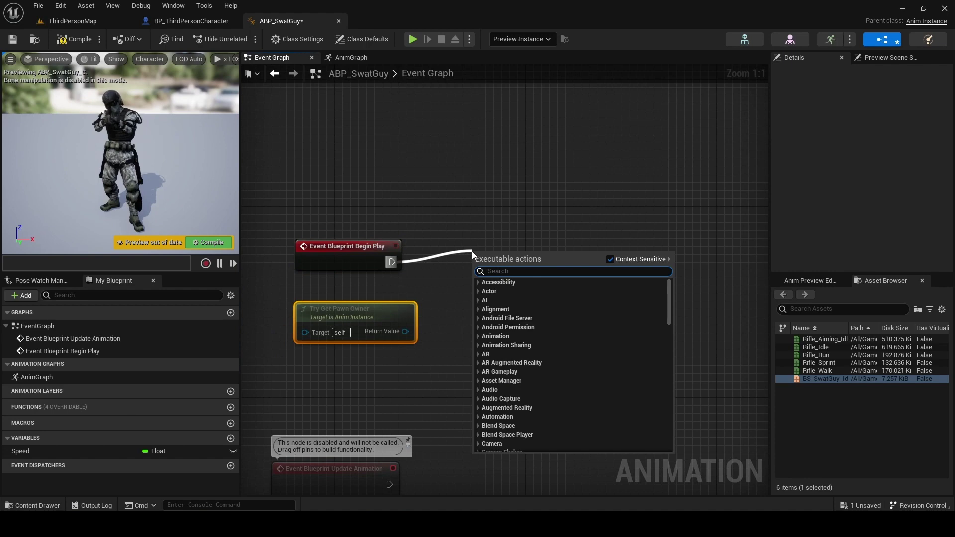
pyautogui.write('cast')
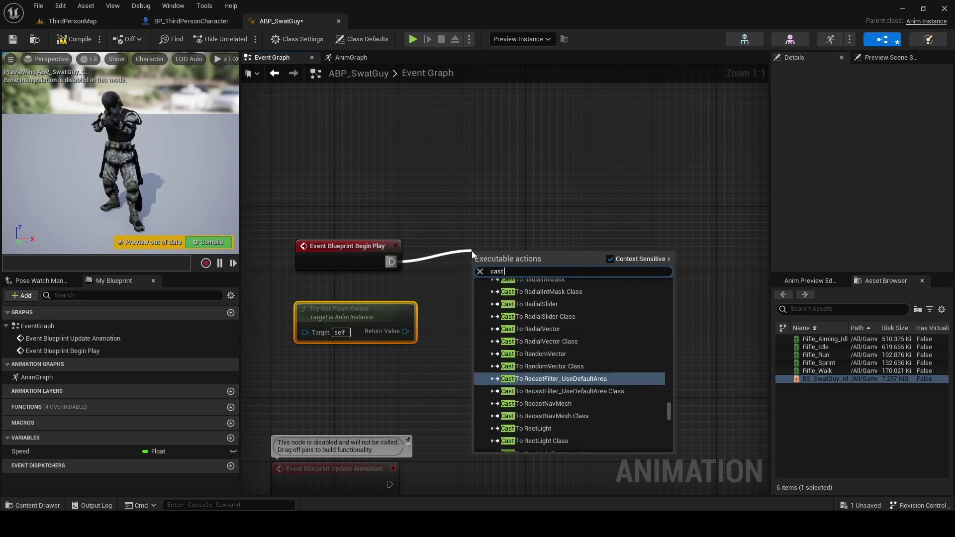
pyautogui.write(' to')
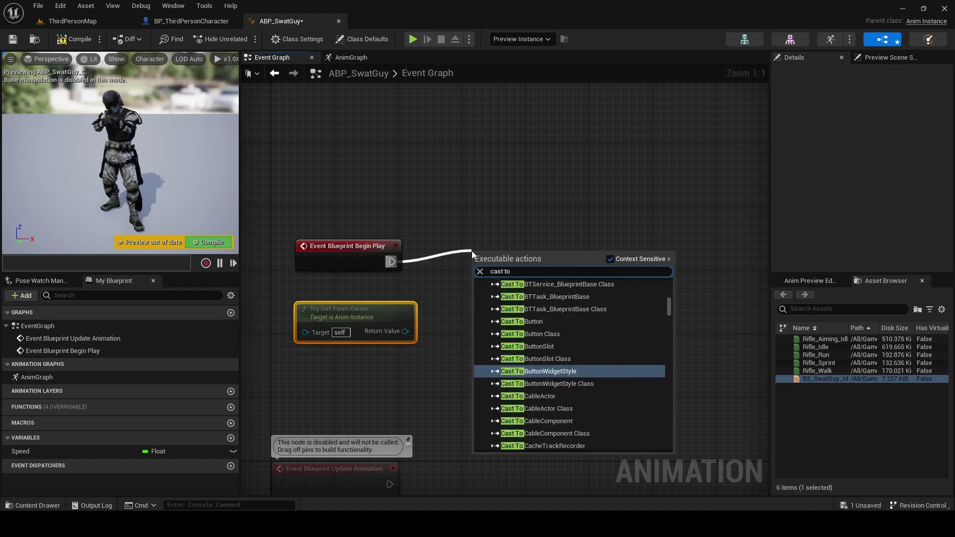
pyautogui.write(' BP_th')
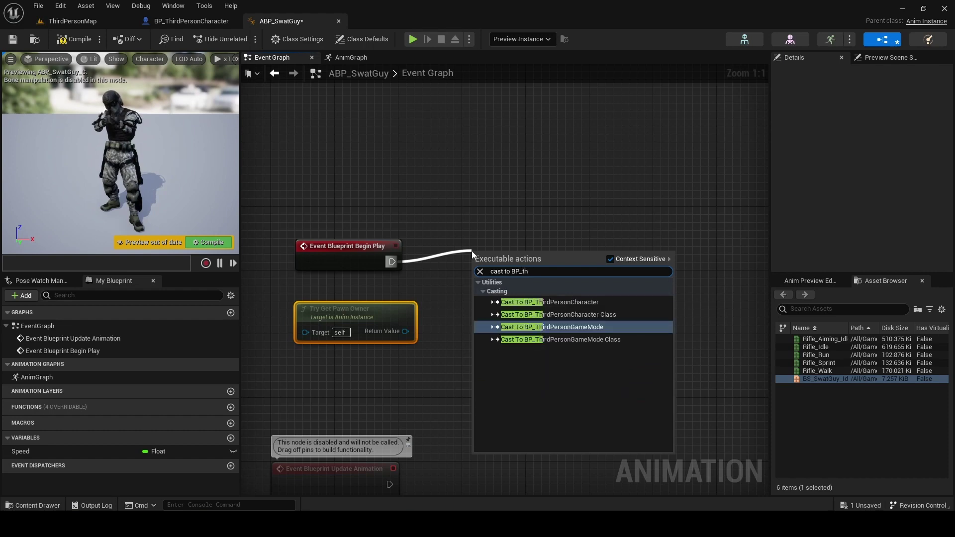
pyautogui.click(553, 302)
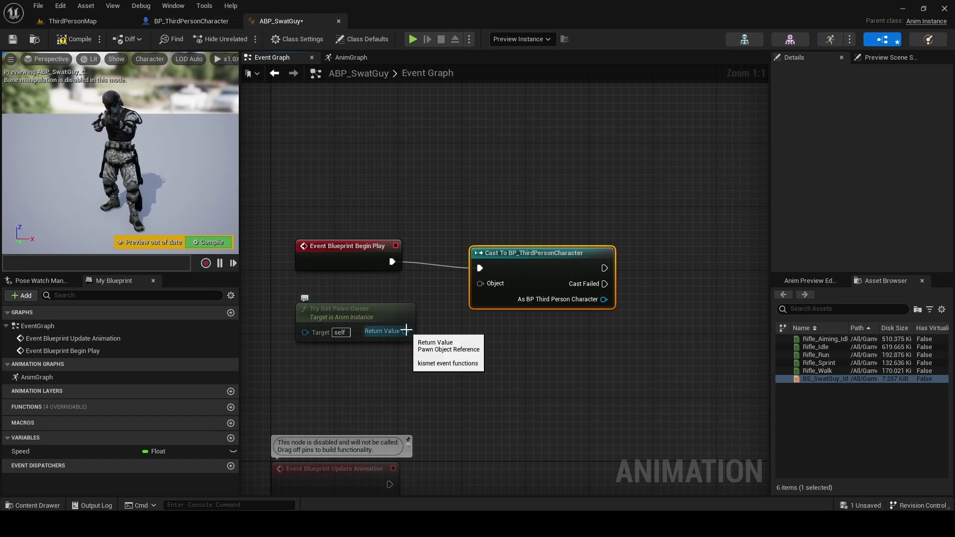
# - Delete the Try Get Pawn Owner node and feed the cast's Object input from a Get Player Character node placed below it
pyautogui.click(335, 317)
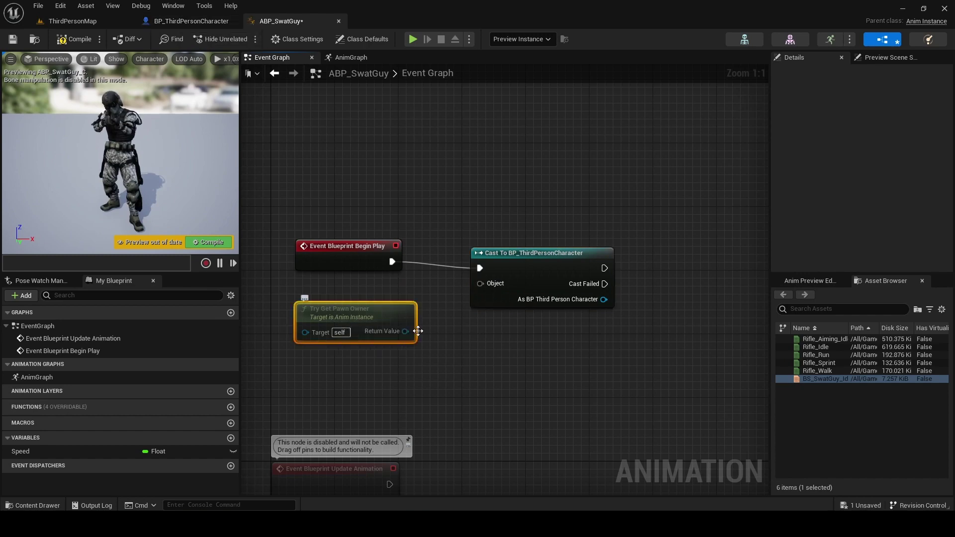
pyautogui.press('Delete')
pyautogui.moveTo(480, 284); pyautogui.dragTo(447, 315)
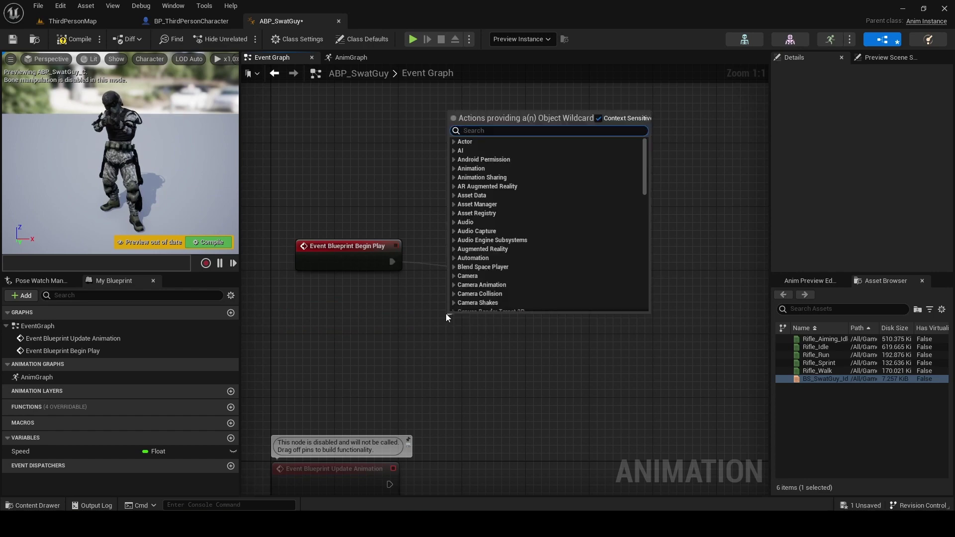
pyautogui.write('get pl')
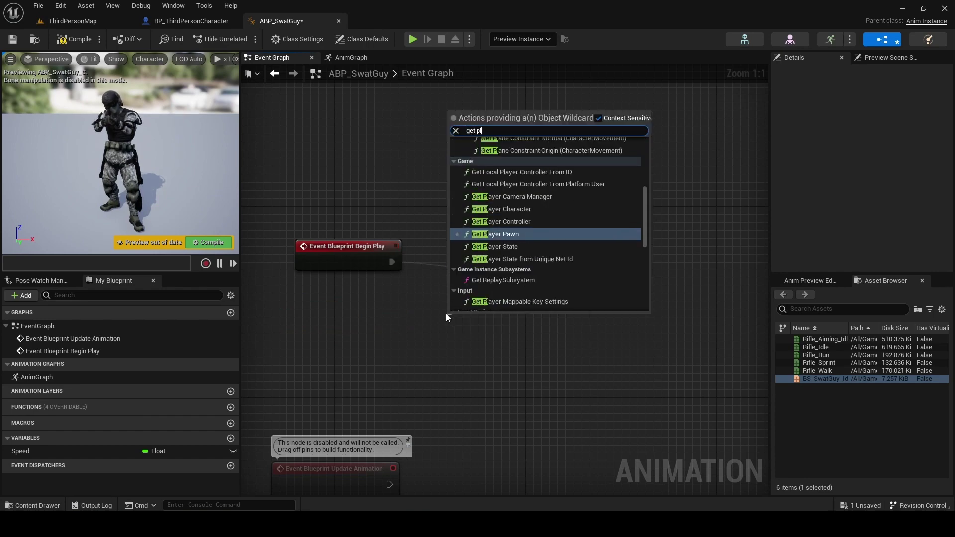
pyautogui.write('ay cha')
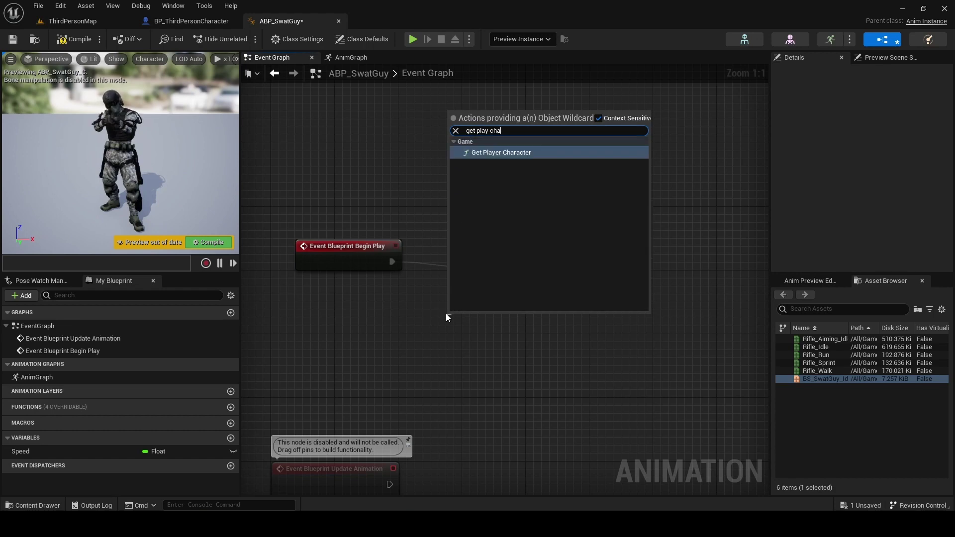
pyautogui.press('Return')
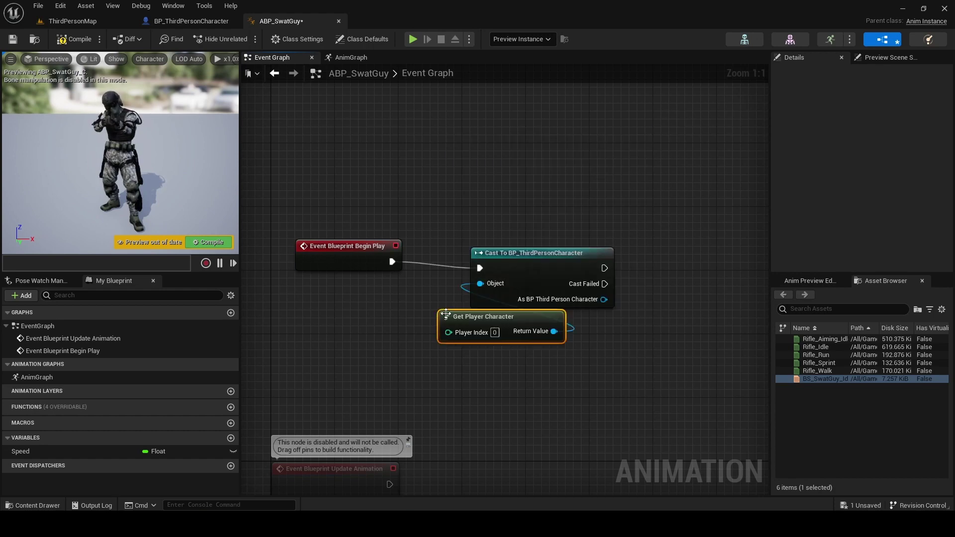
pyautogui.moveTo(446, 314); pyautogui.dragTo(483, 322)
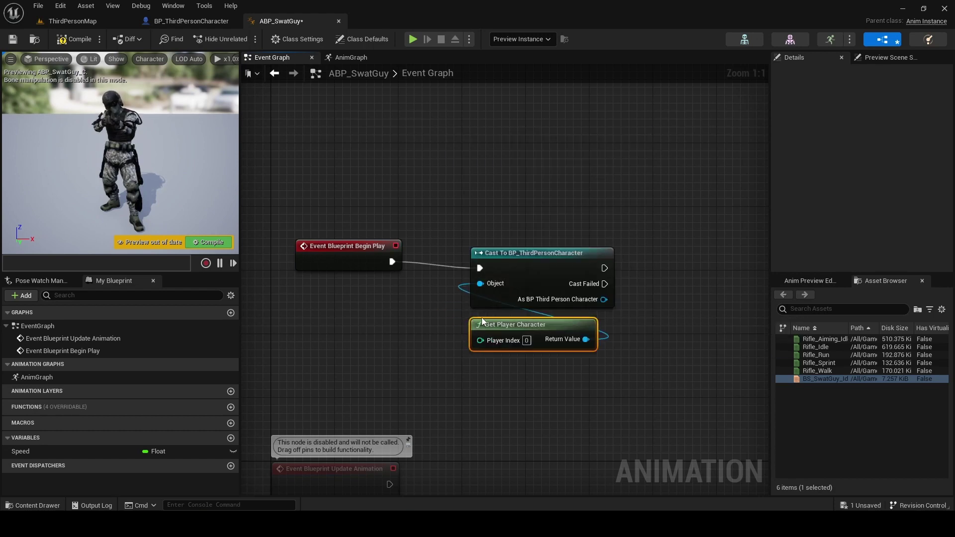
# - Move Event Blueprint Begin Play closer to the cast node and straighten the connection between them
pyautogui.moveTo(523, 199); pyautogui.dragTo(380, 304)
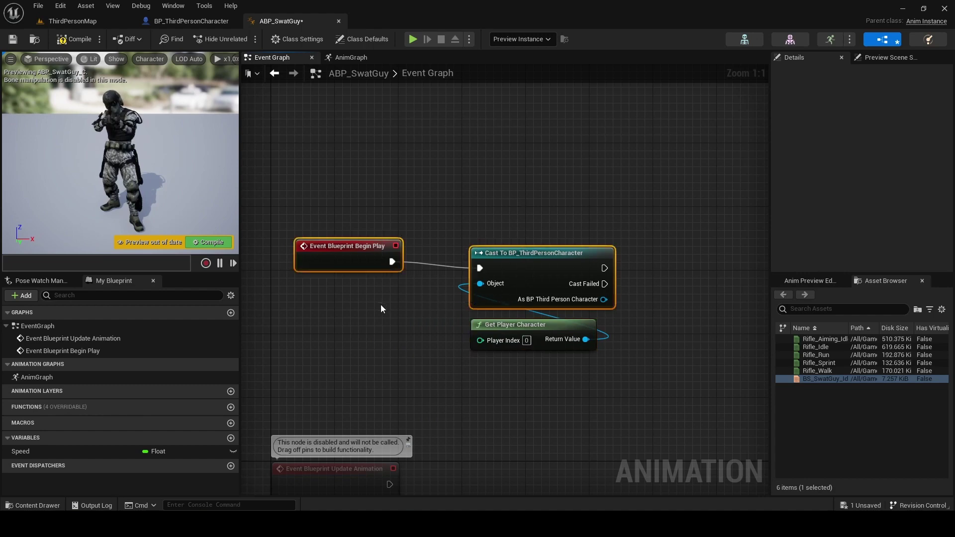
pyautogui.moveTo(348, 269); pyautogui.dragTo(407, 263)
pyautogui.press('q')
pyautogui.click(408, 306)
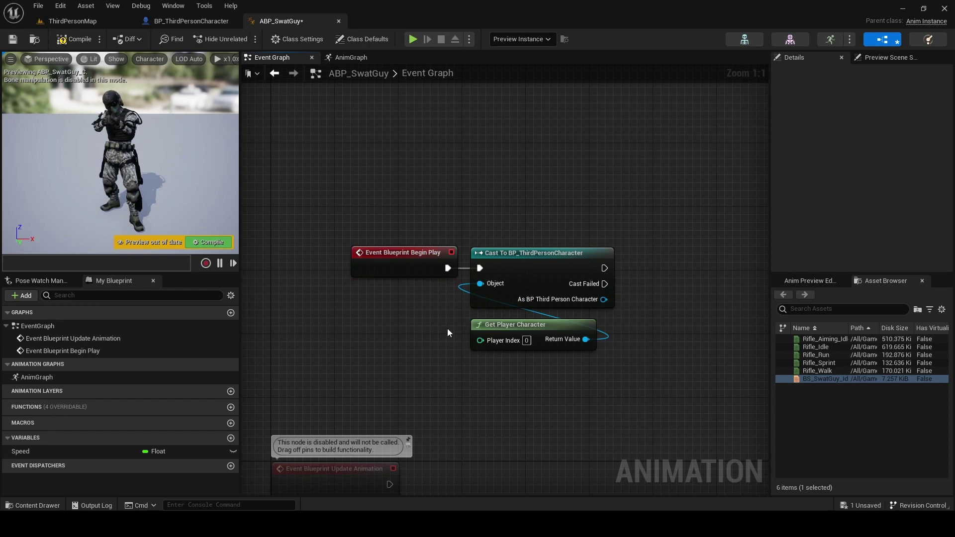
# - Move the Get Player Character node up so it sits directly beneath the Cast To BP_ThirdPersonCharacter node
pyautogui.moveTo(475, 331); pyautogui.dragTo(475, 323)
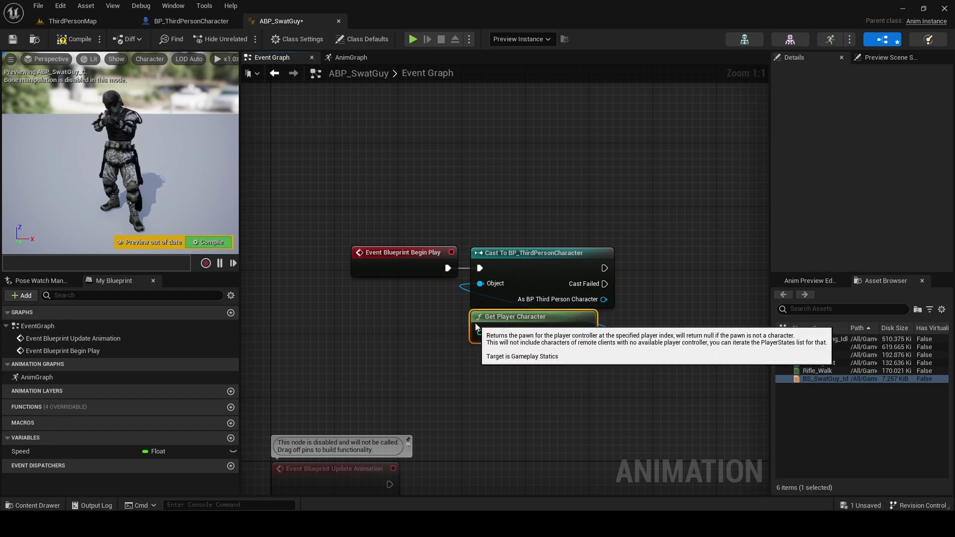
pyautogui.click(412, 343)
# - Promote the cast's As BP Third Person Character output to a variable named Player REF and align its Set node beside the cast
pyautogui.moveTo(630, 350); pyautogui.dragTo(527, 347, button='right')
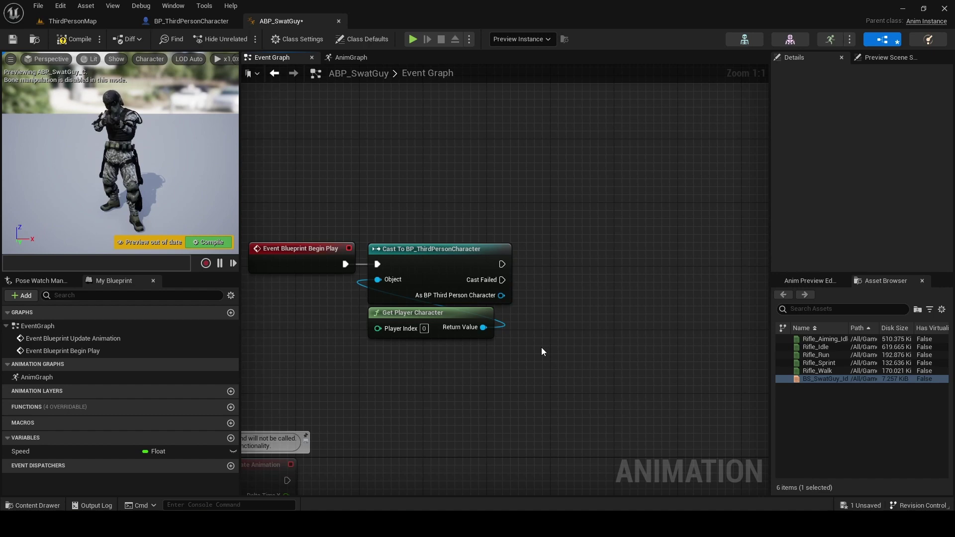
pyautogui.moveTo(435, 377); pyautogui.dragTo(392, 331, button='right')
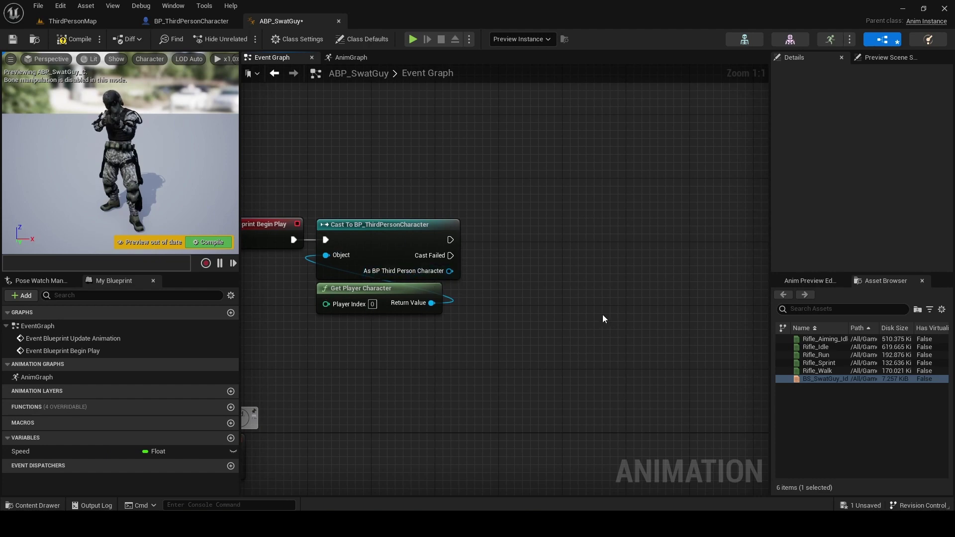
pyautogui.rightClick(449, 272)
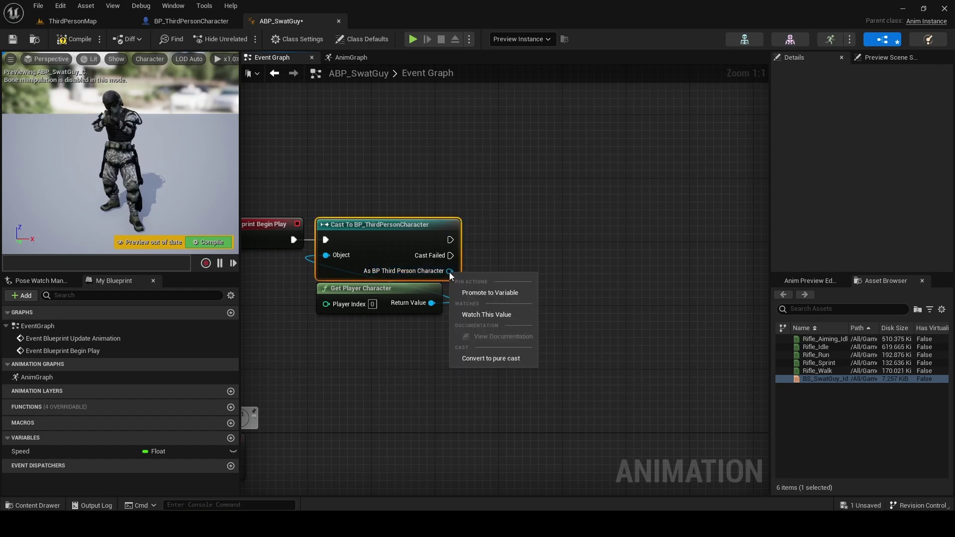
pyautogui.click(486, 296)
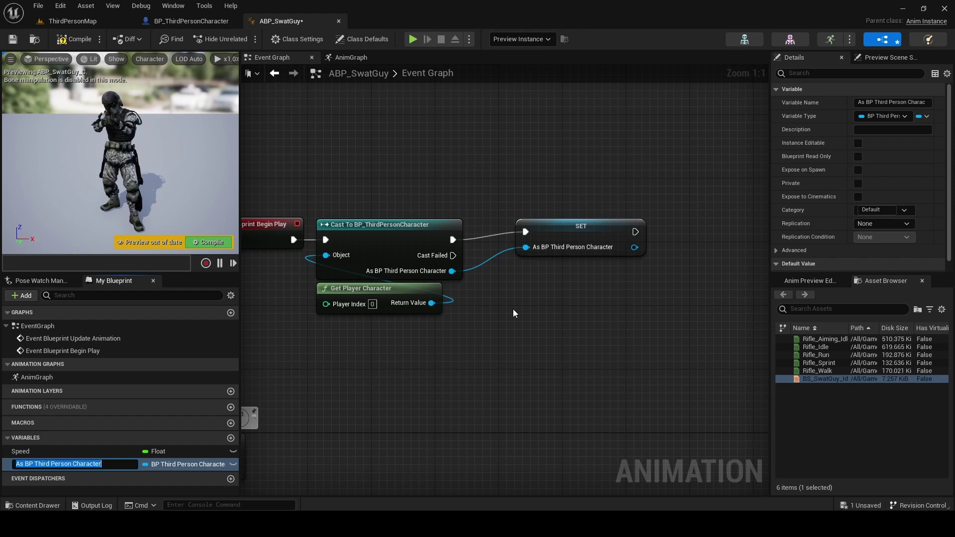
pyautogui.press('BackSpace')
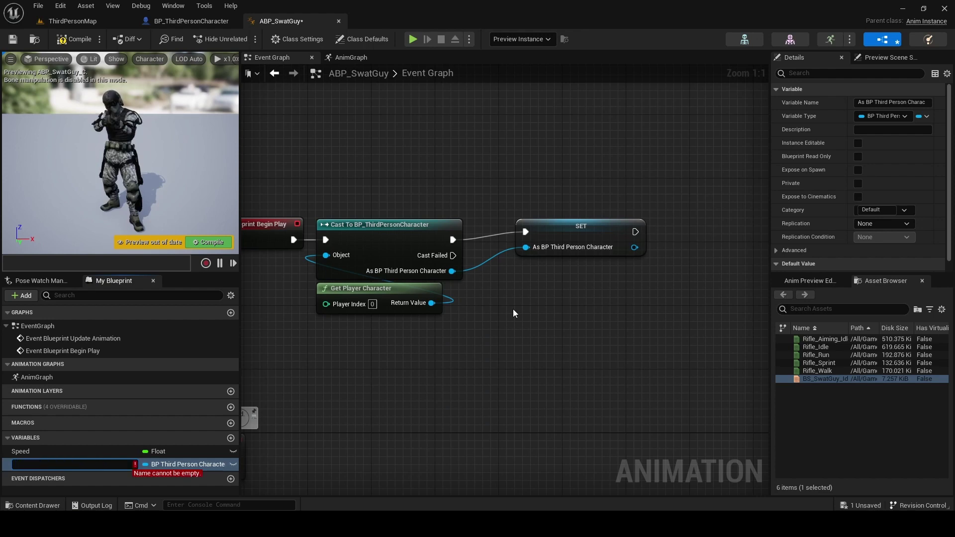
pyautogui.write('Player REF')
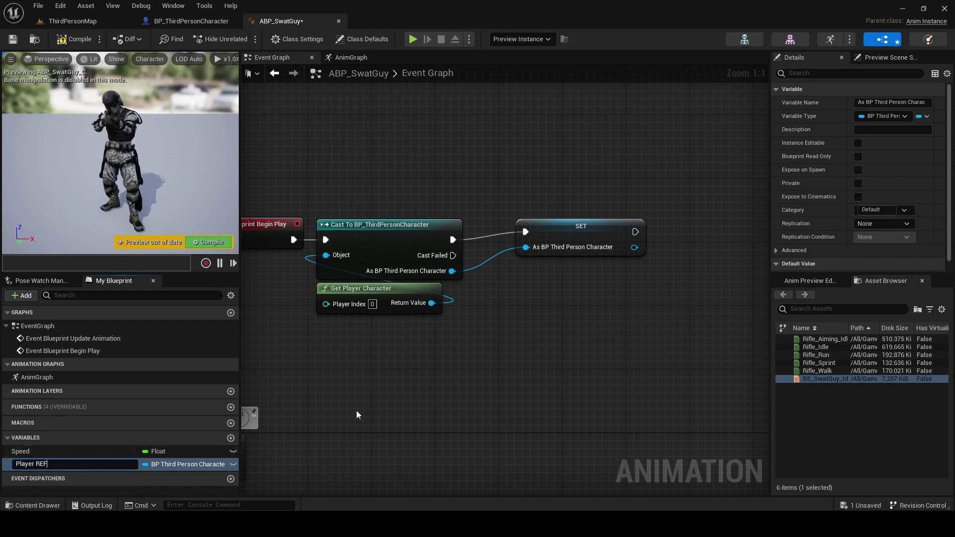
pyautogui.press('Return')
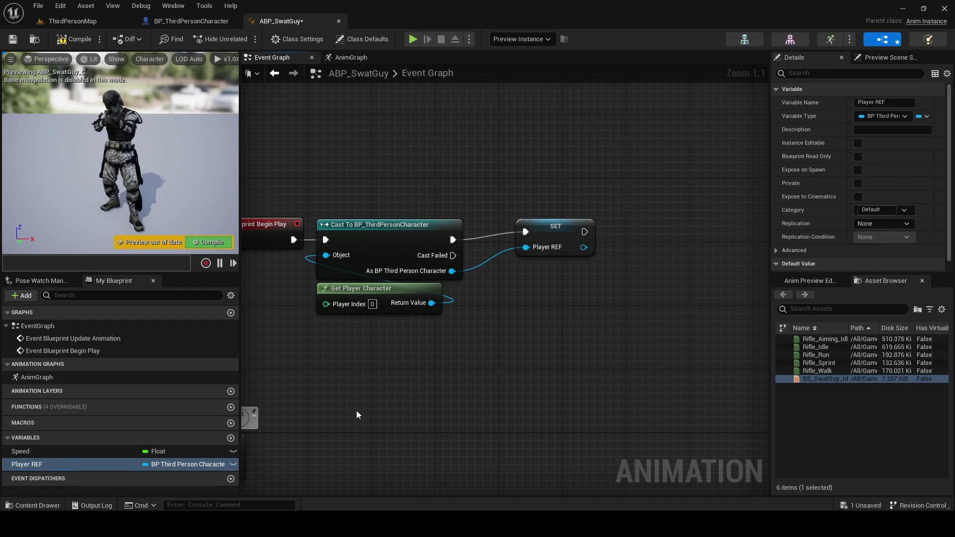
pyautogui.click(553, 230)
pyautogui.click(491, 338)
# - Add a Player REF getter beside Event Blueprint Update Animation, converted to a validated get and executed from that event
pyautogui.moveTo(492, 339); pyautogui.dragTo(681, 204, button='right')
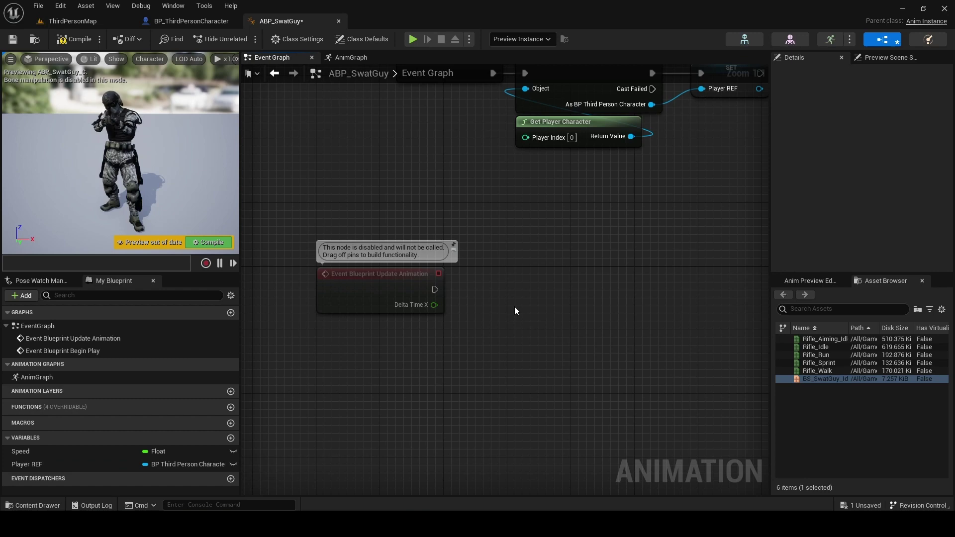
pyautogui.moveTo(41, 466); pyautogui.dragTo(460, 320)
pyautogui.click(475, 339)
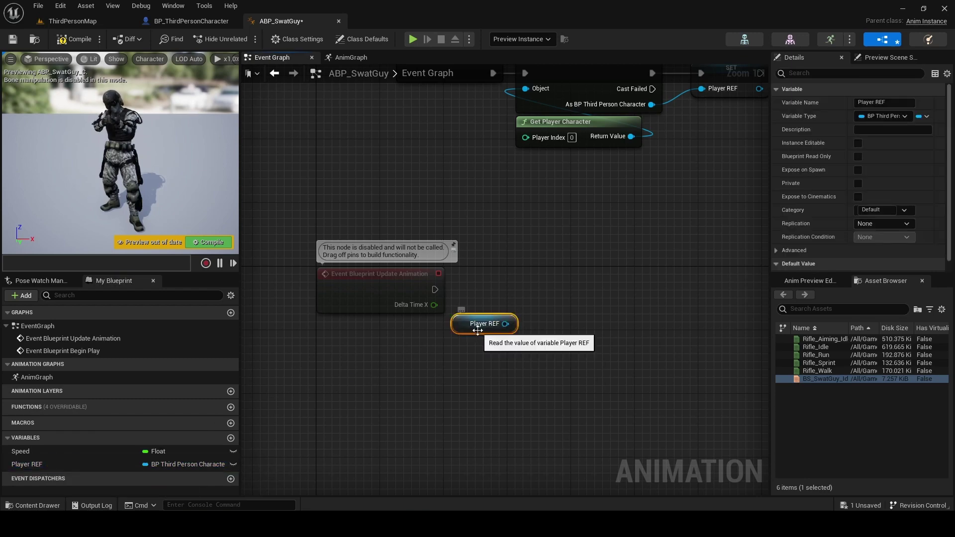
pyautogui.rightClick(477, 330)
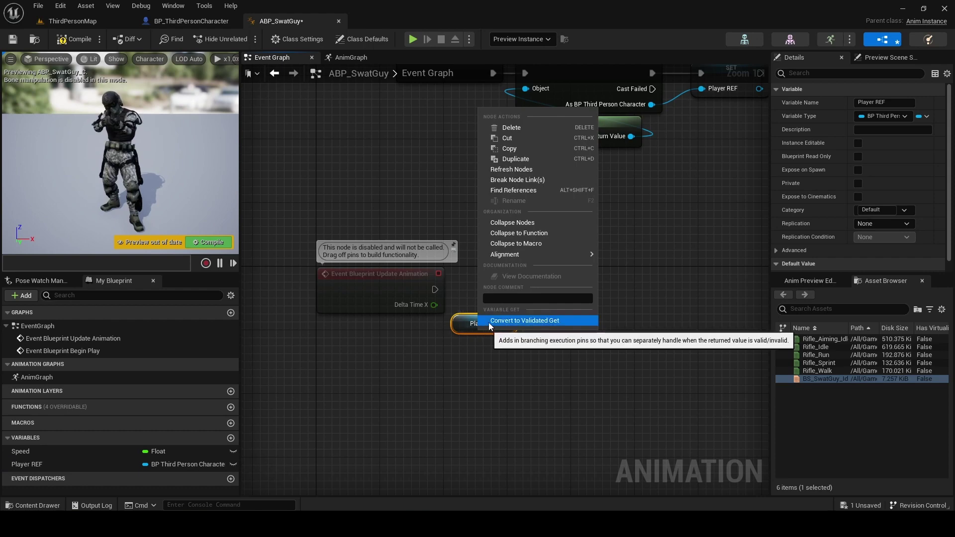
pyautogui.click(526, 321)
pyautogui.moveTo(488, 335); pyautogui.dragTo(495, 287)
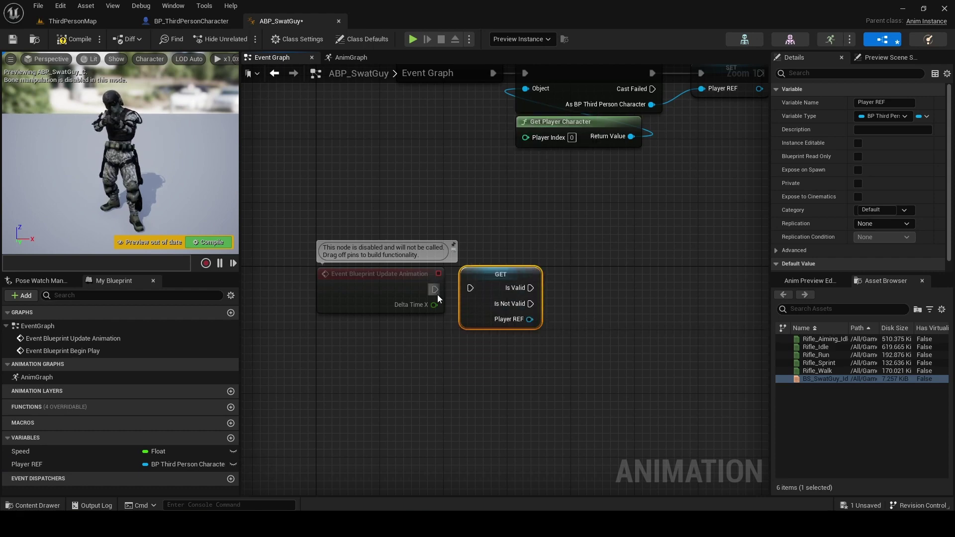
pyautogui.moveTo(431, 291); pyautogui.dragTo(473, 287)
# - Add a Get Velocity node targeting the Player REF output of the validated get
pyautogui.moveTo(617, 309); pyautogui.dragTo(472, 294, button='right')
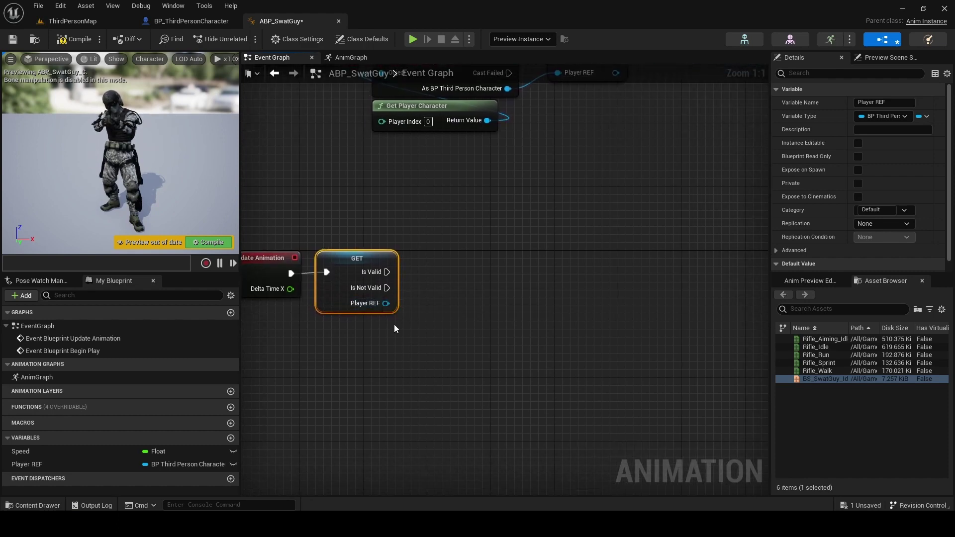
pyautogui.moveTo(386, 303); pyautogui.dragTo(376, 339)
pyautogui.write('get')
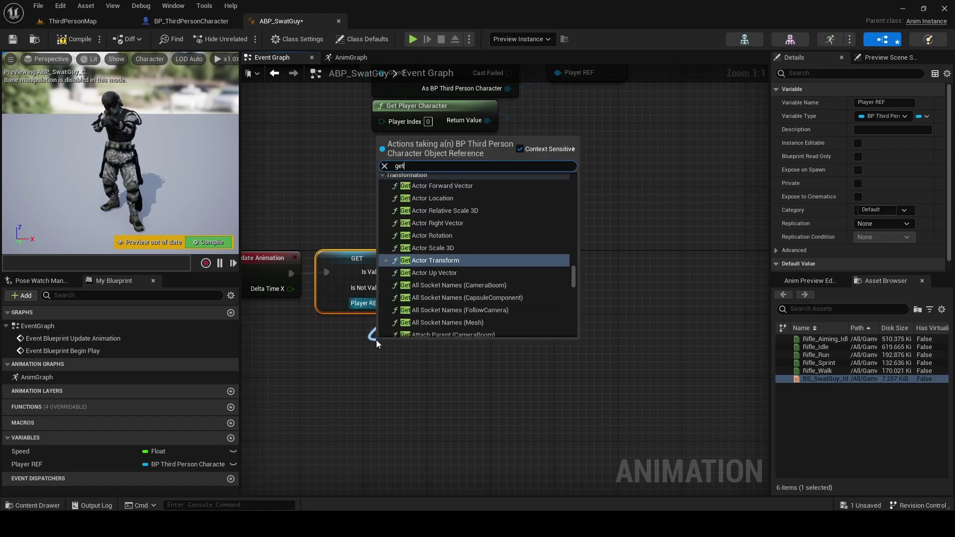
pyautogui.write(' veloc')
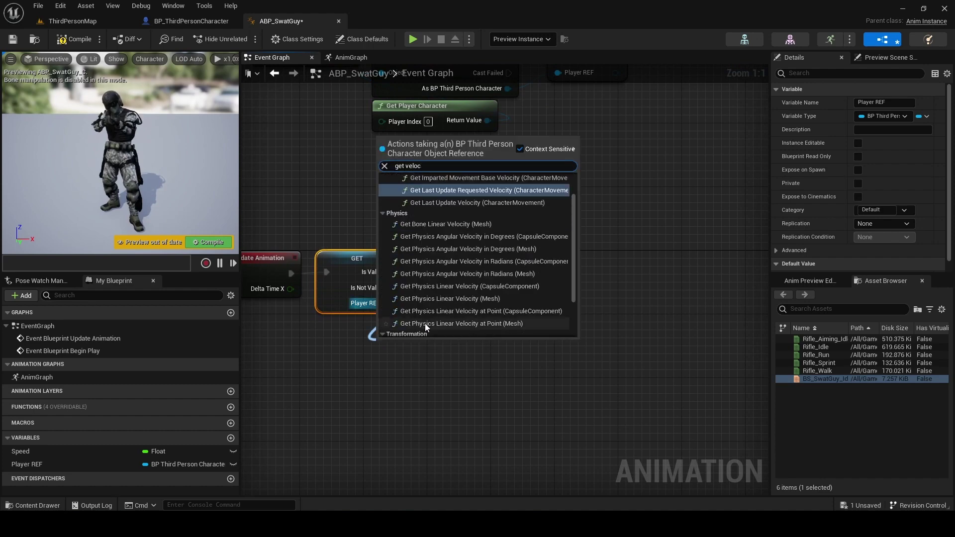
pyautogui.scroll(-3, 425, 323)
pyautogui.click(433, 326)
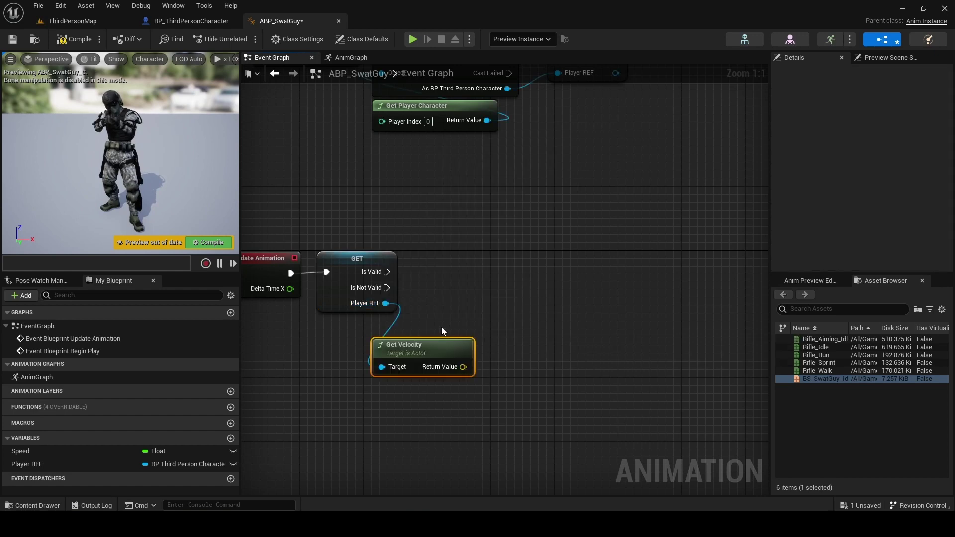
# - Move Get Velocity beneath the validated get and add a Vector Length node below it, fed by its return value
pyautogui.moveTo(455, 351); pyautogui.dragTo(353, 393)
pyautogui.write('l')
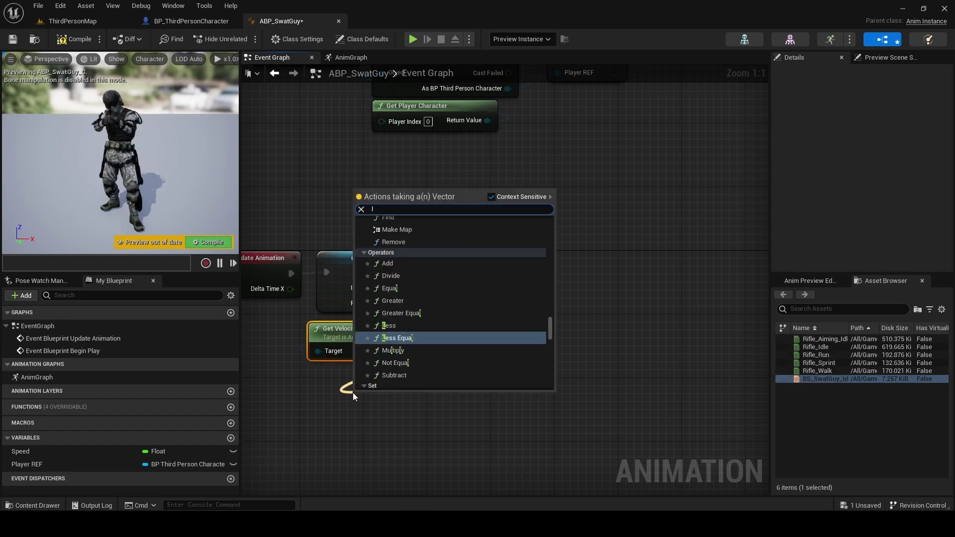
pyautogui.write('ength')
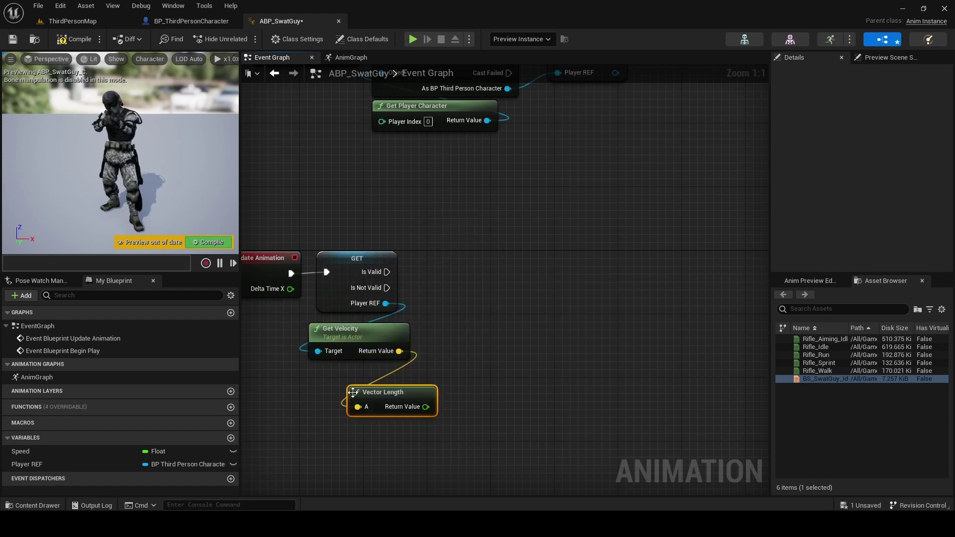
pyautogui.press('Return')
pyautogui.moveTo(369, 390); pyautogui.dragTo(328, 375)
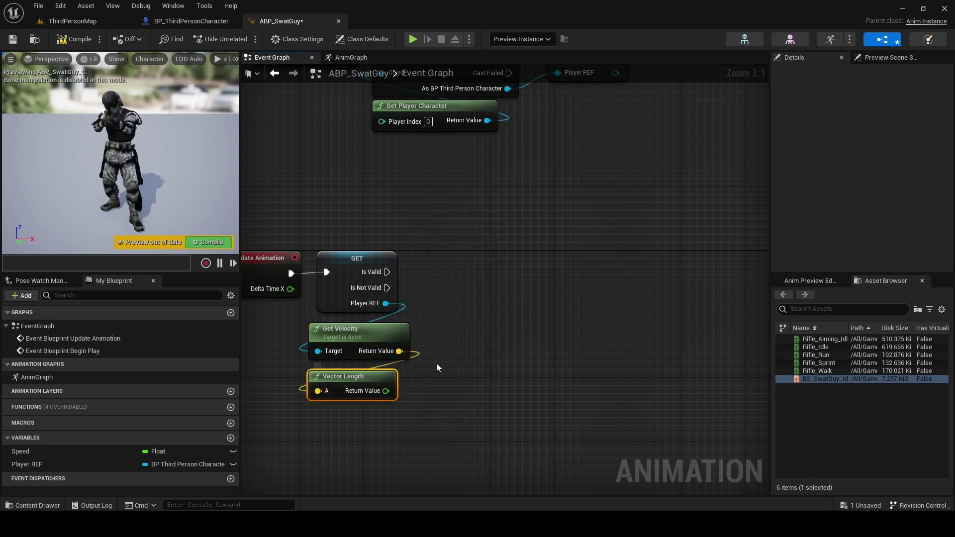
# - Add a Set Speed node fed by the Vector Length result and executed from the validated get's Is Valid output
pyautogui.moveTo(55, 451); pyautogui.dragTo(388, 395)
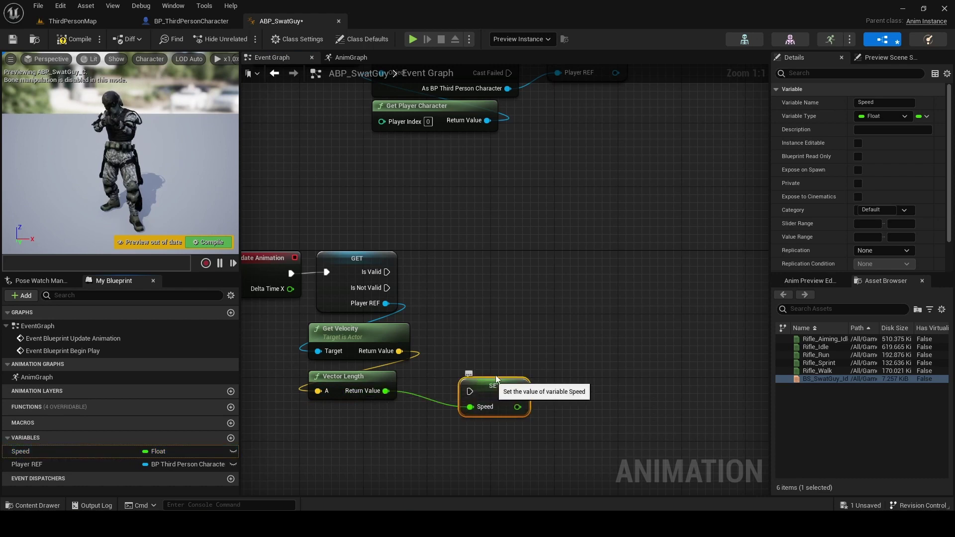
pyautogui.moveTo(487, 390); pyautogui.dragTo(495, 255)
pyautogui.moveTo(386, 273); pyautogui.dragTo(485, 270)
pyautogui.click(471, 404)
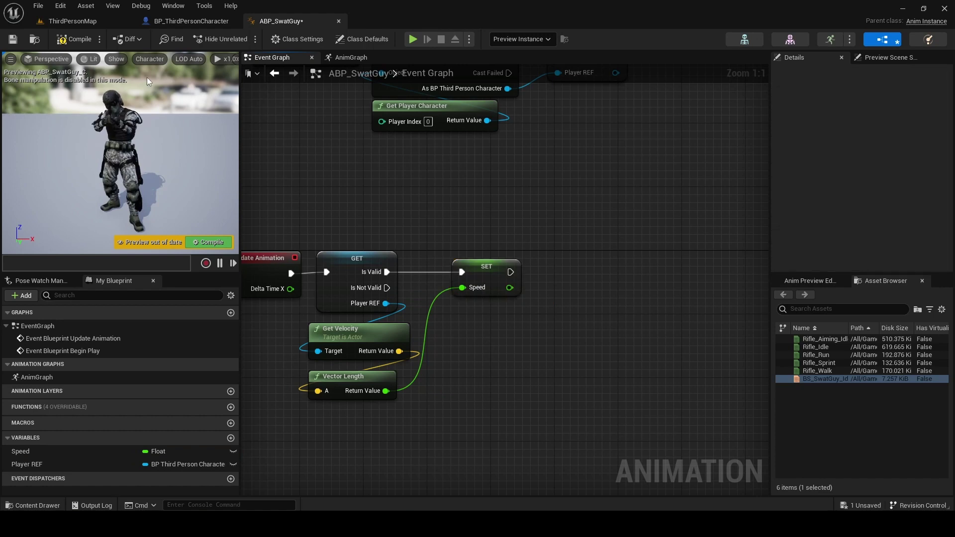
# - Compile and save the ABP_SwatGuy animation blueprint
pyautogui.click(75, 39)
pyautogui.click(12, 39)
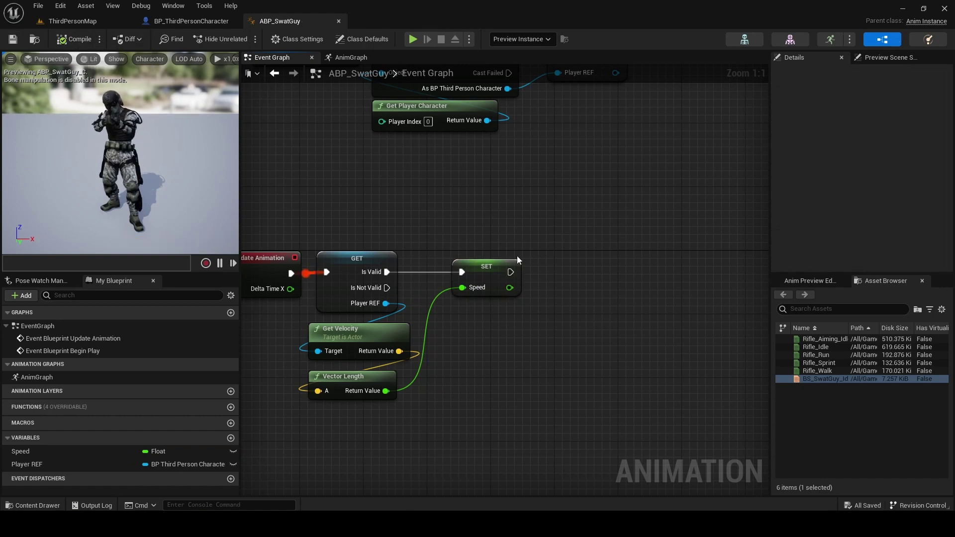
pyautogui.scroll(-3, 517, 256)
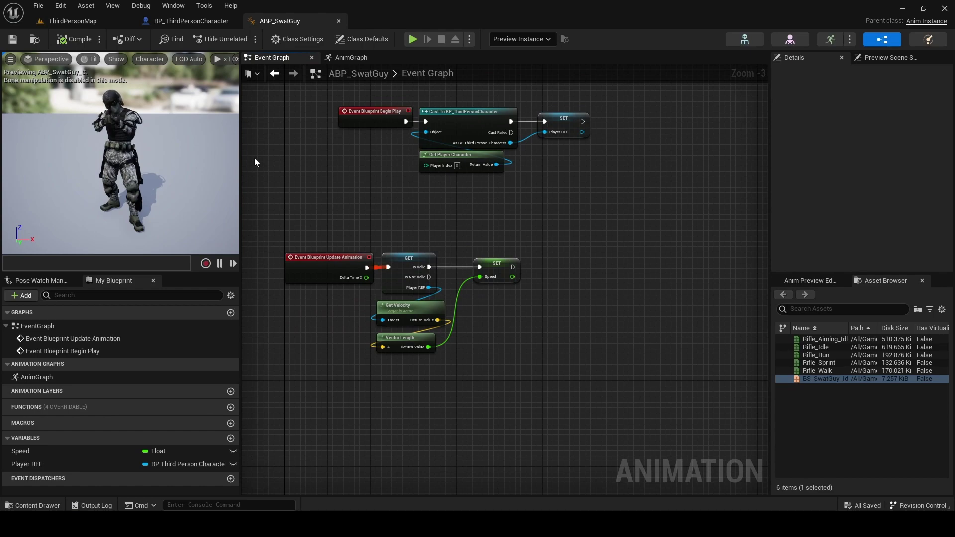
# - Play the ThirdPersonMap level, run and stop the character in several directions to check its idle and run animations, and end the play session
pyautogui.click(191, 21)
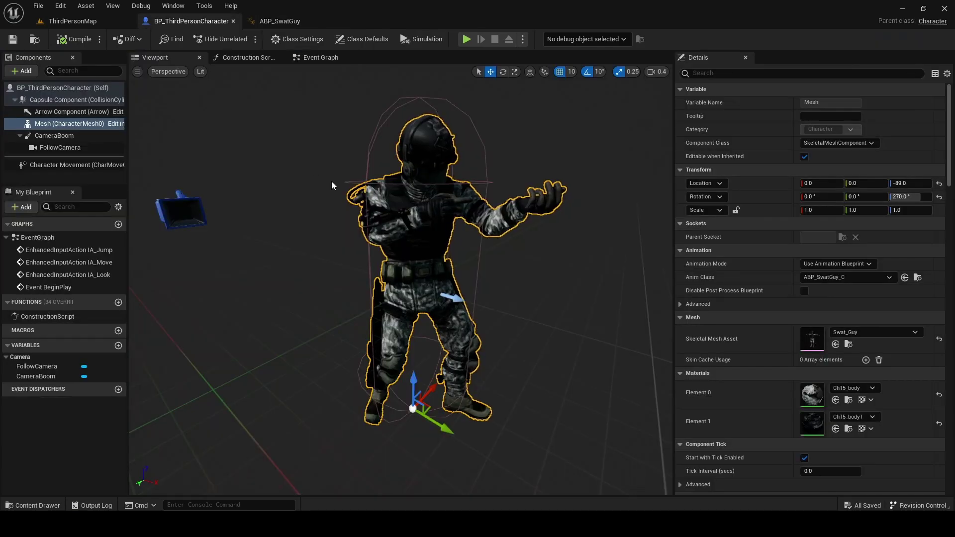
pyautogui.click(73, 21)
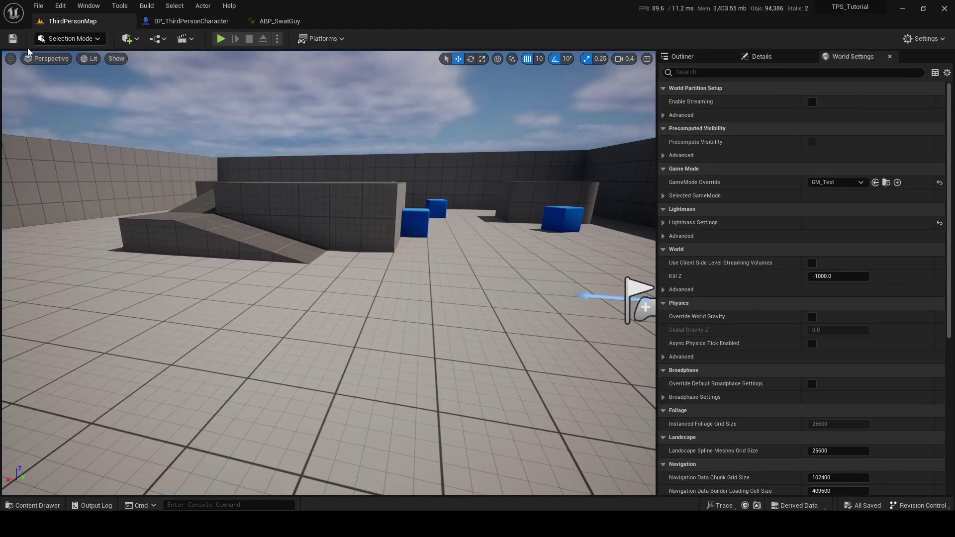
pyautogui.click(220, 38)
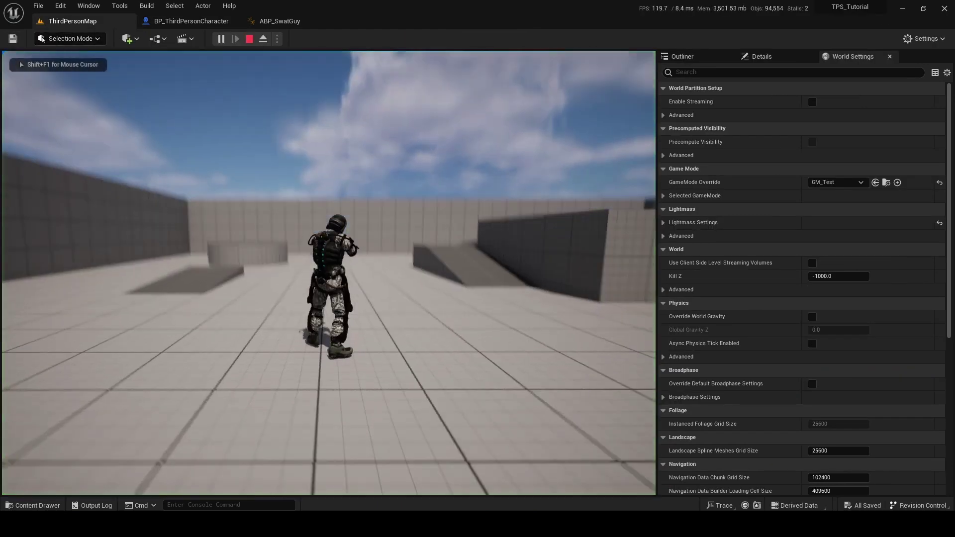
pyautogui.press('w')
pyautogui.press('a')
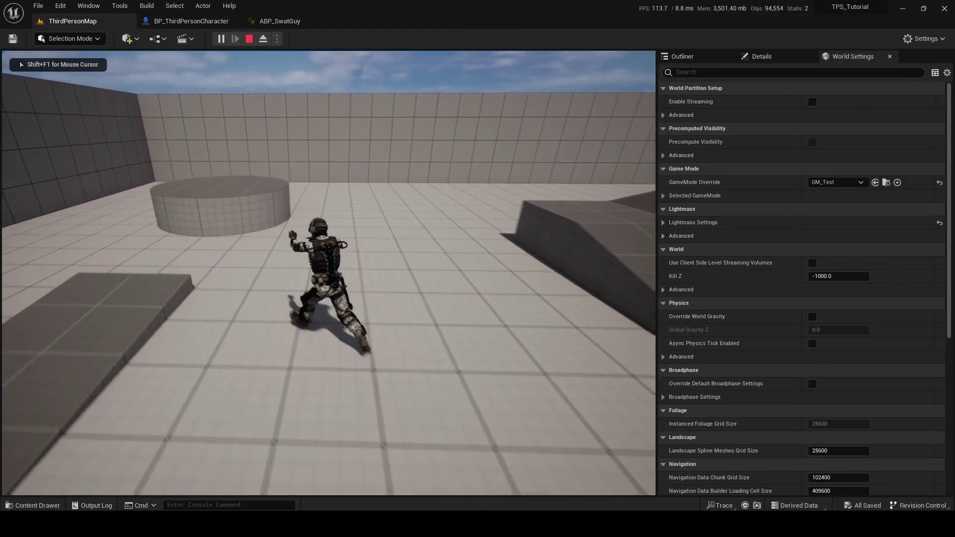
pyautogui.press('d')
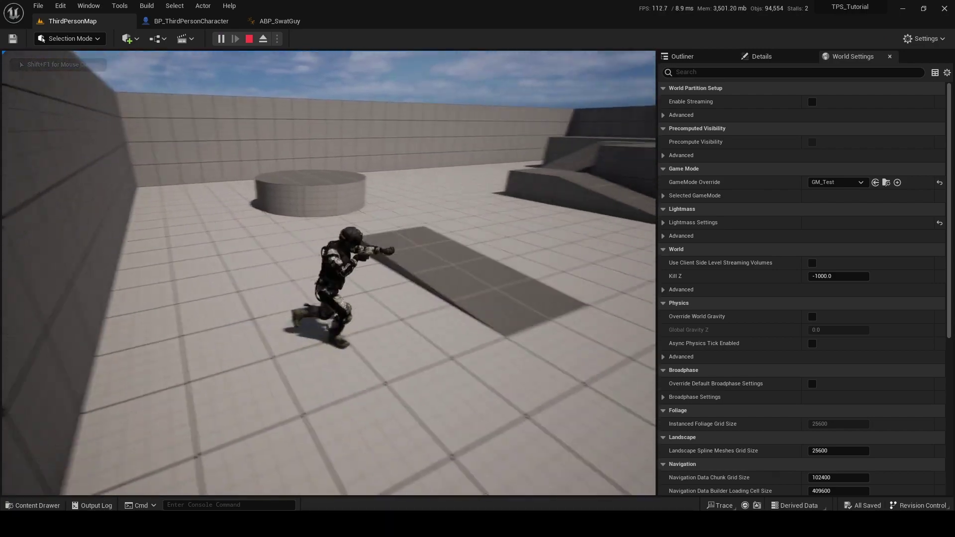
pyautogui.press('a')
pyautogui.press('w')
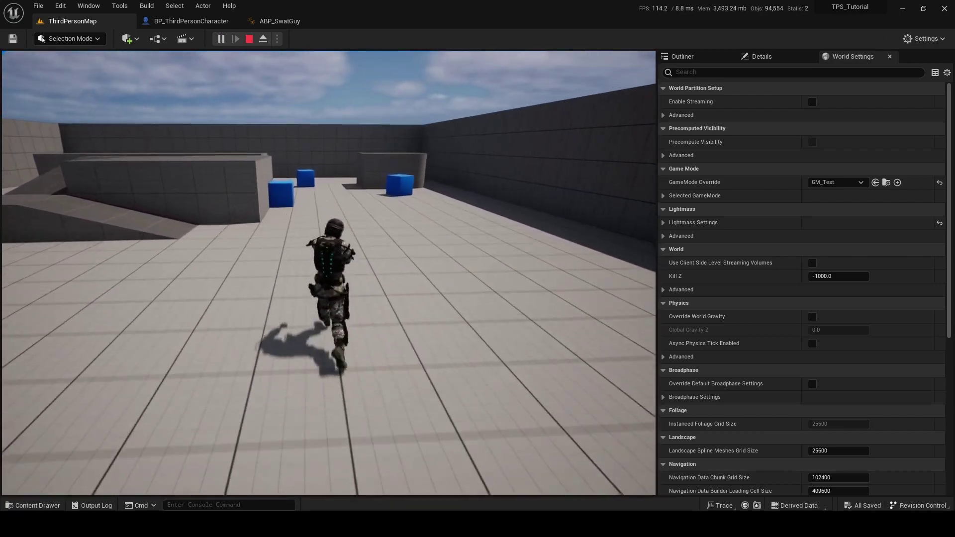
pyautogui.press('d')
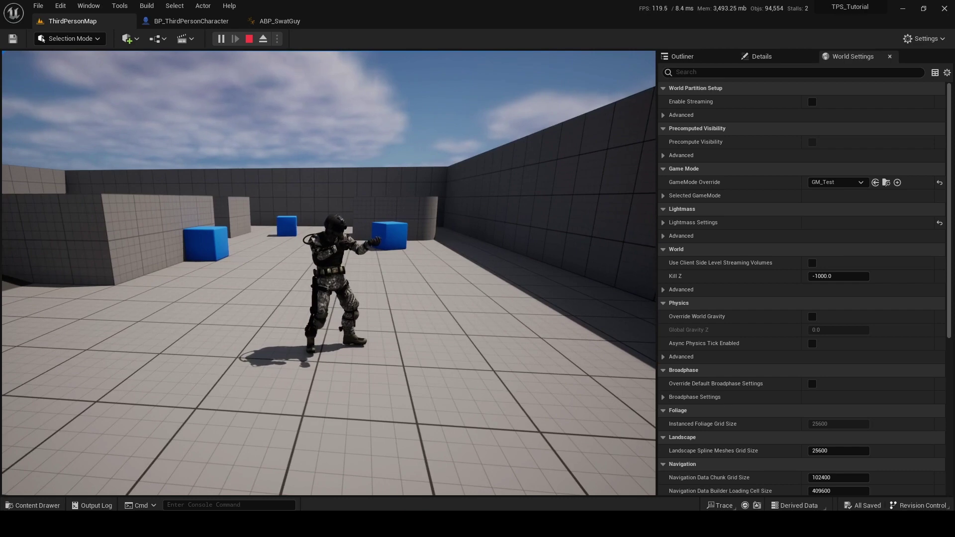
pyautogui.press('w')
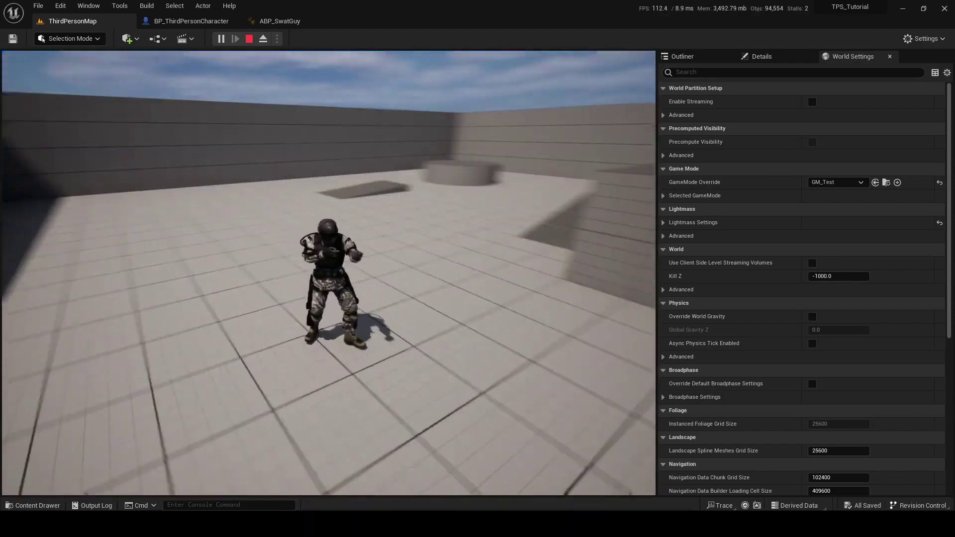
pyautogui.press('a')
pyautogui.press('d')
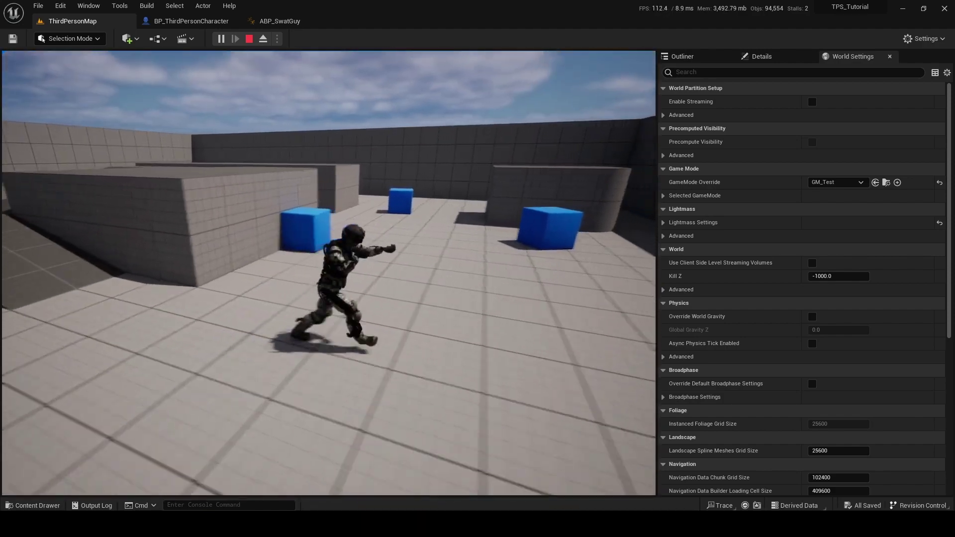
pyautogui.press('a')
pyautogui.press('d')
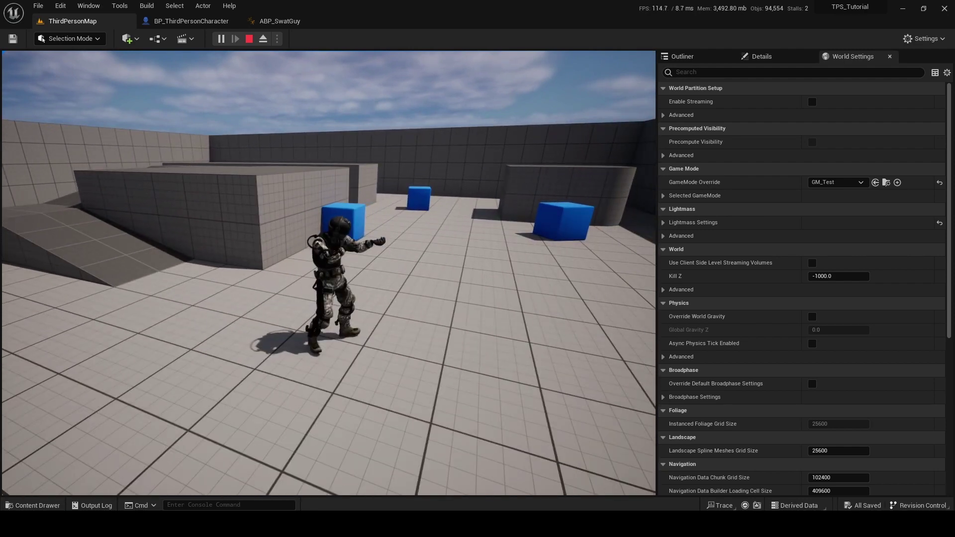
pyautogui.press('a')
pyautogui.press('d')
pyautogui.hotkey('shift', 'F1')
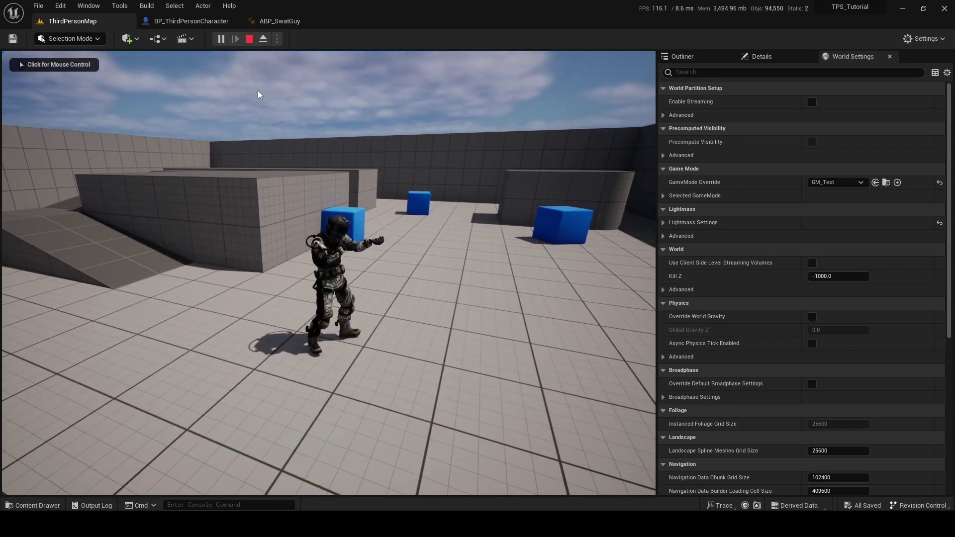
pyautogui.click(249, 39)
# - Turn off Orient Rotation to Movement in BP_ThirdPersonCharacter's class defaults, then compile and save the blueprint
pyautogui.click(200, 23)
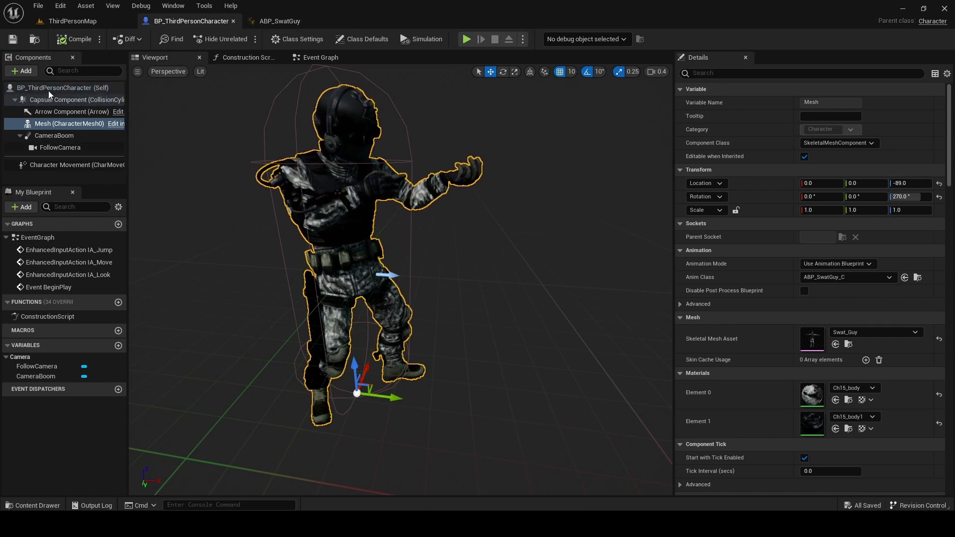
pyautogui.click(76, 87)
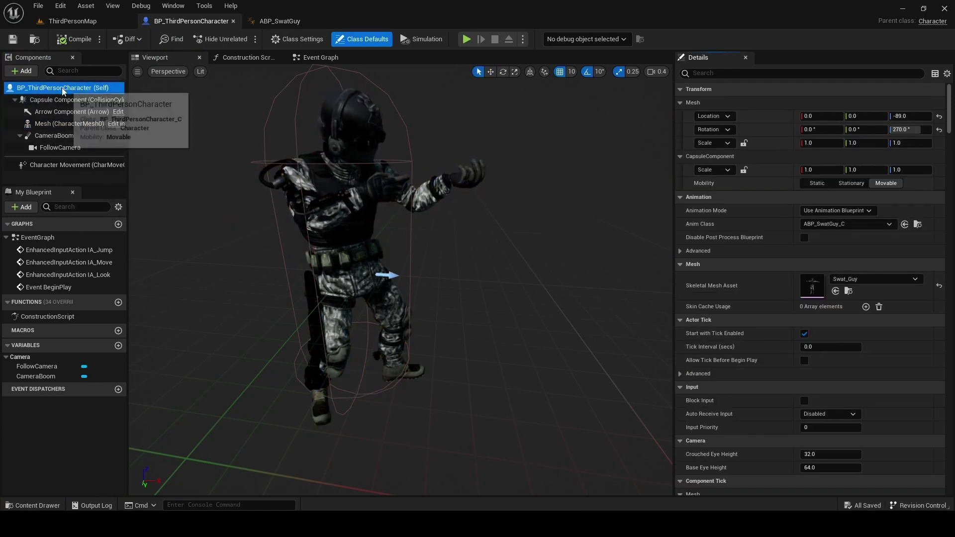
pyautogui.click(714, 73)
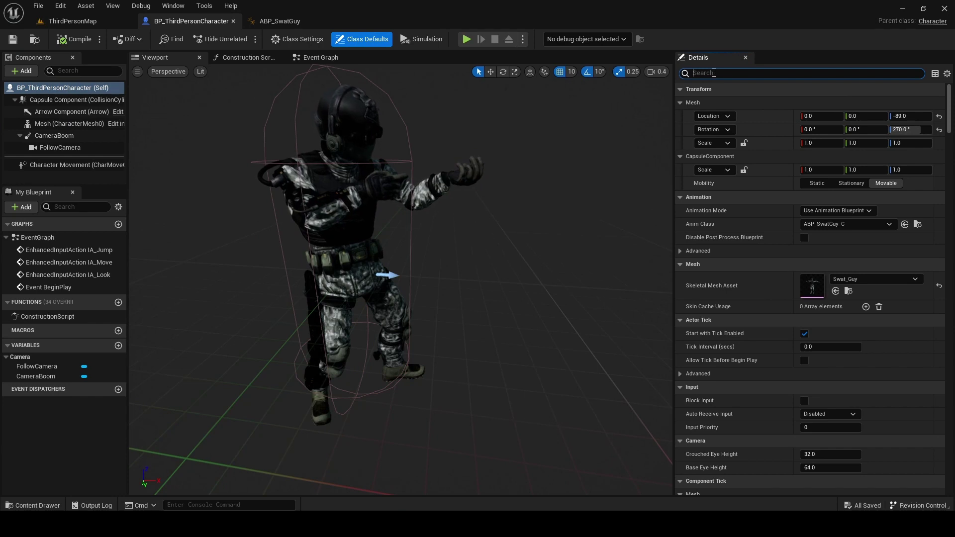
pyautogui.write('ori')
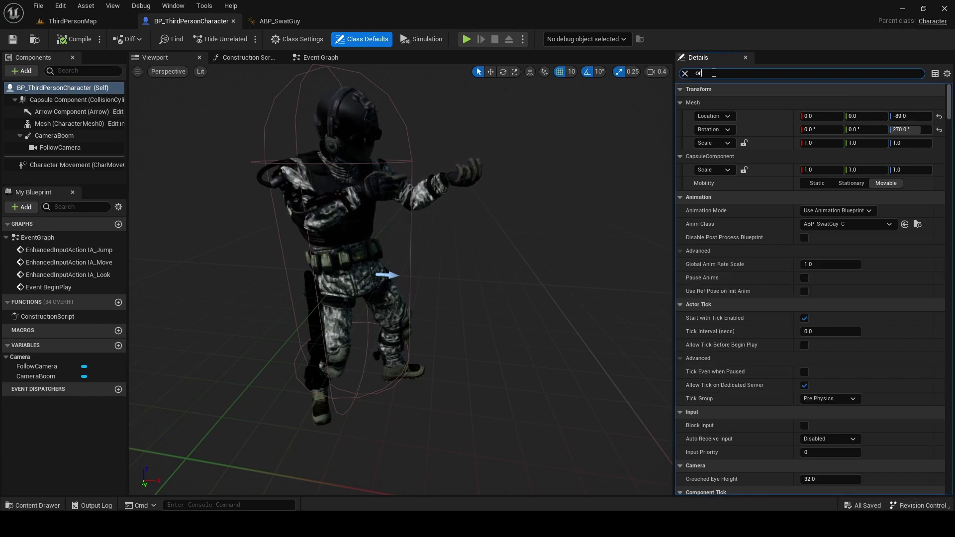
pyautogui.write('e')
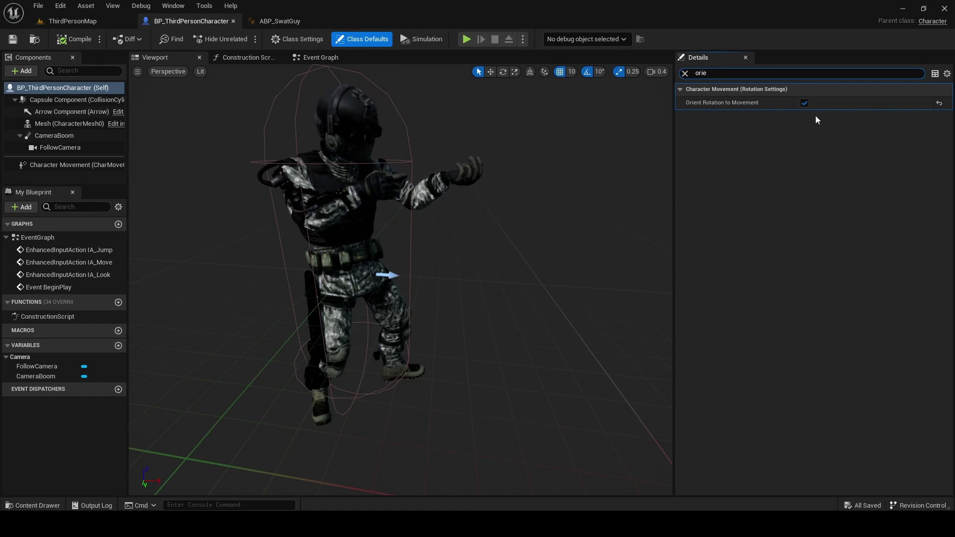
pyautogui.click(806, 102)
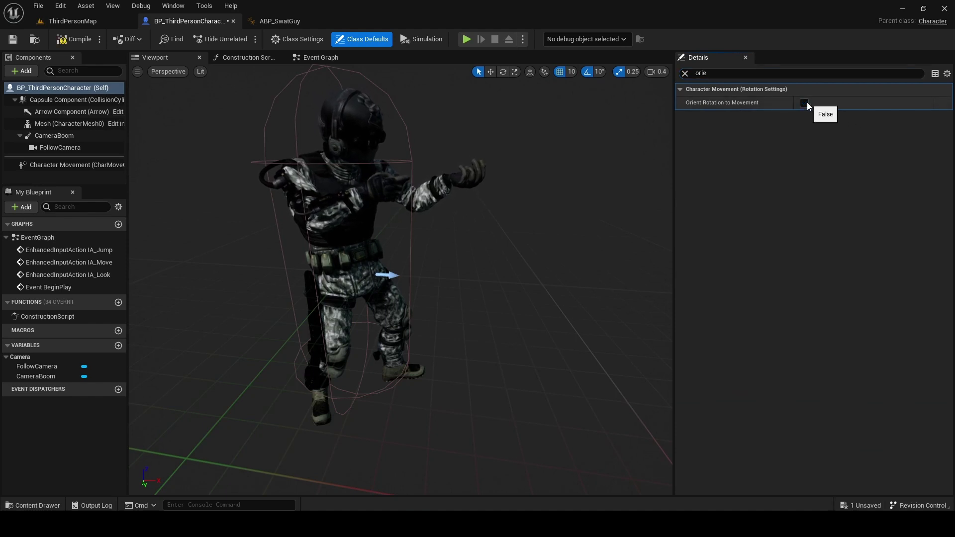
pyautogui.click(686, 73)
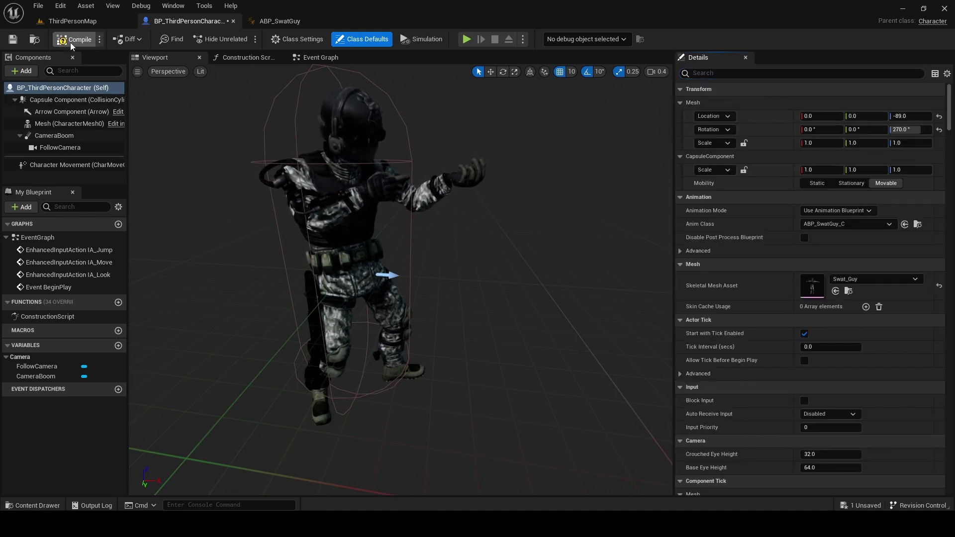
pyautogui.click(12, 39)
# - Play a preview from the character blueprint, run the character around to check how it turns with the camera, and close the preview
pyautogui.click(467, 39)
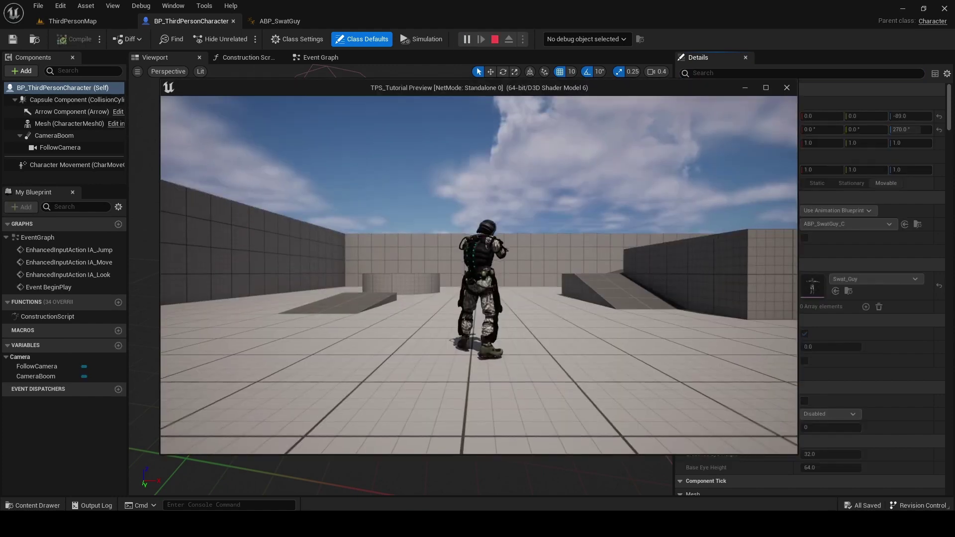
pyautogui.press('w')
pyautogui.press('w')
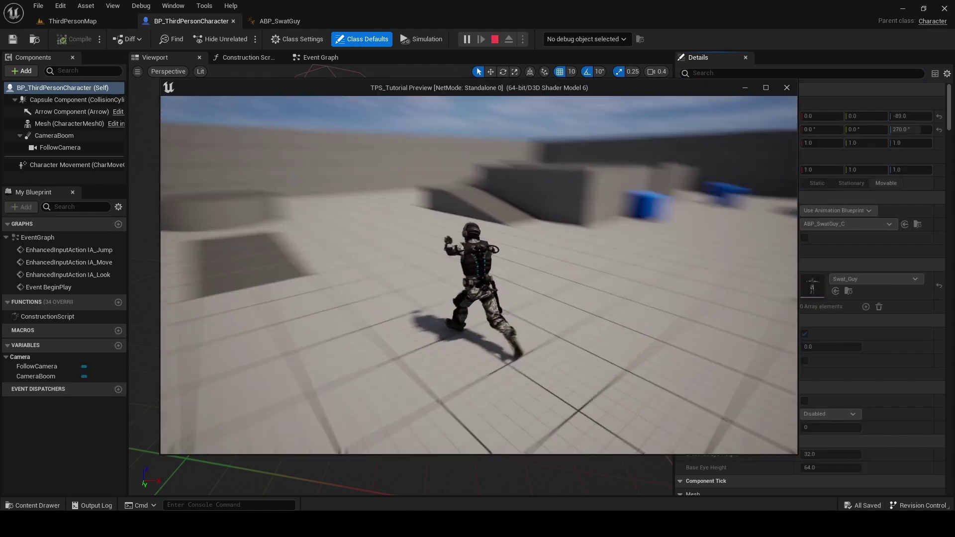
pyautogui.press('w')
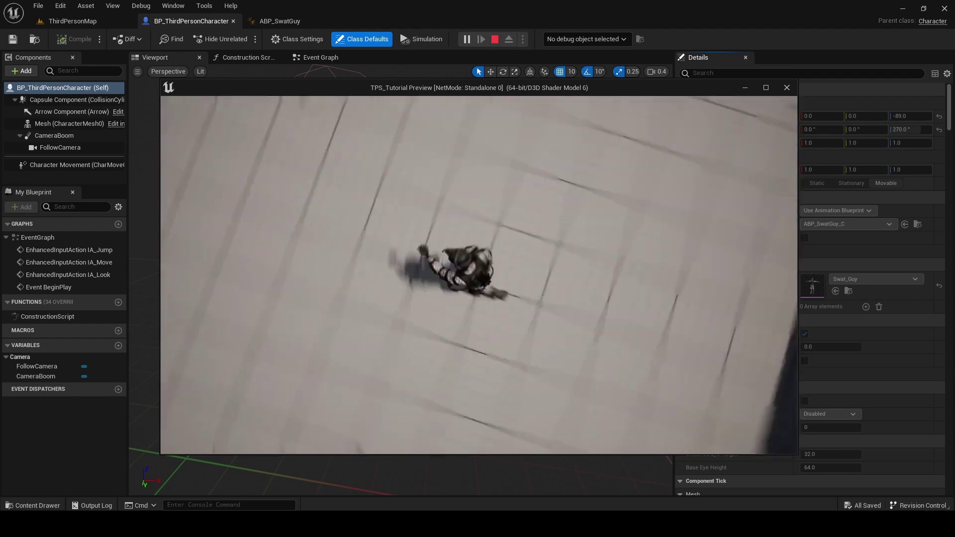
pyautogui.hotkey('shift', 'F1')
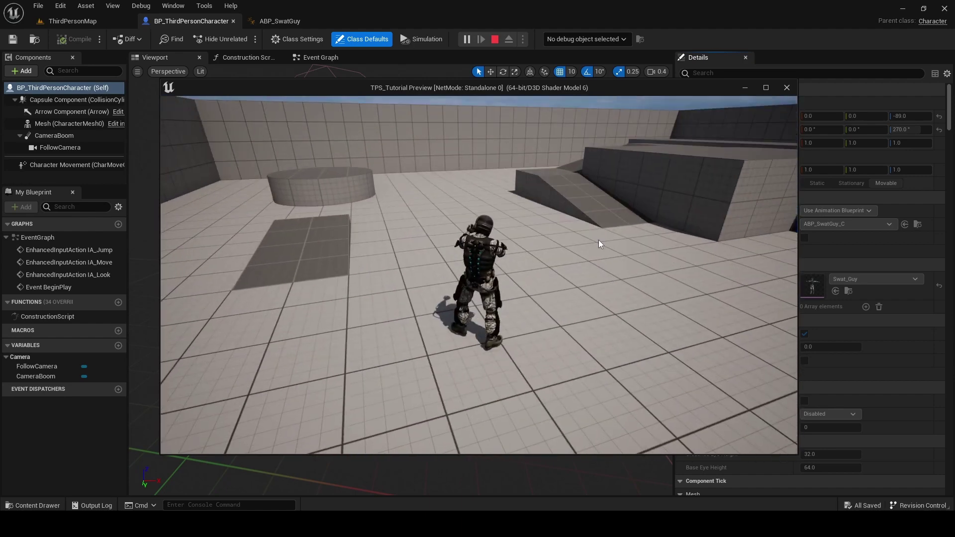
pyautogui.click(788, 88)
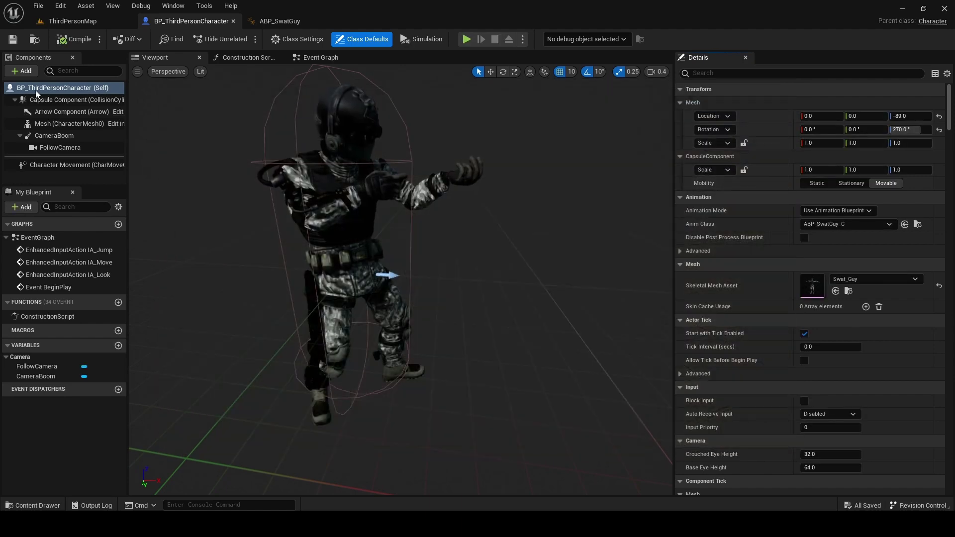
# - Enable Use Controller Desired Rotation for BP_ThirdPersonCharacter, then compile and save the blueprint
pyautogui.click(720, 76)
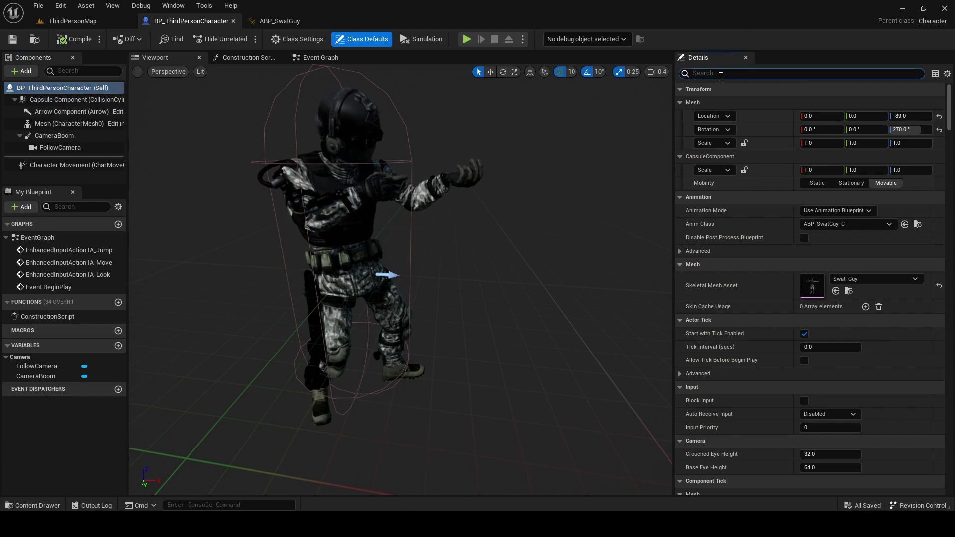
pyautogui.write('us')
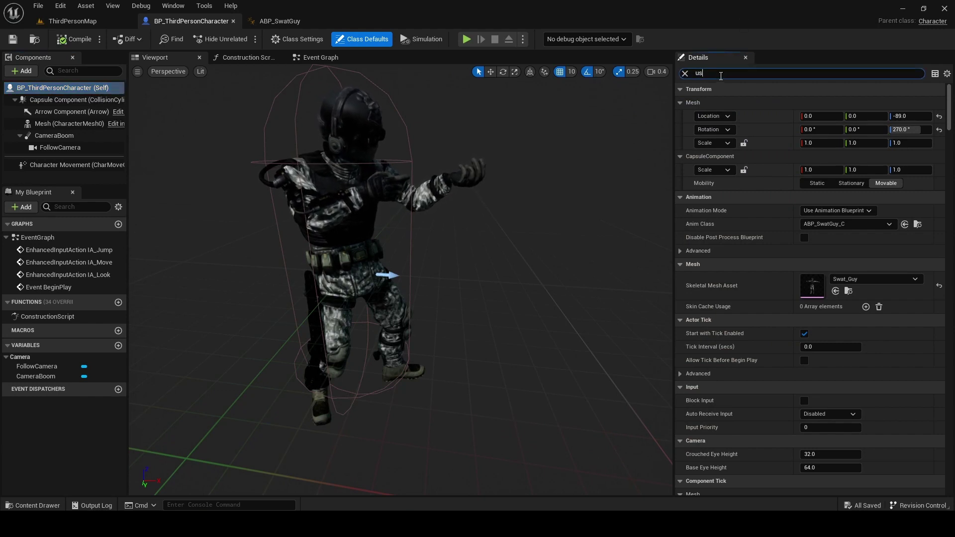
pyautogui.write('e contr')
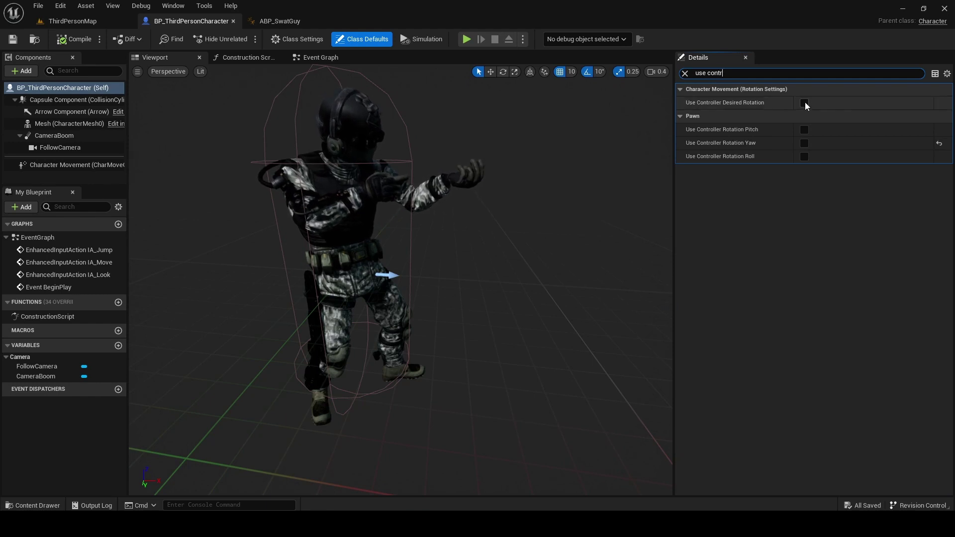
pyautogui.click(805, 103)
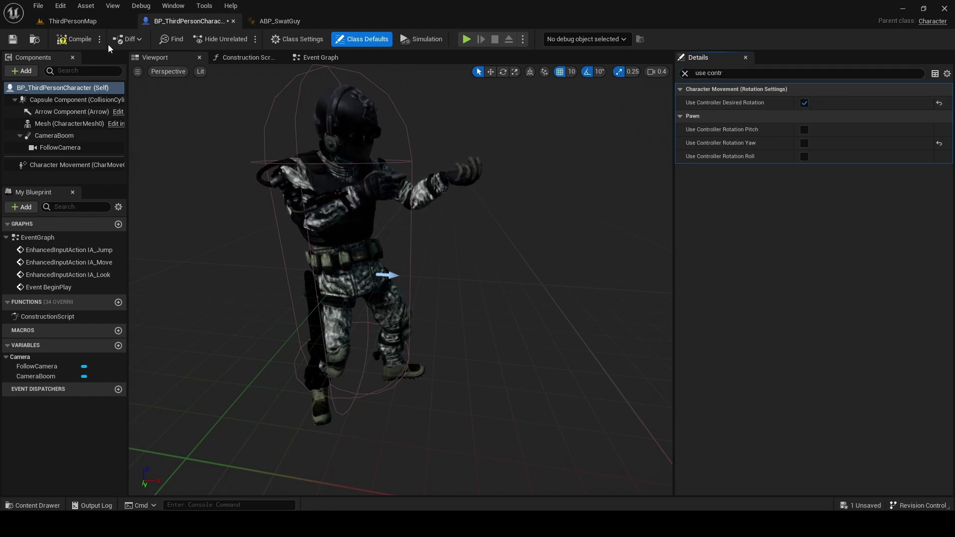
pyautogui.click(75, 39)
pyautogui.click(12, 39)
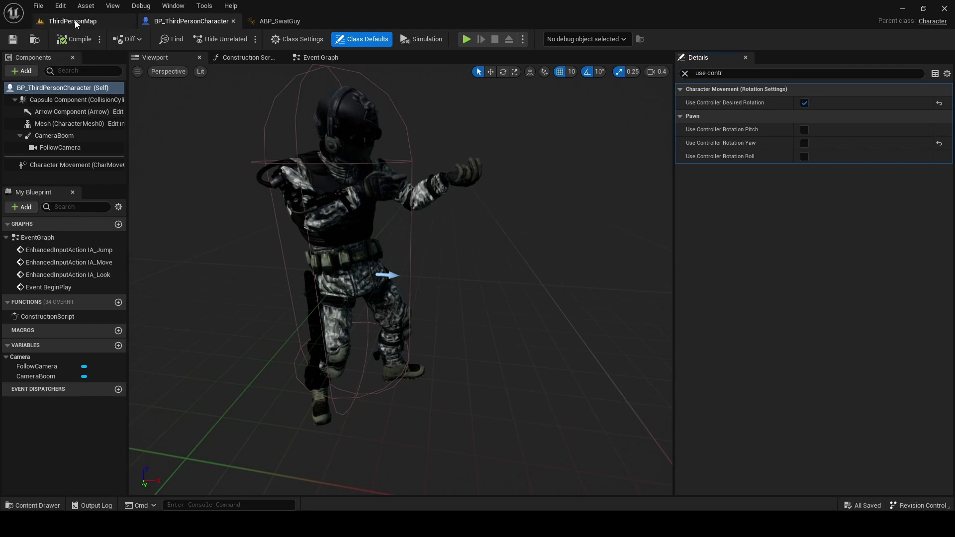
# - Play the ThirdPersonMap level, run forward and sideways while turning the camera to check the character's rotation and animations, and stop the session
pyautogui.click(73, 21)
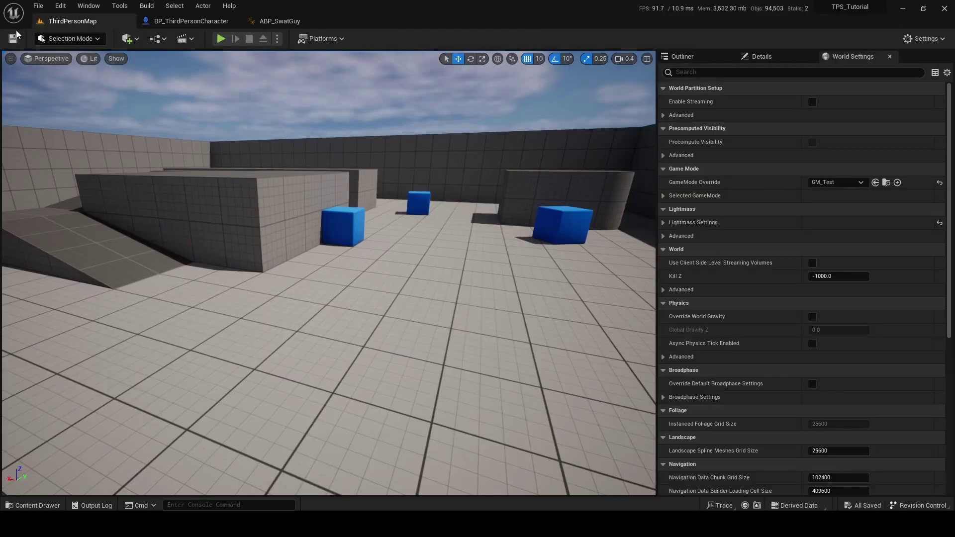
pyautogui.click(221, 39)
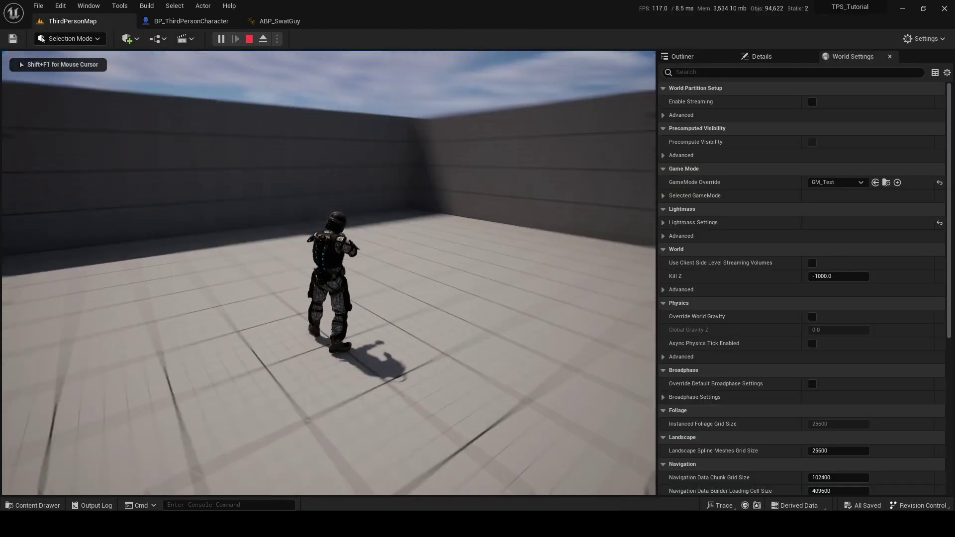
pyautogui.press('w')
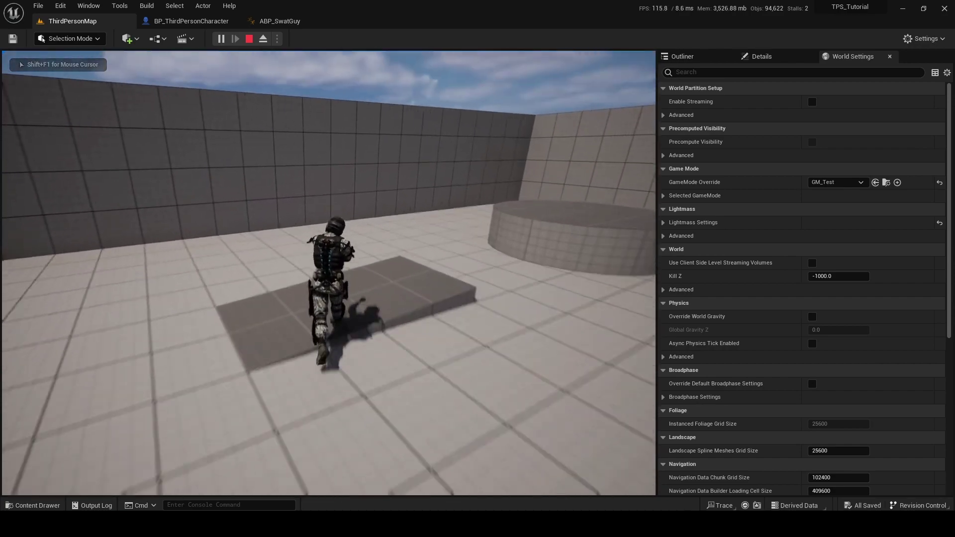
pyautogui.press('w')
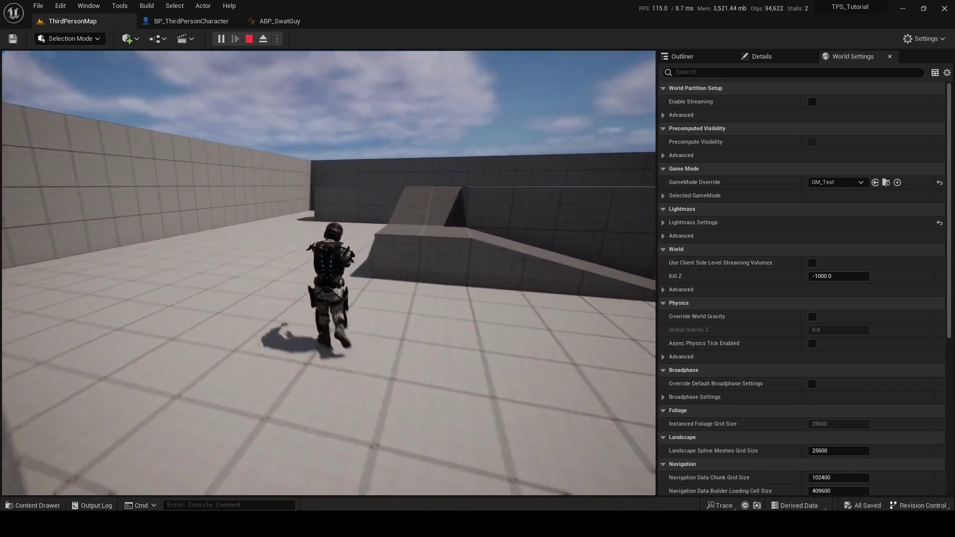
pyautogui.press('w')
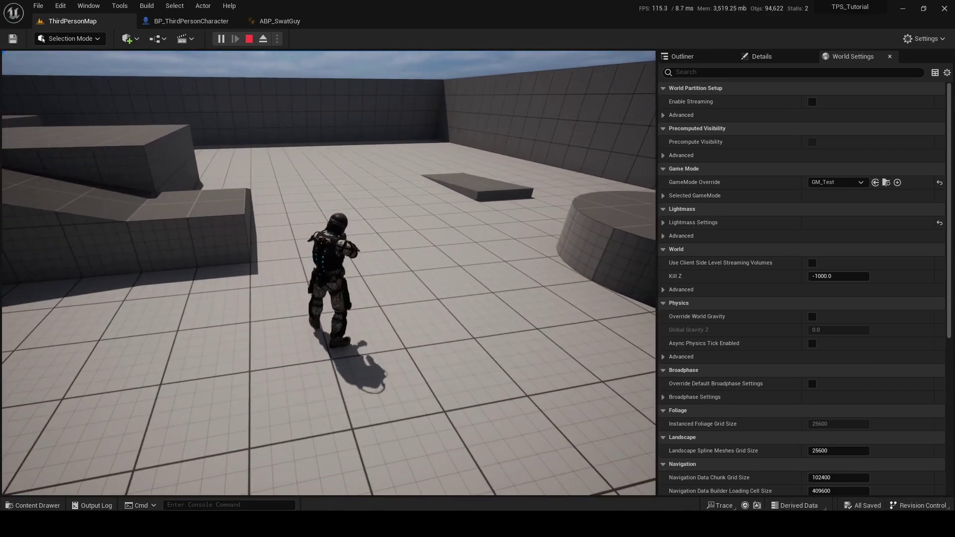
pyautogui.press('w')
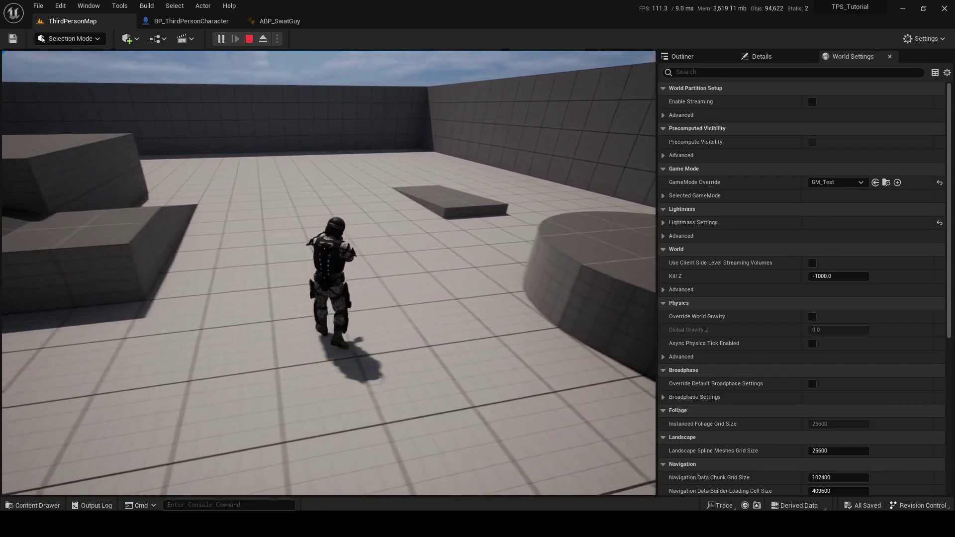
pyautogui.press('w')
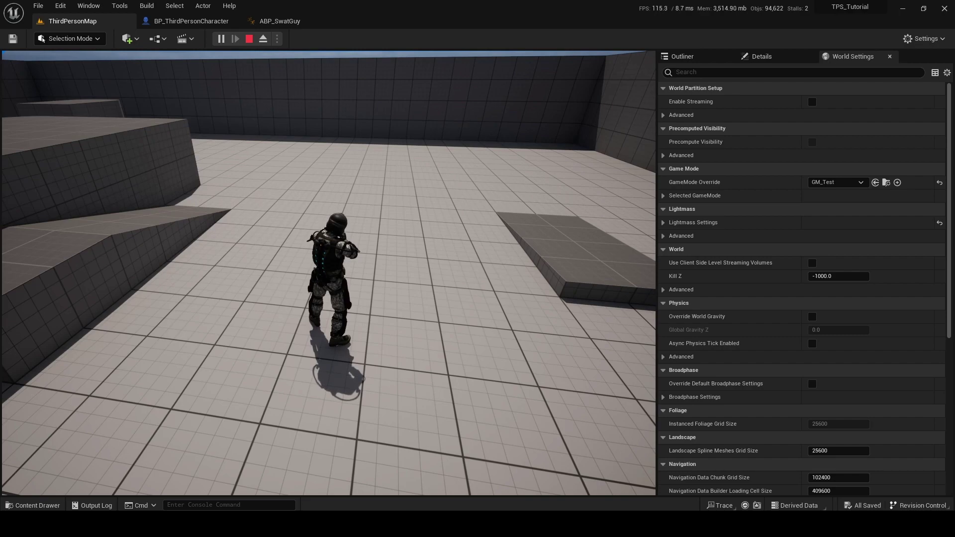
pyautogui.press('w')
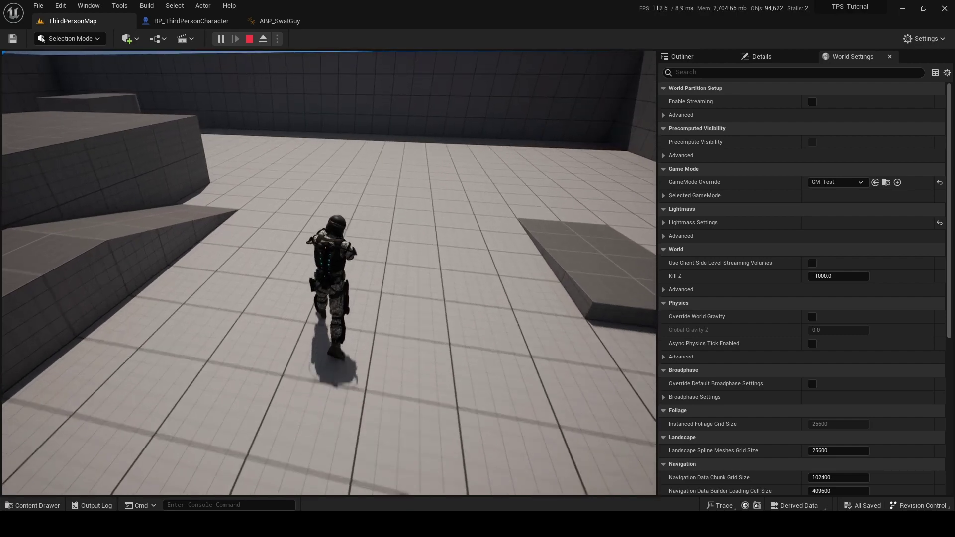
pyautogui.press('w')
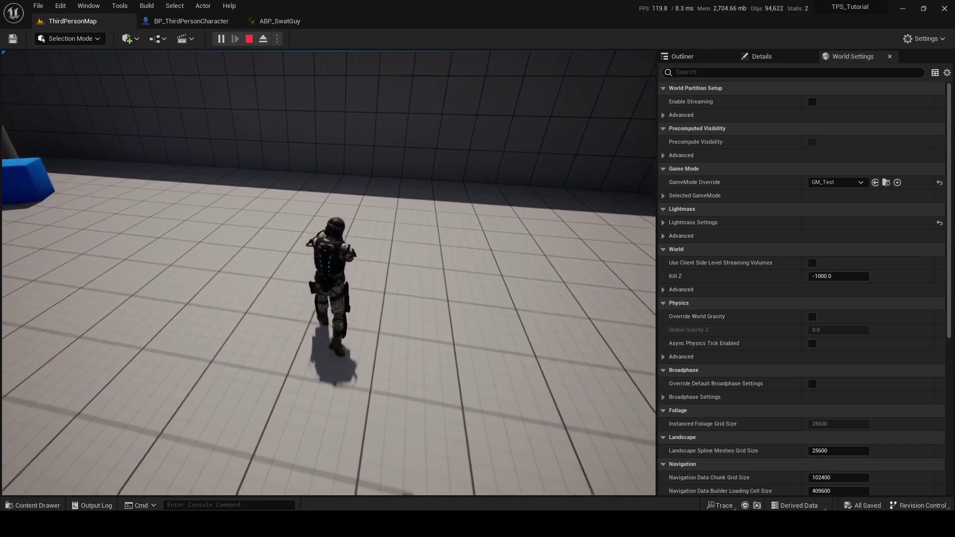
pyautogui.press('w')
pyautogui.press('w')
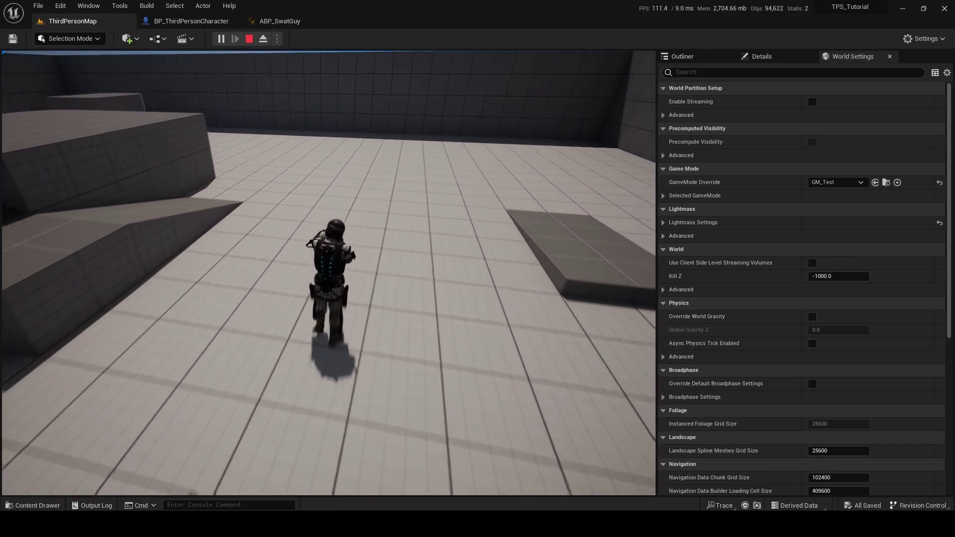
pyautogui.press('w')
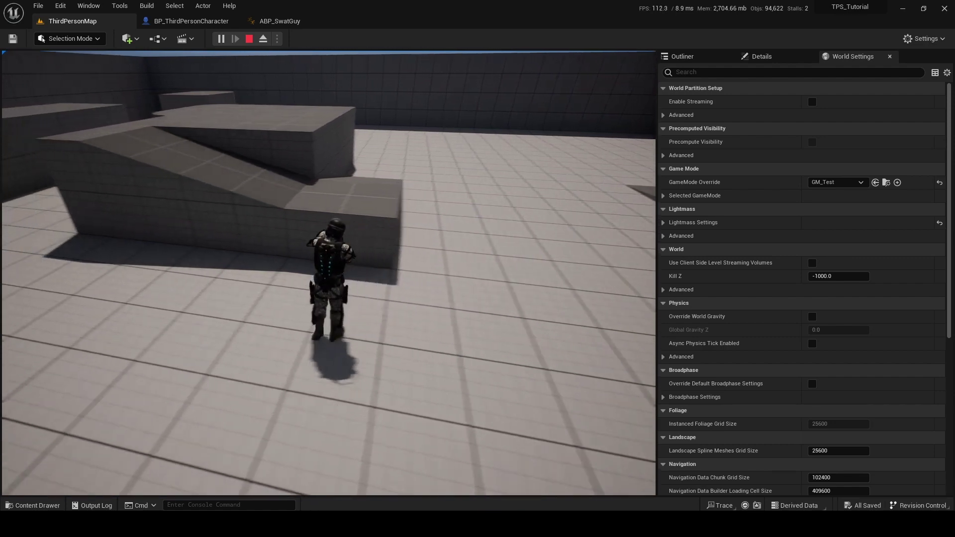
pyautogui.press('w')
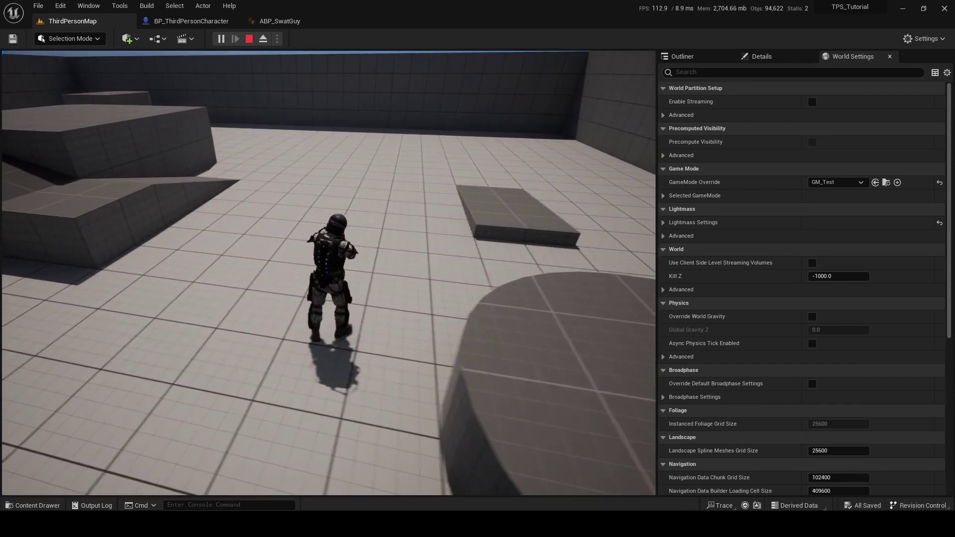
pyautogui.press('d')
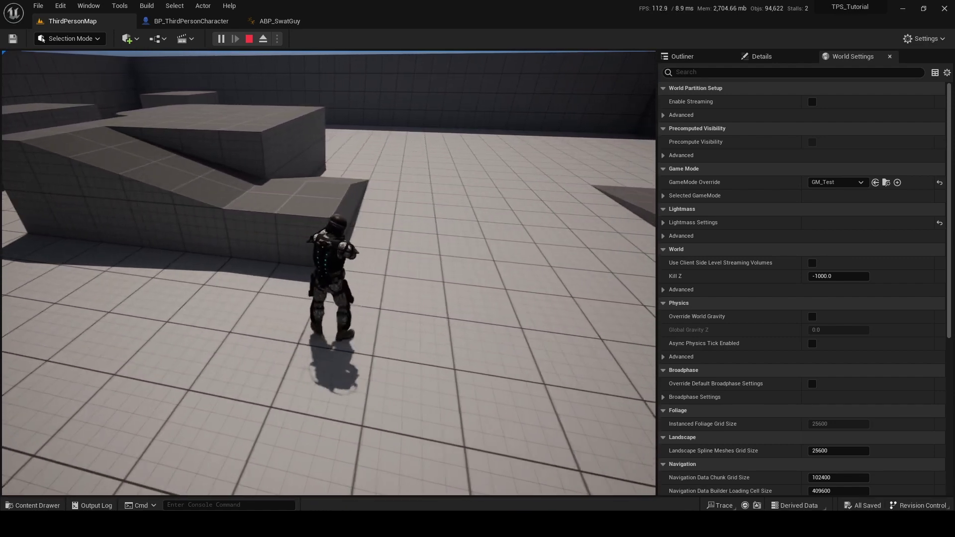
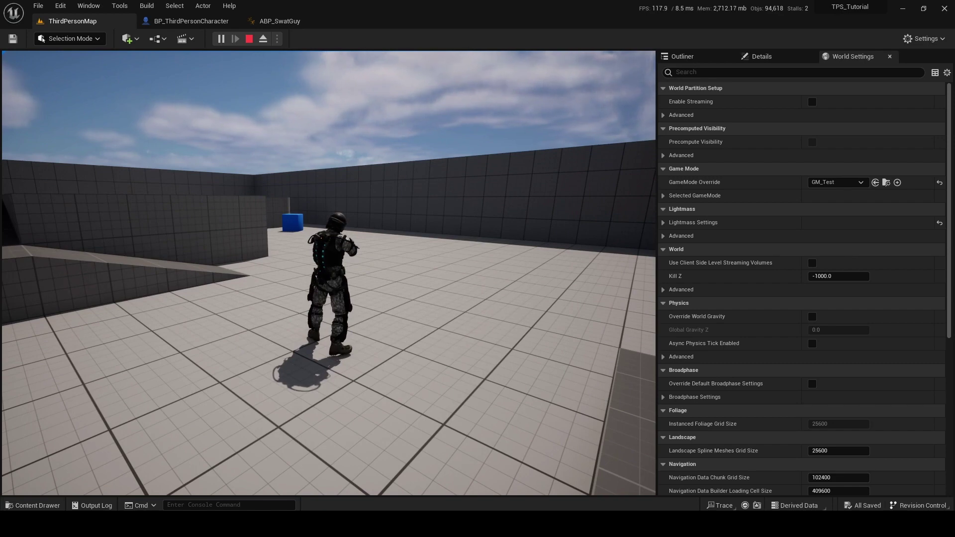
pyautogui.hotkey('shift', 'F1')
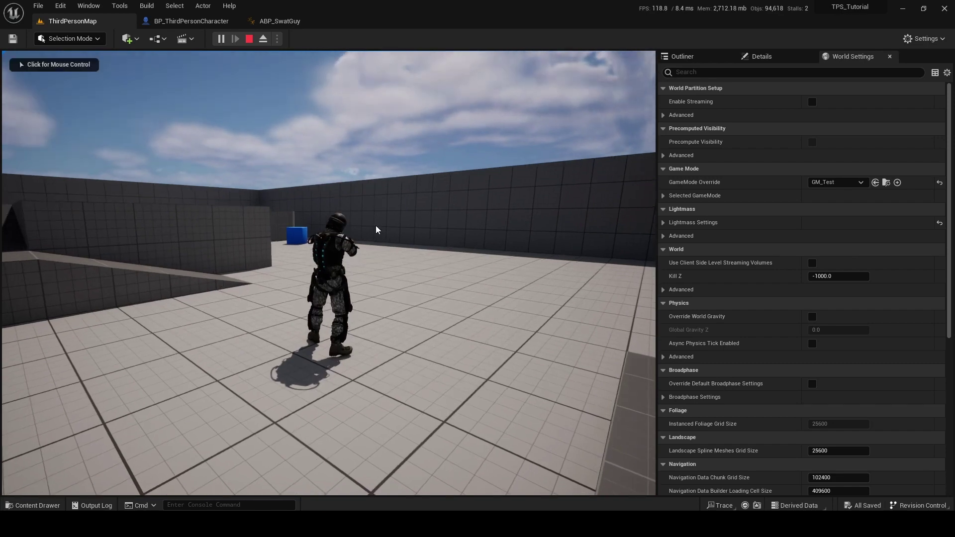
pyautogui.click(249, 39)
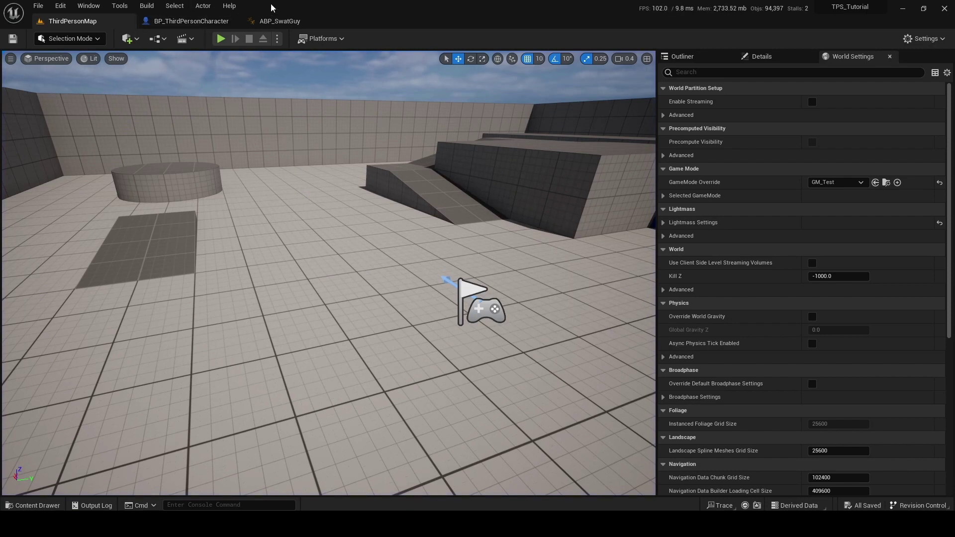
pyautogui.click(280, 22)
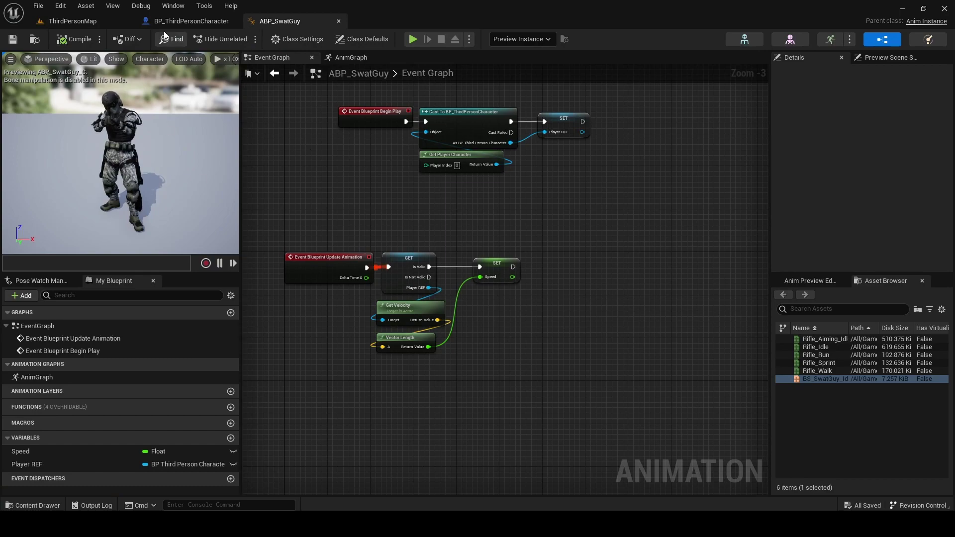
pyautogui.click(113, 23)
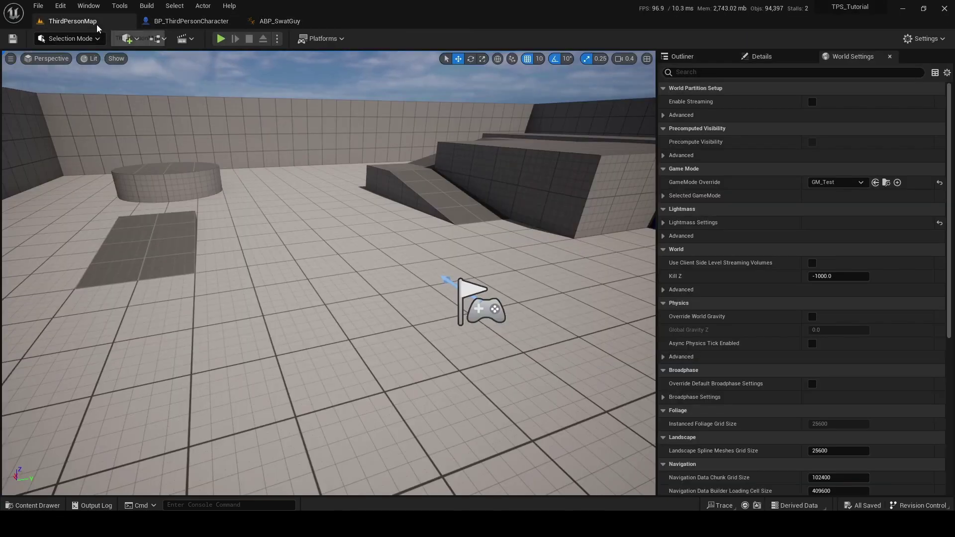
# - Play the ThirdPersonMap level, run forward and jump with the character to check its movement, and stop the session
pyautogui.click(222, 40)
pyautogui.press('w')
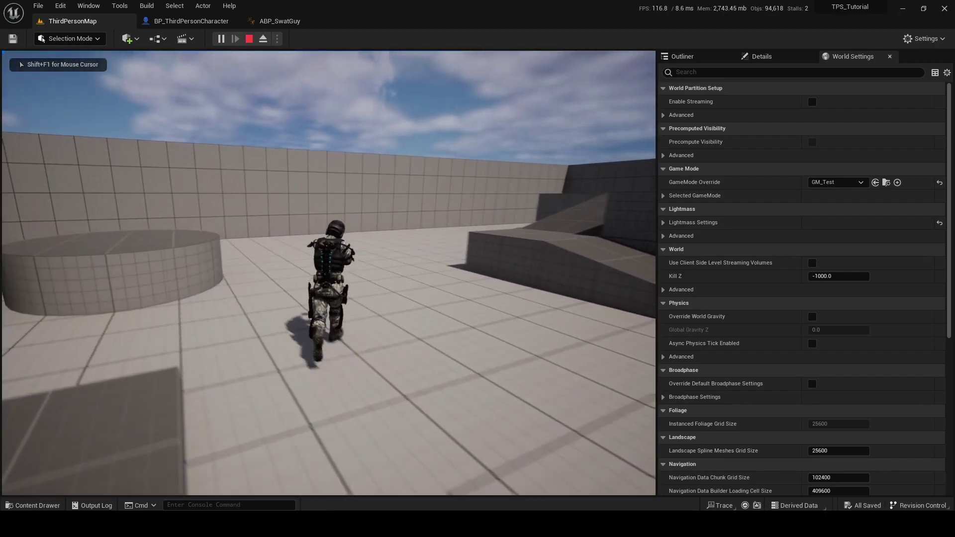
pyautogui.press('space')
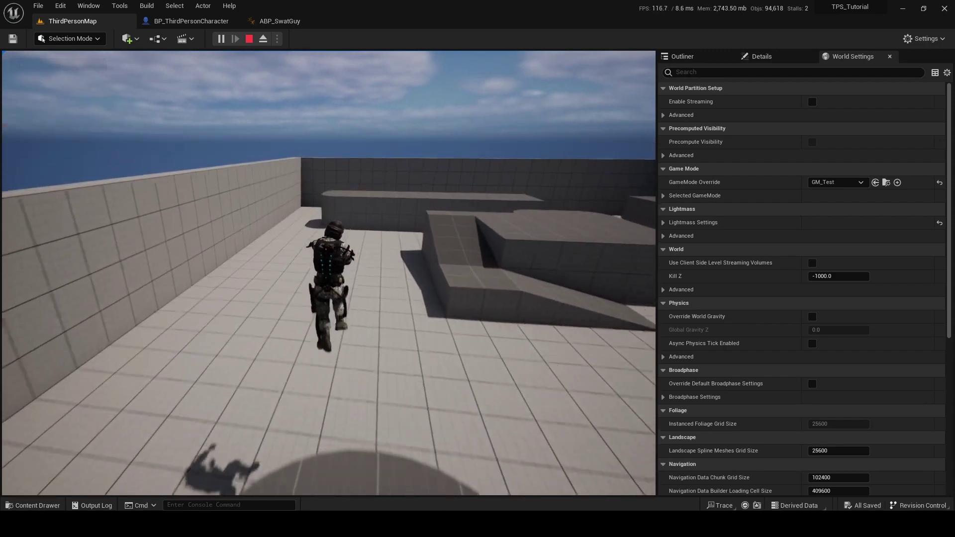
pyautogui.hotkey('shift', 'F1')
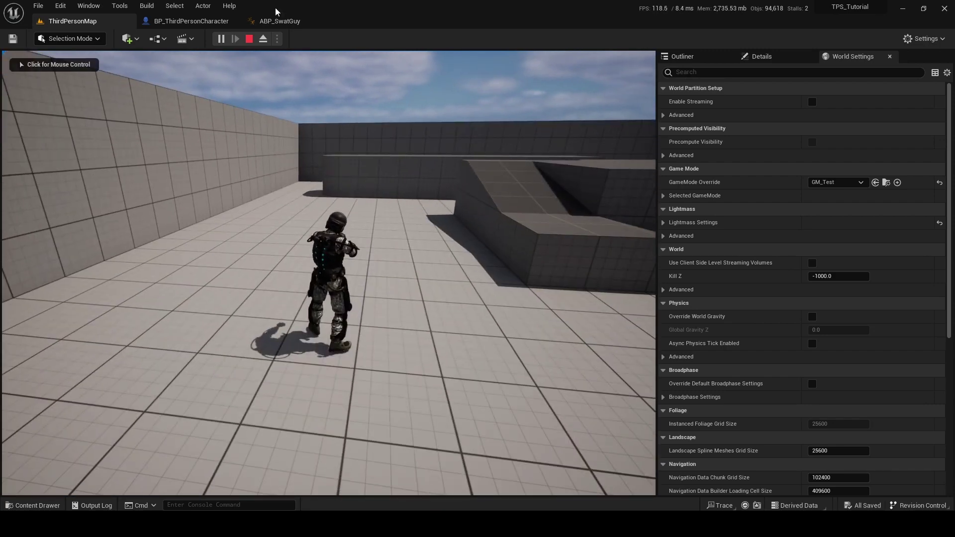
pyautogui.click(249, 39)
# - Return to the viewport of BP_ThirdPersonCharacter and clear the property filter in its details
pyautogui.click(198, 22)
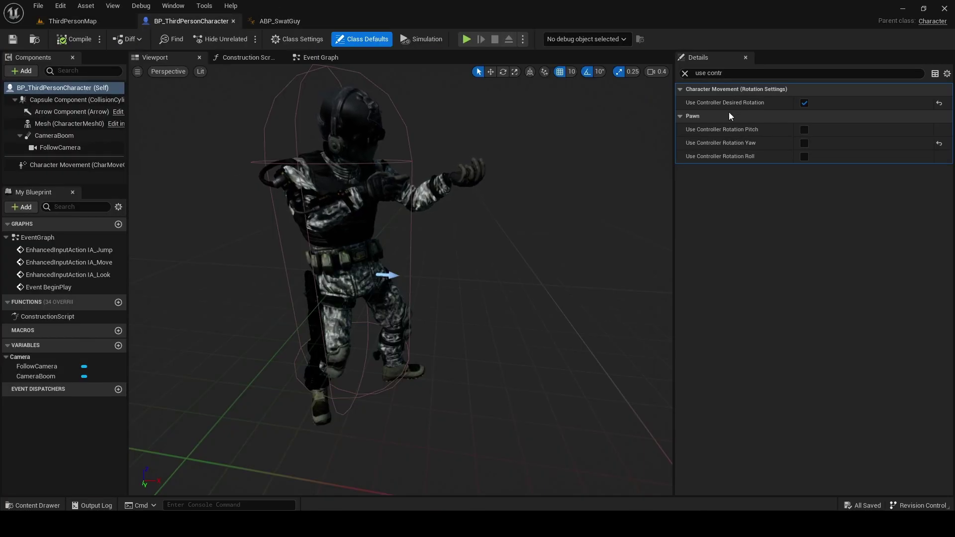
pyautogui.click(686, 74)
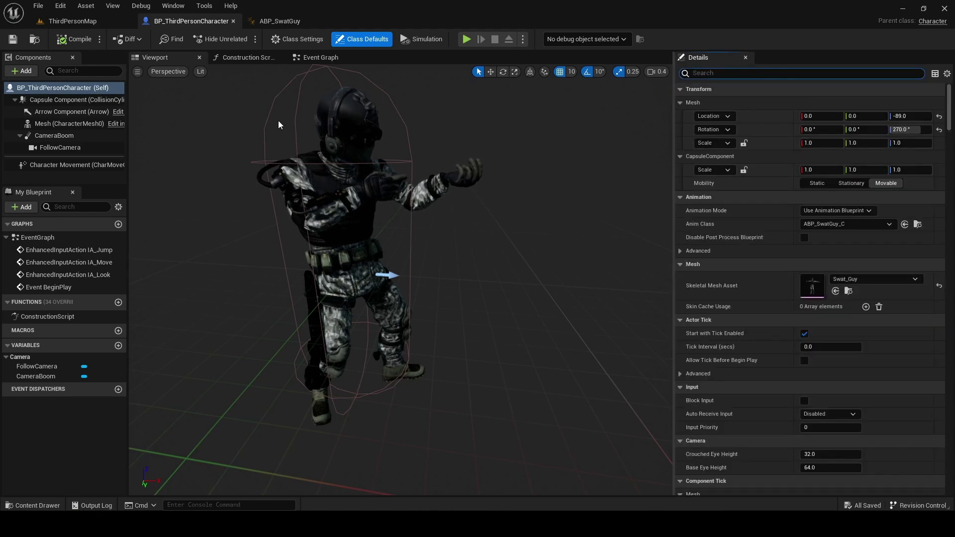
pyautogui.click(332, 60)
pyautogui.click(164, 58)
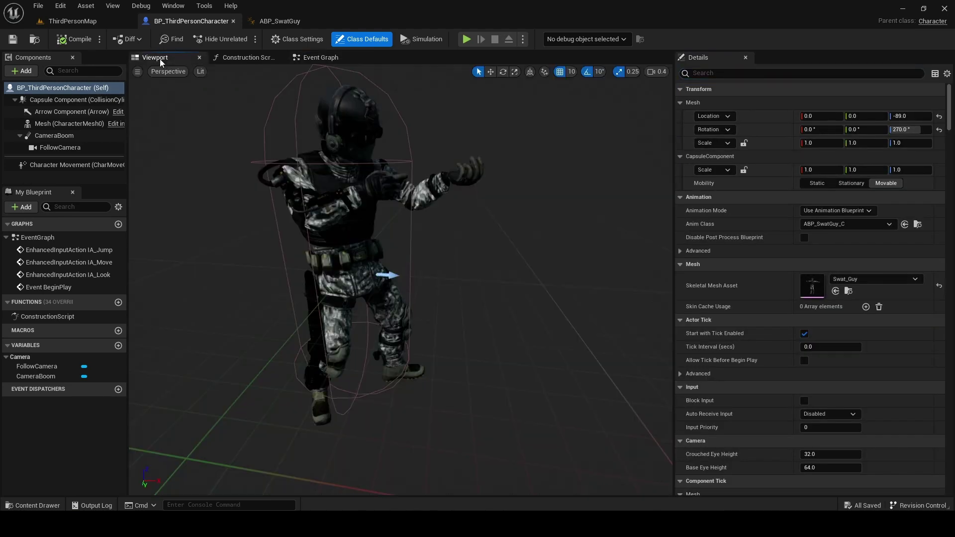
# - Raise the CameraBoom to a Z location of about 48.5, then compile and save the blueprint
pyautogui.moveTo(348, 224); pyautogui.dragTo(373, 204, button='right')
pyautogui.press('s')
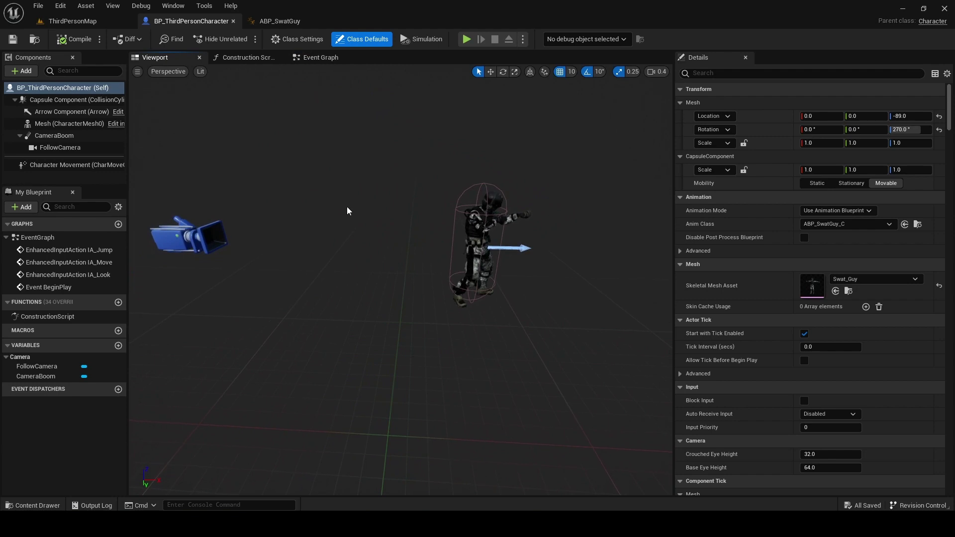
pyautogui.click(69, 139)
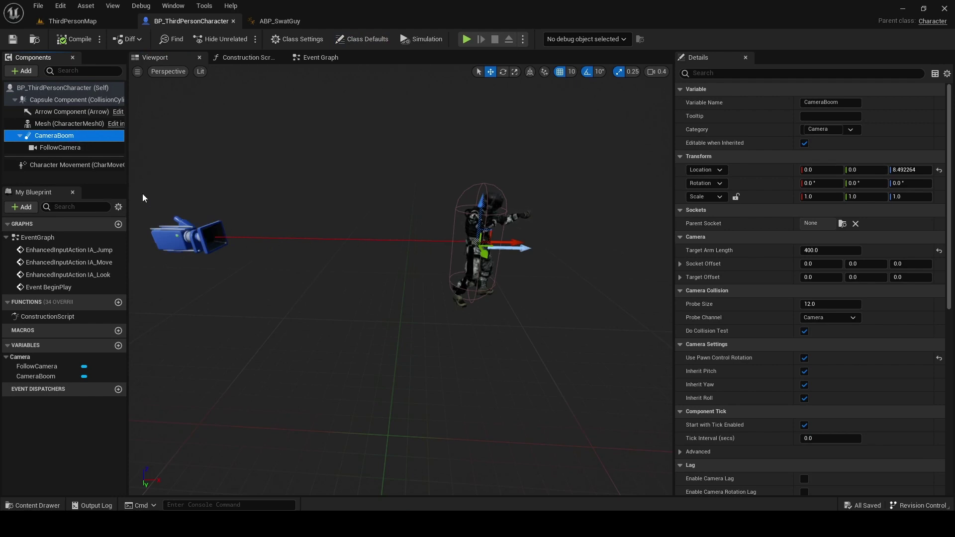
pyautogui.click(81, 148)
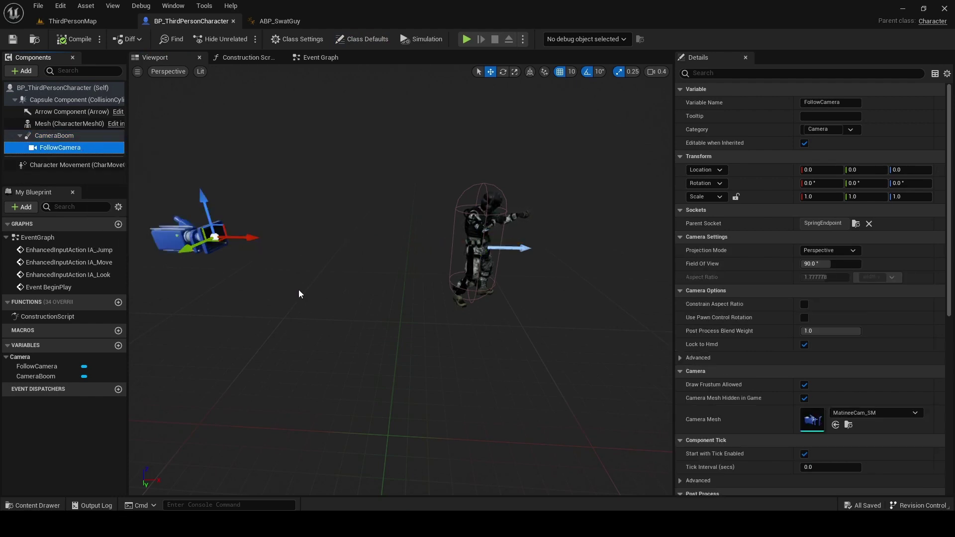
pyautogui.click(77, 139)
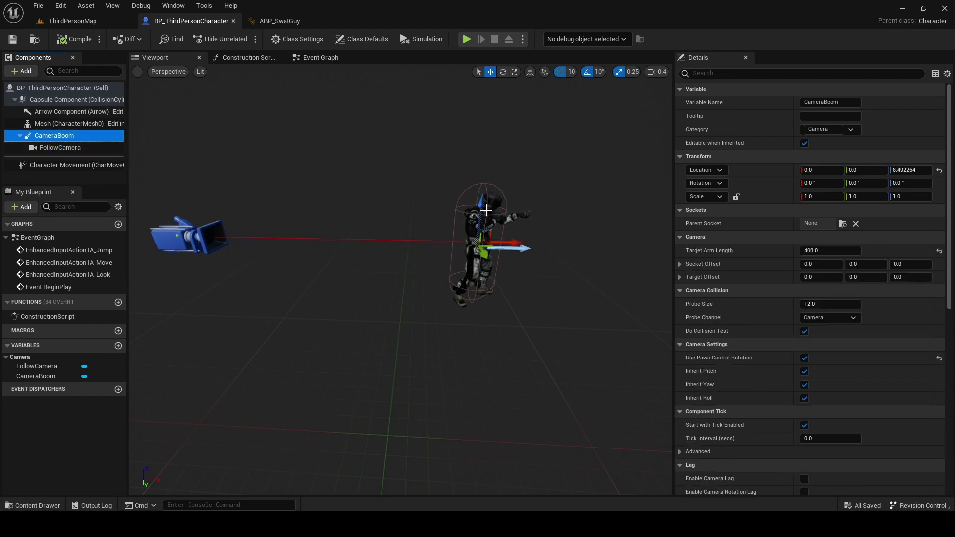
pyautogui.moveTo(483, 211); pyautogui.dragTo(483, 180)
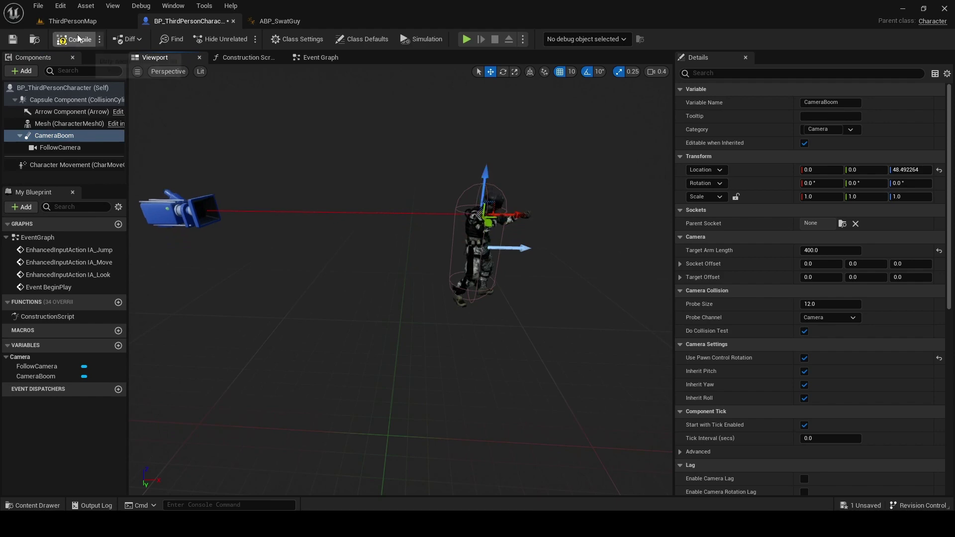
pyautogui.click(11, 39)
# - Play a maximized preview from the blueprint, run the character around to check the raised camera's framing, and close the preview
pyautogui.click(467, 39)
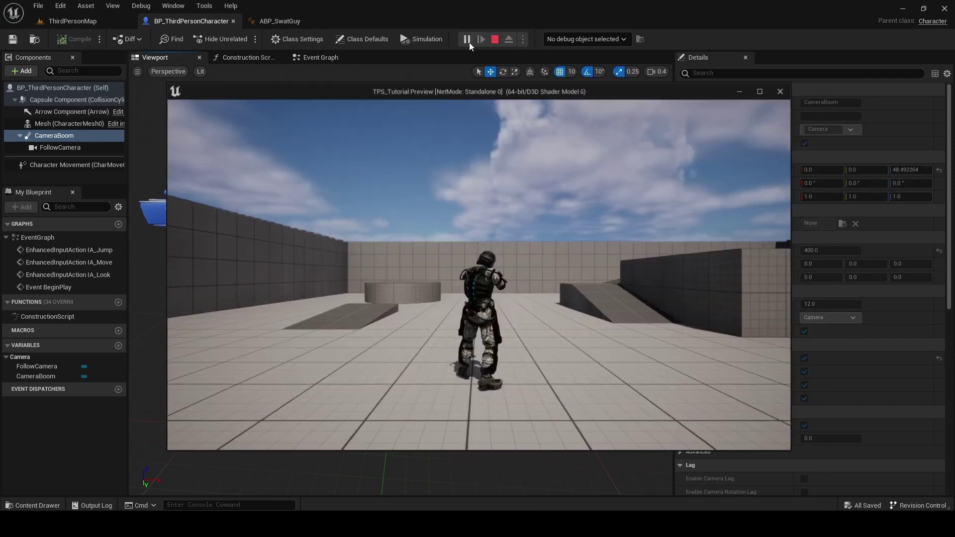
pyautogui.click(574, 285)
pyautogui.press('Escape')
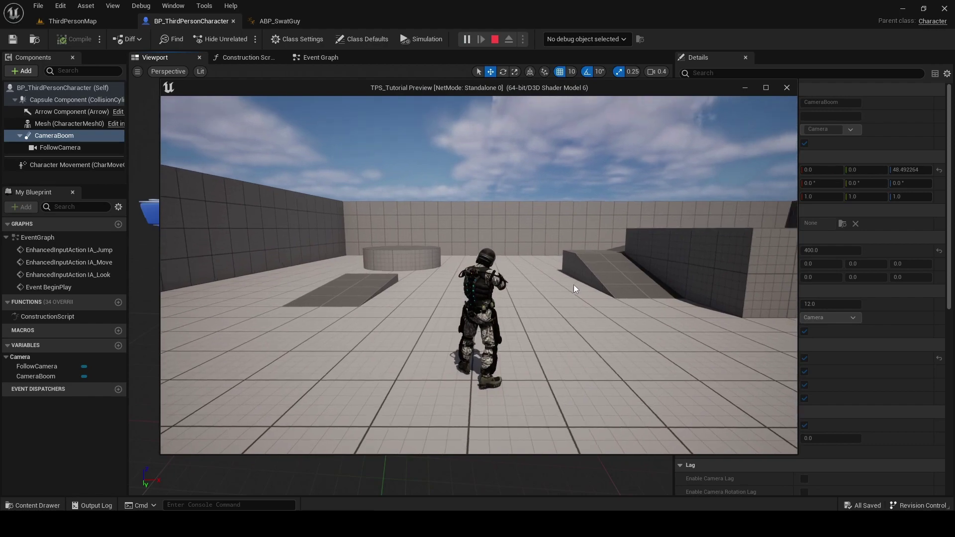
pyautogui.click(767, 88)
pyautogui.click(648, 204)
pyautogui.press('w')
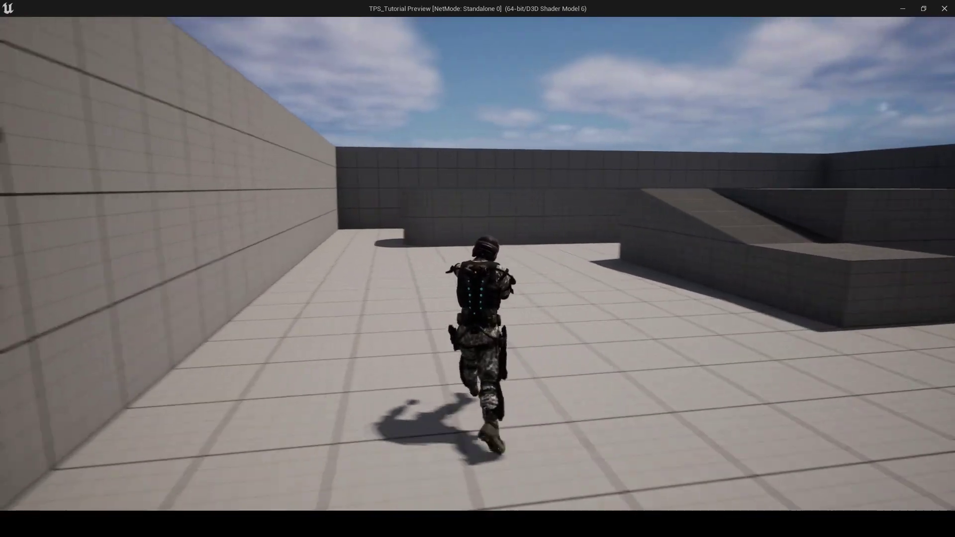
pyautogui.hotkey('shift', 'F1')
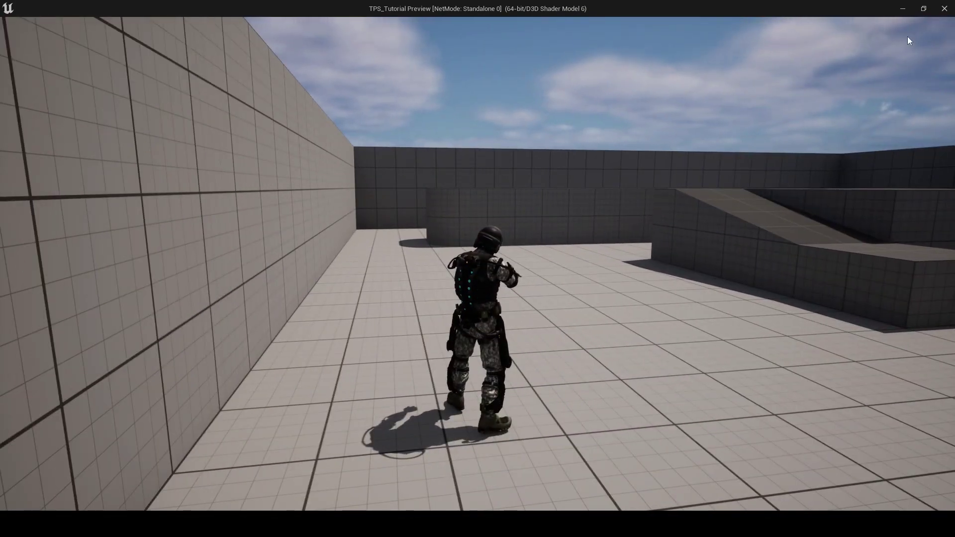
pyautogui.click(945, 8)
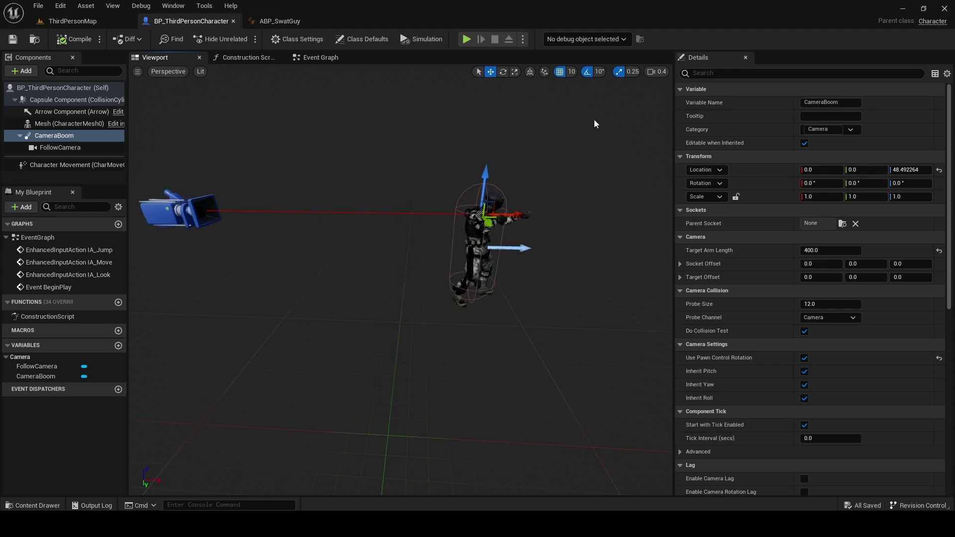
# - Try offsetting the CameraBoom to X 130, Y 70 with a preview of the framing, and undo the move
pyautogui.moveTo(523, 214); pyautogui.dragTo(655, 249)
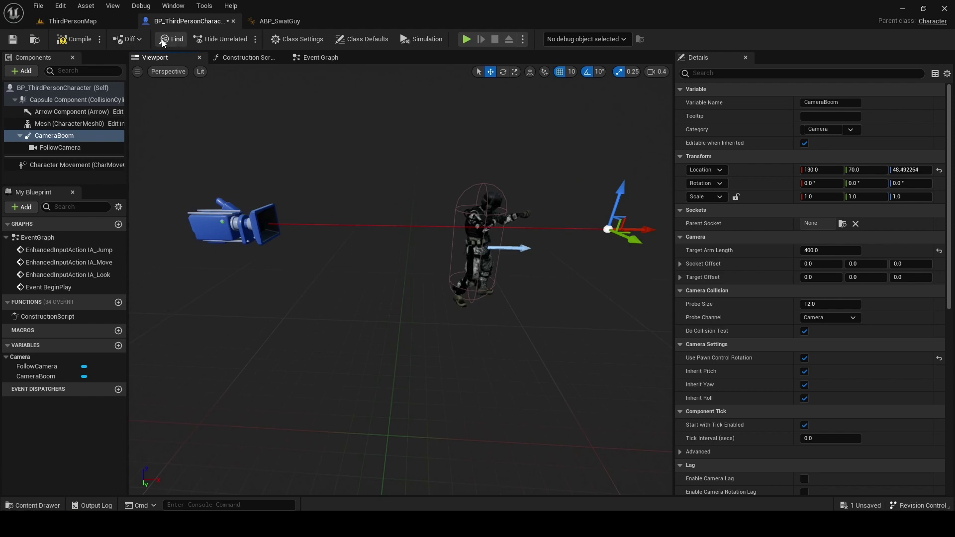
pyautogui.click(466, 39)
pyautogui.click(465, 36)
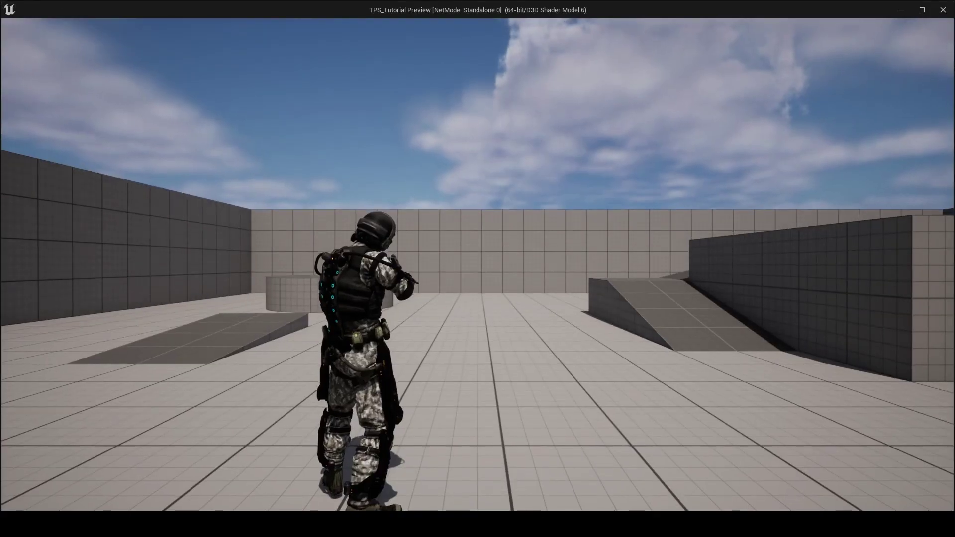
pyautogui.press('w')
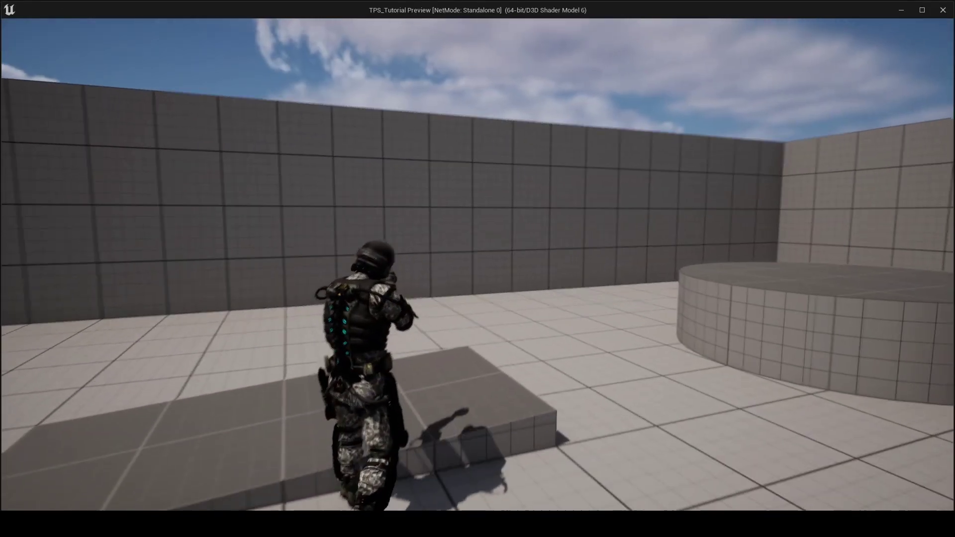
pyautogui.hotkey('shift', 'F1')
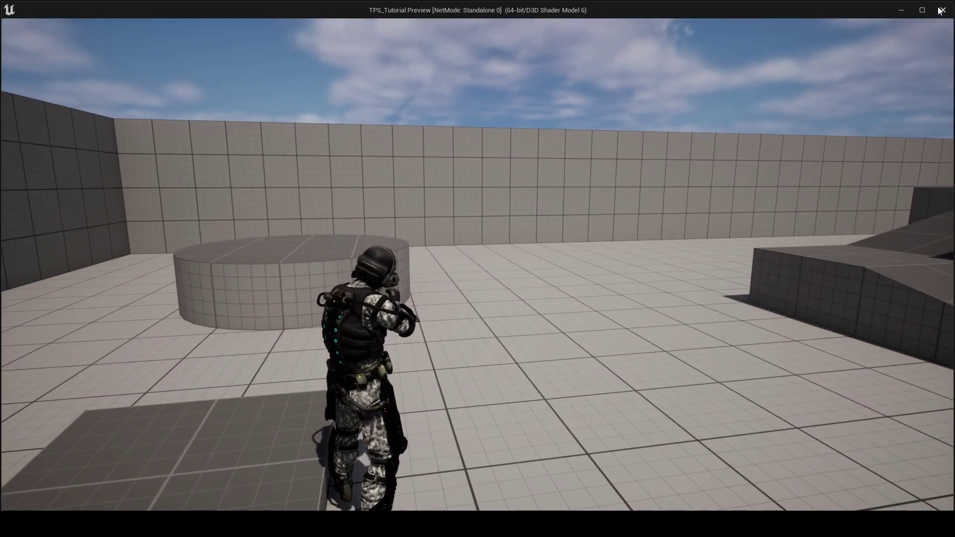
pyautogui.press('Escape')
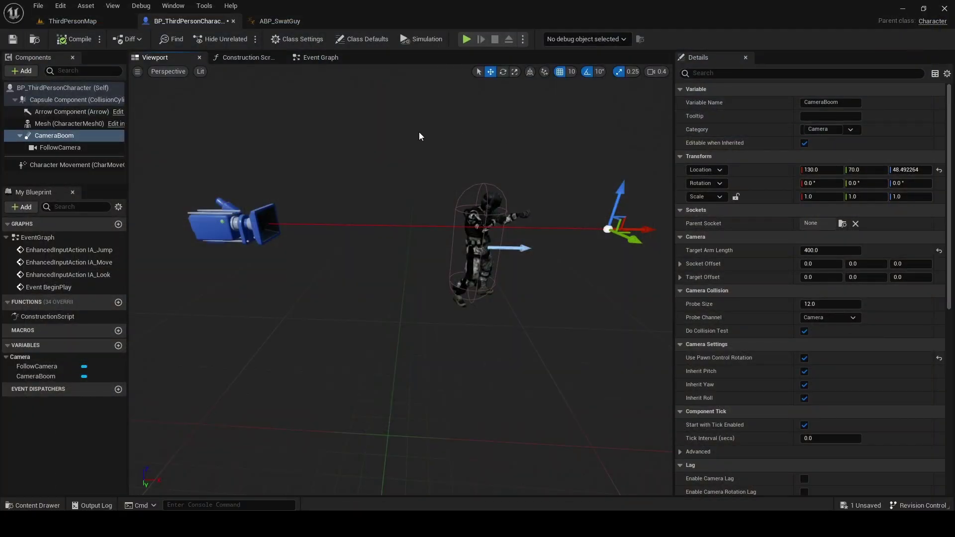
pyautogui.hotkey('ctrl', 'z')
pyautogui.hotkey('ctrl', 'z')
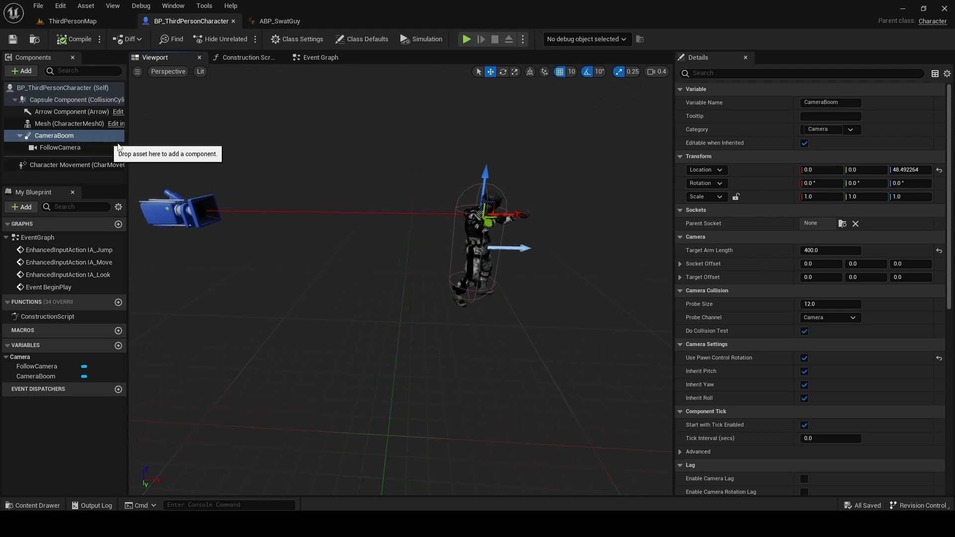
# - Set the CameraBoom's Target Arm Length to 200, save the blueprint, and preview the closer camera
pyautogui.click(844, 252)
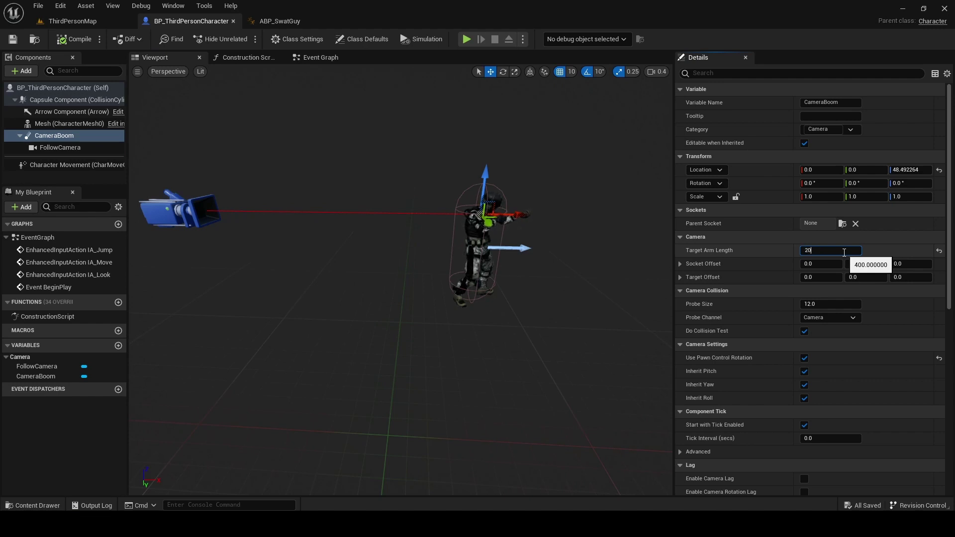
pyautogui.press('Return')
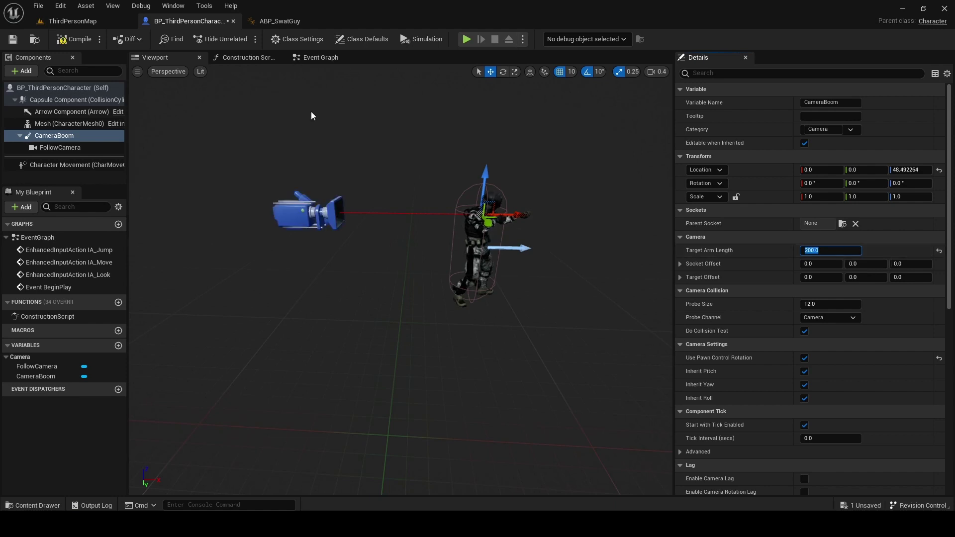
pyautogui.click(13, 39)
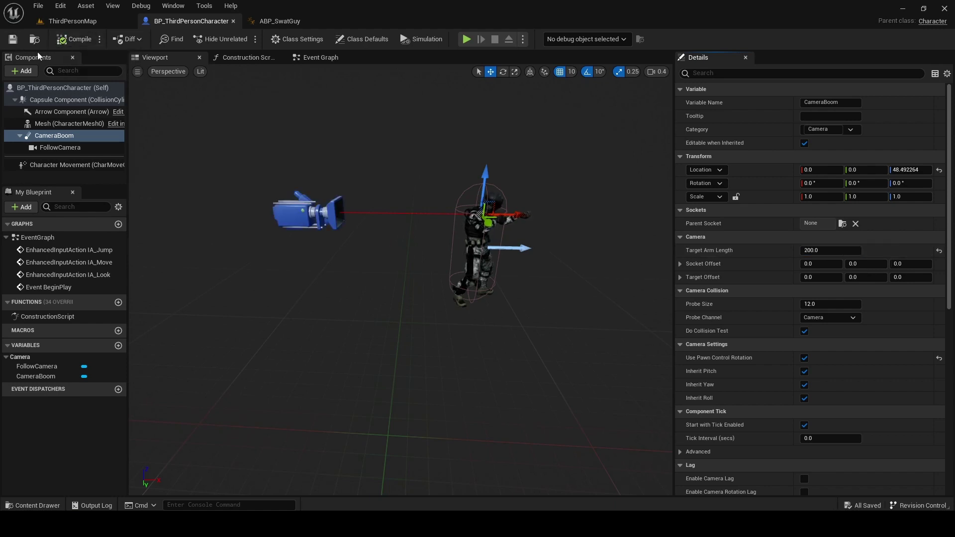
pyautogui.click(466, 39)
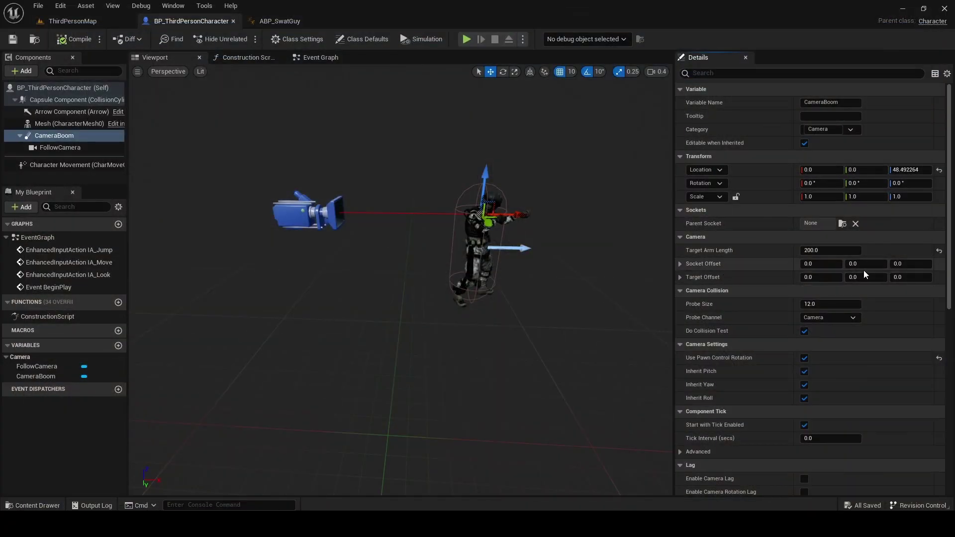
# - Set the CameraBoom's Socket Offset Y to 50, then compile and save the blueprint
pyautogui.moveTo(527, 278); pyautogui.dragTo(637, 279, button='right')
pyautogui.press('a')
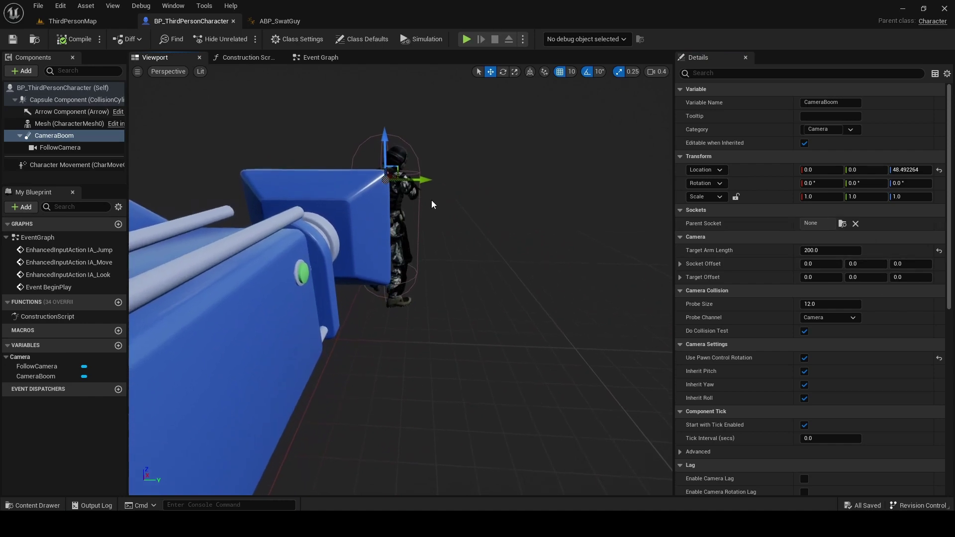
pyautogui.press('s')
pyautogui.press('d')
pyautogui.moveTo(431, 204); pyautogui.dragTo(432, 204, button='right')
pyautogui.click(873, 264)
pyautogui.click(872, 265)
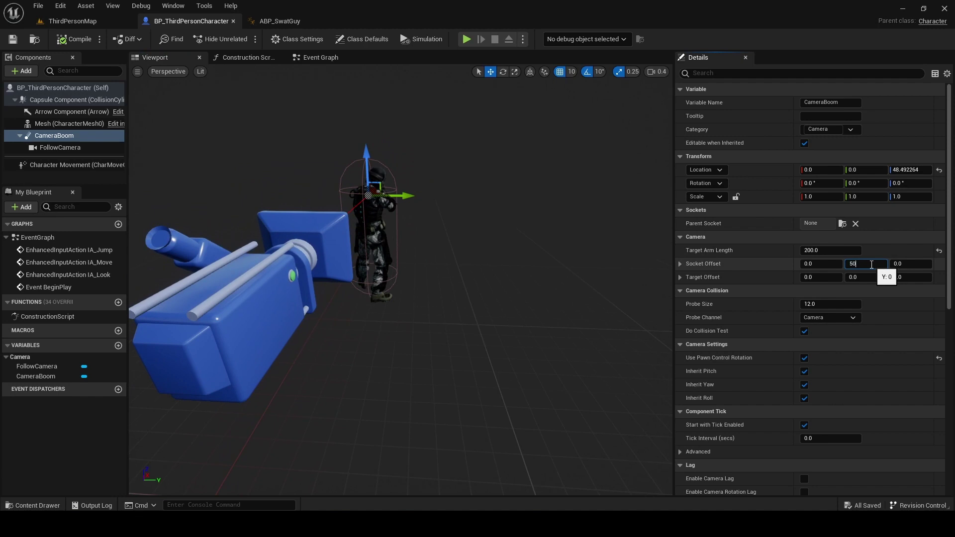
pyautogui.write('50')
pyautogui.press('Return')
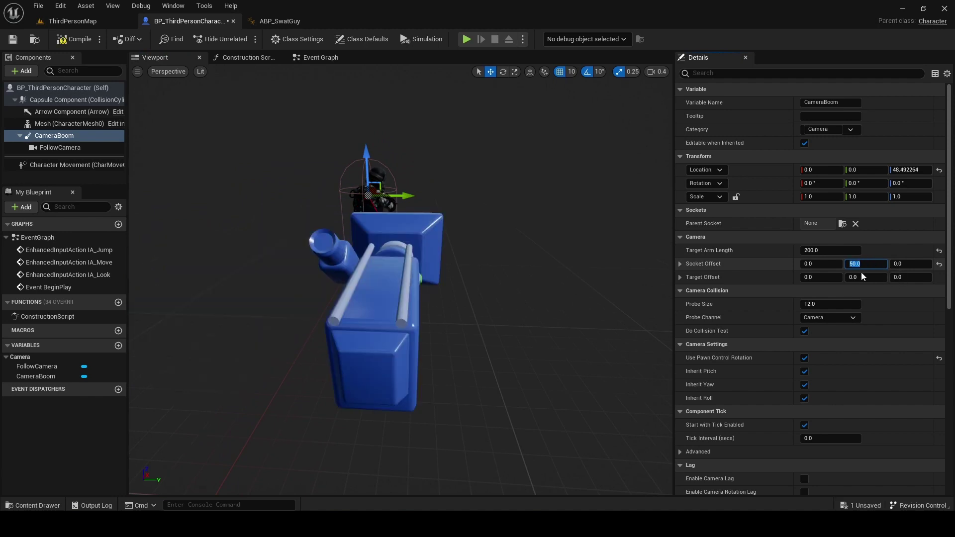
pyautogui.click(12, 39)
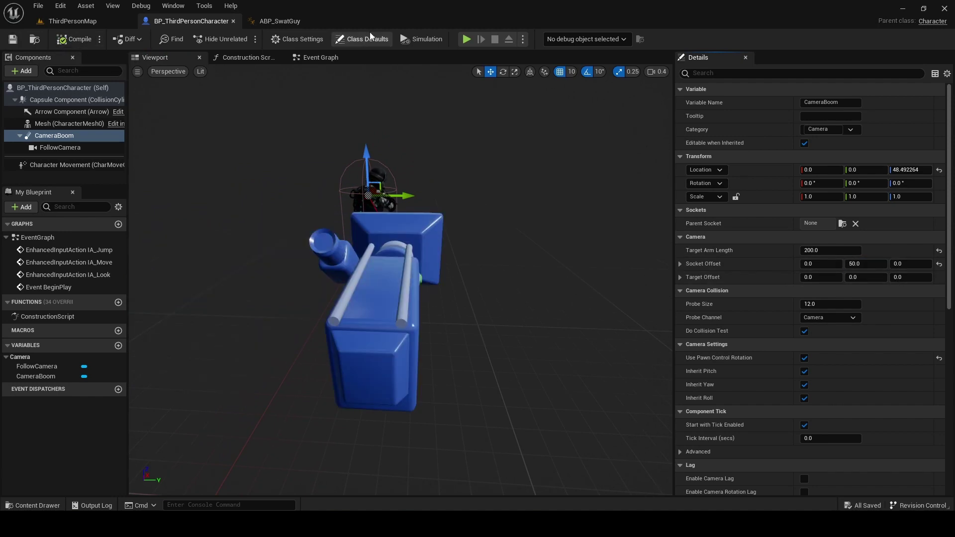
# - Play a preview to check the over-the-shoulder camera framing, and close it
pyautogui.click(466, 39)
pyautogui.click(494, 148)
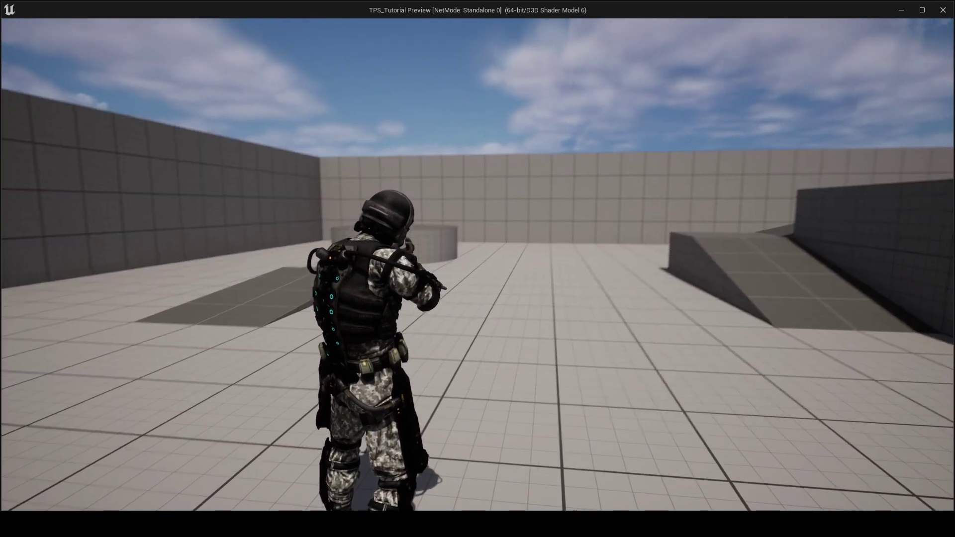
pyautogui.click(944, 10)
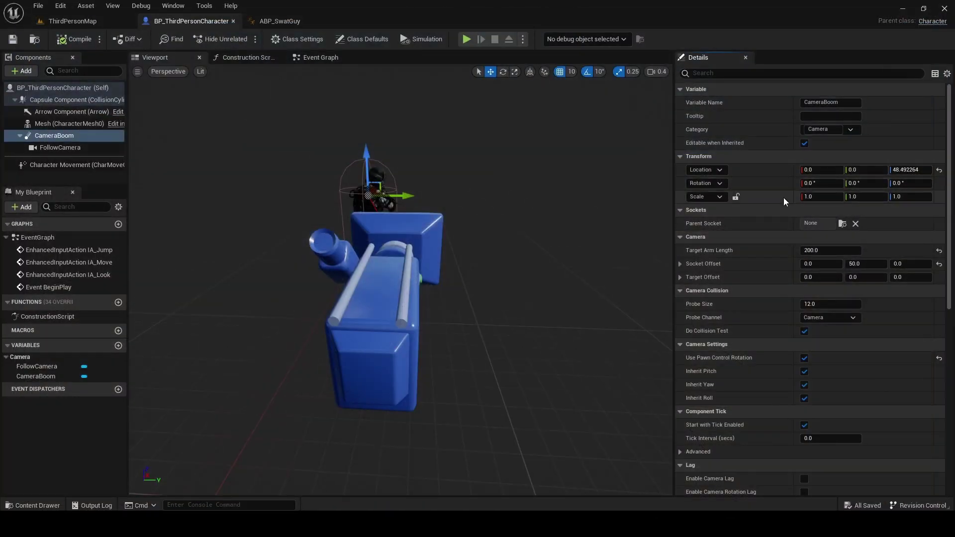
# - Set the CameraBoom's Target Arm Length to 300, then compile and save the blueprint
pyautogui.click(846, 249)
pyautogui.write('30')
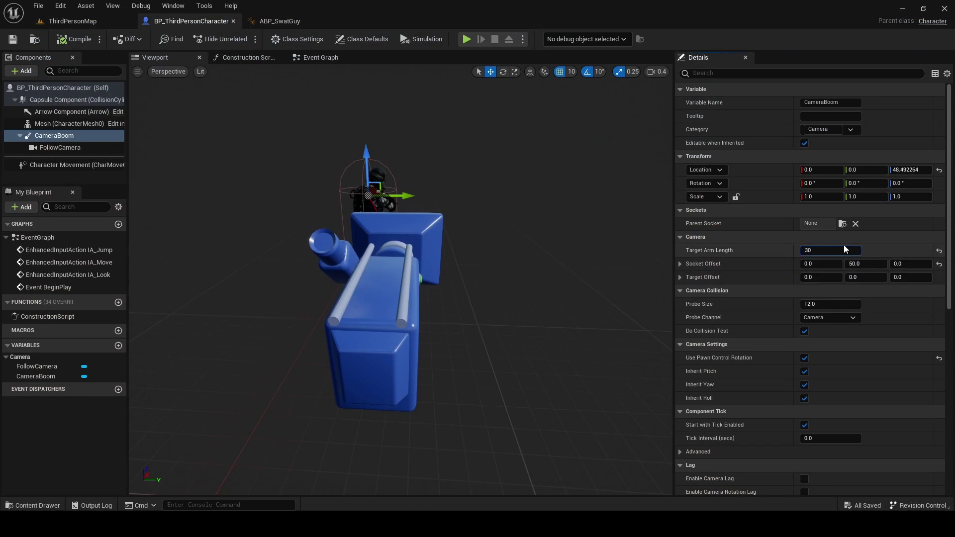
pyautogui.write('0')
pyautogui.press('Return')
pyautogui.click(74, 39)
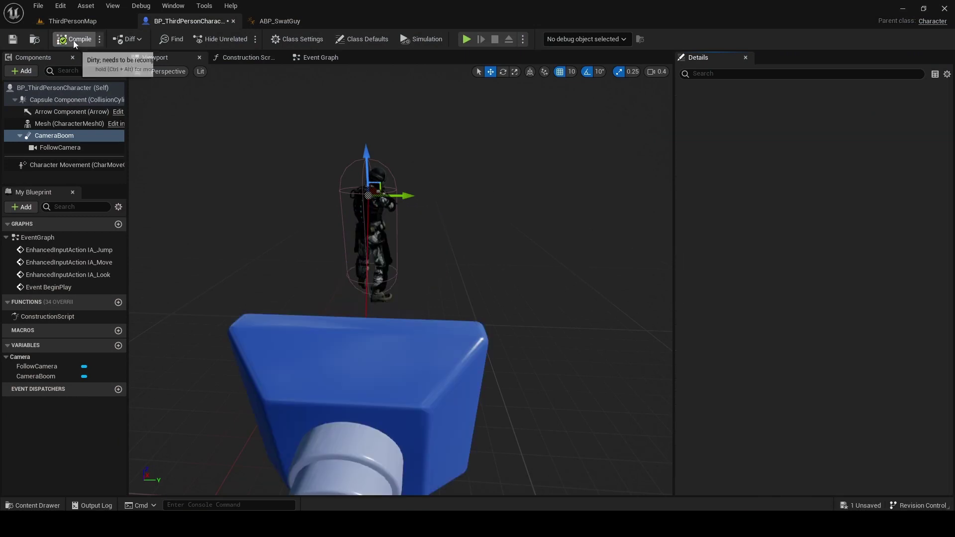
pyautogui.click(13, 38)
# - Play a preview and run the character forward to check the camera with the longer arm
pyautogui.click(467, 40)
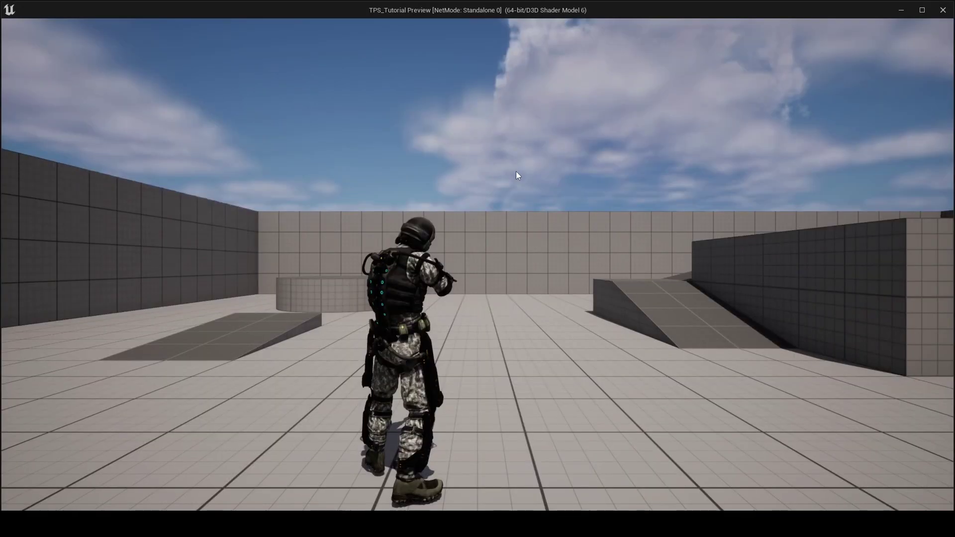
pyautogui.press('w')
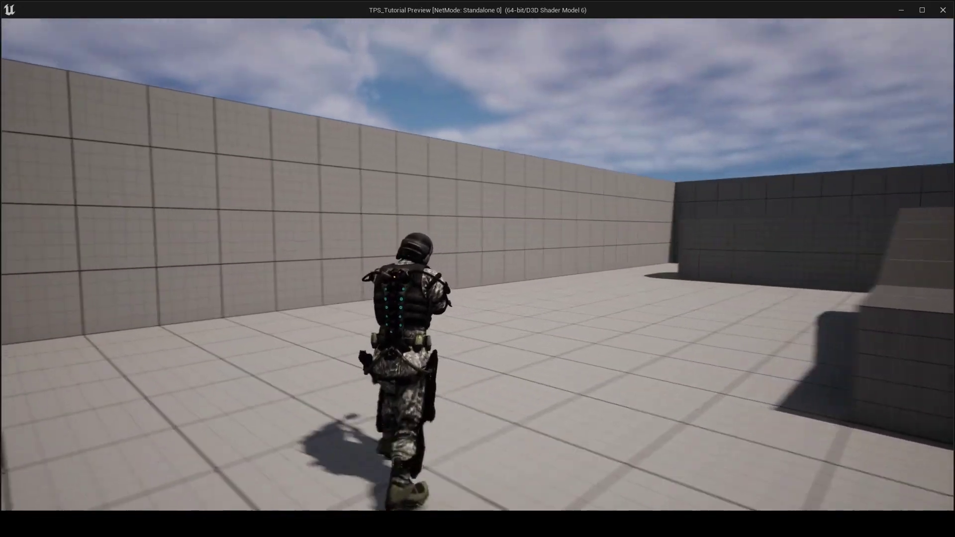
# - Close the running game preview and set the CameraBoom's Socket Offset Y to 70
pyautogui.hotkey('shift', 'F1')
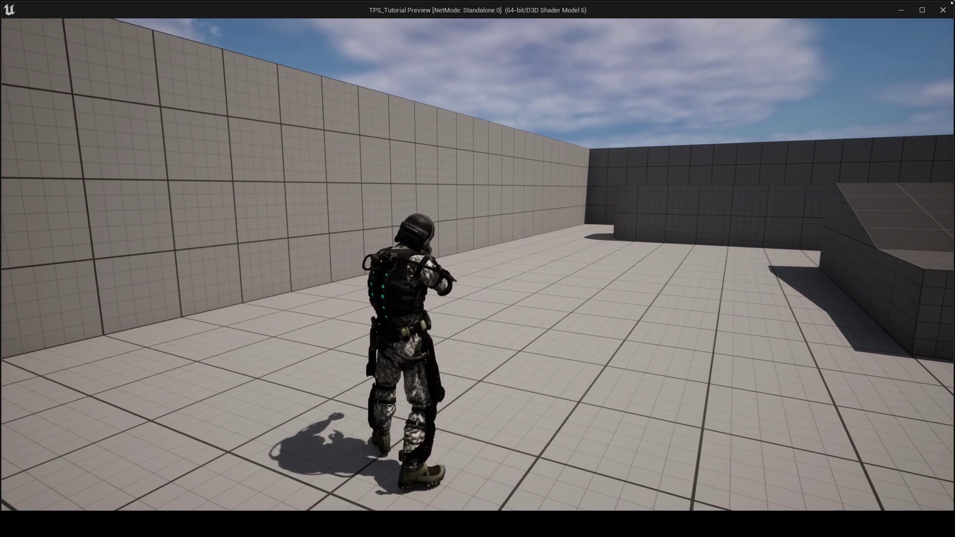
pyautogui.click(943, 9)
pyautogui.click(873, 265)
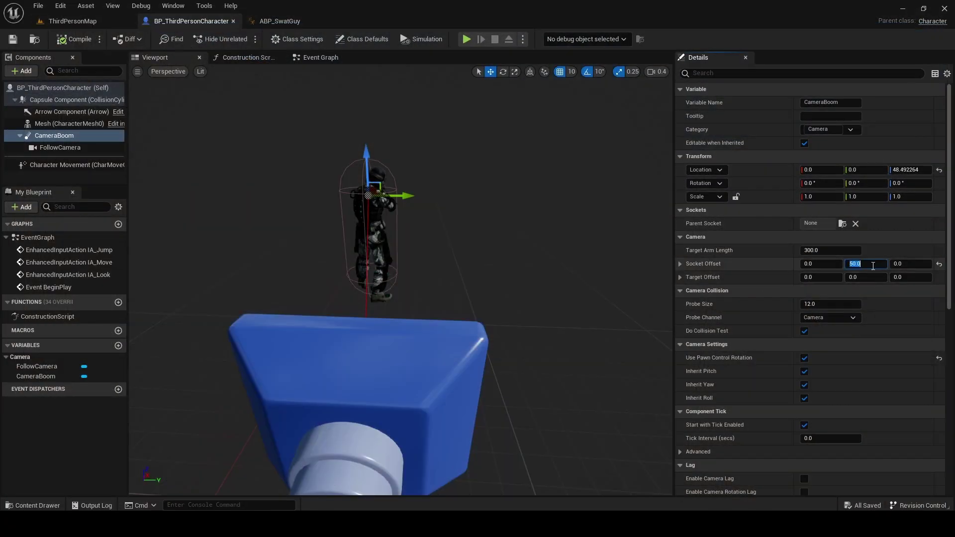
pyautogui.write('70')
pyautogui.press('Return')
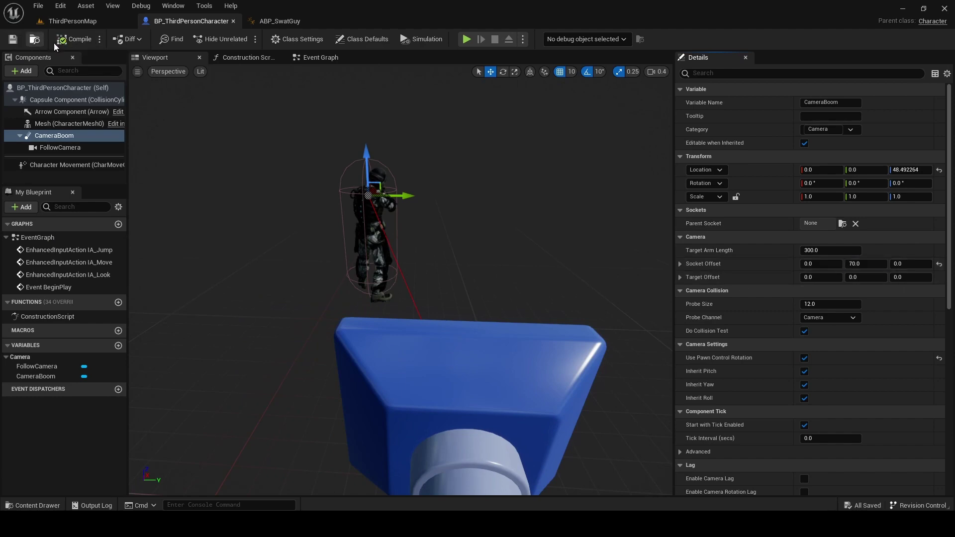
# - Playtest the new camera offset by running the character forward around the level, and end the preview
pyautogui.click(467, 39)
pyautogui.press('w')
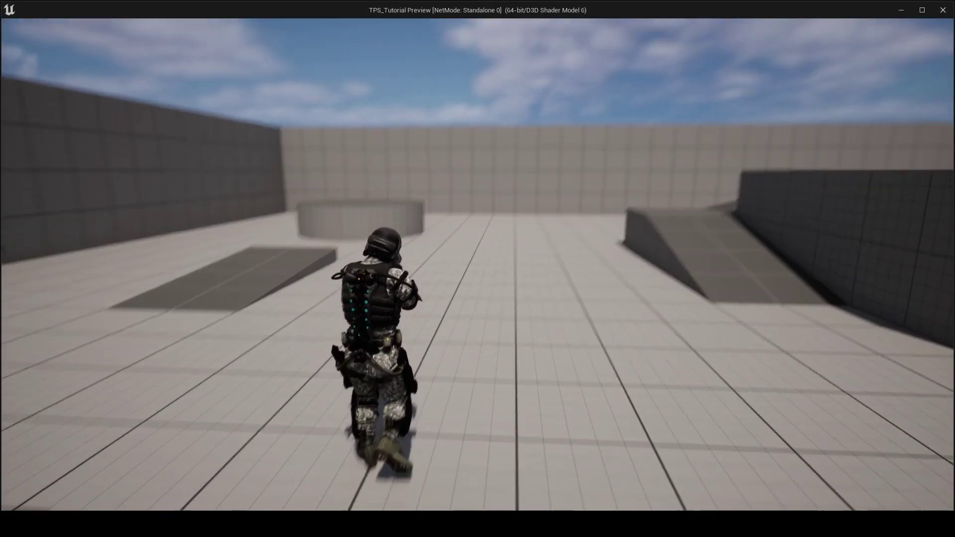
pyautogui.press('w')
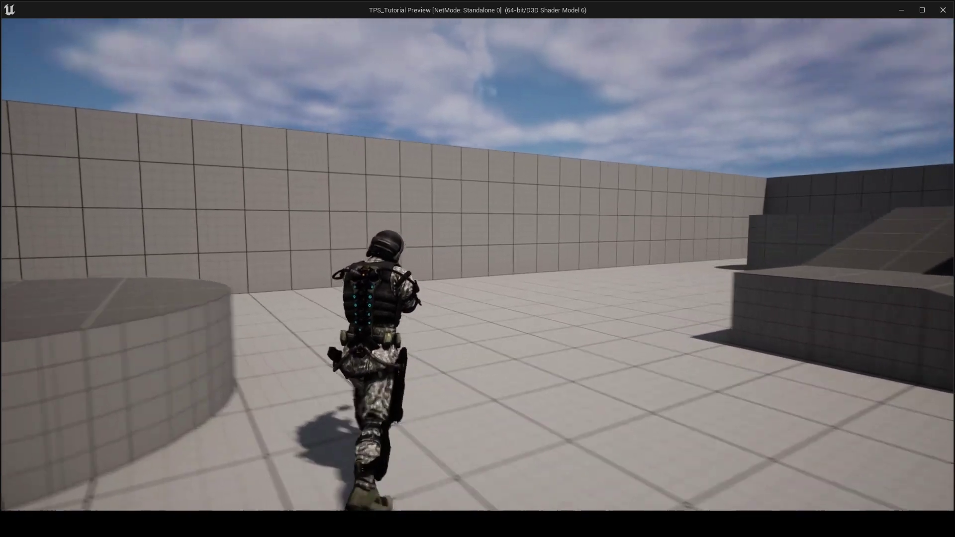
pyautogui.press('w')
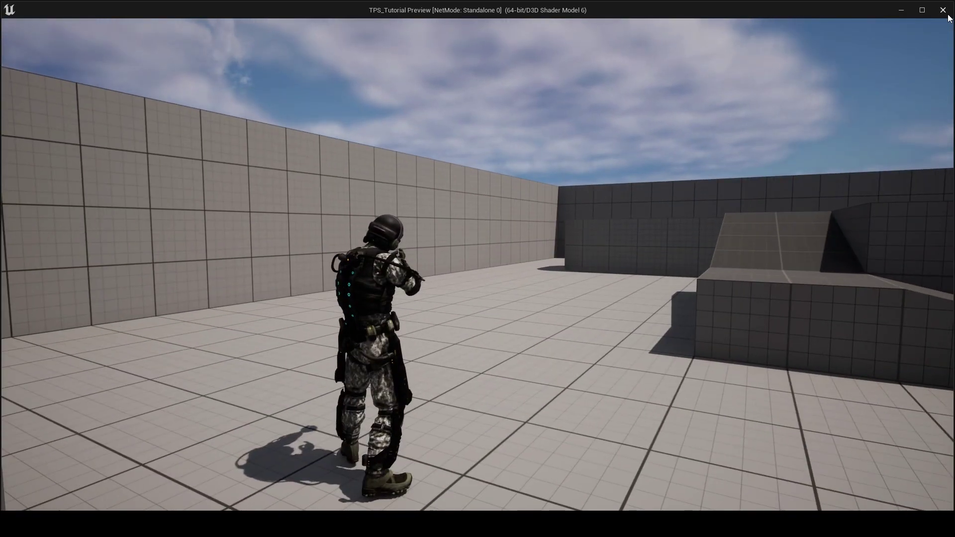
pyautogui.press('Escape')
# - Save the BP_ThirdPersonCharacter blueprint and close its editor
pyautogui.moveTo(469, 273); pyautogui.dragTo(331, 224)
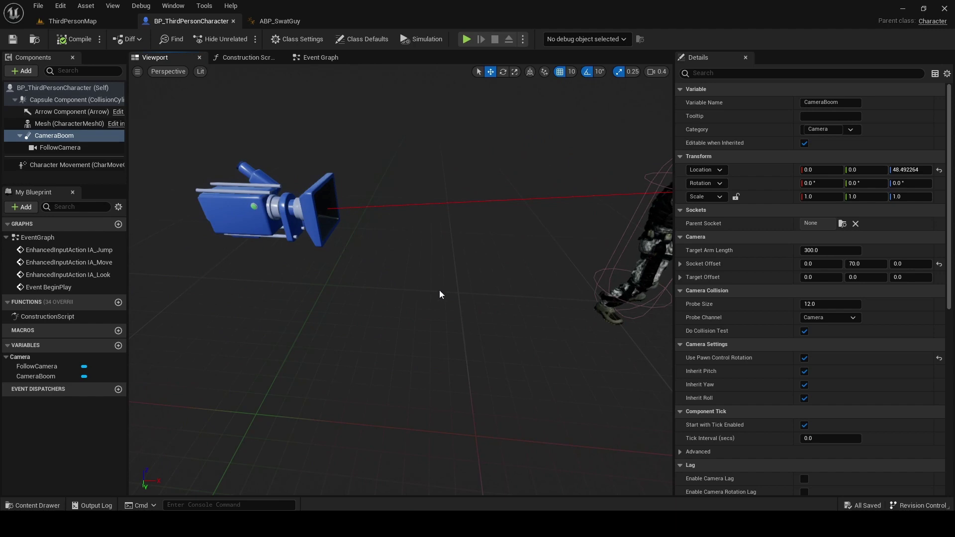
pyautogui.moveTo(451, 286); pyautogui.dragTo(456, 284, button='right')
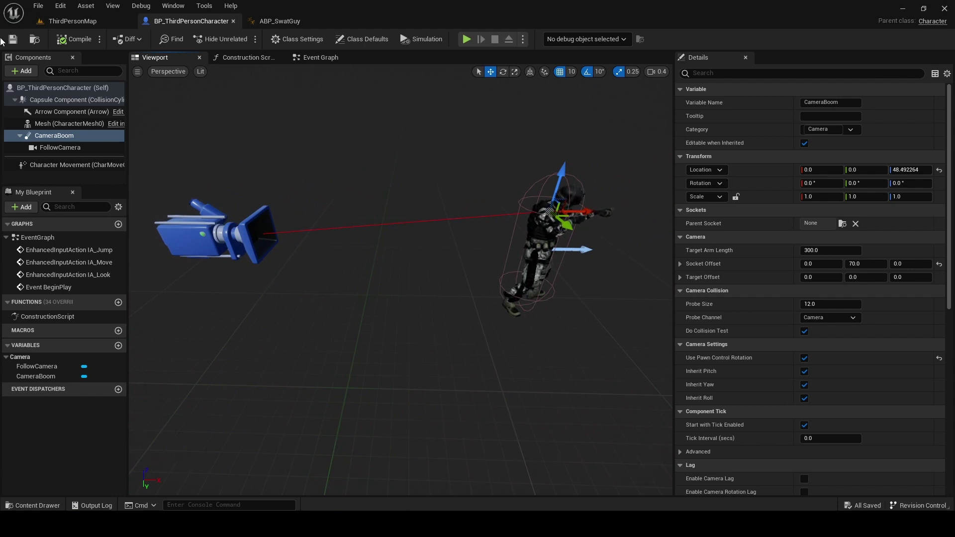
pyautogui.click(13, 39)
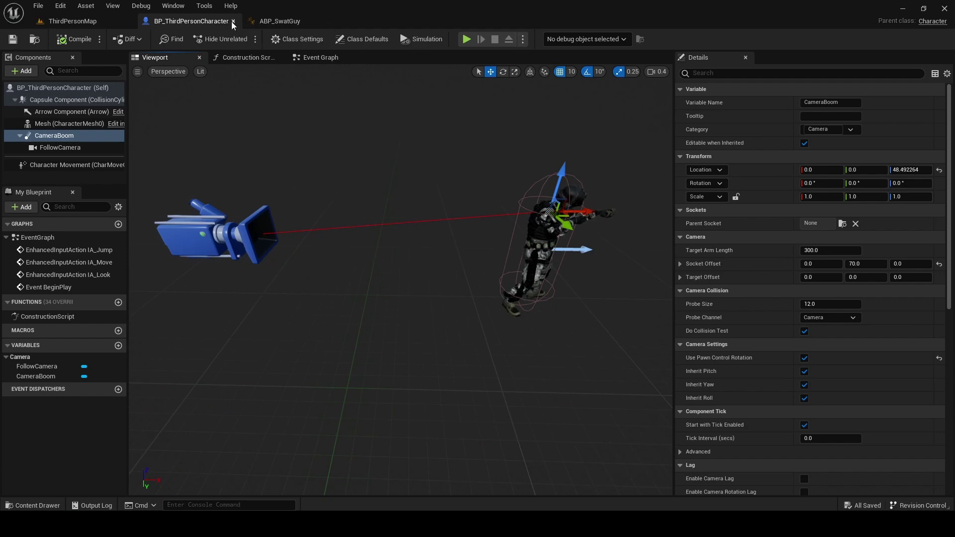
pyautogui.click(233, 22)
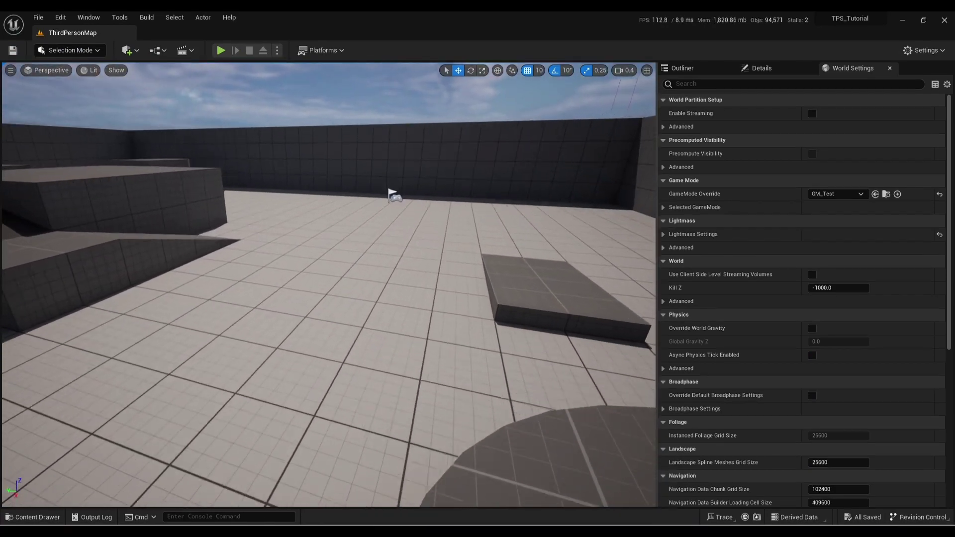
# - Open the BP_ThirdPersonCharacter blueprint from the ThirdPerson/Blueprints content folder
pyautogui.press('w')
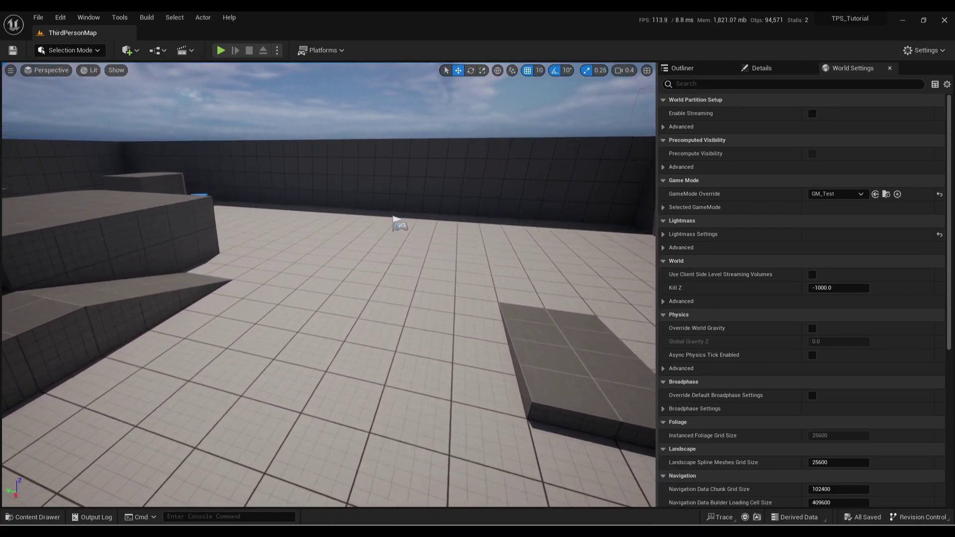
pyautogui.press('w')
pyautogui.press('w')
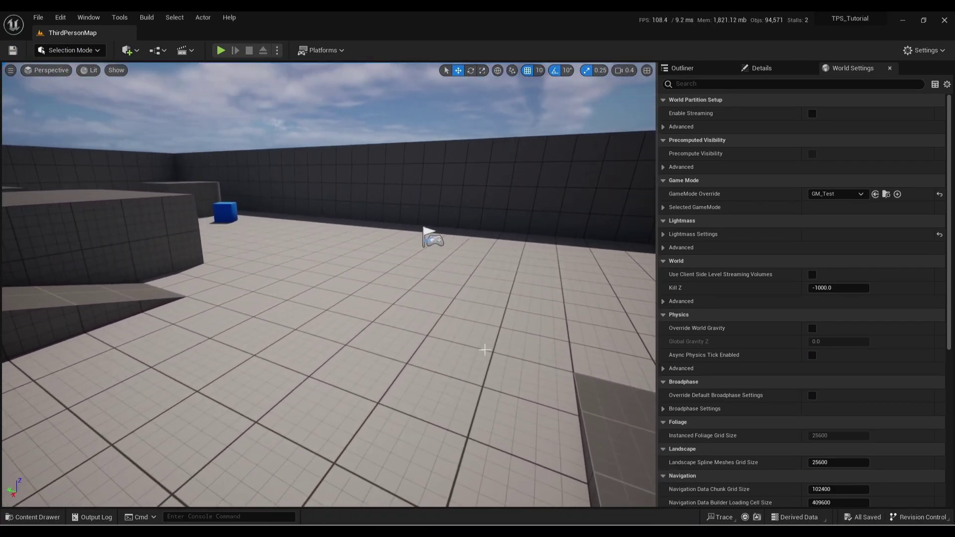
pyautogui.hotkey('ctrl', 'space')
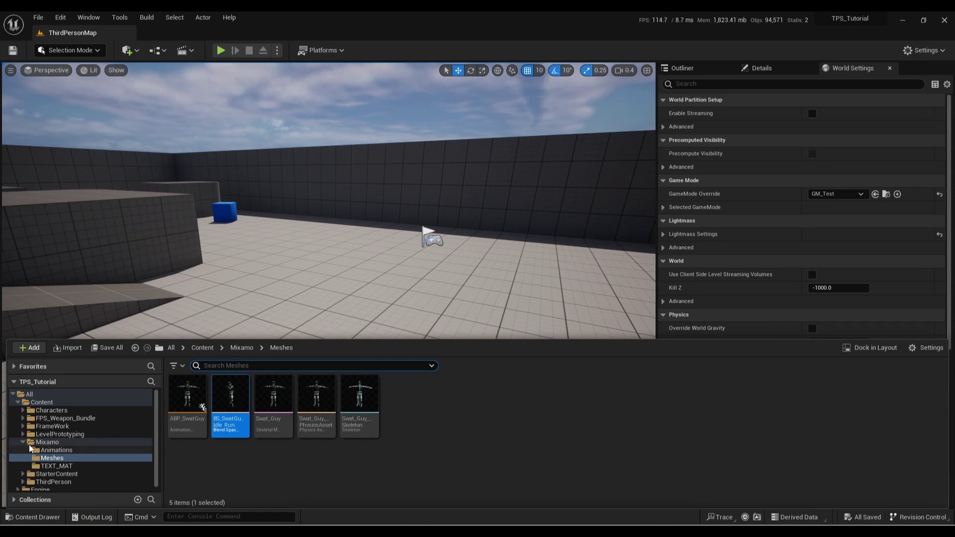
pyautogui.doubleClick(47, 442)
pyautogui.click(55, 458)
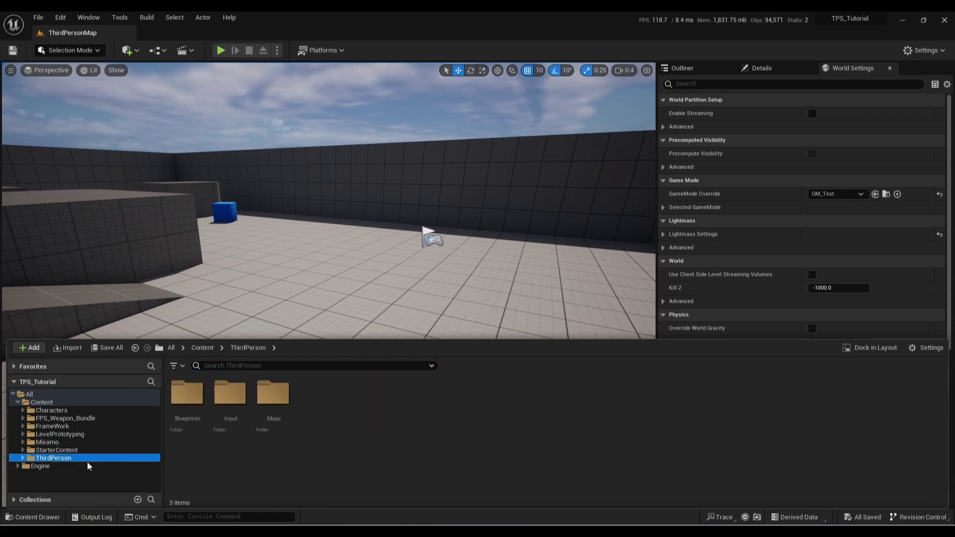
pyautogui.click(187, 395)
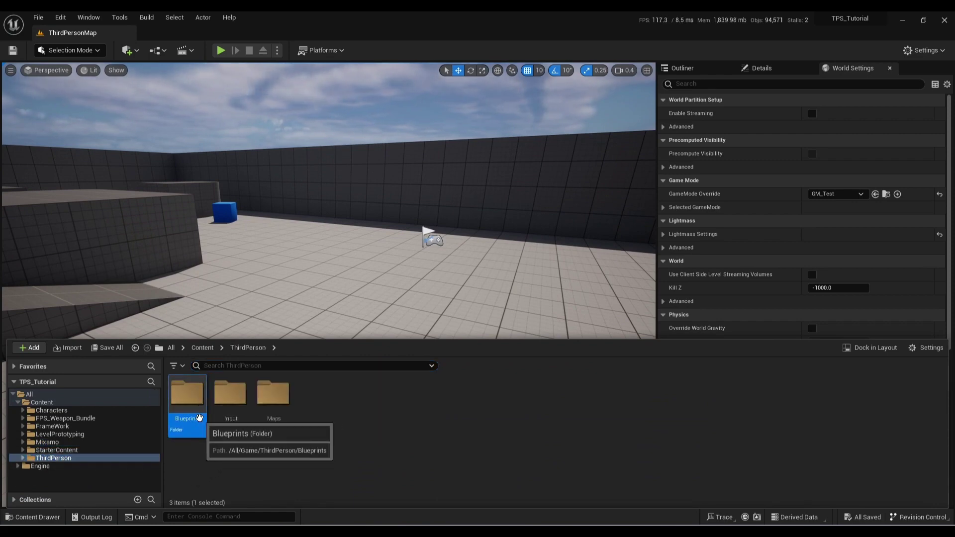
pyautogui.press('F2')
pyautogui.click(217, 473)
pyautogui.doubleClick(187, 396)
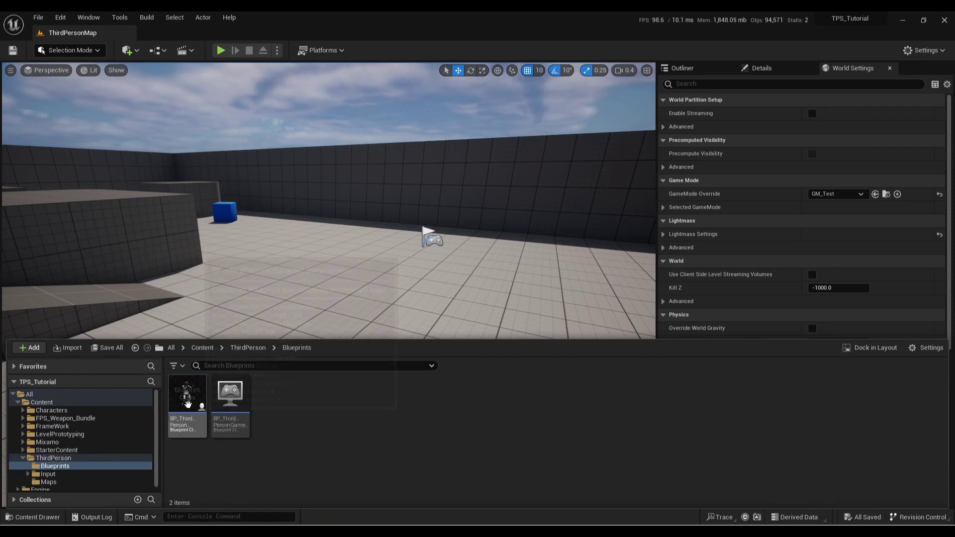
pyautogui.doubleClick(196, 428)
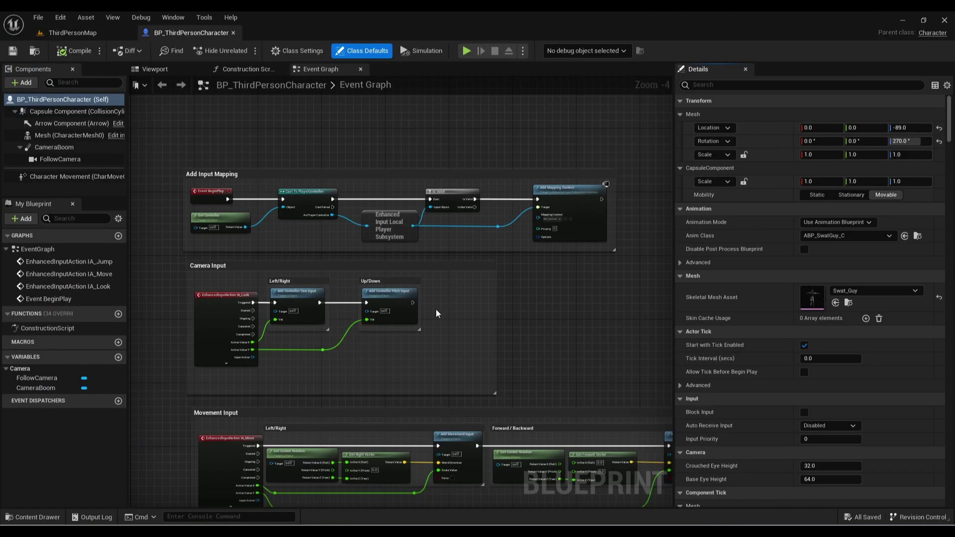
# - Examine the placement of the character and camera in the blueprint's 3D view
pyautogui.click(154, 69)
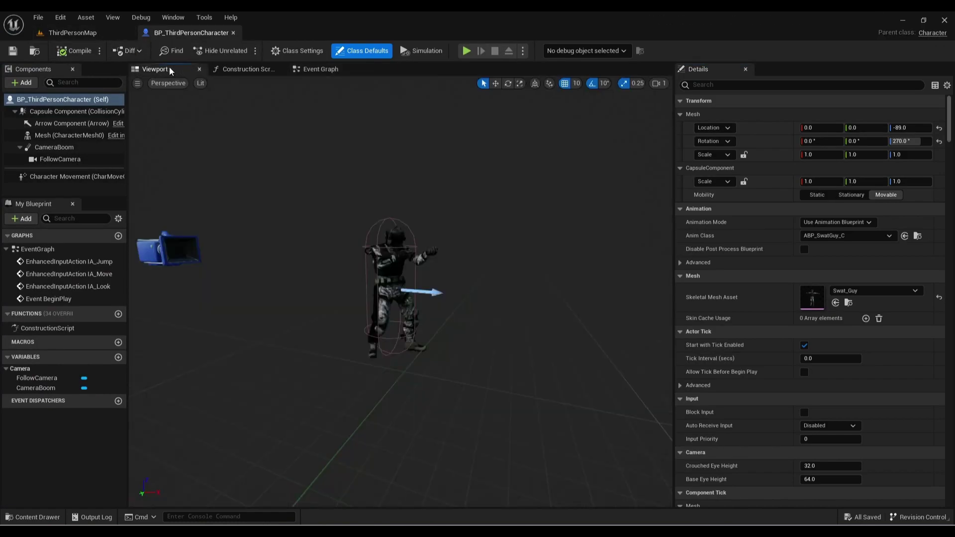
pyautogui.press('a')
pyautogui.moveTo(400, 291); pyautogui.dragTo(403, 106, button='right')
pyautogui.scroll(-3, 401, 291)
# - Run the game preview, walk the character forward to check the over-the-shoulder view, and end the preview
pyautogui.click(467, 51)
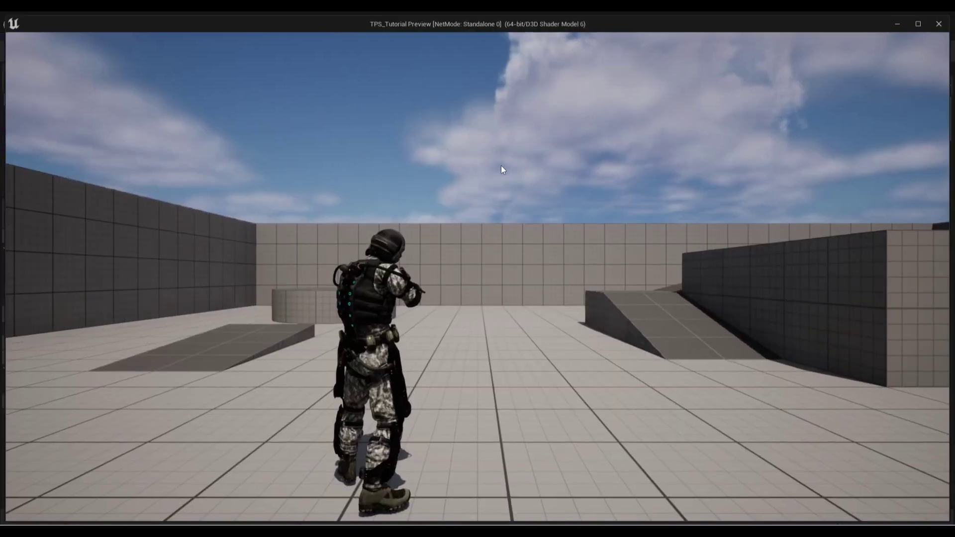
pyautogui.press('w')
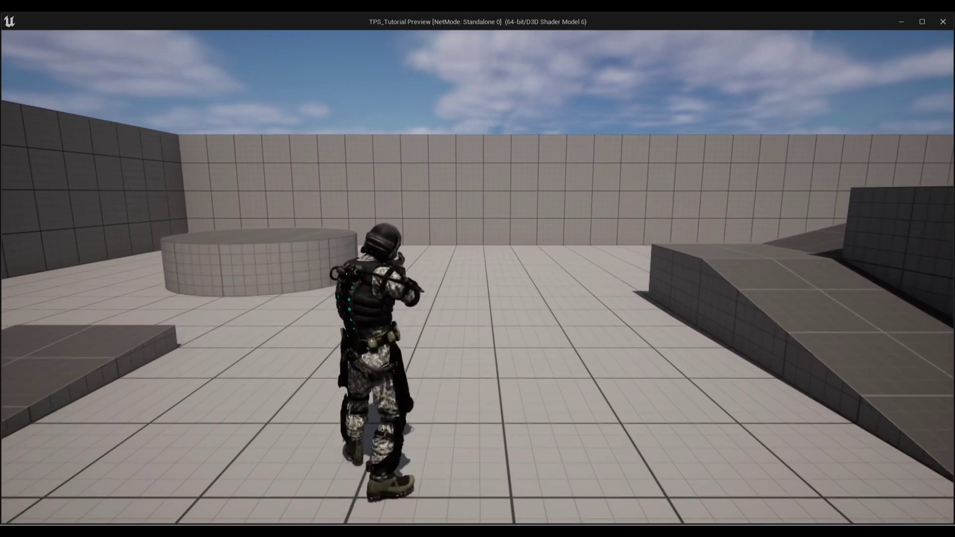
pyautogui.hotkey('shift', 'F1')
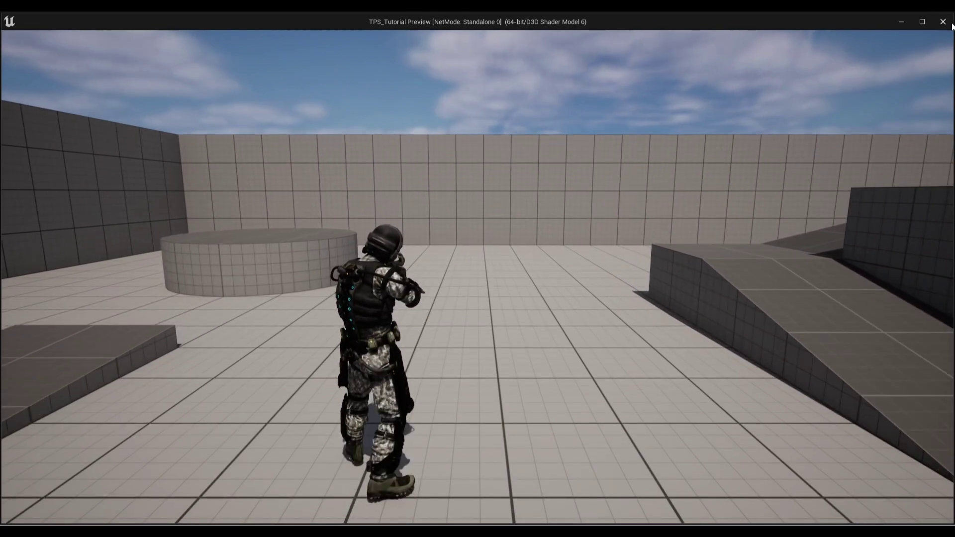
pyautogui.press('Escape')
# - Create an Input Action named IA_ADS in the ThirdPerson/Input/Actions folder
pyautogui.hotkey('ctrl', 'space')
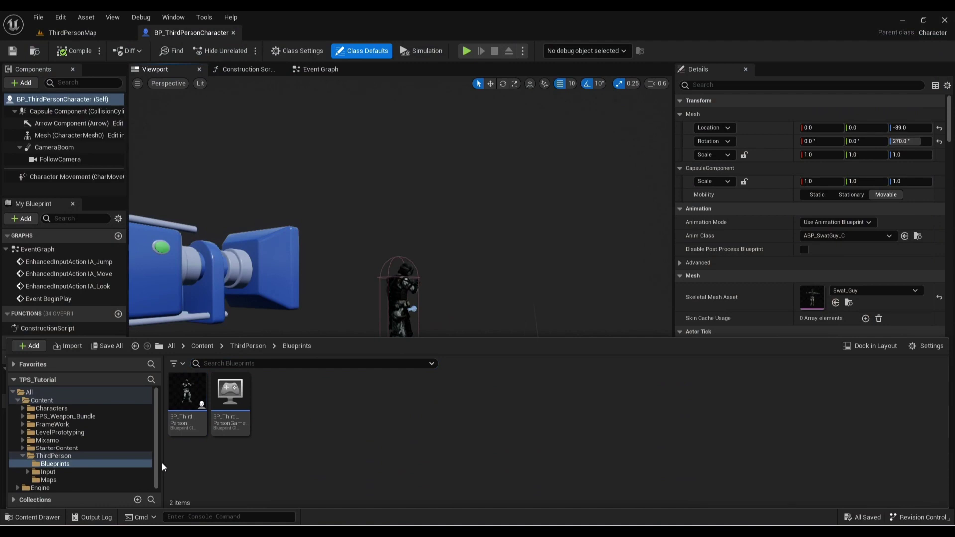
pyautogui.click(100, 473)
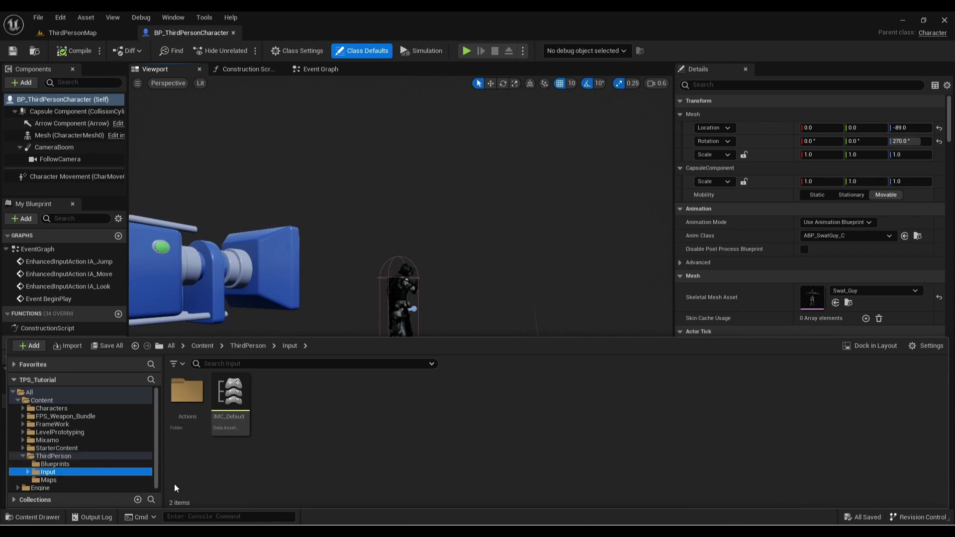
pyautogui.doubleClick(187, 393)
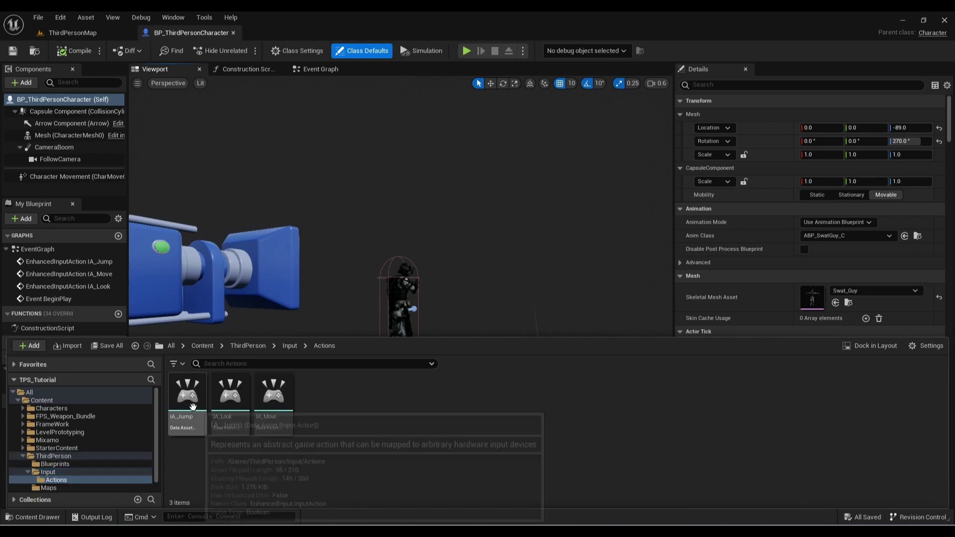
pyautogui.rightClick(333, 431)
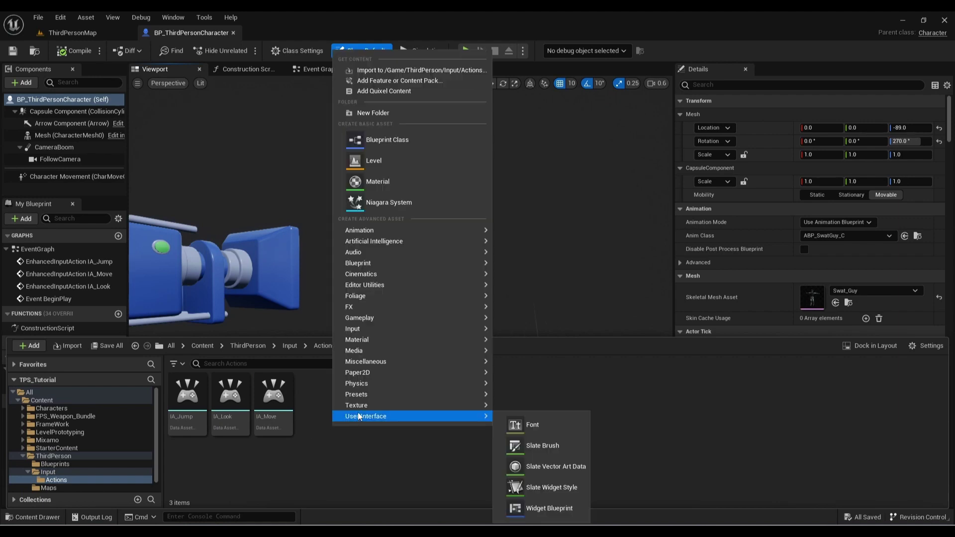
pyautogui.moveTo(390, 332)
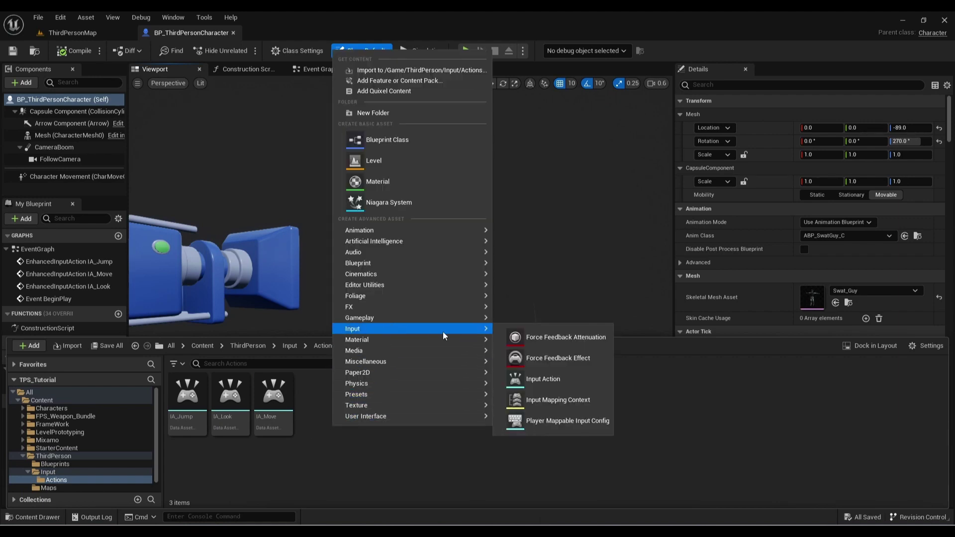
pyautogui.click(542, 379)
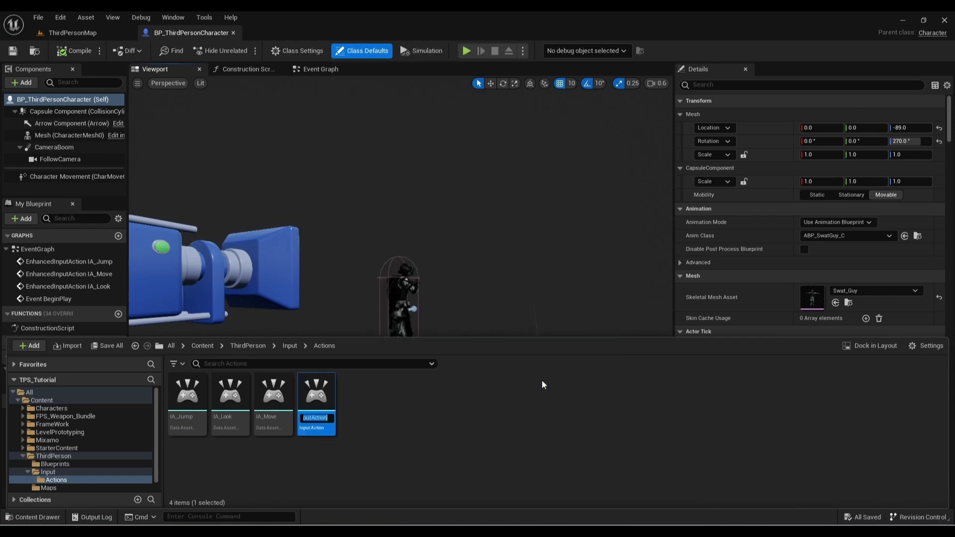
pyautogui.write('IA_ADS')
pyautogui.press('Return')
pyautogui.click(464, 444)
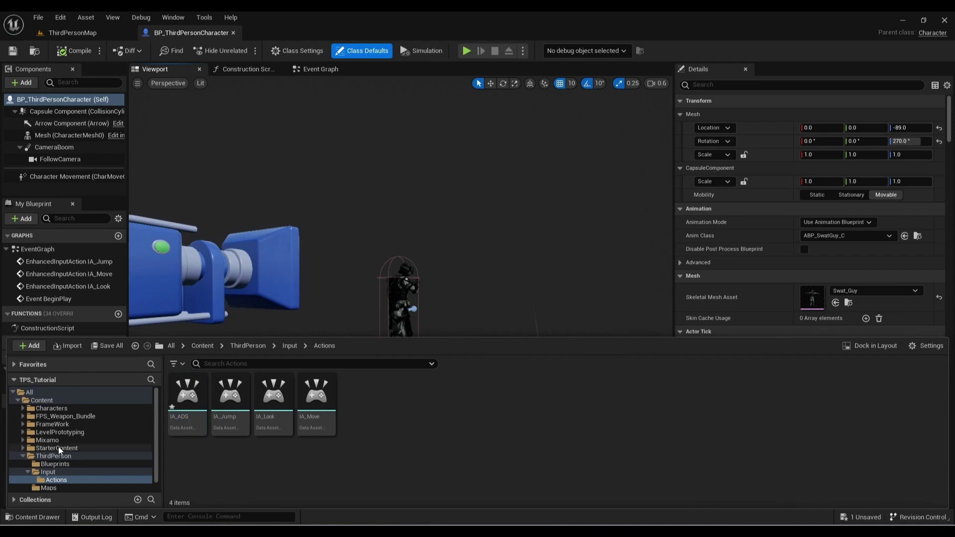
# - Add a mapping for IA_ADS to the IMC_Default input mapping context and dock its window with the other editors
pyautogui.click(64, 473)
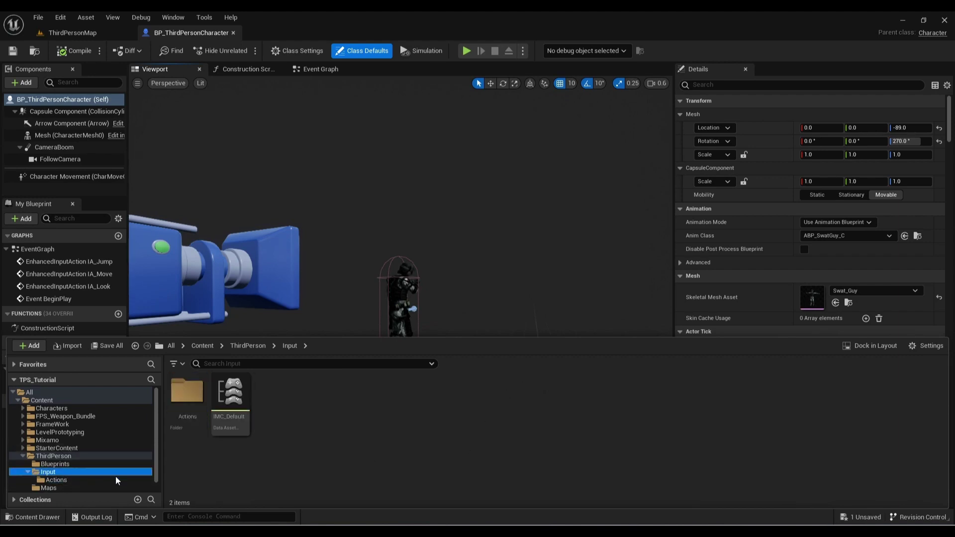
pyautogui.doubleClick(238, 437)
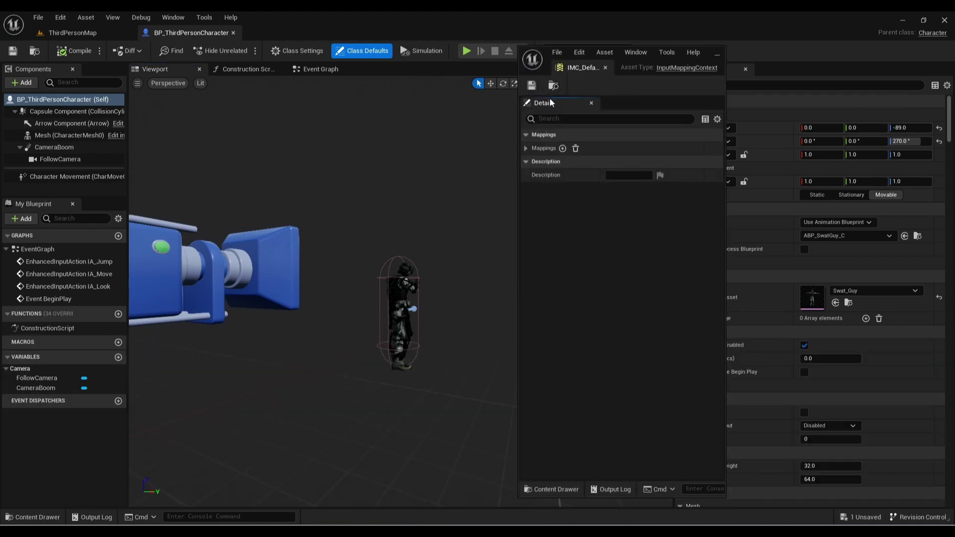
pyautogui.click(526, 148)
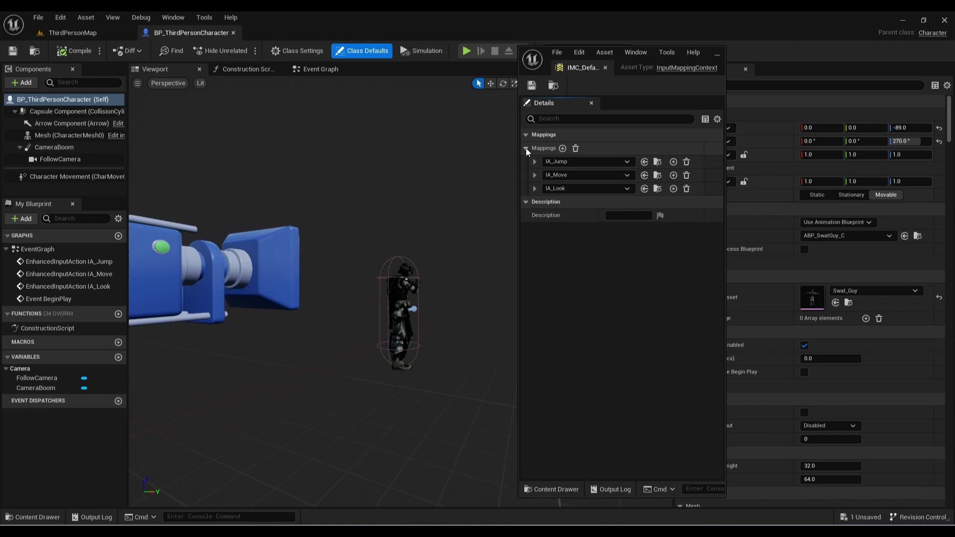
pyautogui.click(562, 148)
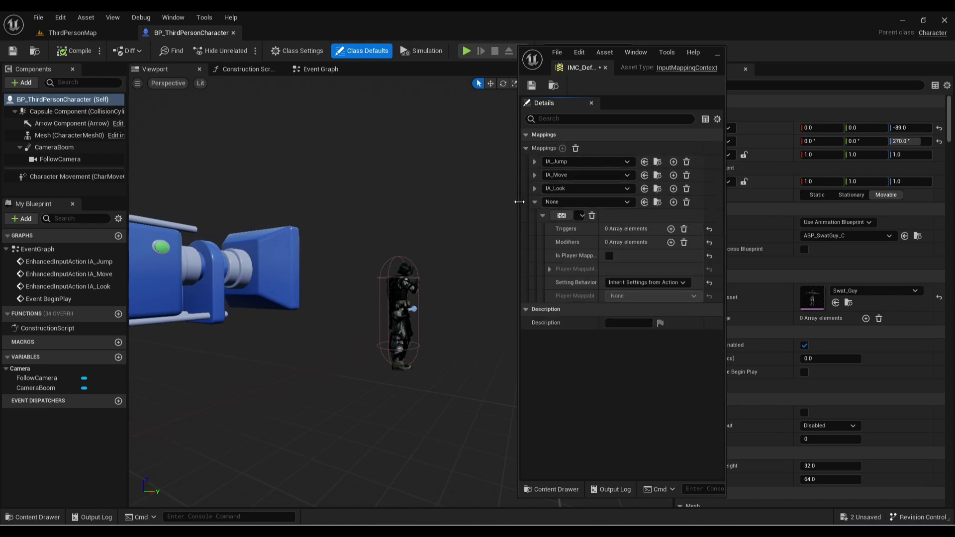
pyautogui.click(576, 202)
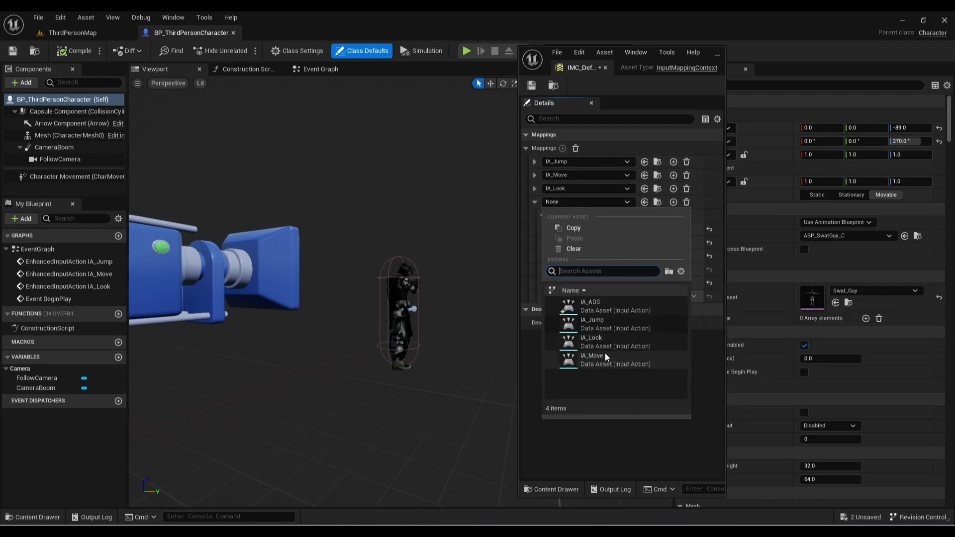
pyautogui.click(597, 306)
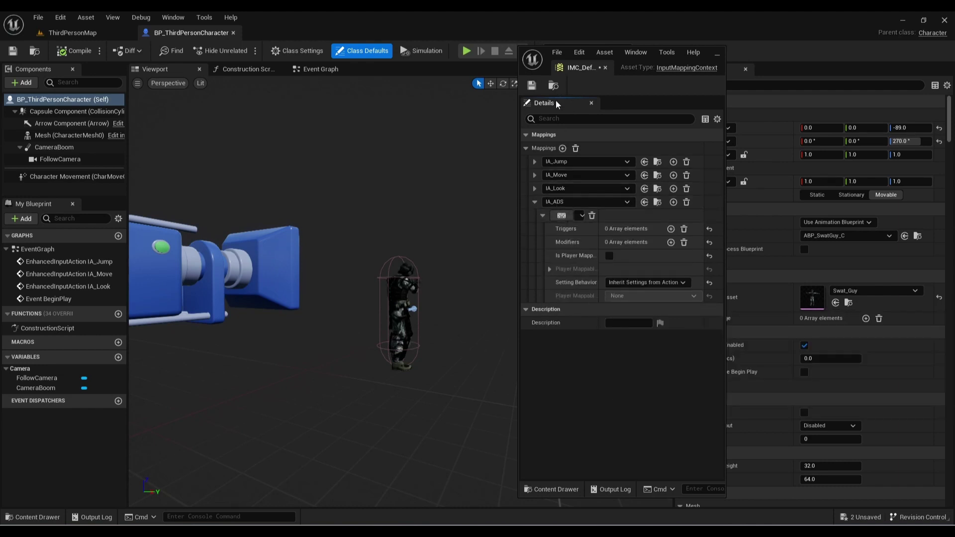
pyautogui.moveTo(557, 104); pyautogui.dragTo(275, 34)
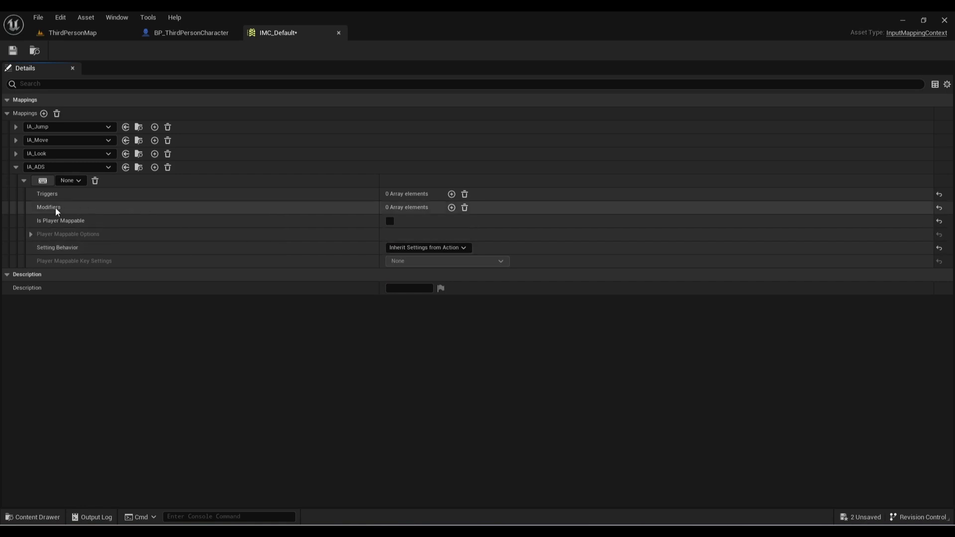
# - Bind the IA_ADS mapping in IMC_Default to the Right Mouse Button input
pyautogui.click(46, 180)
pyautogui.rightClick(46, 181)
pyautogui.click(217, 392)
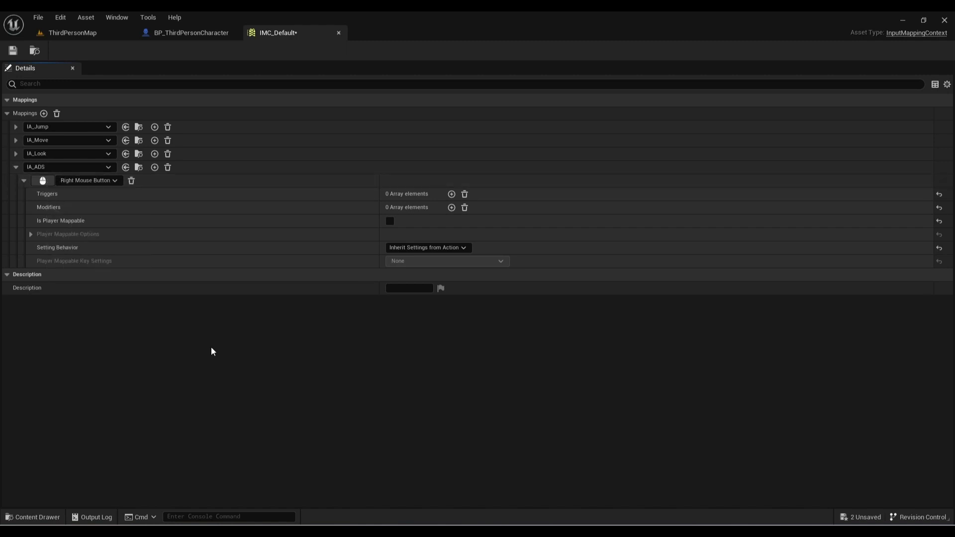
pyautogui.click(115, 181)
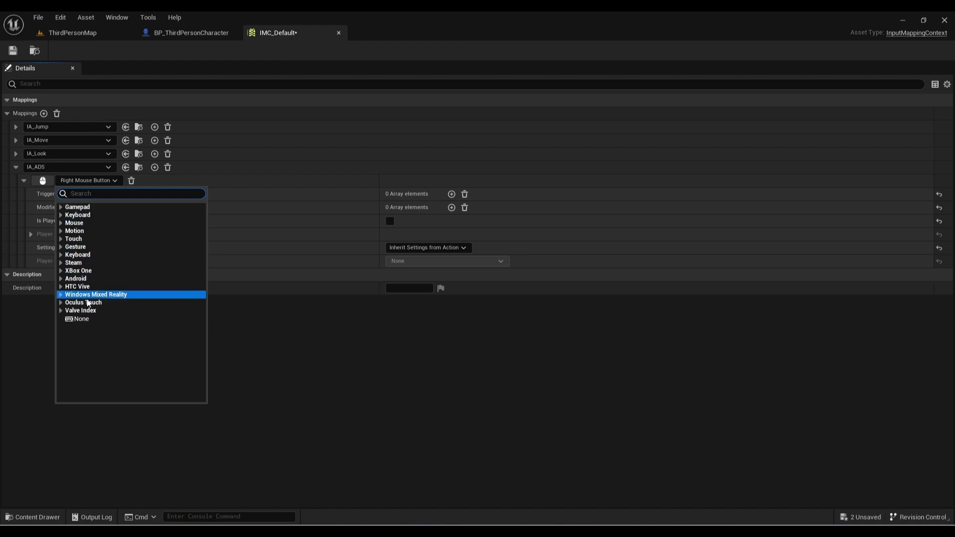
pyautogui.click(277, 380)
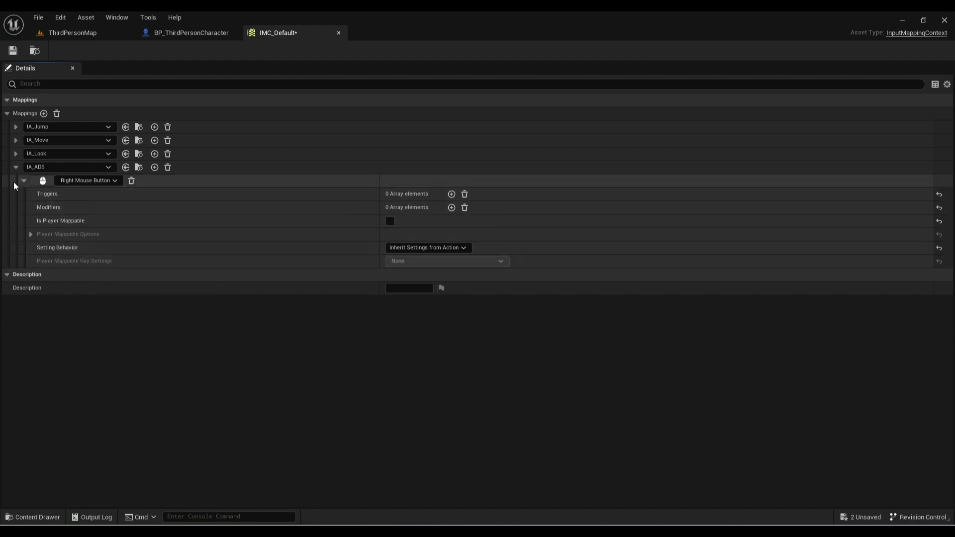
# - Collapse the IA_ADS mapping, save IMC_Default and close its editor
pyautogui.click(16, 168)
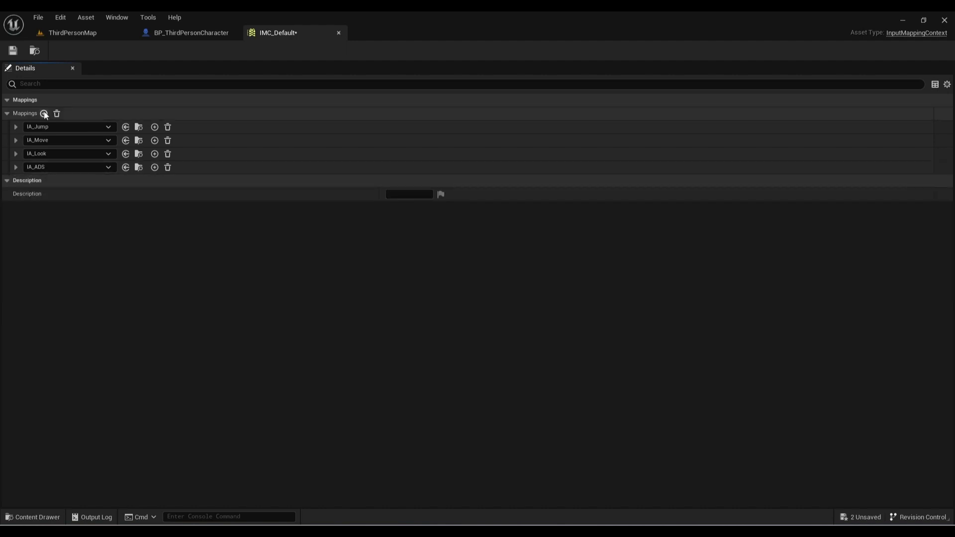
pyautogui.click(12, 50)
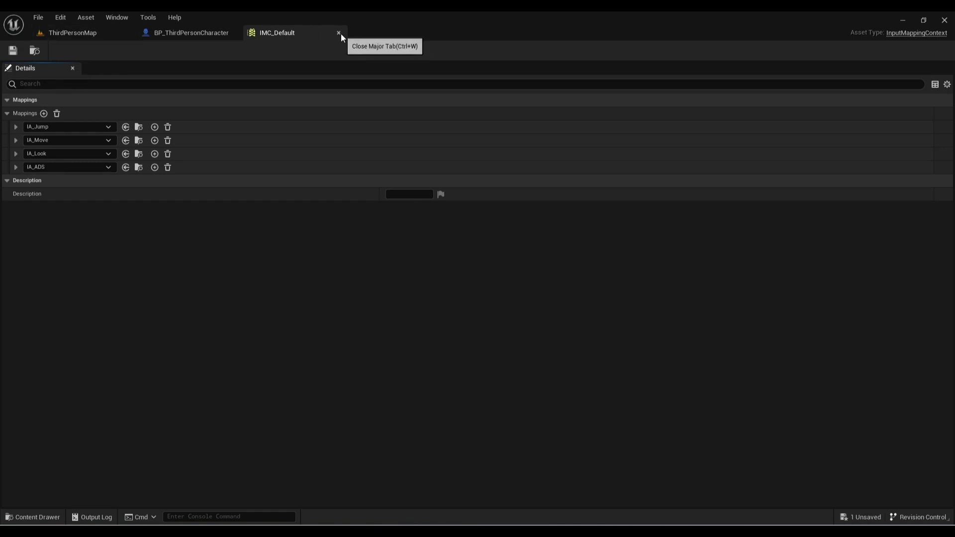
pyautogui.click(340, 33)
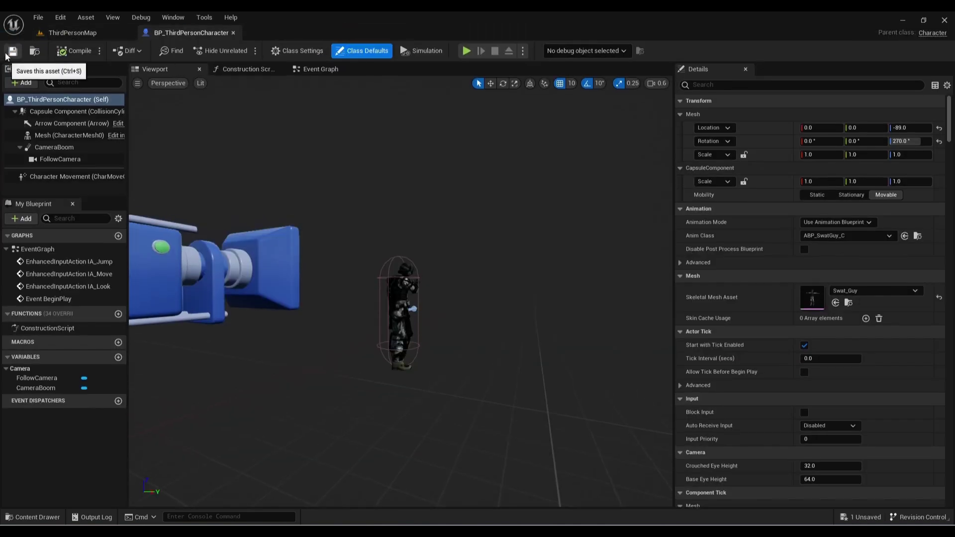
# - Add the IA_ADS enhanced input action event to an empty area of BP_ThirdPersonCharacter's Event Graph
pyautogui.click(320, 74)
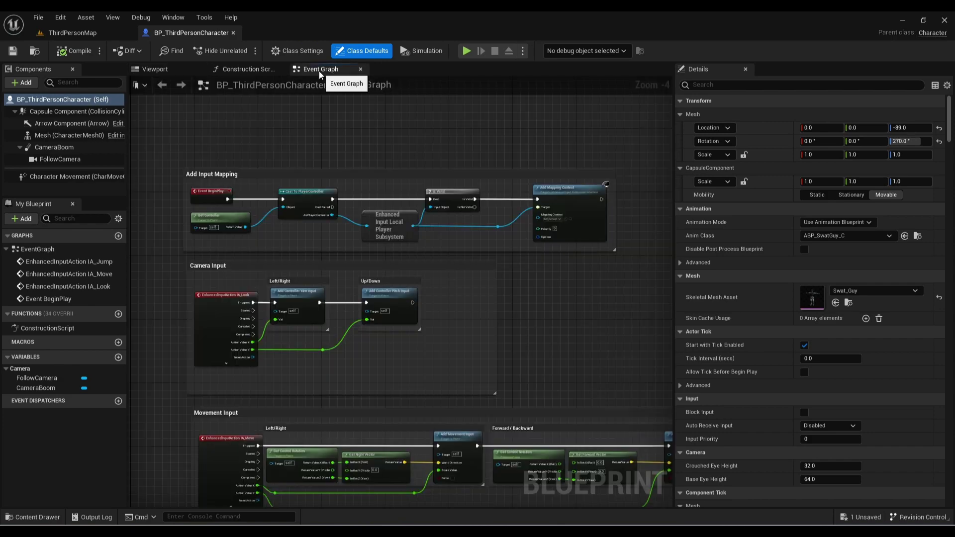
pyautogui.scroll(-4, 506, 297)
pyautogui.moveTo(556, 323); pyautogui.dragTo(180, 296, button='right')
pyautogui.scroll(1, 347, 218)
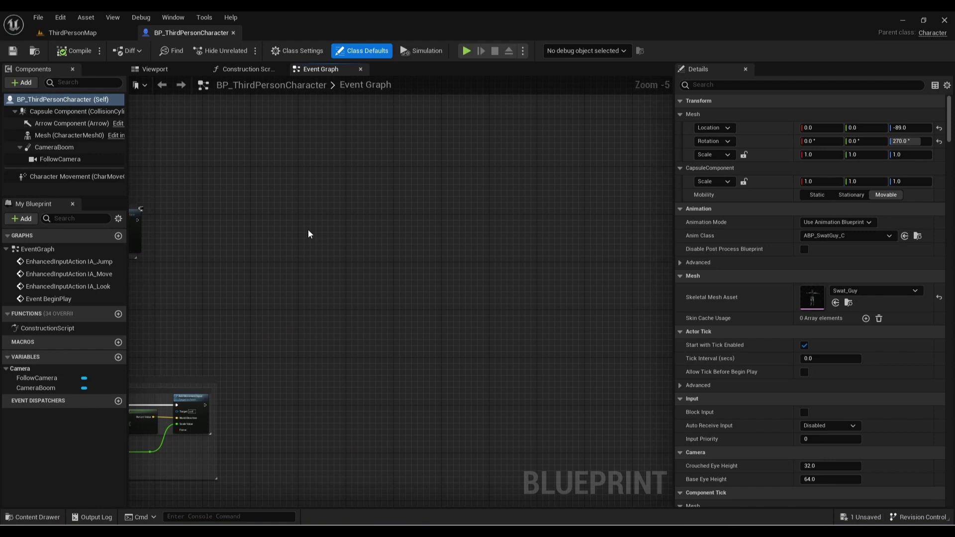
pyautogui.rightClick(308, 232)
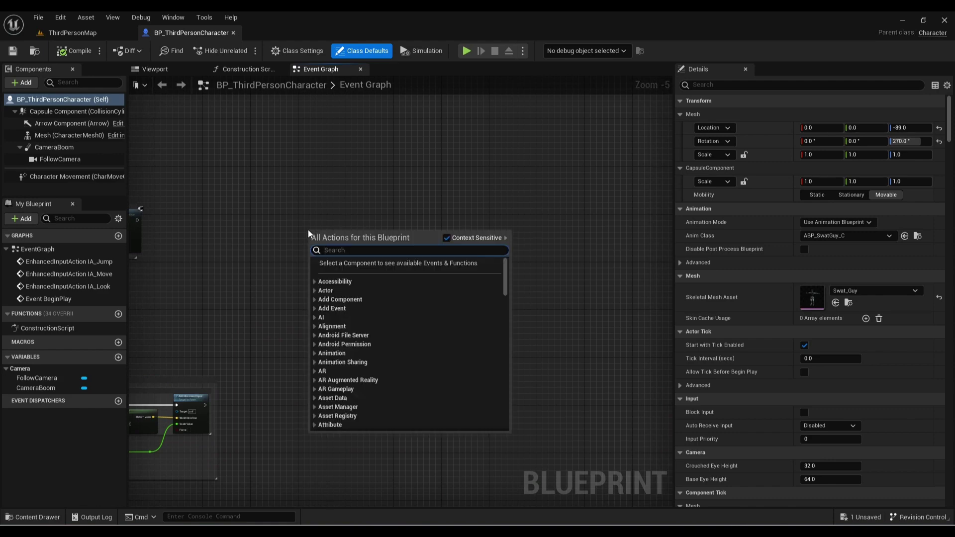
pyautogui.write('IA')
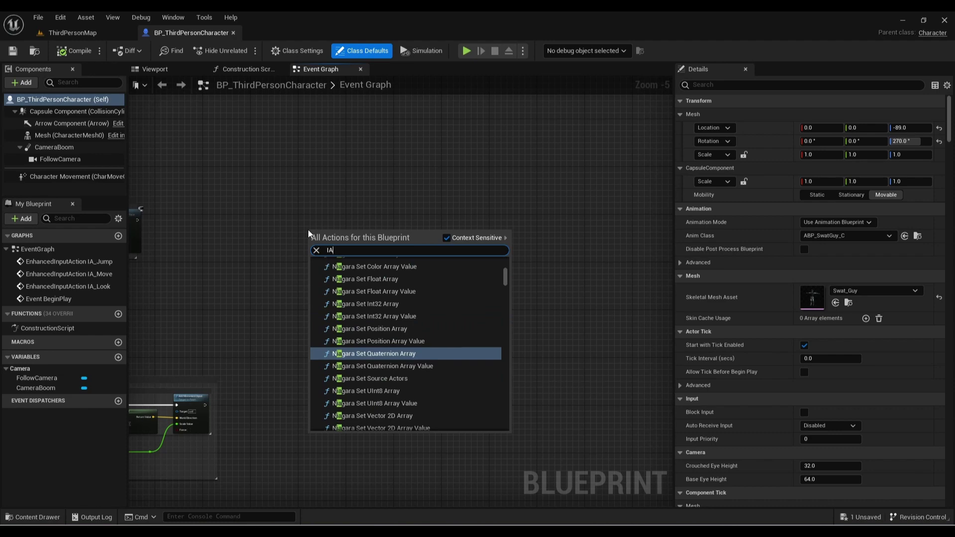
pyautogui.write('_')
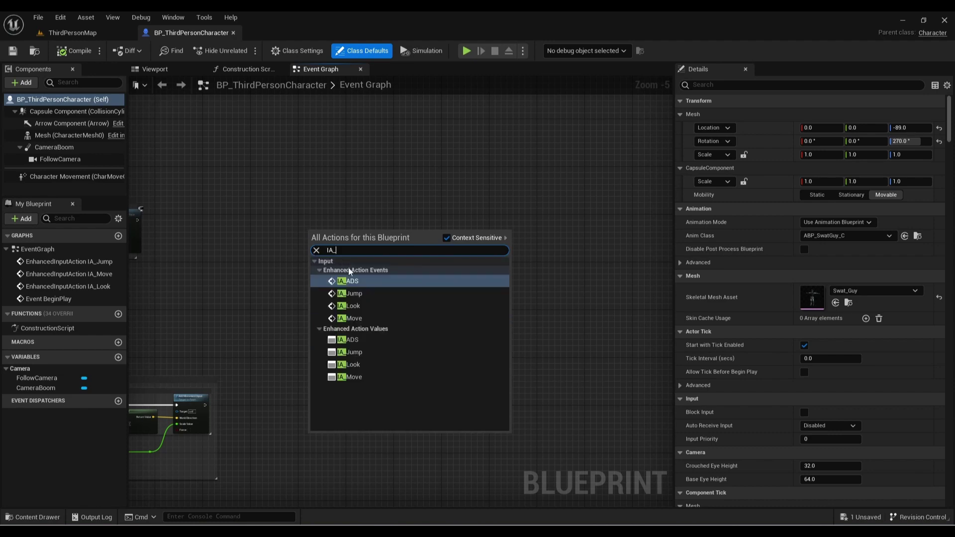
pyautogui.click(372, 280)
pyautogui.scroll(1, 343, 240)
pyautogui.scroll(4, 344, 241)
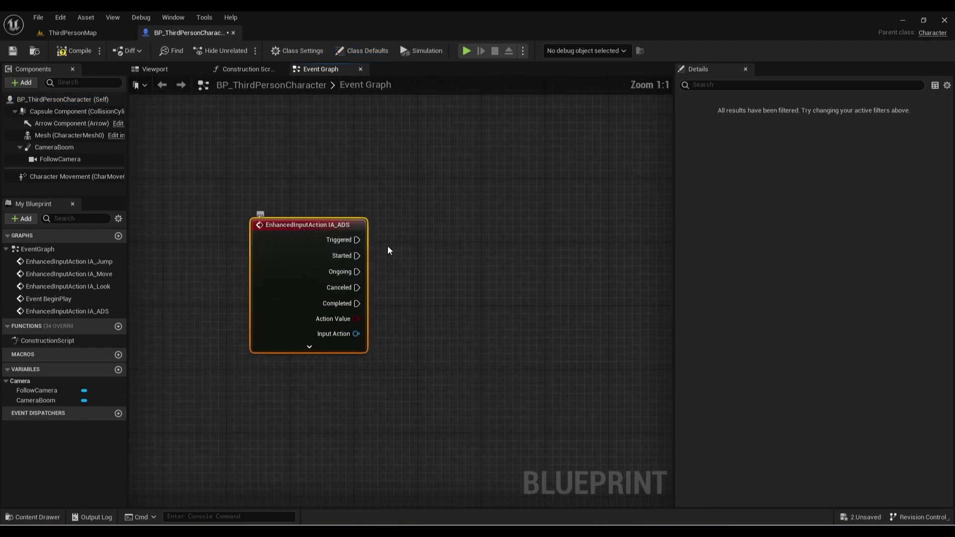
# - Add a Print String node connected to the Started output of the IA_ADS event
pyautogui.moveTo(436, 255); pyautogui.dragTo(371, 249, button='right')
pyautogui.moveTo(293, 255); pyautogui.dragTo(386, 243)
pyautogui.write('print')
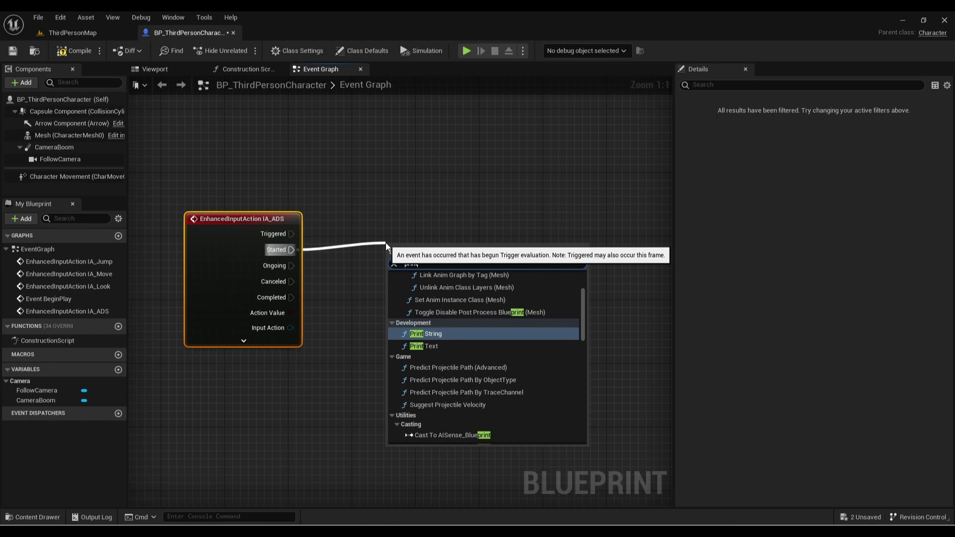
pyautogui.click(425, 334)
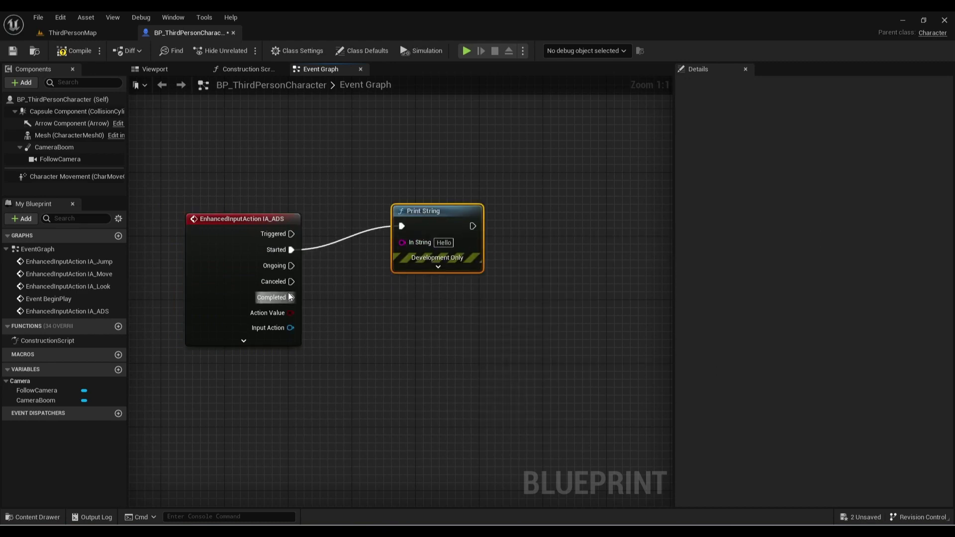
# - Add a second Print String node connected to the Completed output of the IA_ADS event
pyautogui.moveTo(292, 298); pyautogui.dragTo(379, 314)
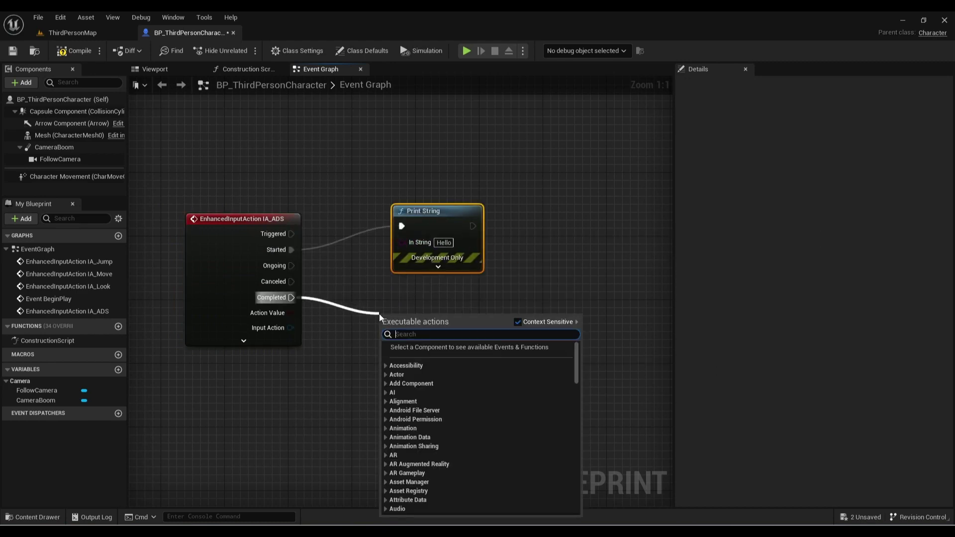
pyautogui.write('pt')
pyautogui.press('BackSpace')
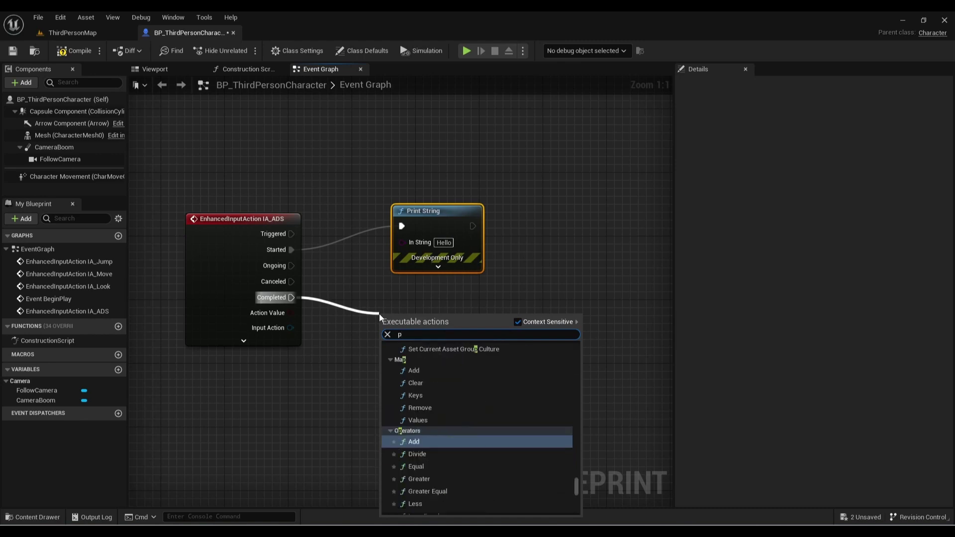
pyautogui.write('rint')
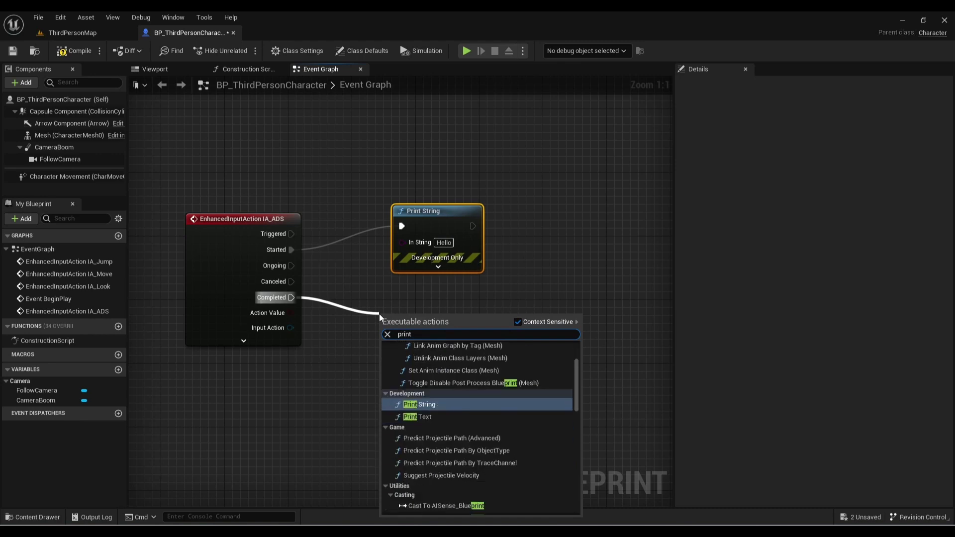
pyautogui.click(426, 404)
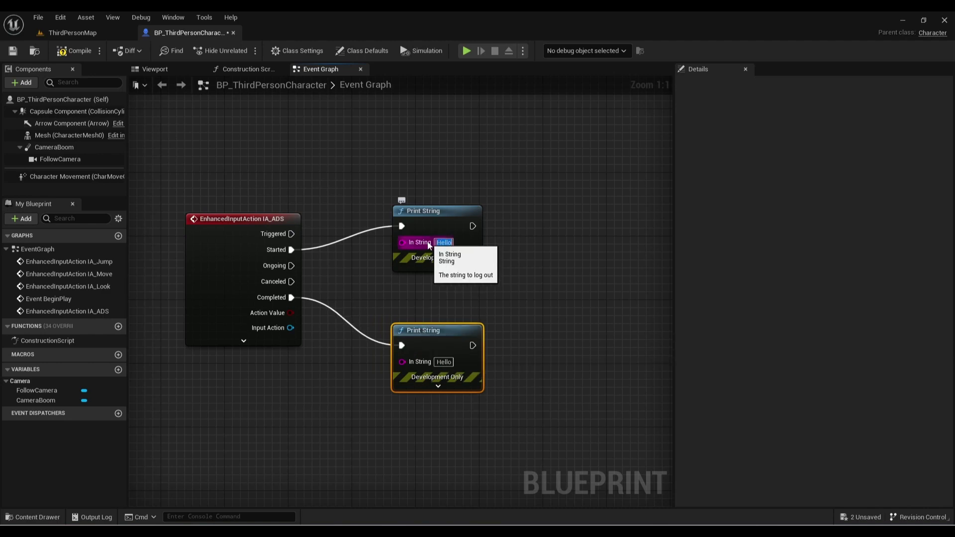
# - Set the Started message to "ADS Start" and the Completed message to "ADS Finish", and save the blueprint
pyautogui.write('ADS')
pyautogui.write('Start')
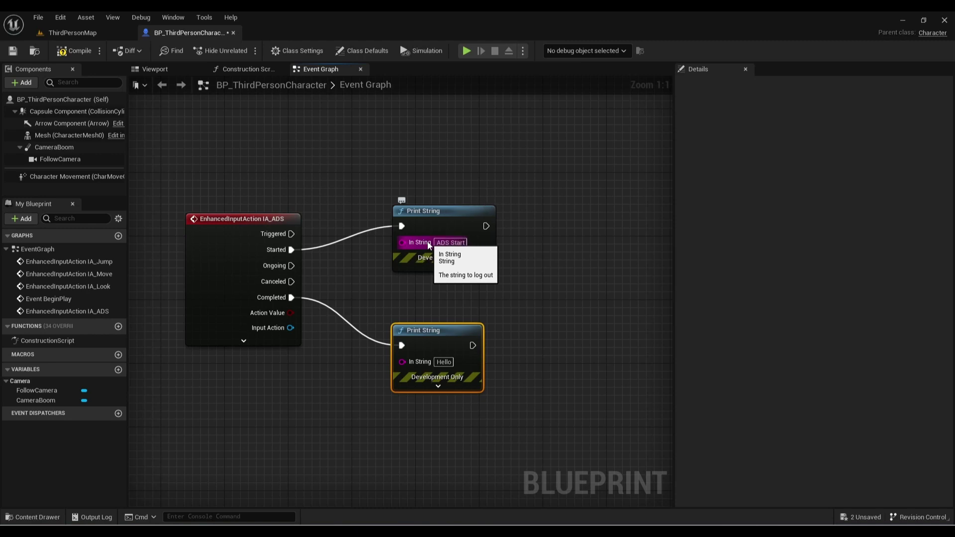
pyautogui.click(441, 363)
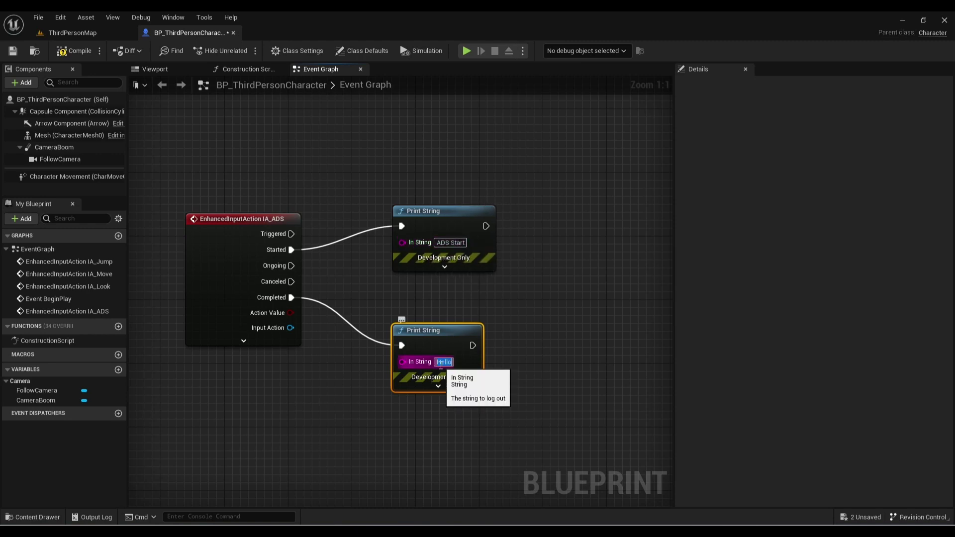
pyautogui.write('ADS Finish')
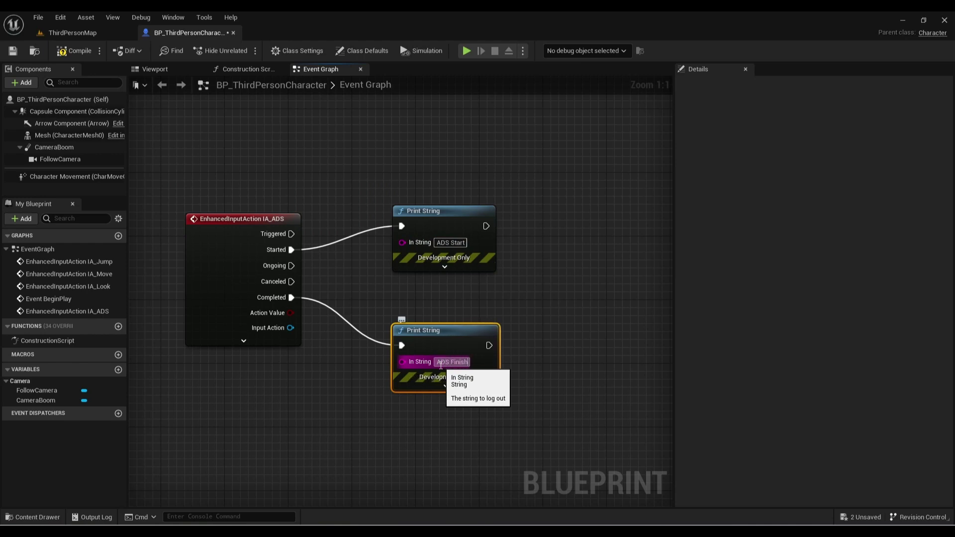
pyautogui.click(527, 346)
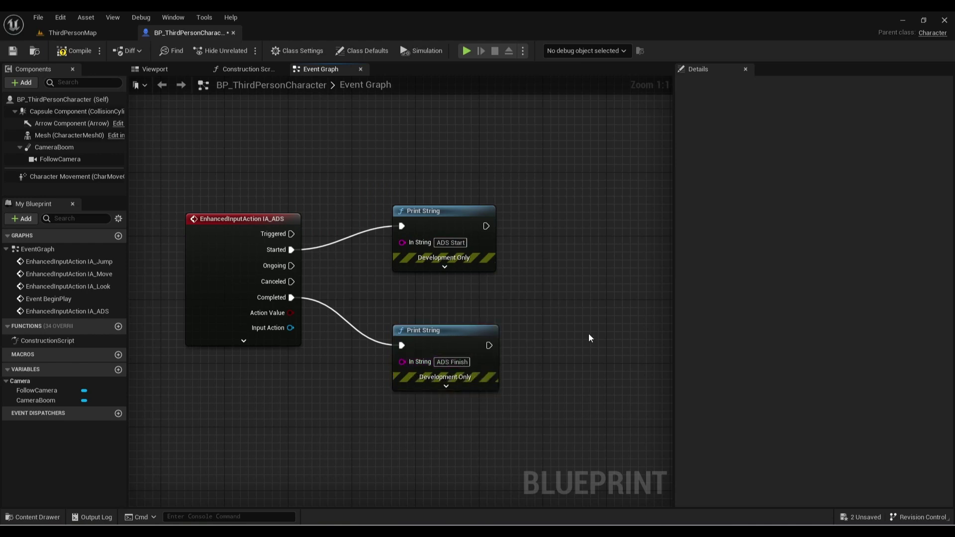
pyautogui.click(20, 53)
# - Run the game preview, trigger the aim input to check the printed messages, and end the preview
pyautogui.click(466, 52)
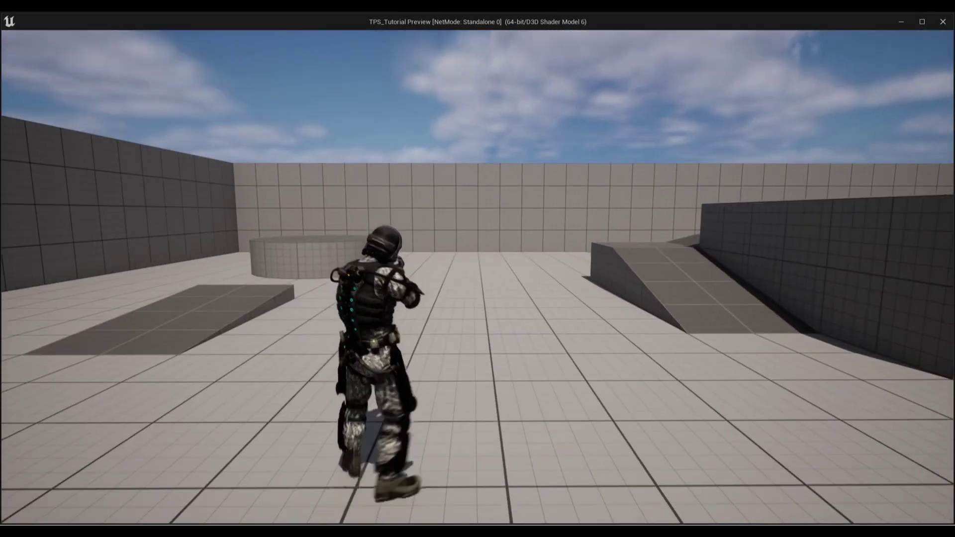
pyautogui.rightClick(478, 268)
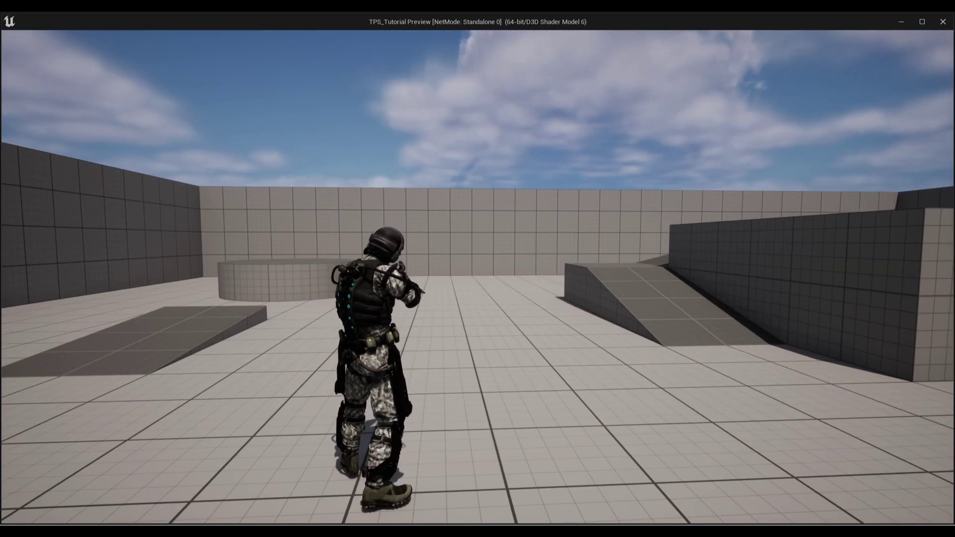
pyautogui.hotkey('shift', 'F1')
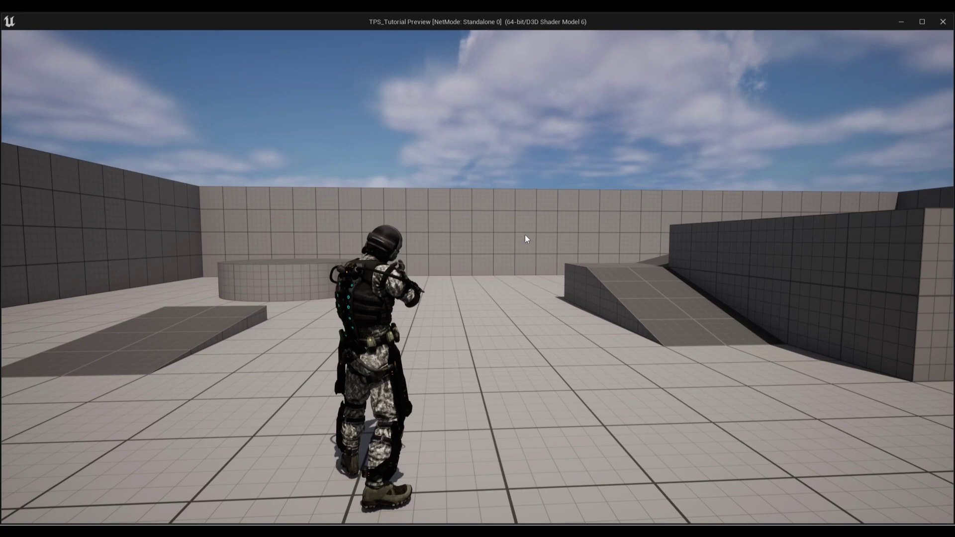
pyautogui.click(943, 26)
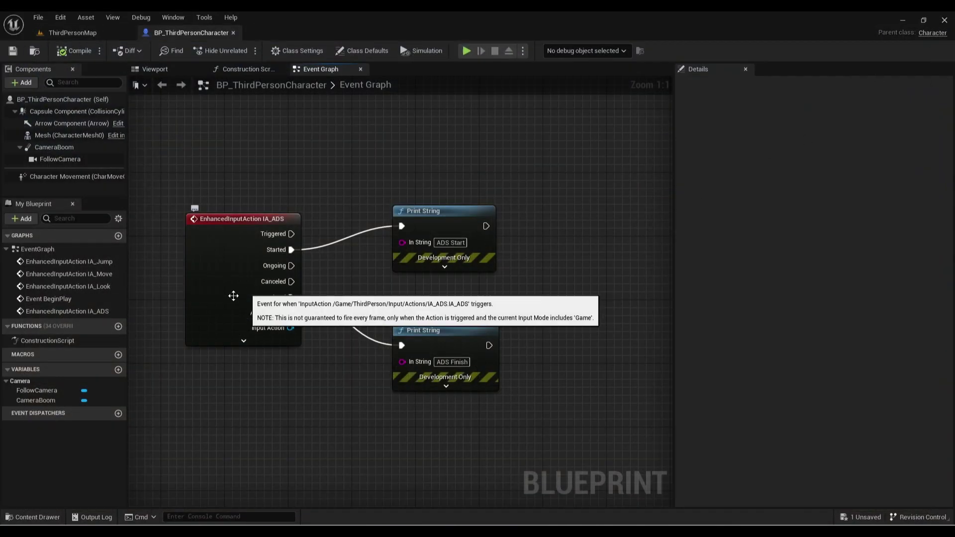
# - Create a Boolean variable named ADS? and move both Print String nodes farther from the IA_ADS event
pyautogui.click(118, 370)
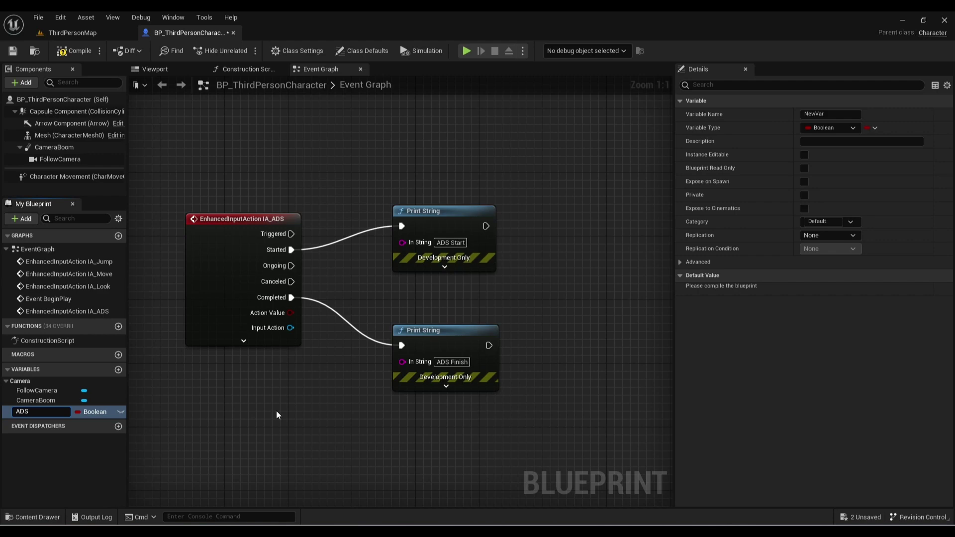
pyautogui.press('Return')
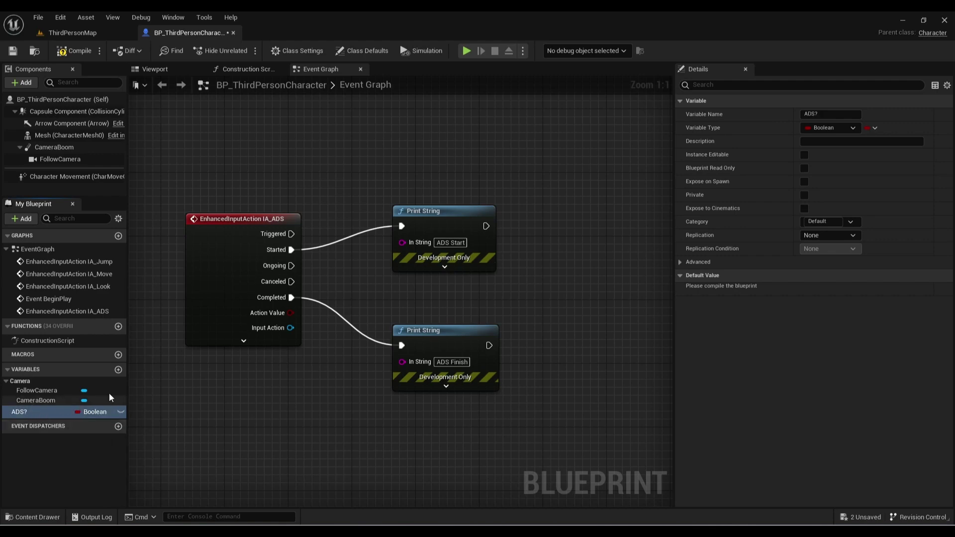
pyautogui.moveTo(457, 171); pyautogui.dragTo(413, 399)
pyautogui.moveTo(428, 340); pyautogui.dragTo(596, 343)
# - Insert SET nodes for ADS? before the Print String nodes, enabled on Started and disabled on Completed
pyautogui.moveTo(20, 412); pyautogui.dragTo(286, 251)
pyautogui.click(376, 266)
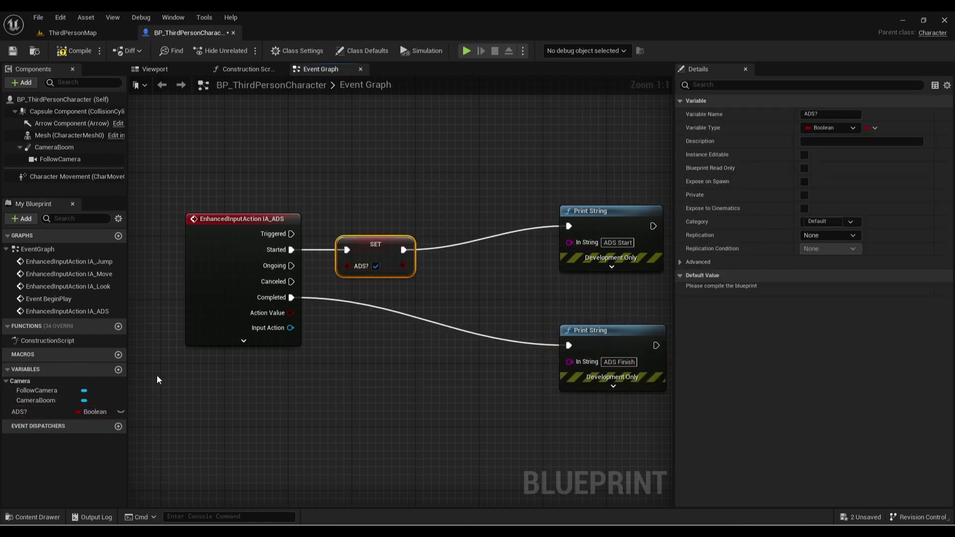
pyautogui.click(37, 412)
pyautogui.moveTo(37, 412); pyautogui.dragTo(294, 298)
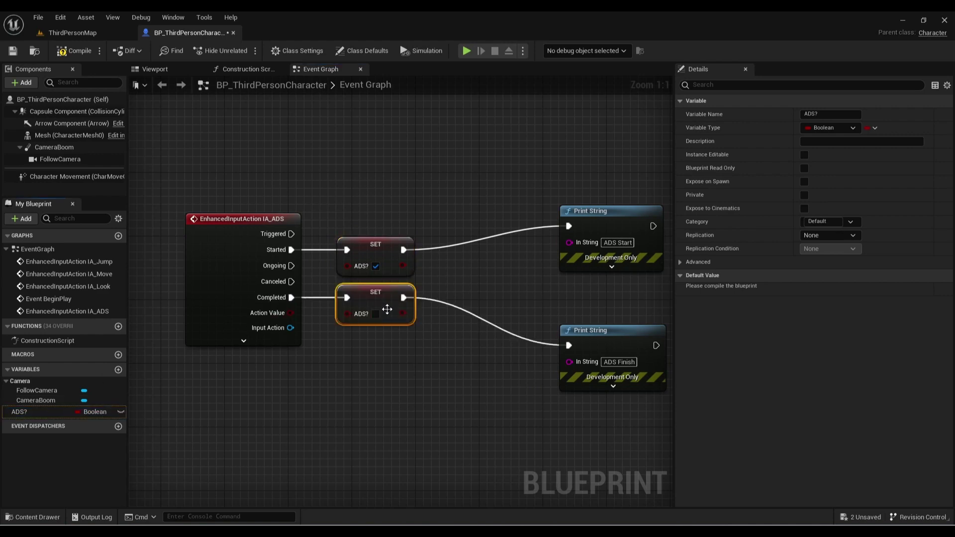
# - Move the "ADS Start" Print String node higher to widen the gap to the "ADS Finish" node
pyautogui.moveTo(458, 363); pyautogui.dragTo(369, 378, button='right')
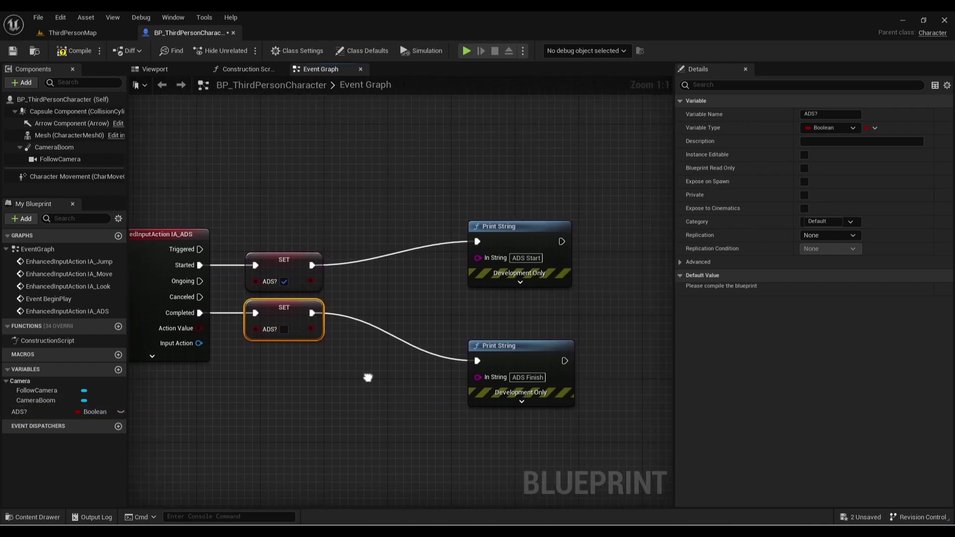
pyautogui.moveTo(503, 235); pyautogui.dragTo(503, 204)
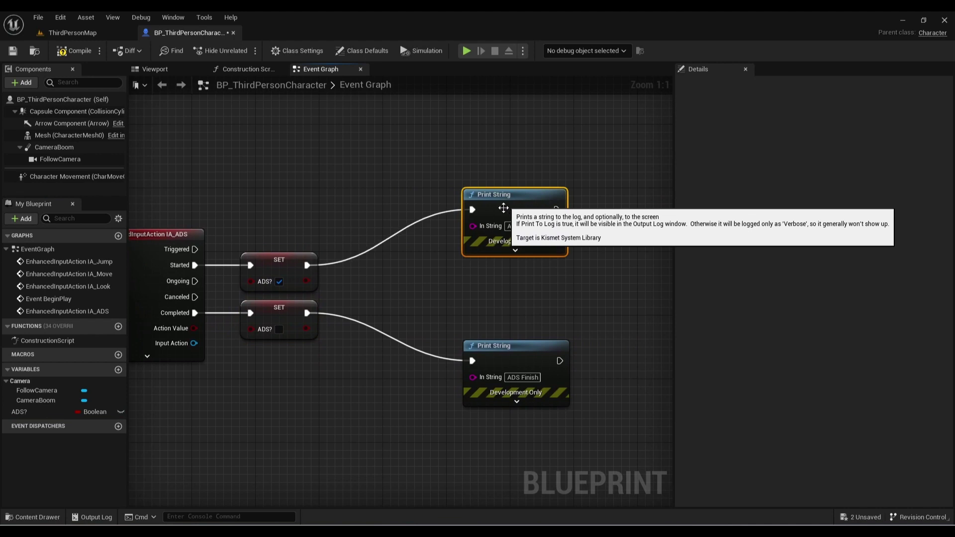
pyautogui.moveTo(494, 313); pyautogui.dragTo(397, 353, button='right')
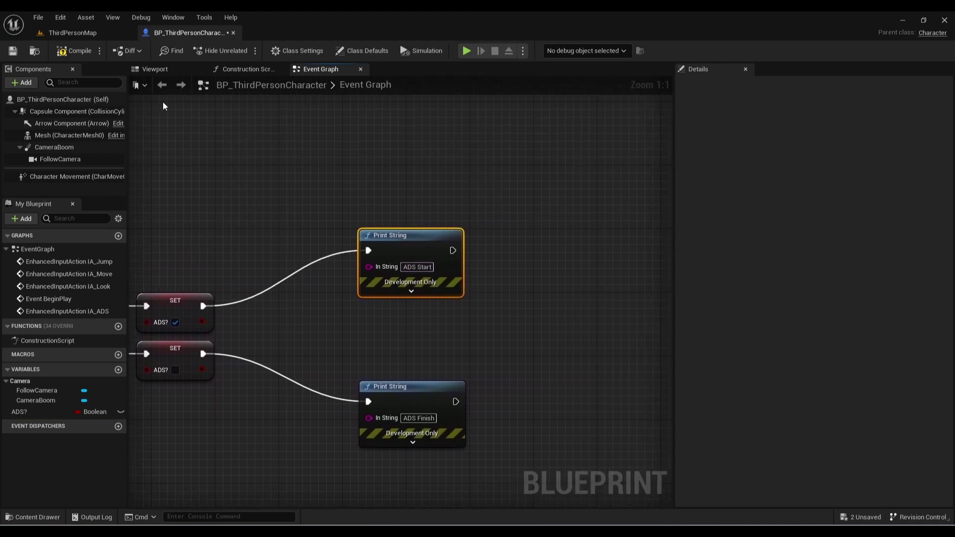
# - Save the character blueprint and switch to the ThirdPersonMap level
pyautogui.click(13, 50)
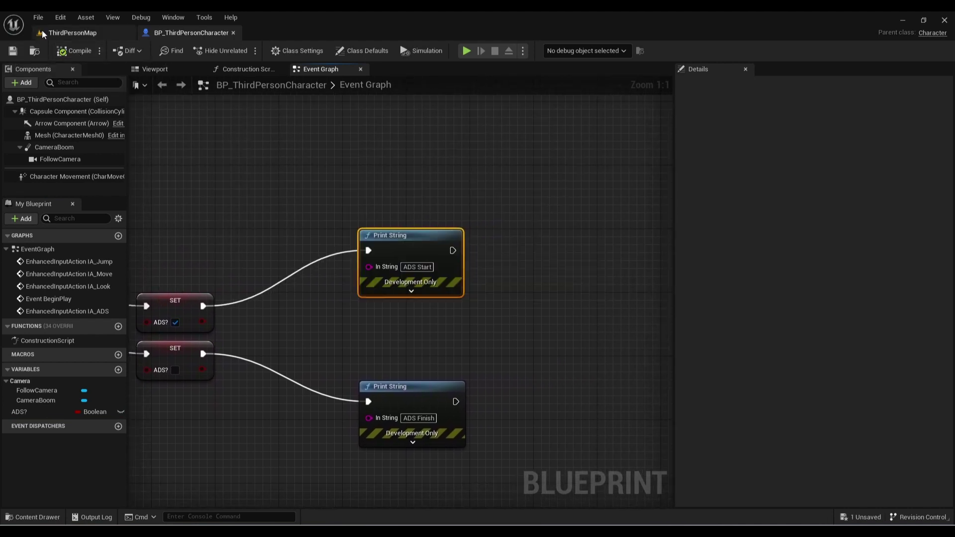
pyautogui.click(43, 34)
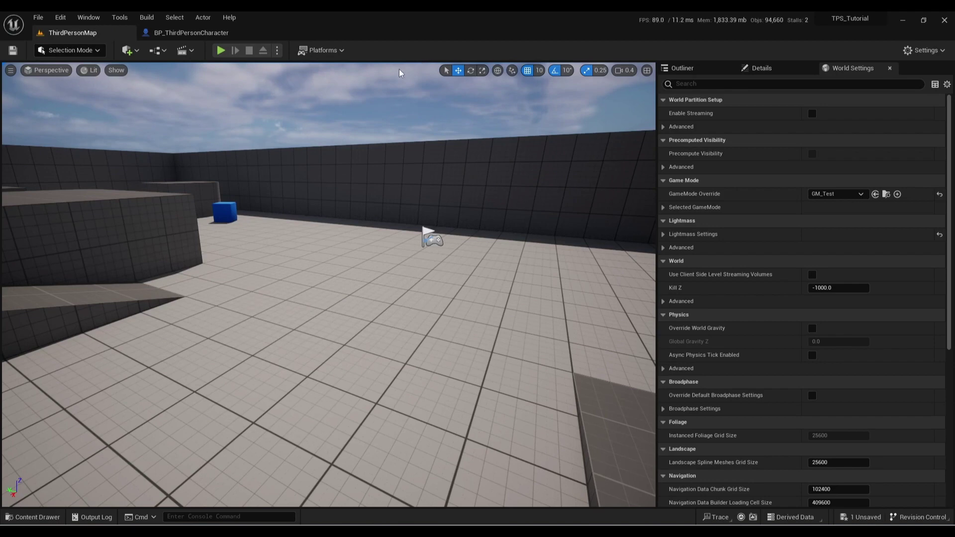
# - Play the level in the selected viewport, then release the mouse and stop the session
pyautogui.click(222, 51)
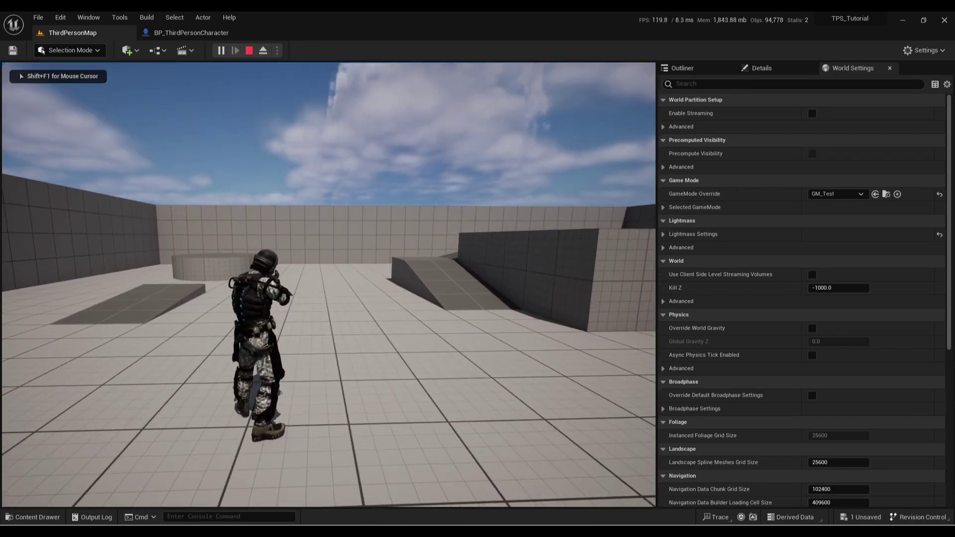
pyautogui.hotkey('shift', 'F1')
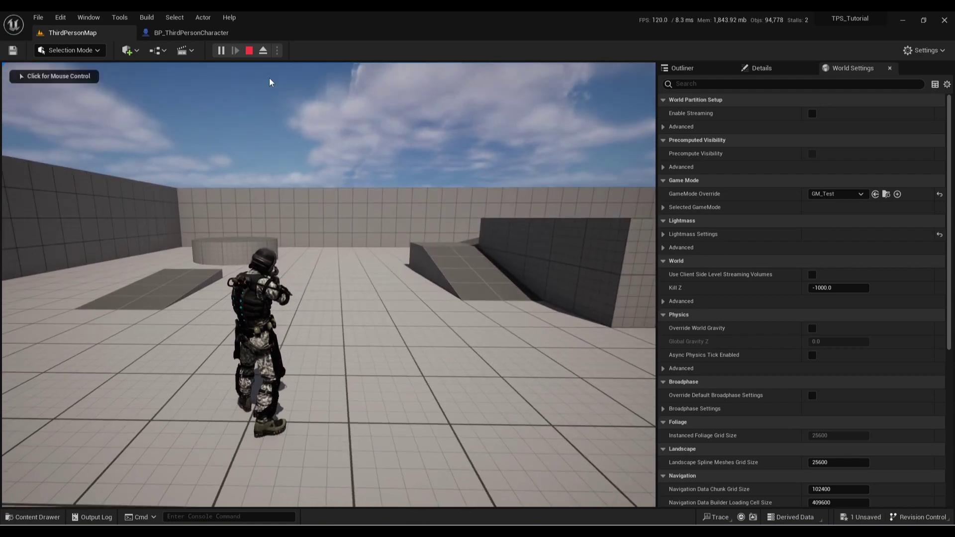
pyautogui.click(250, 50)
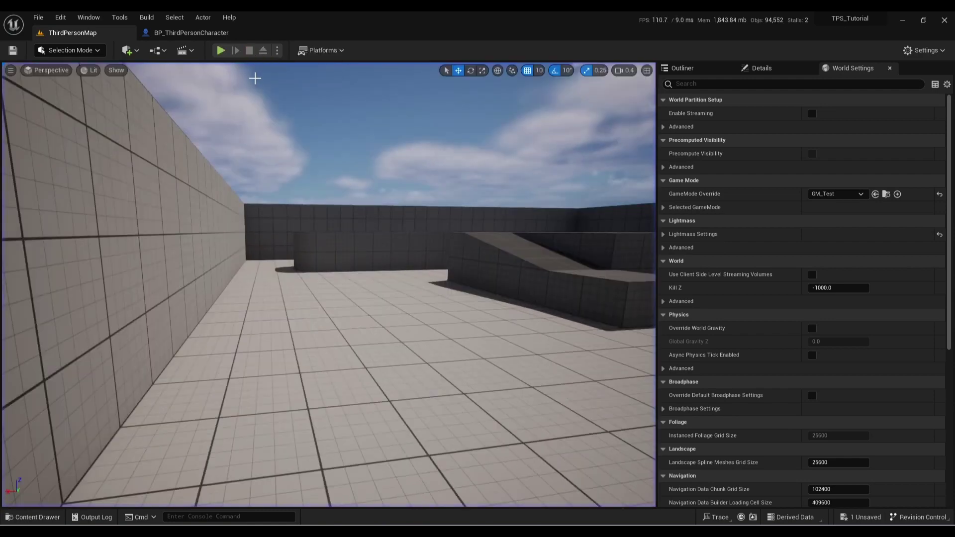
# - Play the level in a new editor window, walk the character forward, and close the preview
pyautogui.click(279, 51)
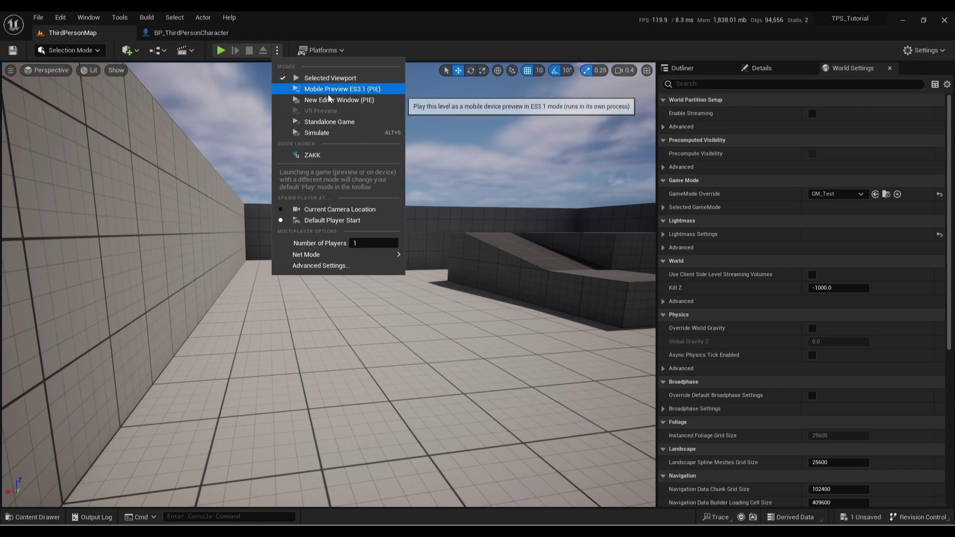
pyautogui.click(346, 102)
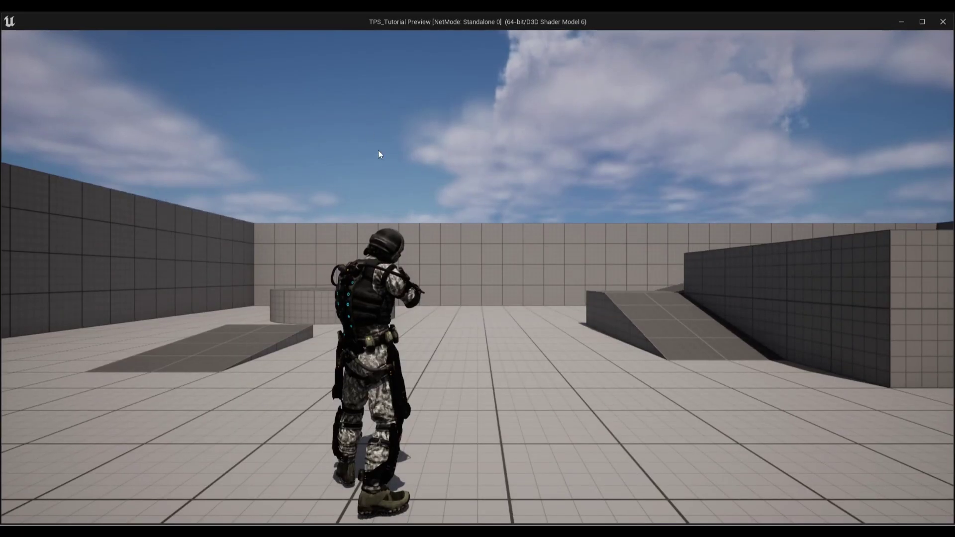
pyautogui.click(513, 249)
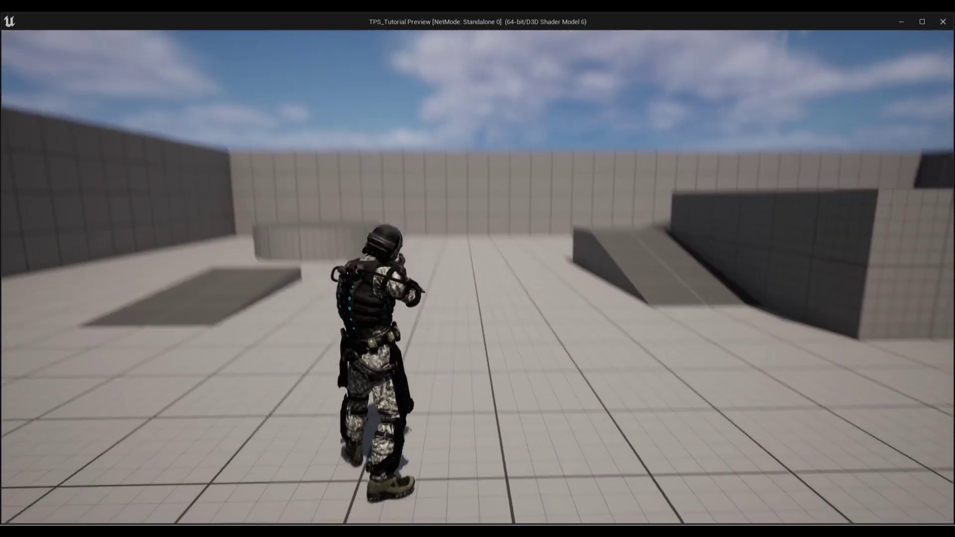
pyautogui.press('w')
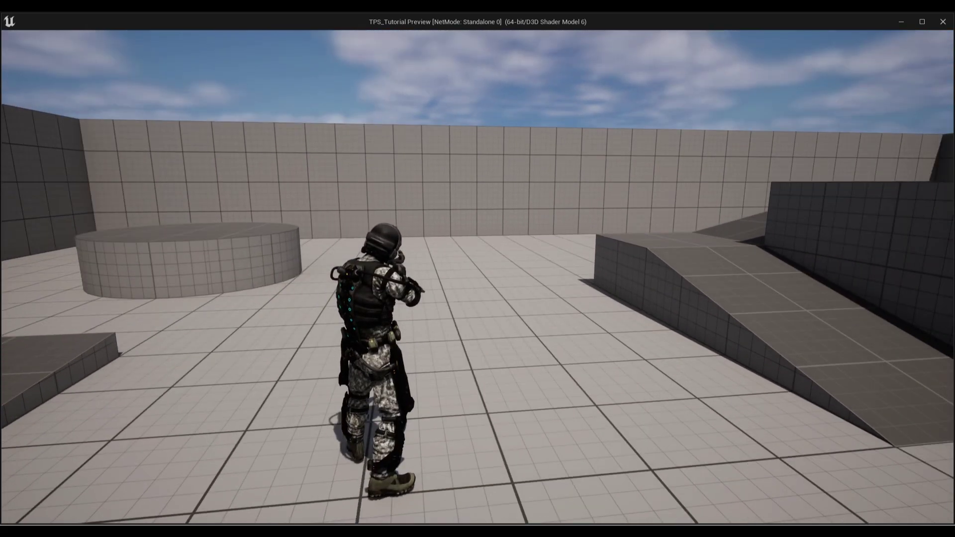
pyautogui.press('w')
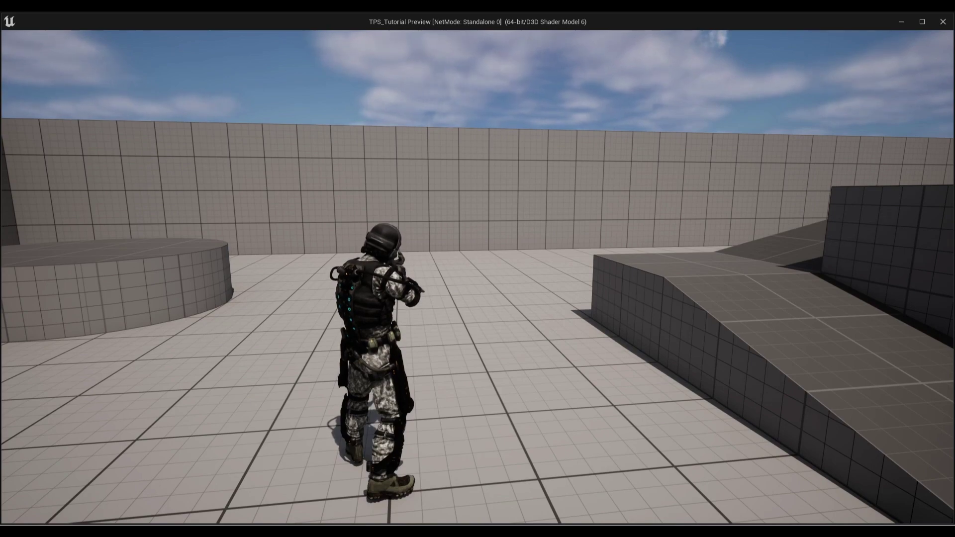
pyautogui.click(942, 23)
# - Set the CameraBoom's Target Arm Length to 400 in BP_ThirdPersonCharacter, save, and check the camera distance in a play preview
pyautogui.click(219, 33)
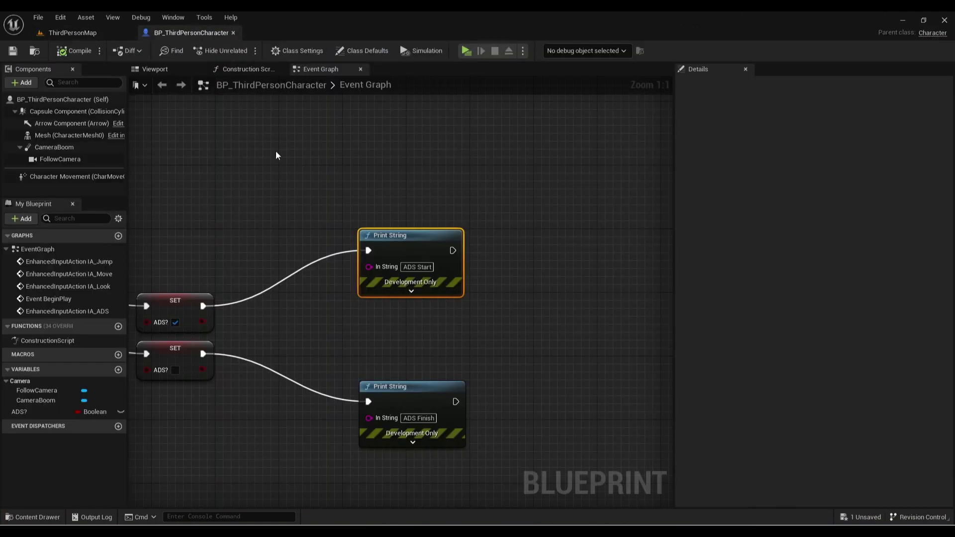
pyautogui.click(155, 70)
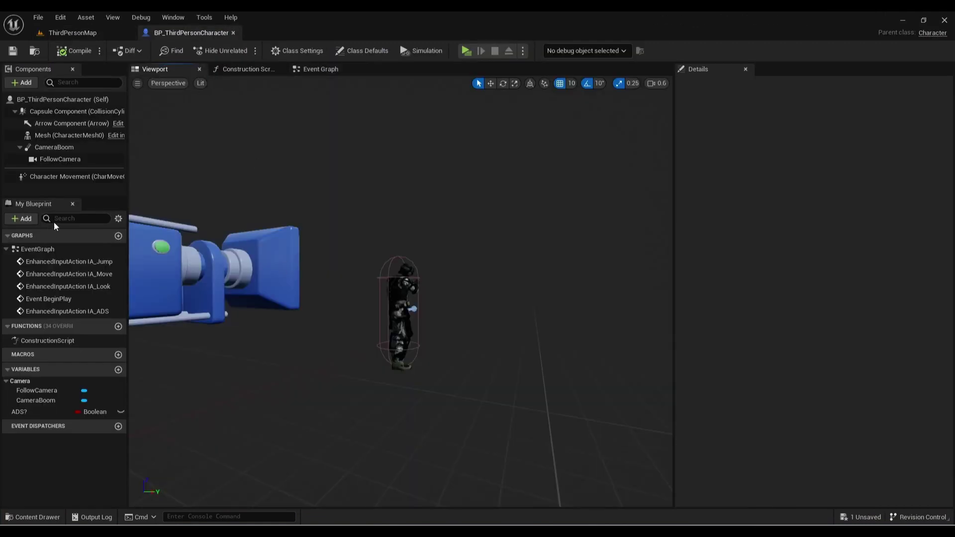
pyautogui.click(48, 147)
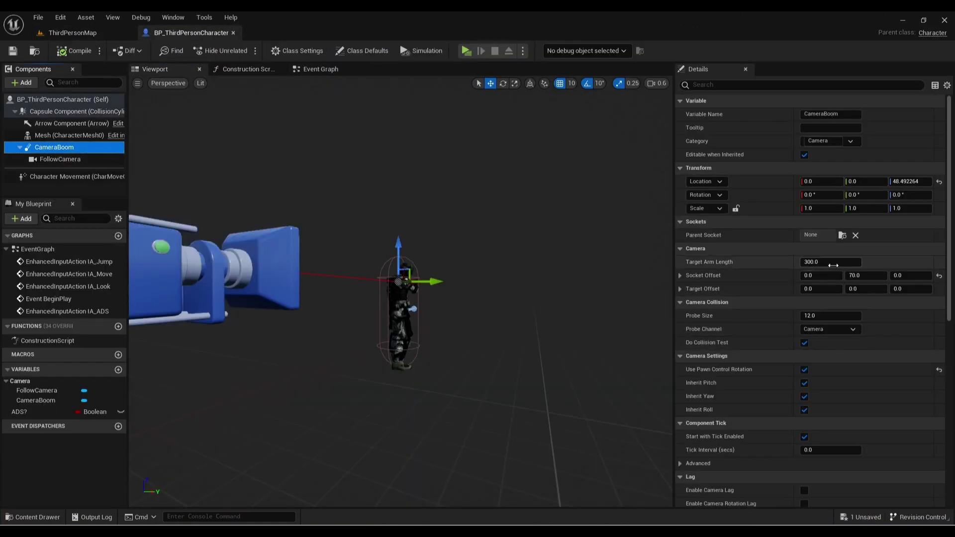
pyautogui.click(833, 265)
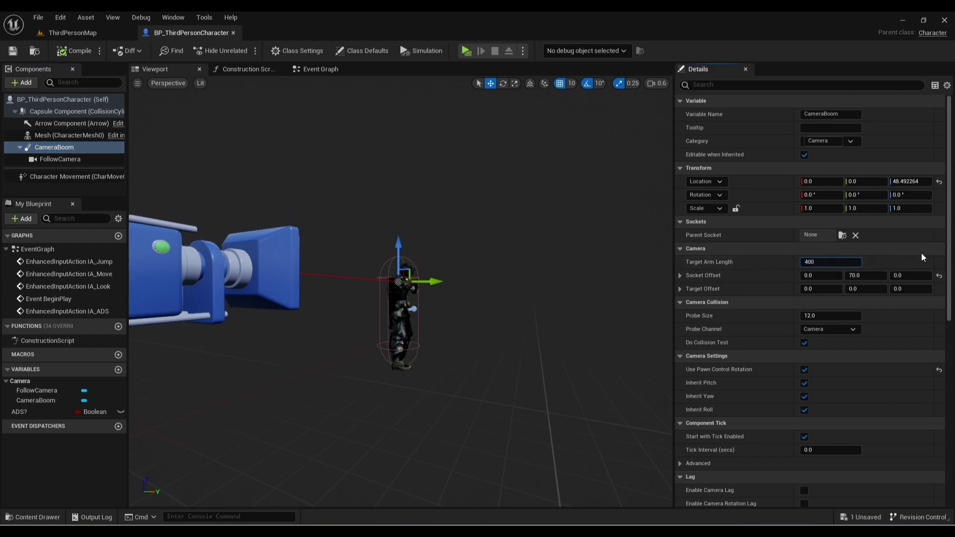
pyautogui.press('Return')
pyautogui.hotkey('ctrl', 's')
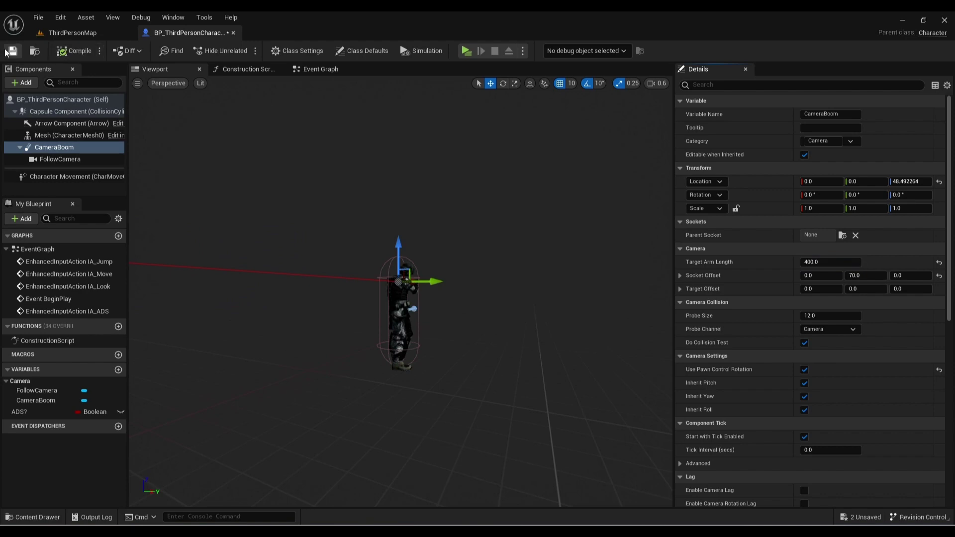
pyautogui.click(467, 51)
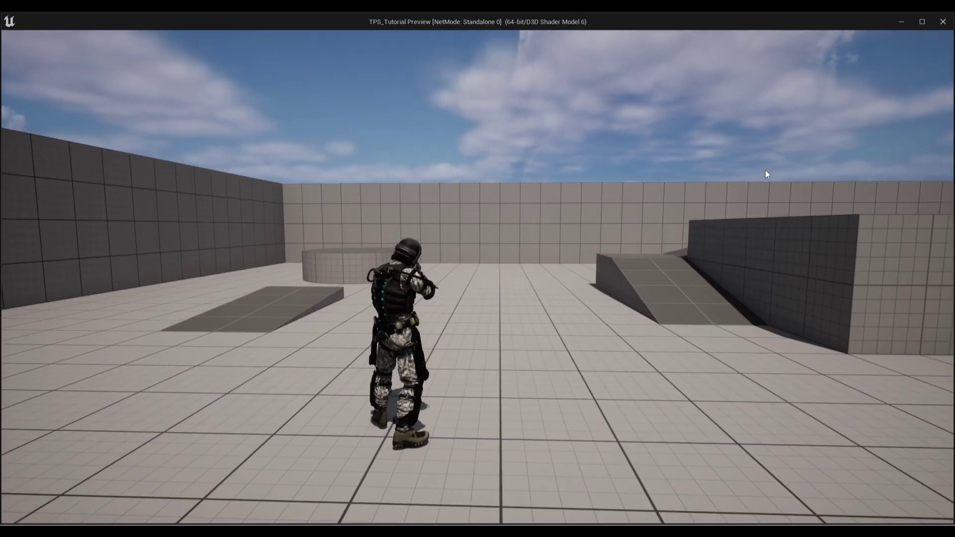
pyautogui.click(942, 21)
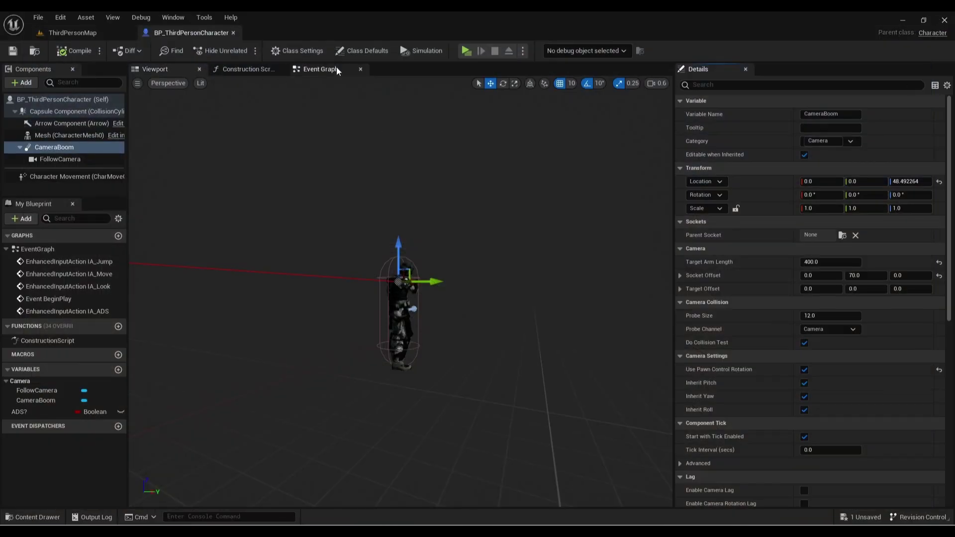
# - Add a Camera Boom reference to the Event Graph and delete the "ADS Start" Print String node
pyautogui.click(323, 69)
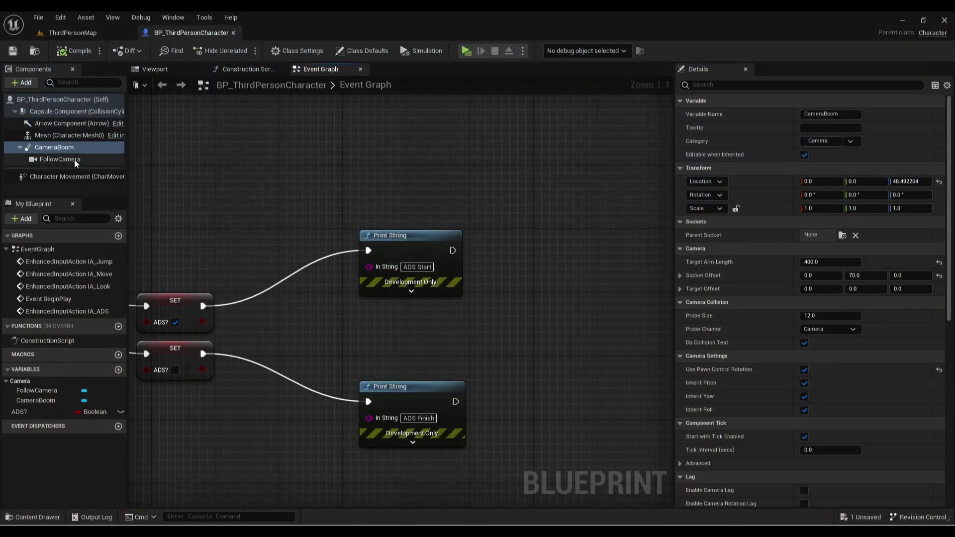
pyautogui.moveTo(54, 148); pyautogui.dragTo(161, 238)
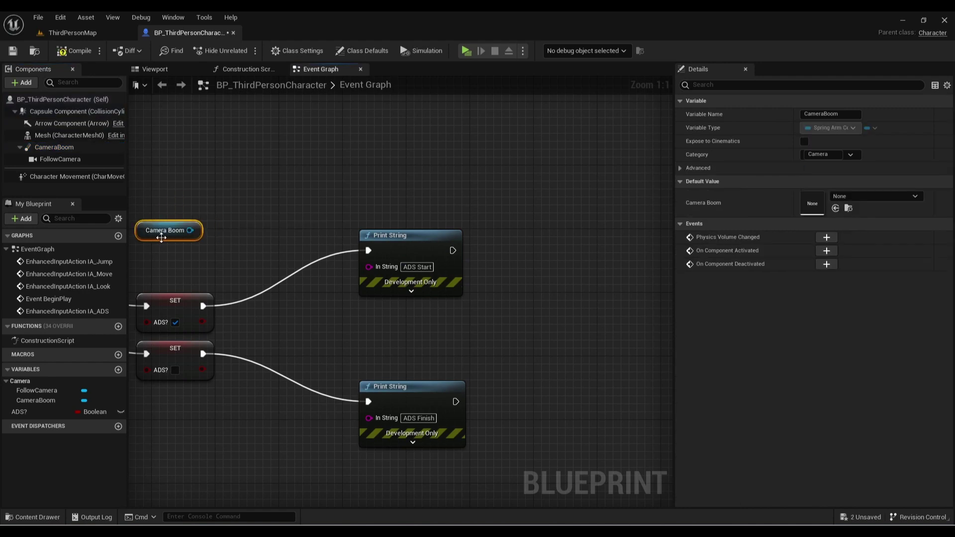
pyautogui.click(17, 52)
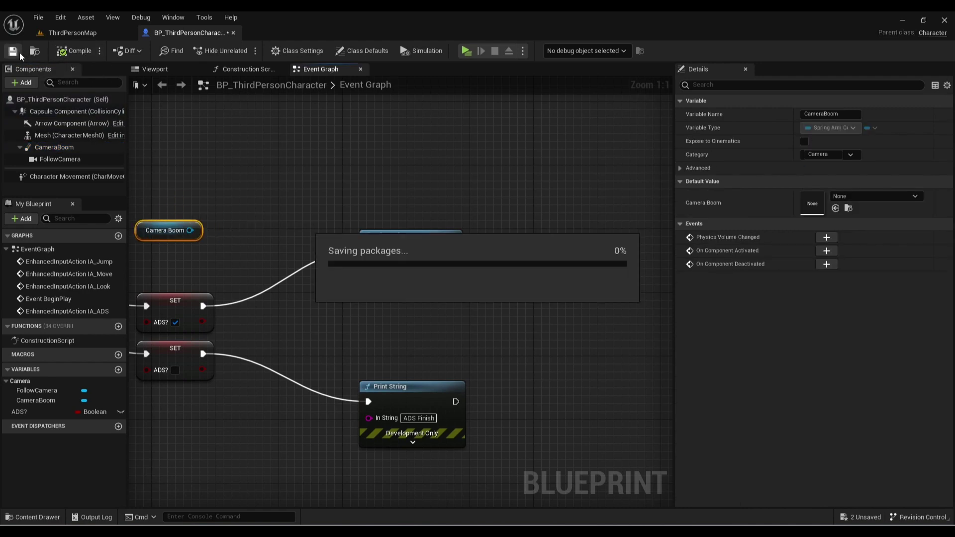
pyautogui.moveTo(470, 172); pyautogui.dragTo(389, 320)
pyautogui.press('Delete')
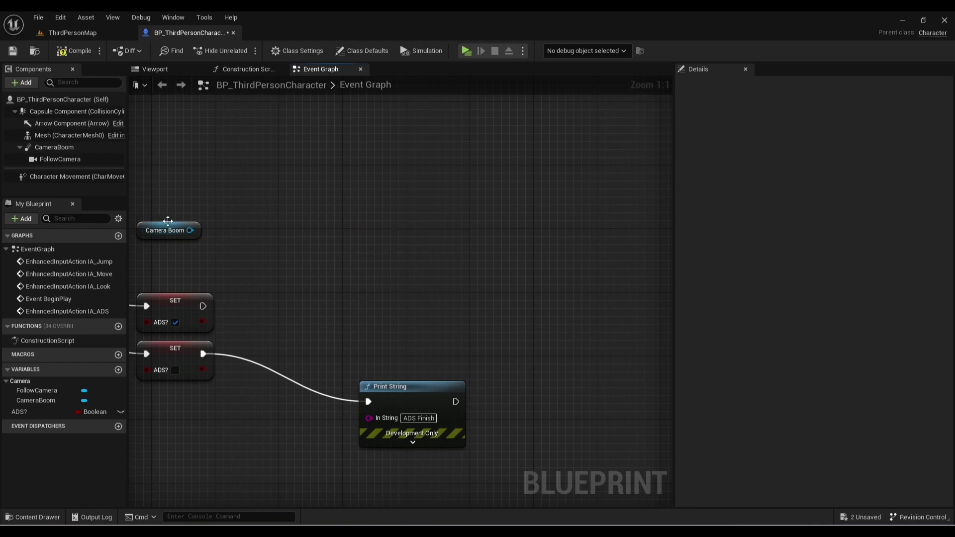
# - Create a SET Target Arm Length node of 100 from Camera Boom and run it after the enabled ADS? SET node
pyautogui.moveTo(190, 231); pyautogui.dragTo(264, 214)
pyautogui.write('set target')
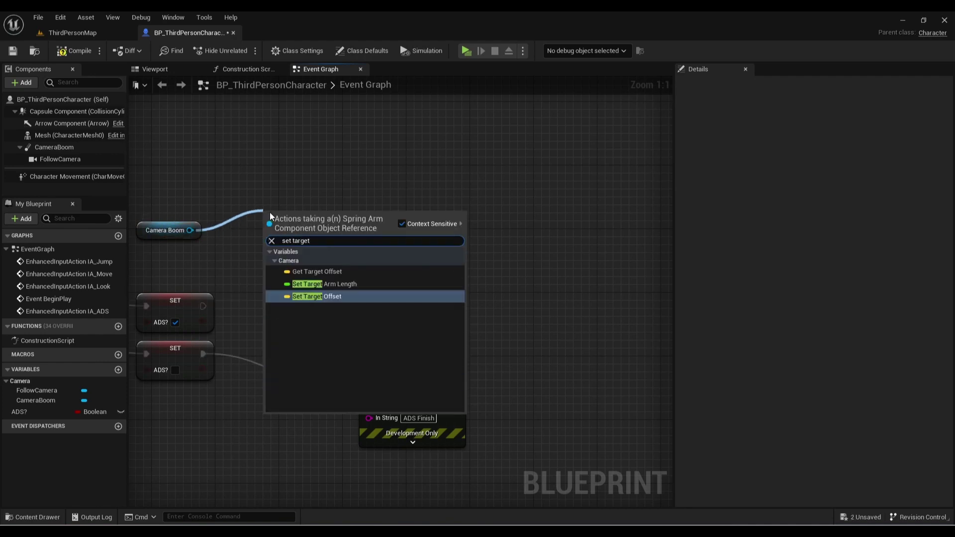
pyautogui.click(344, 284)
pyautogui.click(330, 236)
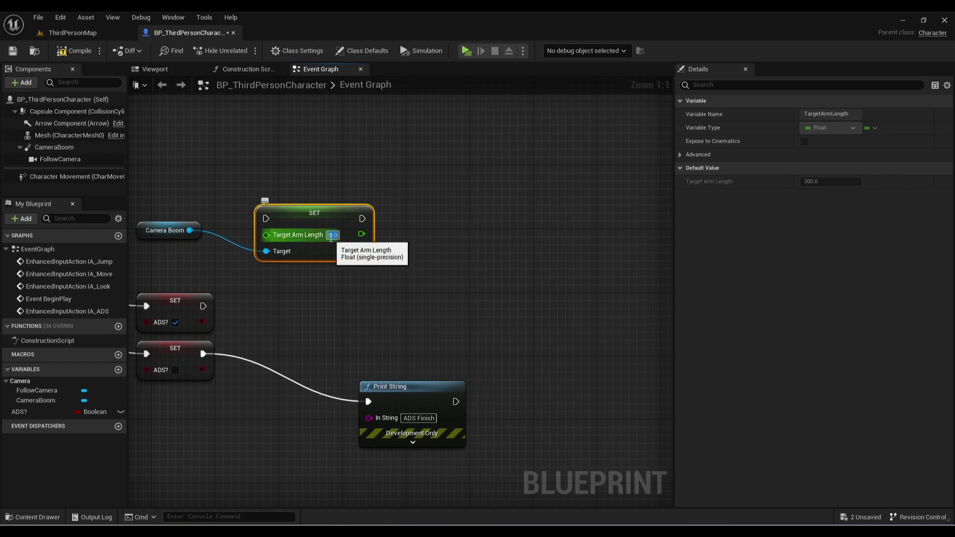
pyautogui.write('100.0')
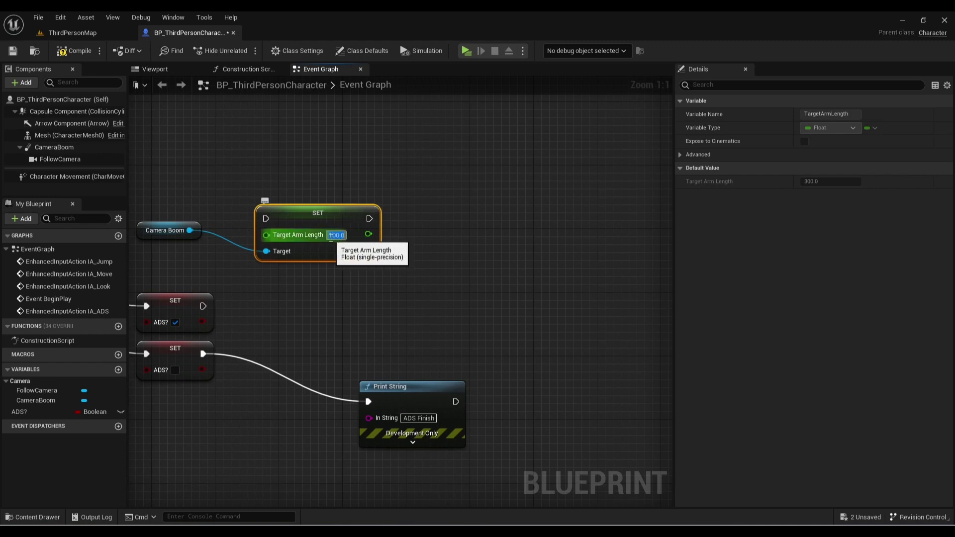
pyautogui.moveTo(201, 307); pyautogui.dragTo(266, 218)
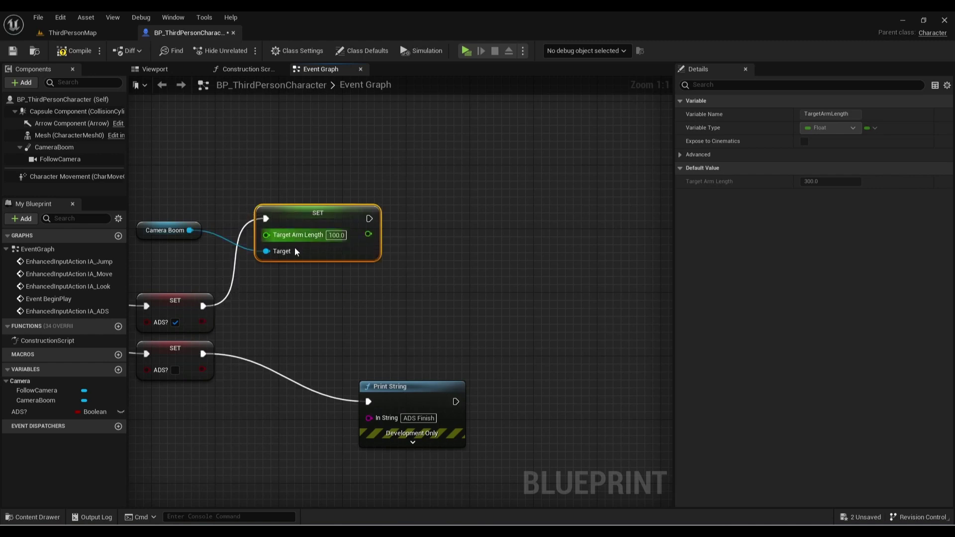
# - Duplicate the SET Target Arm Length node below the original and delete the "ADS Finish" Print String node
pyautogui.hotkey('ctrl', 'c')
pyautogui.click(348, 317)
pyautogui.hotkey('ctrl', 'v')
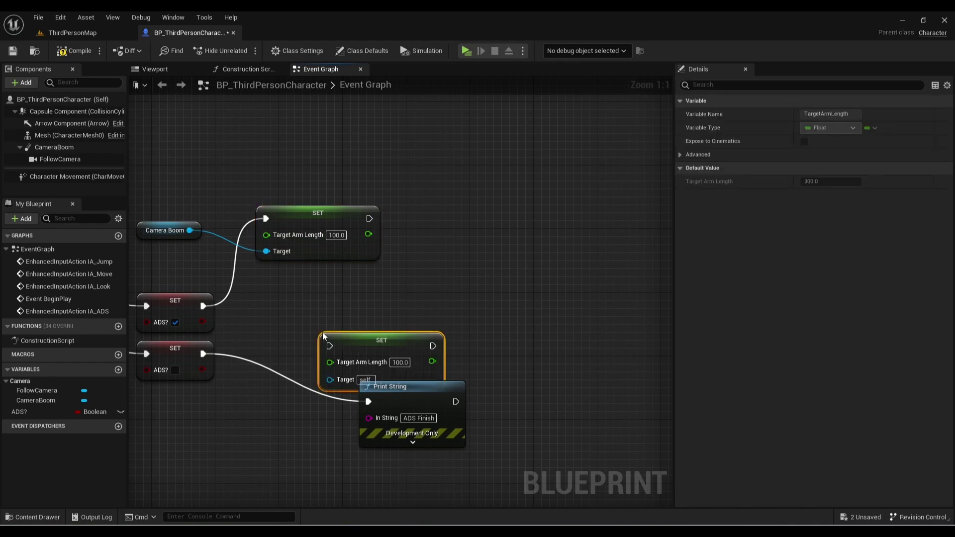
pyautogui.click(401, 402)
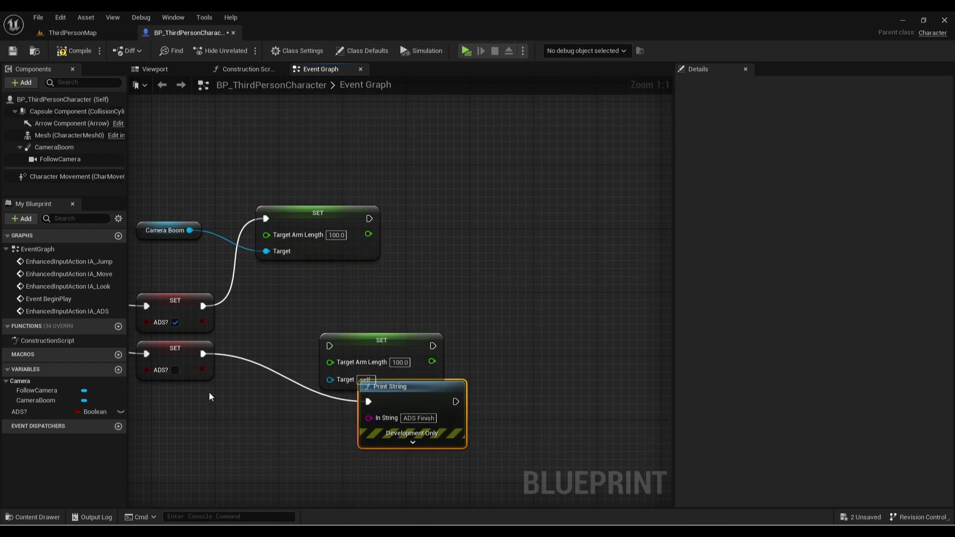
pyautogui.press('Delete')
# - Connect the copied SET node to Camera Boom, set its Target Arm Length to 400, and run it after the disabled ADS? SET node
pyautogui.moveTo(190, 231); pyautogui.dragTo(333, 381)
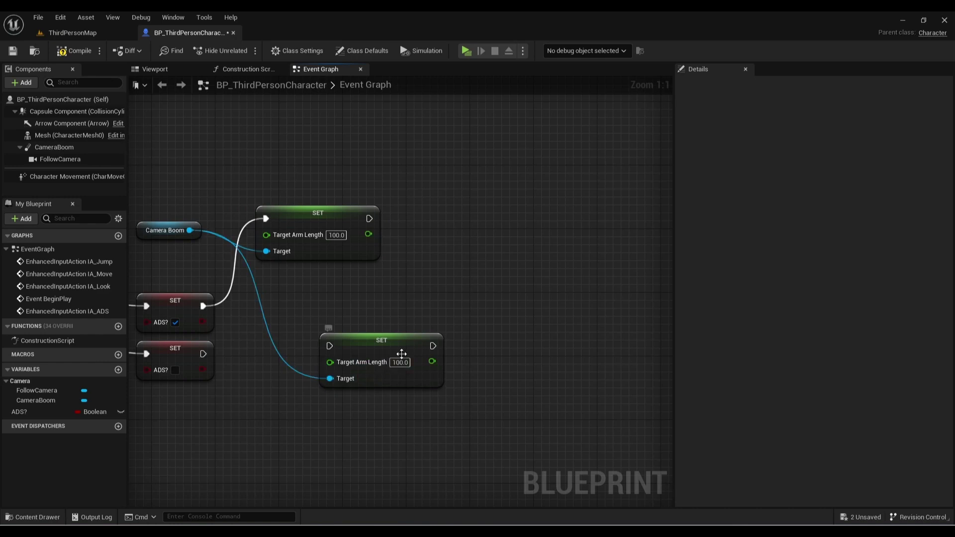
pyautogui.click(396, 362)
pyautogui.write('400.0')
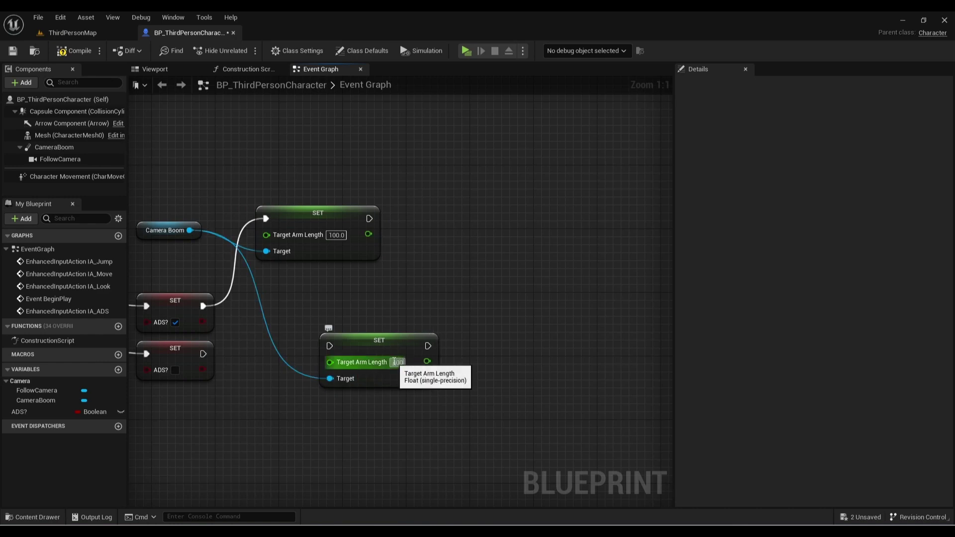
pyautogui.moveTo(202, 354); pyautogui.dragTo(329, 347)
pyautogui.moveTo(394, 357); pyautogui.dragTo(330, 365)
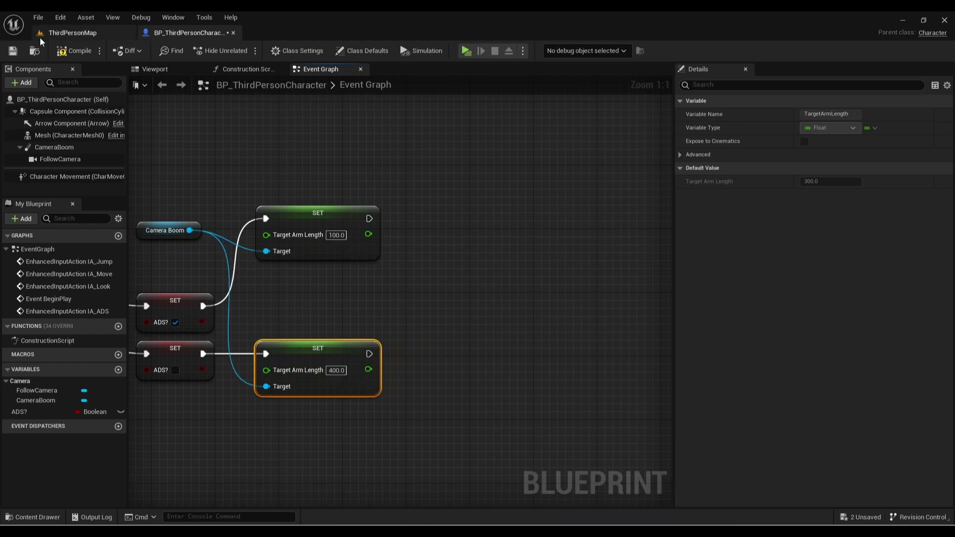
# - Play the level, test the aim-down-sights camera zoom several times, and close the preview
pyautogui.click(469, 52)
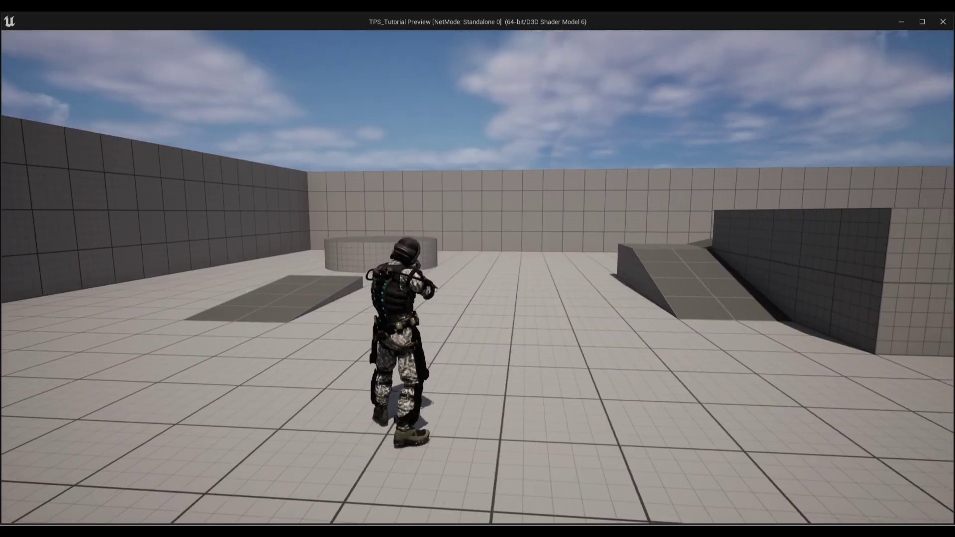
pyautogui.press('w')
pyautogui.rightClick(478, 276)
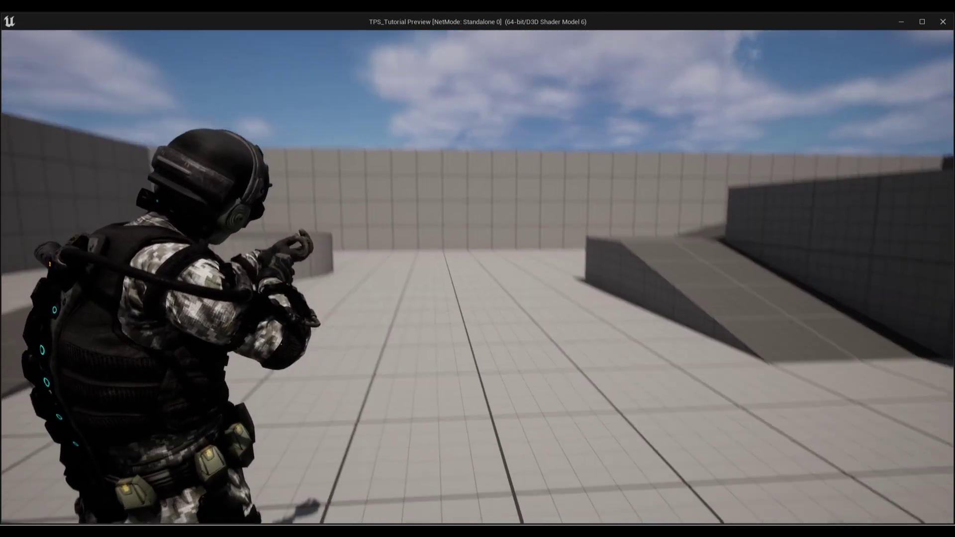
pyautogui.rightClick(477, 277)
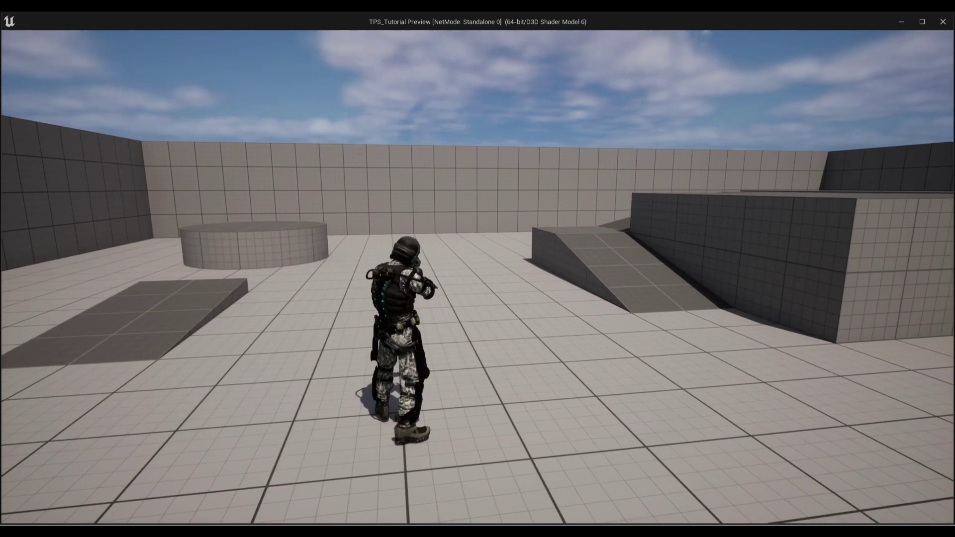
pyautogui.rightClick(478, 277)
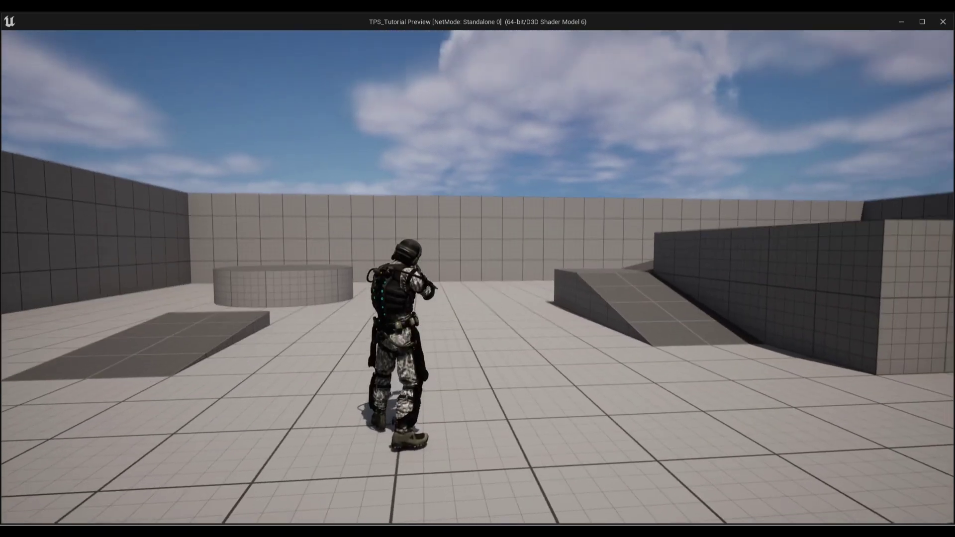
pyautogui.rightClick(478, 276)
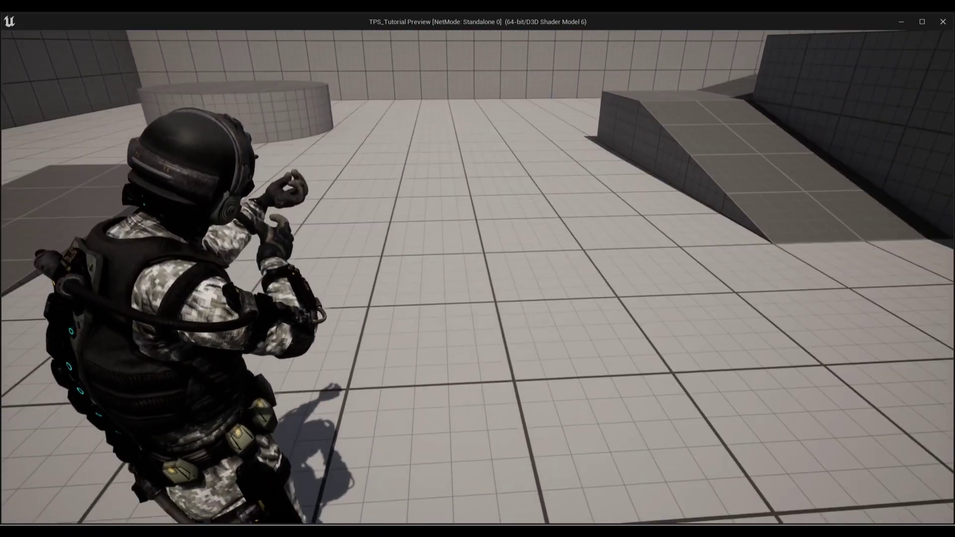
pyautogui.rightClick(478, 276)
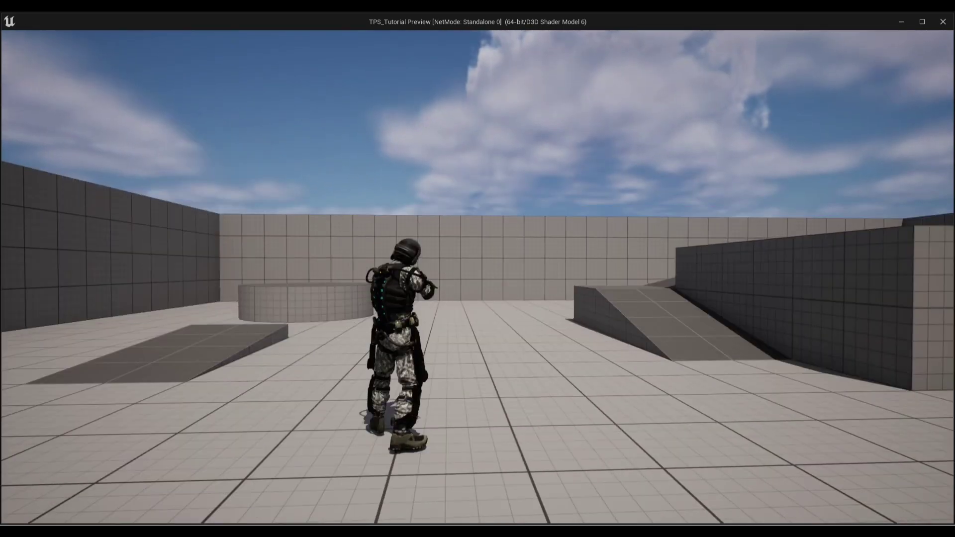
pyautogui.click(944, 22)
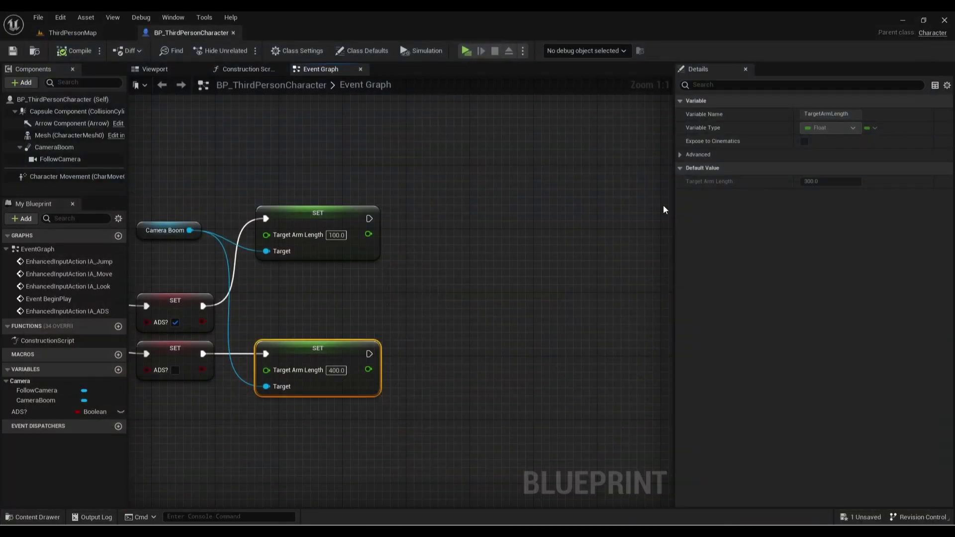
# - Set the Target Arm Length after the enabled ADS? node to 200 and play the level to test the zoom
pyautogui.click(335, 235)
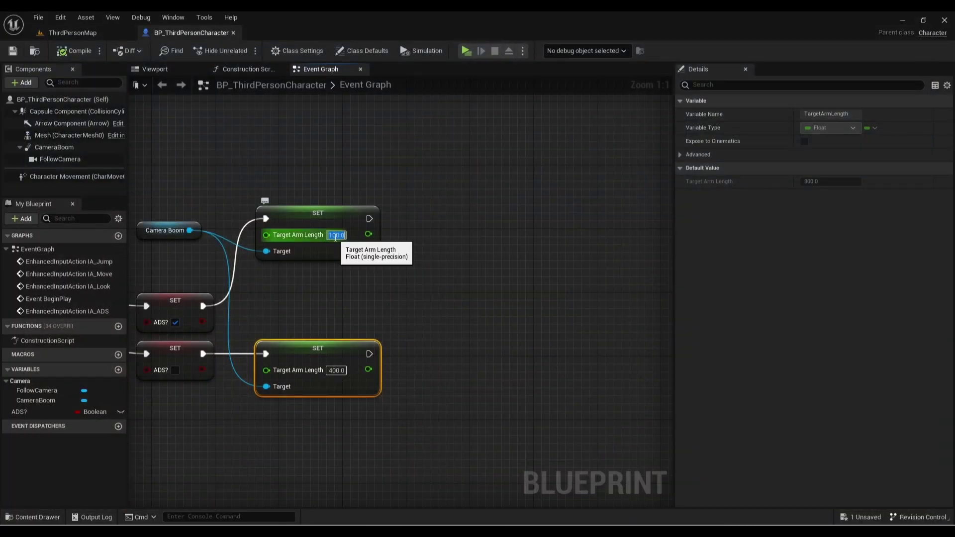
pyautogui.write('200')
pyautogui.click(485, 299)
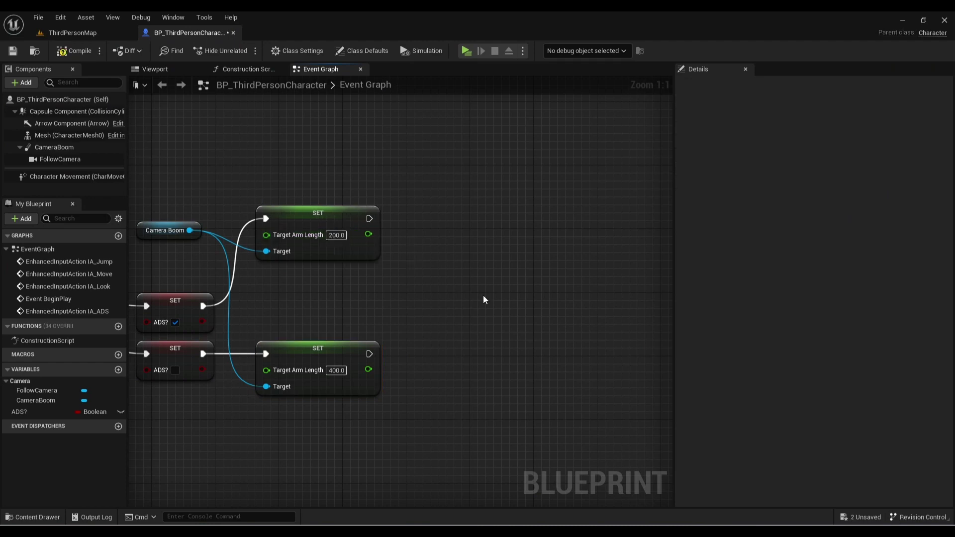
pyautogui.click(59, 52)
pyautogui.click(470, 54)
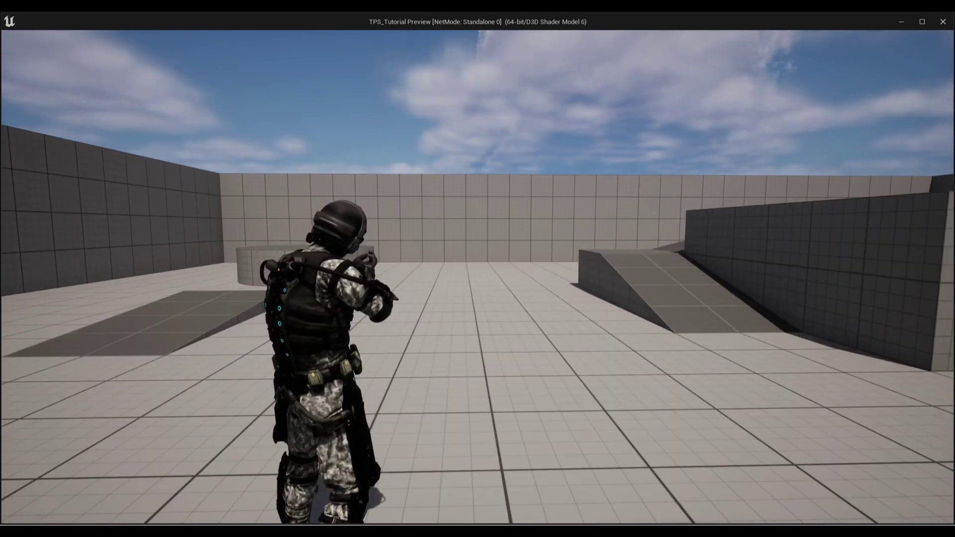
pyautogui.press('w')
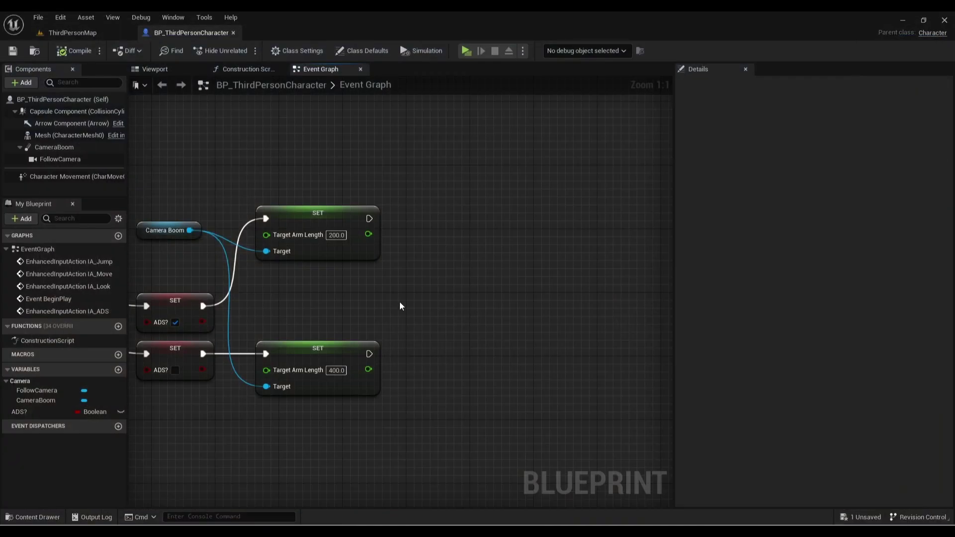
# - Move both SET Target Arm Length nodes away from the ADS? nodes to make room between them
pyautogui.moveTo(402, 306); pyautogui.dragTo(486, 280, button='right')
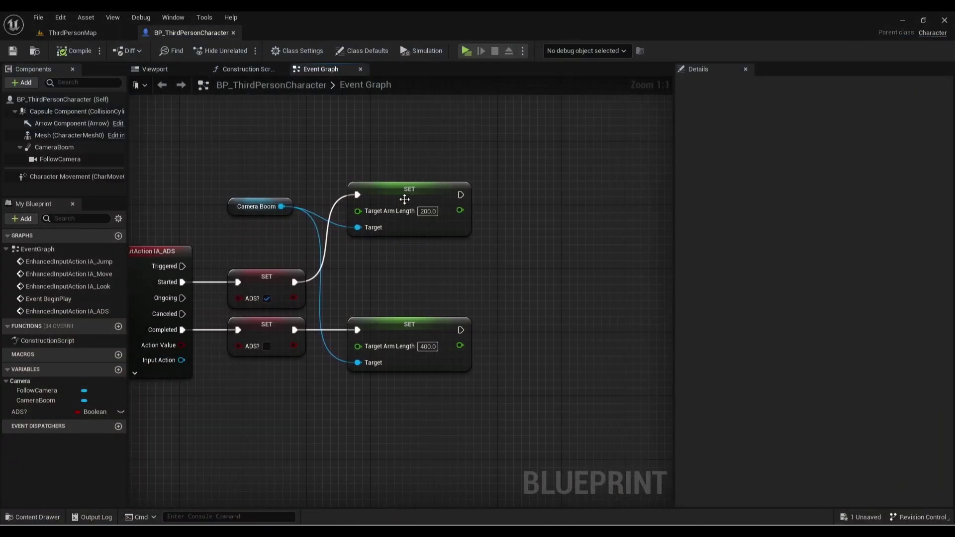
pyautogui.moveTo(403, 198); pyautogui.dragTo(459, 143)
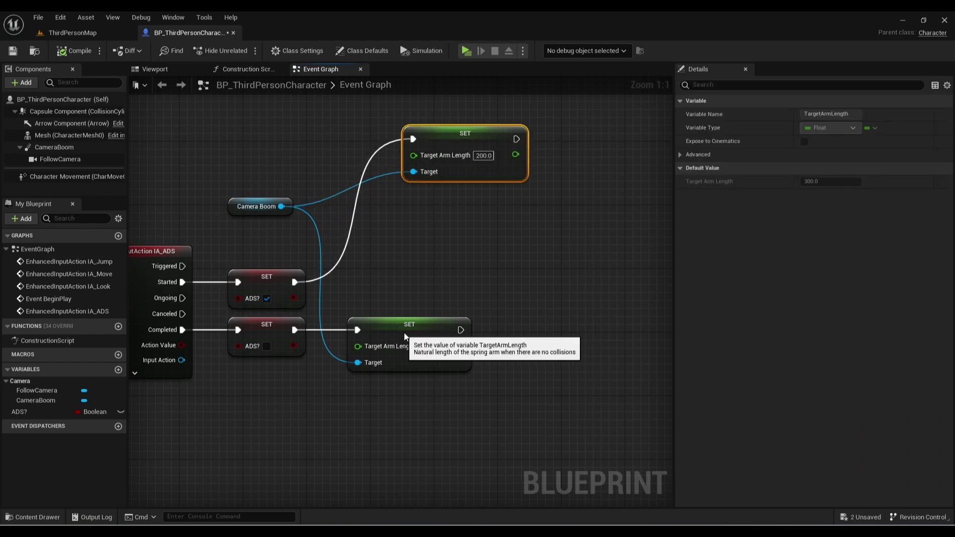
pyautogui.moveTo(404, 333); pyautogui.dragTo(615, 331)
pyautogui.moveTo(590, 252); pyautogui.dragTo(447, 274, button='right')
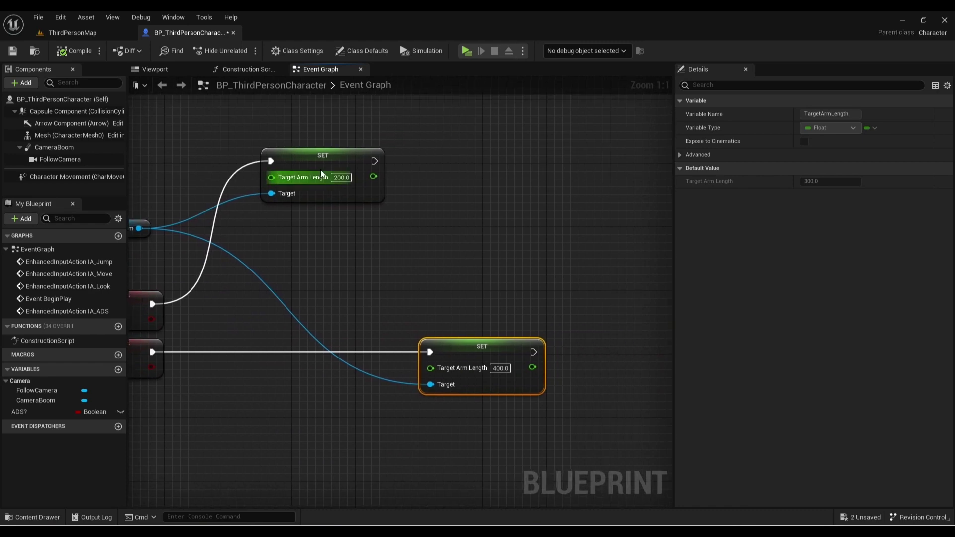
pyautogui.moveTo(319, 170); pyautogui.dragTo(492, 171)
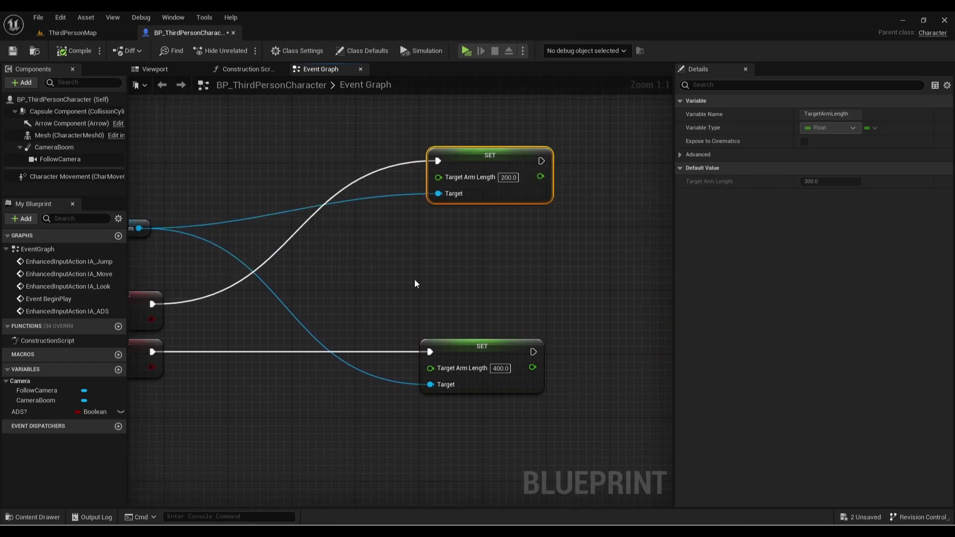
pyautogui.click(508, 290)
# - Insert a Timeline named ADS between the enabled ADS? SET node and the 200 Target Arm Length node
pyautogui.moveTo(231, 305); pyautogui.dragTo(397, 302, button='right')
pyautogui.moveTo(321, 299); pyautogui.dragTo(402, 295)
pyautogui.write('timeline')
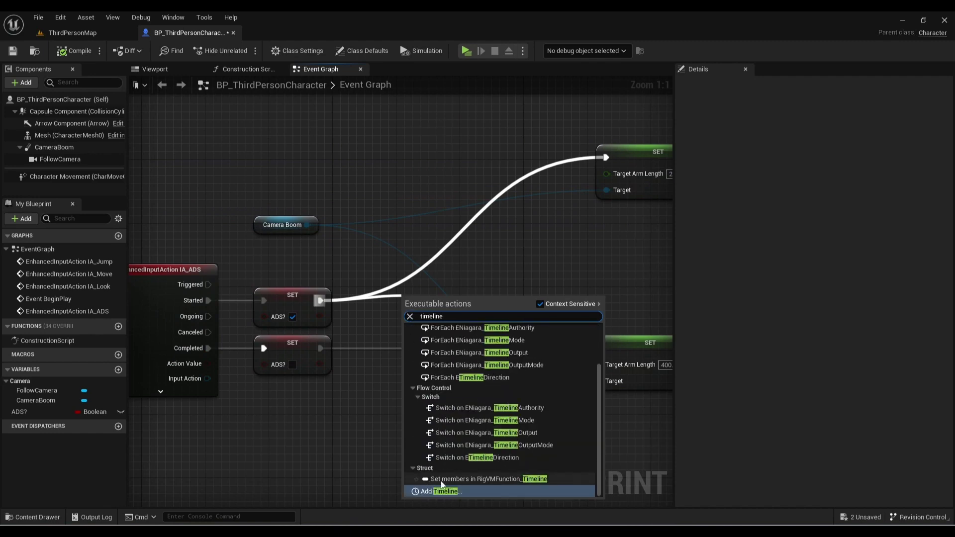
pyautogui.click(450, 492)
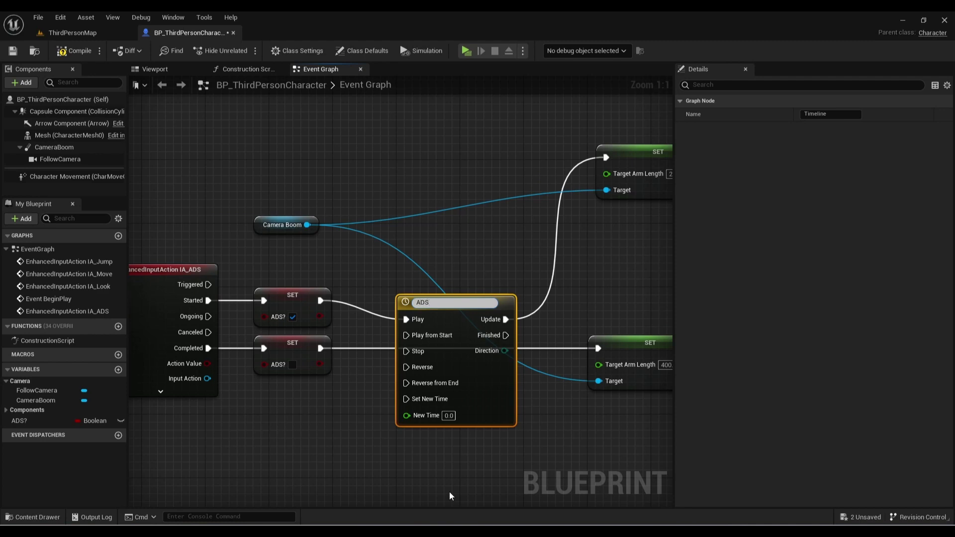
pyautogui.press('Return')
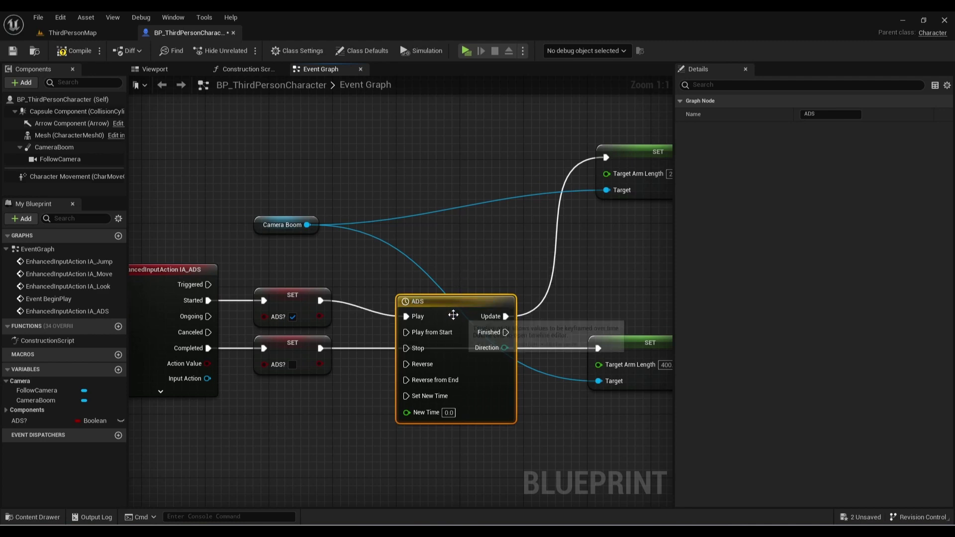
# - Connect the disabled ADS? SET node to the ADS timeline's Reverse input and space both Target Arm Length nodes farther from the timeline
pyautogui.moveTo(454, 310); pyautogui.dragTo(430, 295)
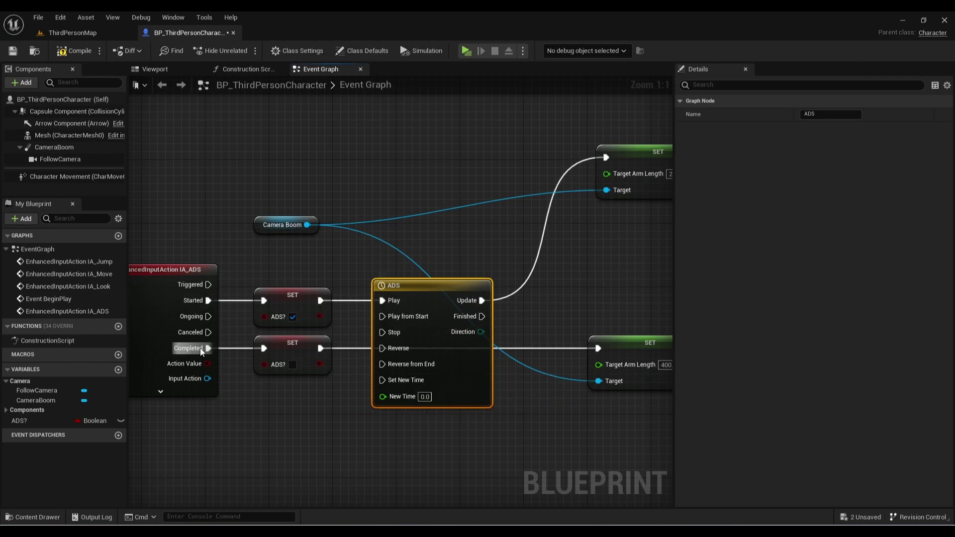
pyautogui.moveTo(320, 348); pyautogui.dragTo(389, 350)
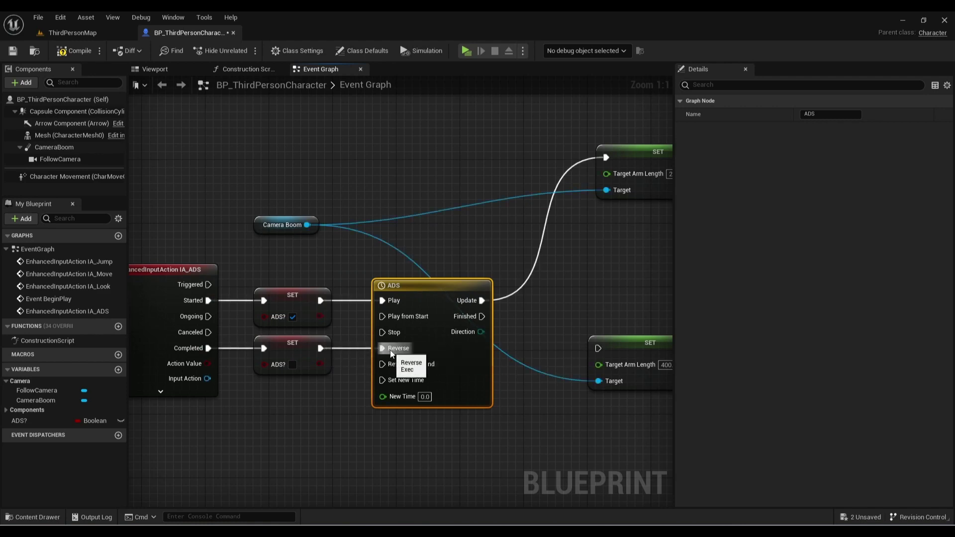
pyautogui.moveTo(507, 341); pyautogui.dragTo(462, 350, button='right')
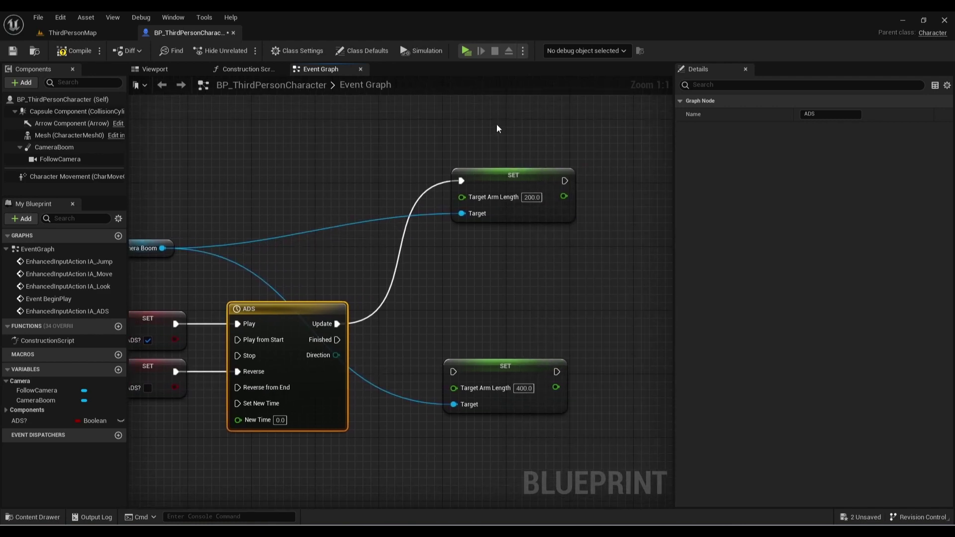
pyautogui.moveTo(496, 129); pyautogui.dragTo(613, 371)
pyautogui.click(467, 378)
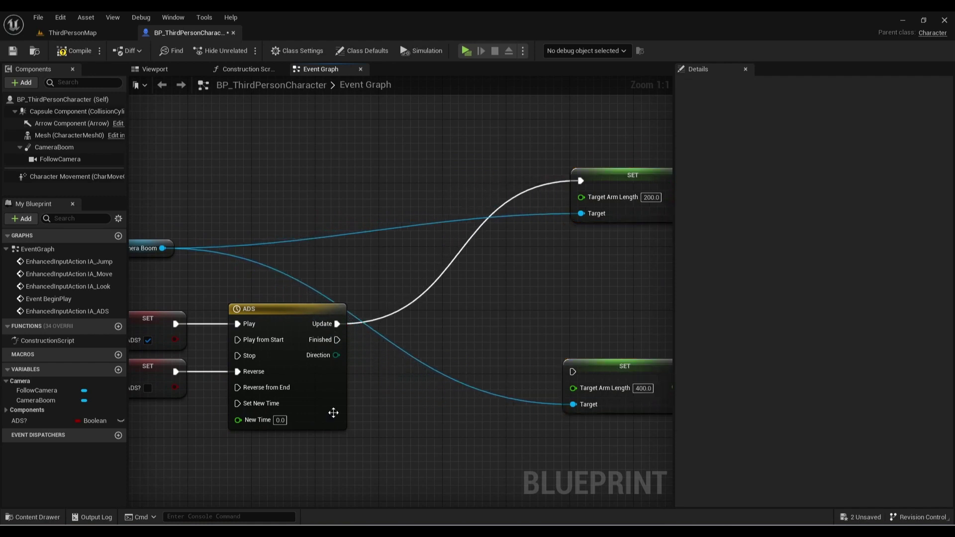
# - Open the ADS timeline for editing and set its length to 1 second
pyautogui.doubleClick(283, 326)
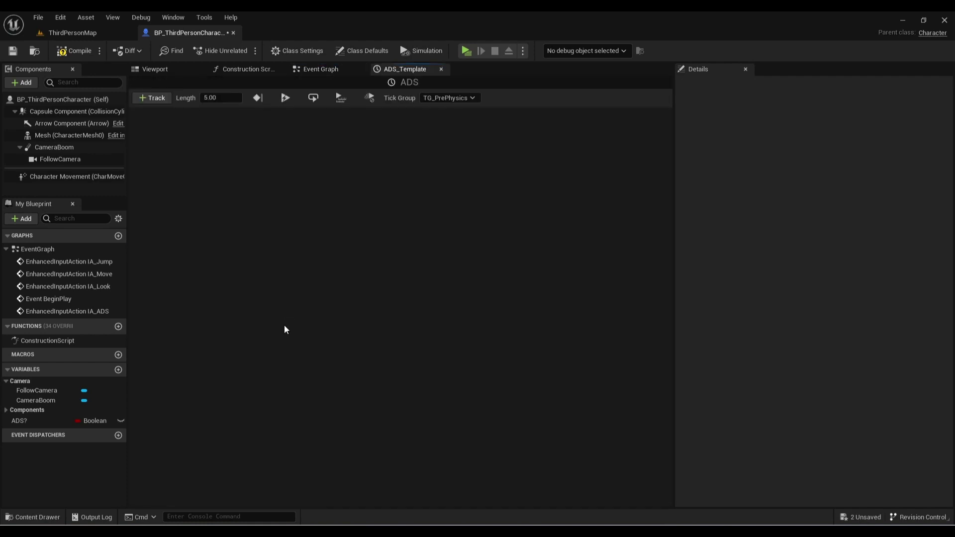
pyautogui.click(228, 96)
pyautogui.write('1')
# - Add a float track named "ADS Float Track" to the timeline
pyautogui.click(159, 99)
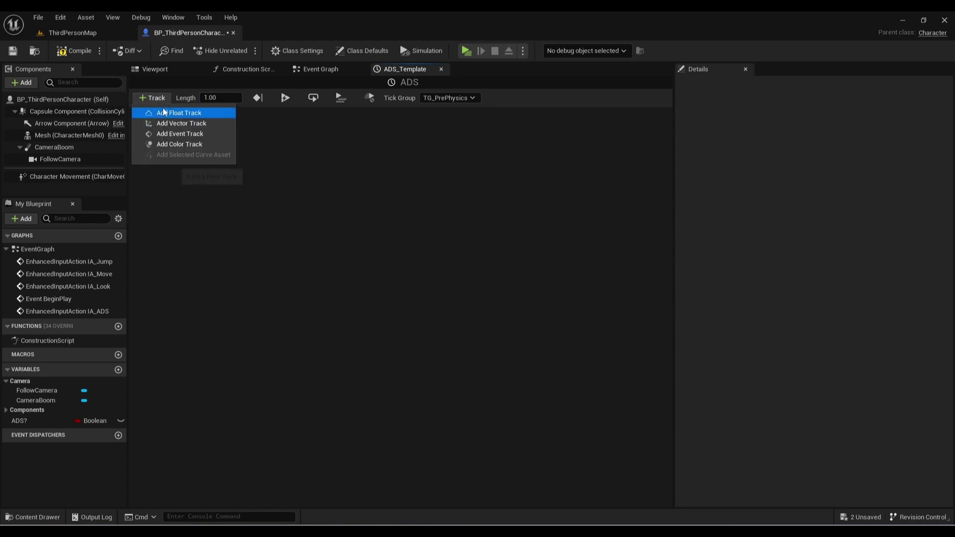
pyautogui.click(194, 114)
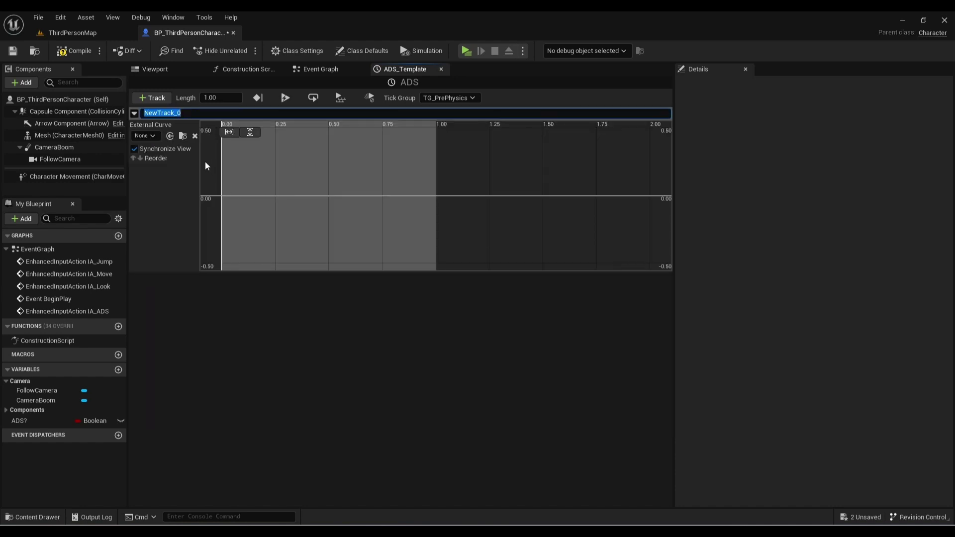
pyautogui.write('ADS')
pyautogui.write('Float Track')
pyautogui.press('Return')
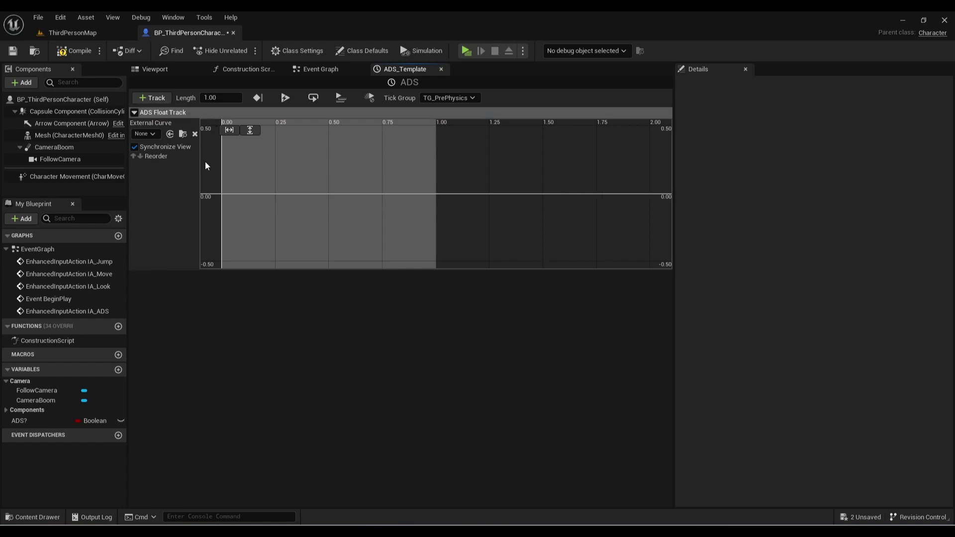
# - Add a first key to the ADS Float Track curve at time 0 with value 0
pyautogui.scroll(3, 211, 169)
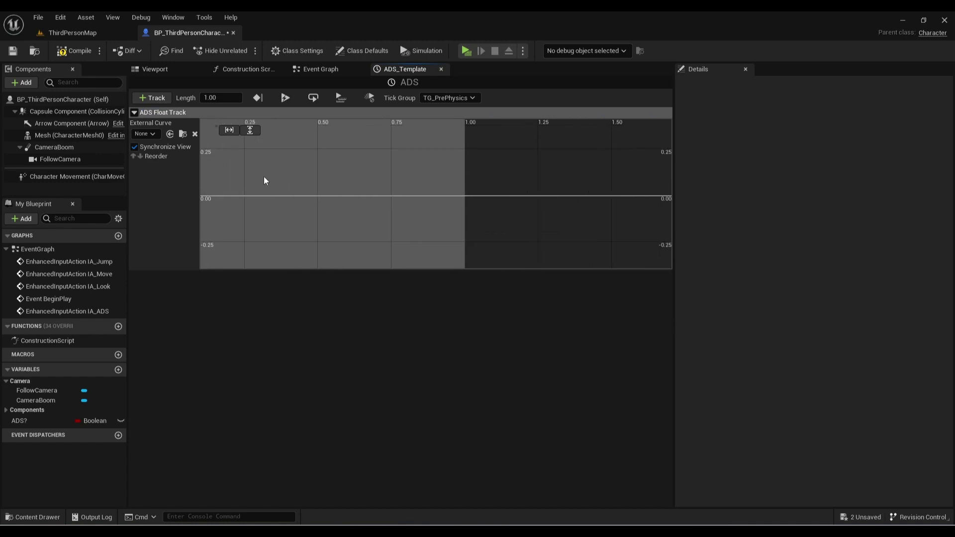
pyautogui.rightClick(285, 203)
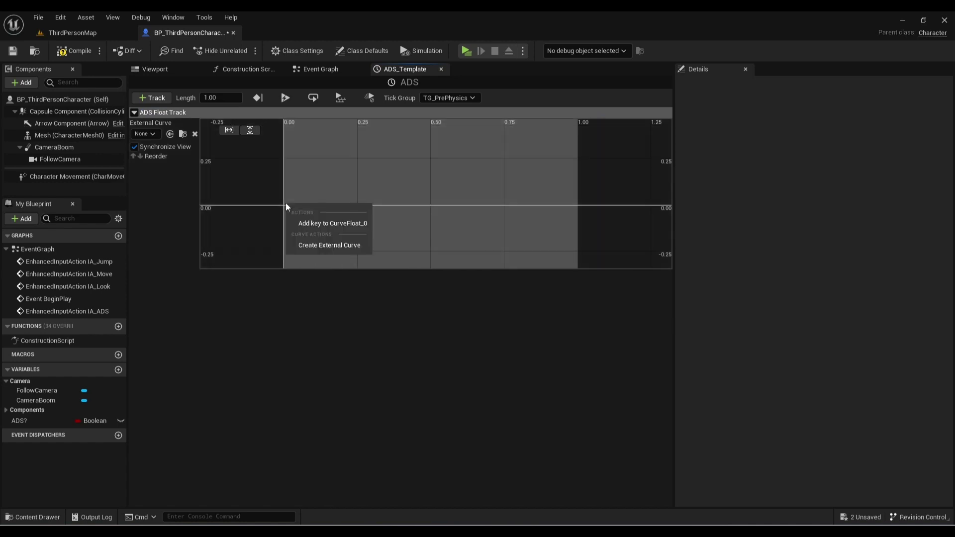
pyautogui.click(302, 225)
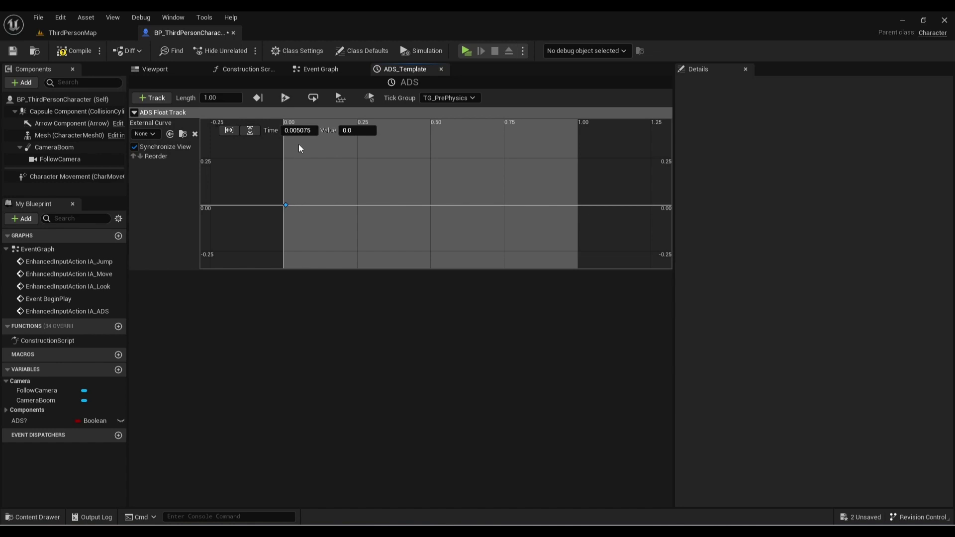
pyautogui.click(301, 131)
pyautogui.write('0')
pyautogui.press('Tab')
pyautogui.click(420, 177)
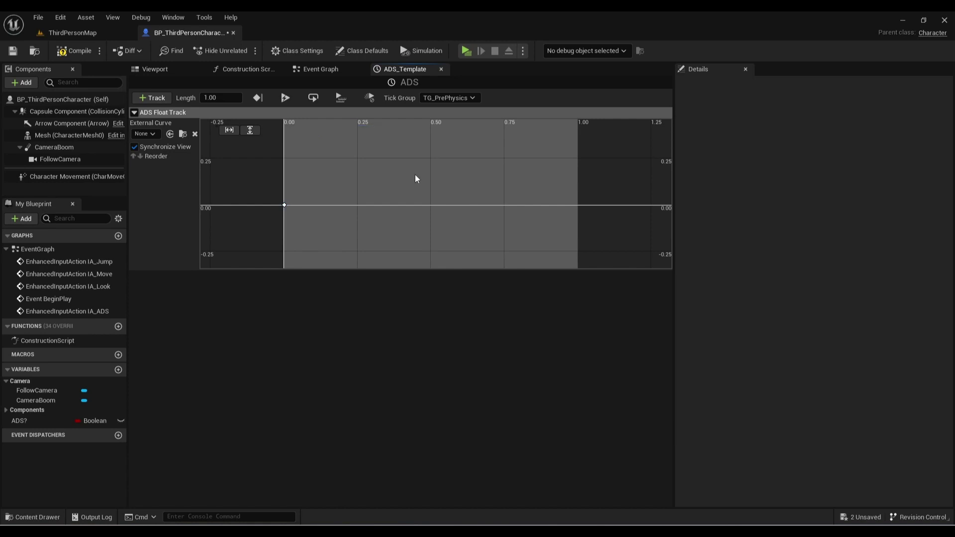
# - Add a second key to the ADS Float Track curve at time 1 with value 1
pyautogui.rightClick(569, 171)
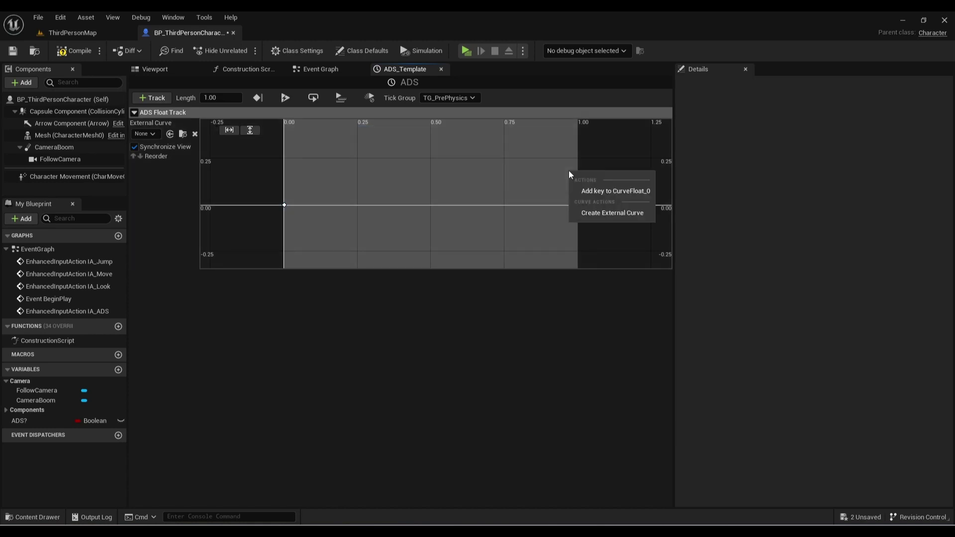
pyautogui.click(583, 192)
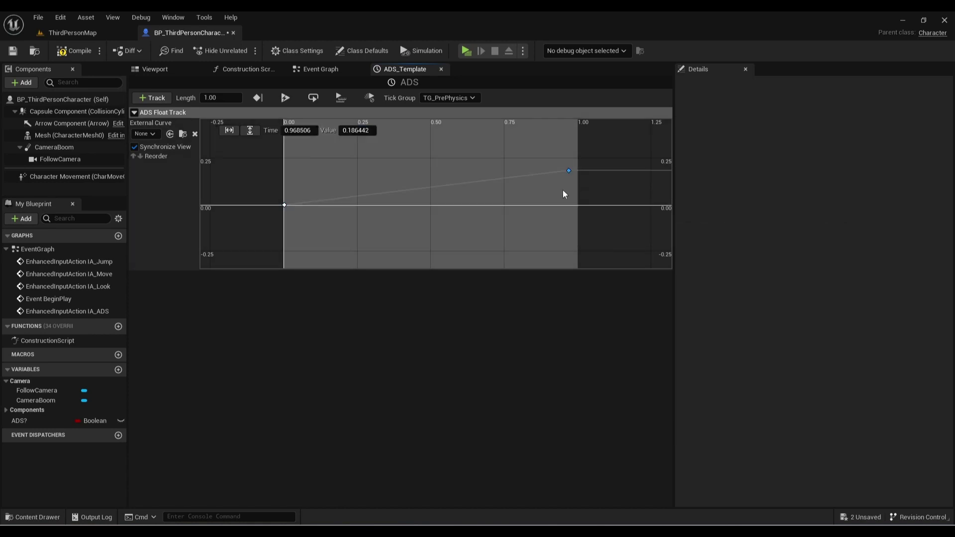
pyautogui.click(314, 130)
pyautogui.write('1')
pyautogui.press('Return')
pyautogui.click(367, 130)
pyautogui.write('1')
pyautogui.press('Return')
# - Save the character blueprint, check the full curve, and close the ADS timeline editor
pyautogui.click(12, 51)
pyautogui.scroll(-3, 471, 156)
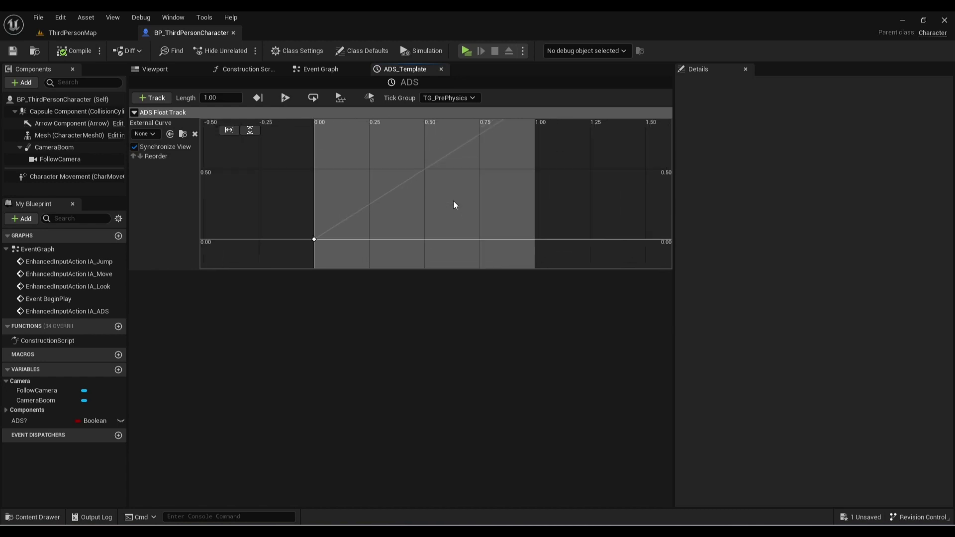
pyautogui.scroll(-2, 454, 205)
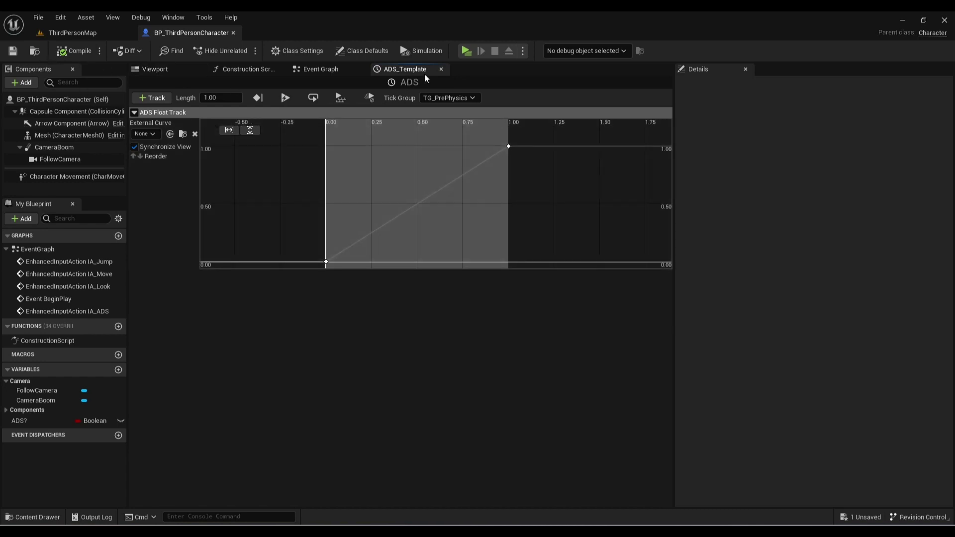
pyautogui.click(440, 70)
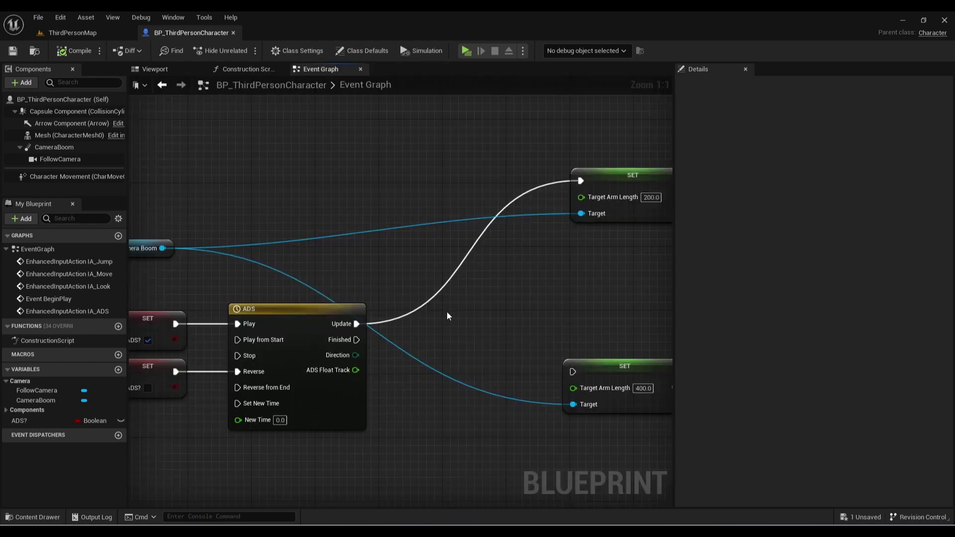
# - Delete the 400 Target Arm Length node and align the remaining one with the ADS timeline's Update output
pyautogui.moveTo(470, 330); pyautogui.dragTo(392, 325, button='right')
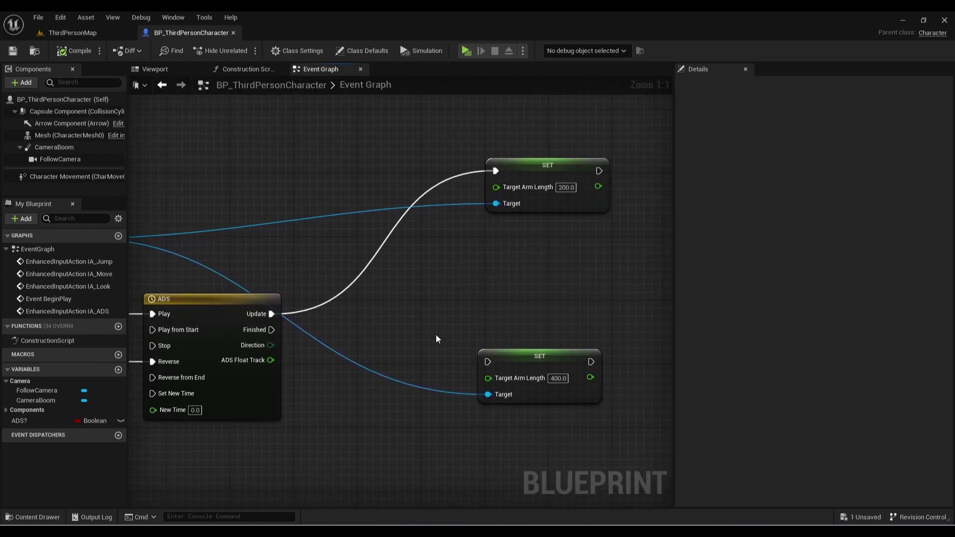
pyautogui.moveTo(551, 235); pyautogui.dragTo(436, 246, button='right')
pyautogui.moveTo(457, 304); pyautogui.dragTo(441, 450)
pyautogui.press('Delete')
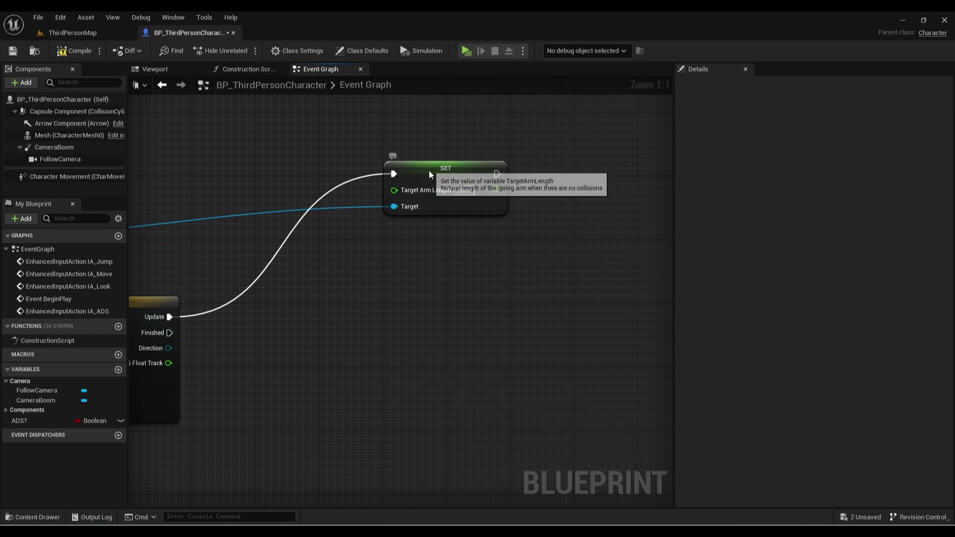
pyautogui.moveTo(429, 170); pyautogui.dragTo(412, 380)
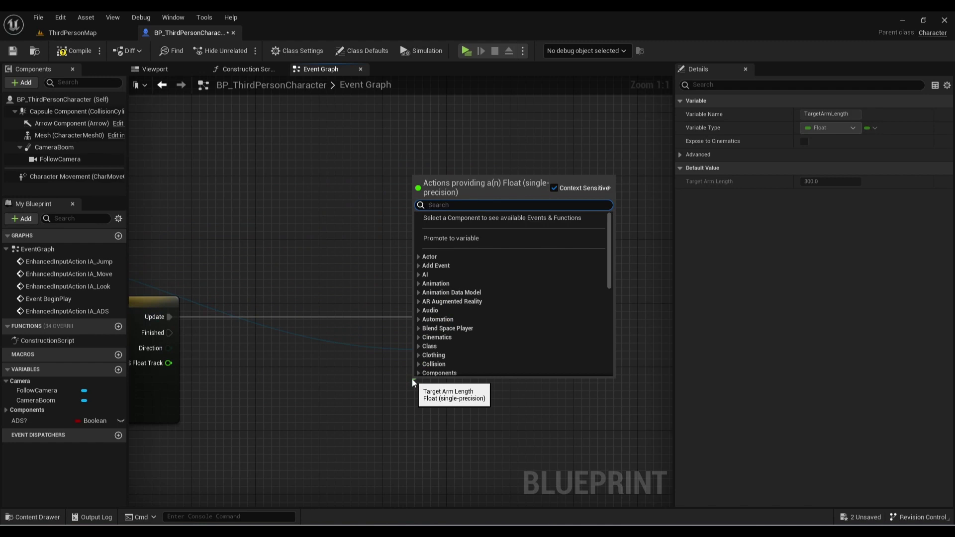
# - Feed the SET node's Target Arm Length from a new float Lerp node and place the Lerp directly beneath it
pyautogui.write('lerp')
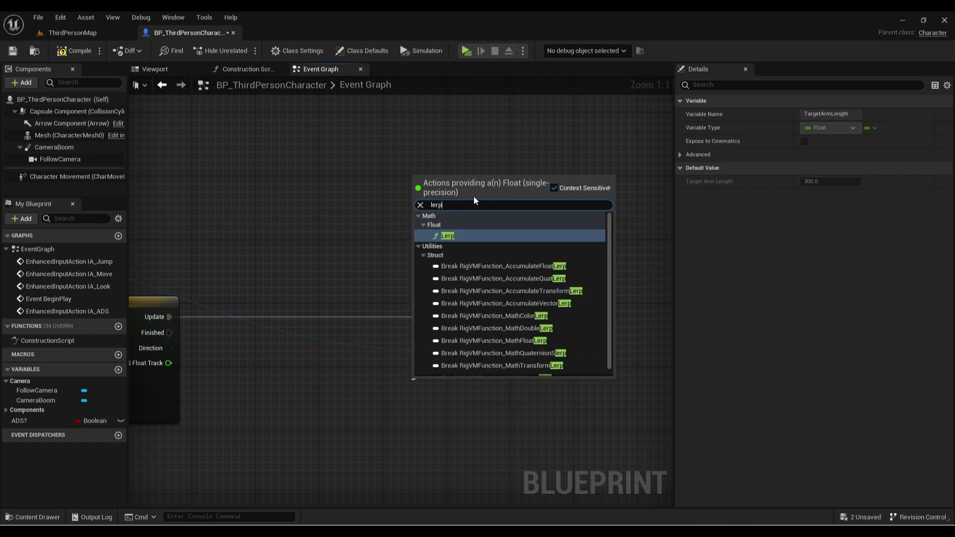
pyautogui.click(470, 236)
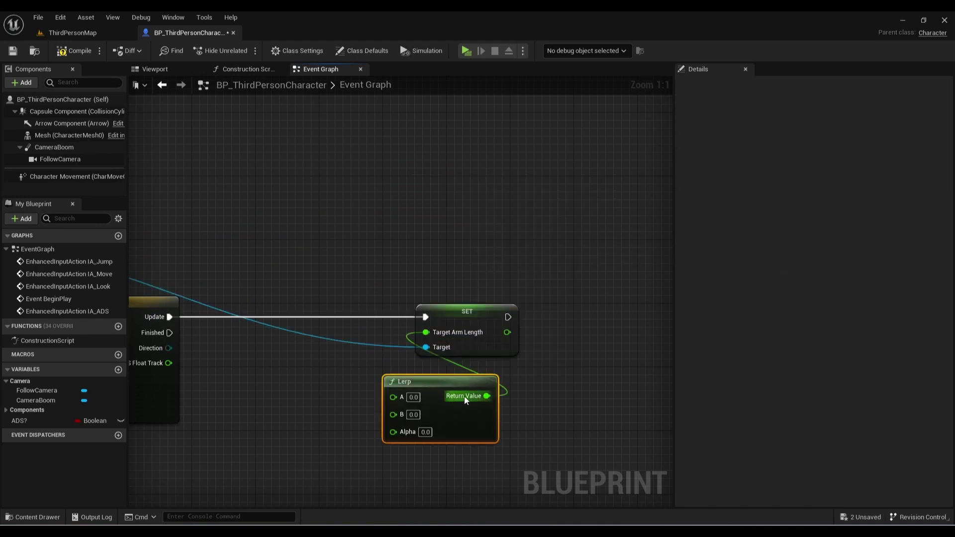
pyautogui.moveTo(429, 385); pyautogui.dragTo(454, 361)
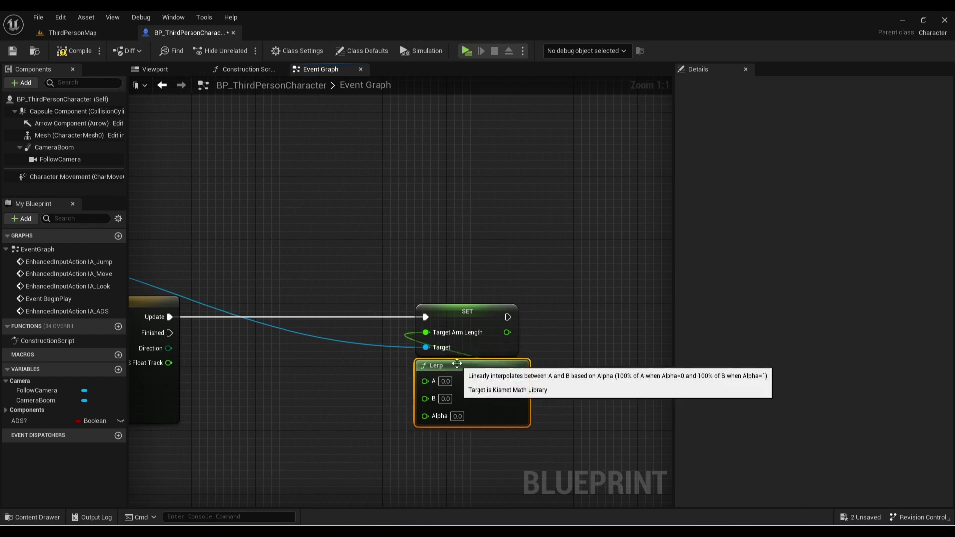
pyautogui.rightClick(290, 381)
pyautogui.click(255, 413)
pyautogui.moveTo(258, 409); pyautogui.dragTo(372, 351, button='right')
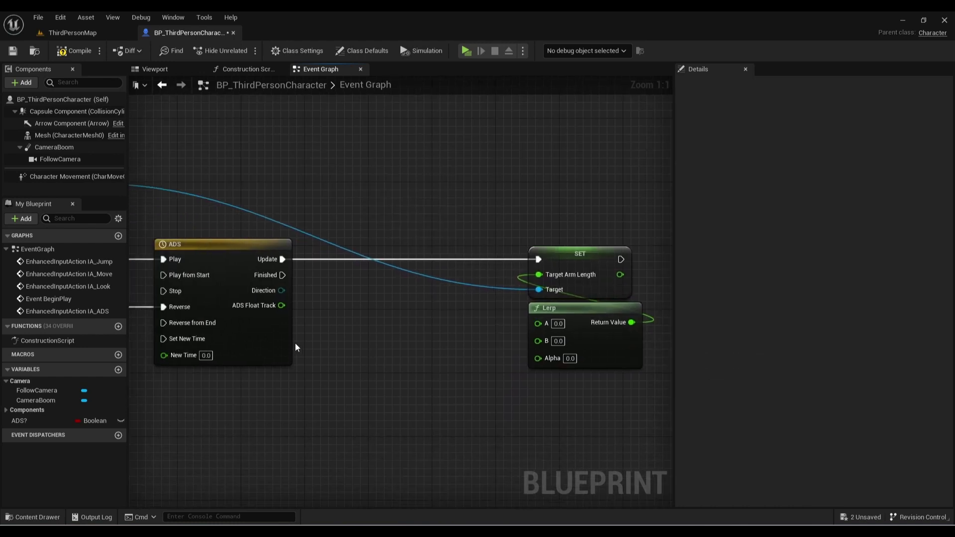
# - Drive the Lerp's Alpha with the ADS Float Track, set A to 200 and B to 400, and compile and save the blueprint
pyautogui.moveTo(276, 307); pyautogui.dragTo(542, 363)
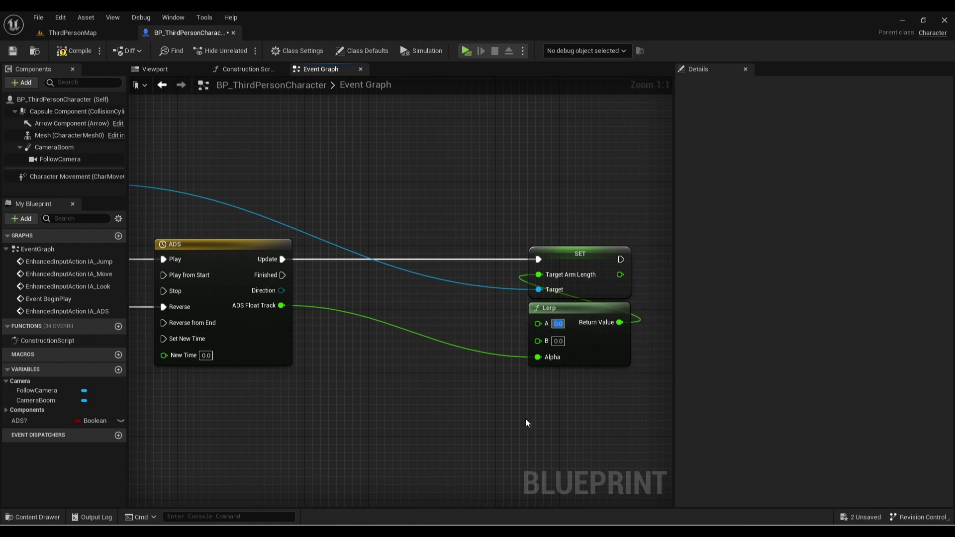
pyautogui.write('200')
pyautogui.press('Return')
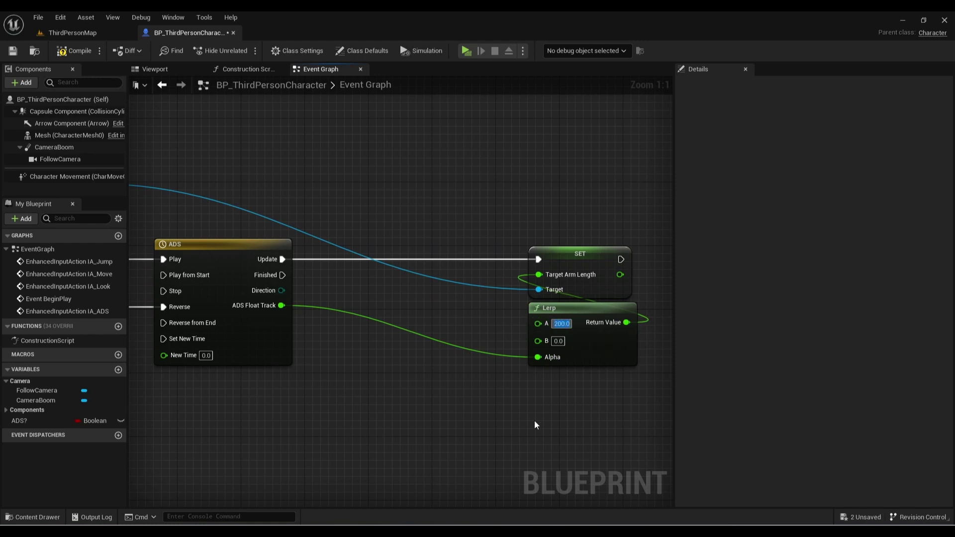
pyautogui.click(558, 341)
pyautogui.write('400')
pyautogui.press('Return')
pyautogui.moveTo(377, 419); pyautogui.dragTo(467, 382, button='right')
pyautogui.click(73, 57)
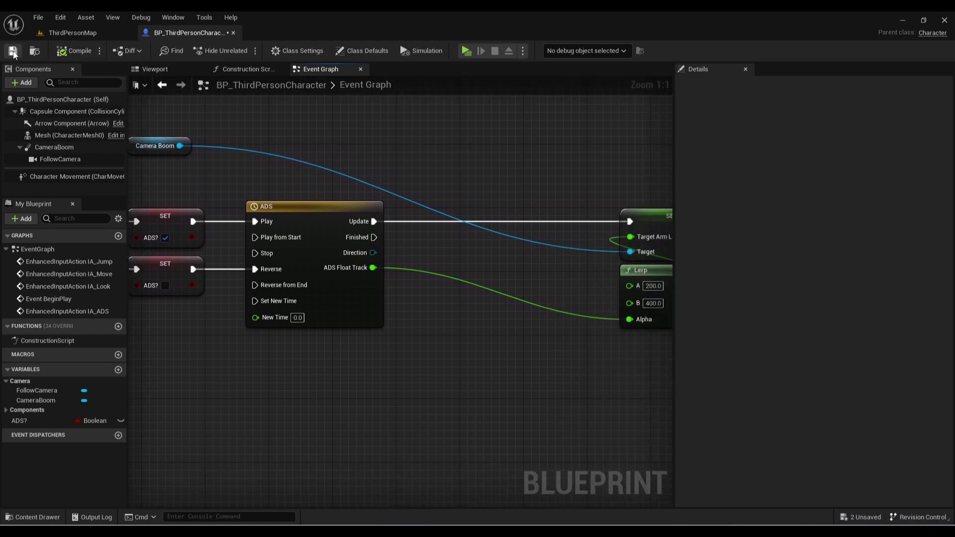
# - Move the Camera Boom node below the timeline's Update wire, between the ADS timeline and the Lerp node
pyautogui.scroll(-2, 353, 339)
pyautogui.moveTo(396, 389); pyautogui.dragTo(429, 389, button='right')
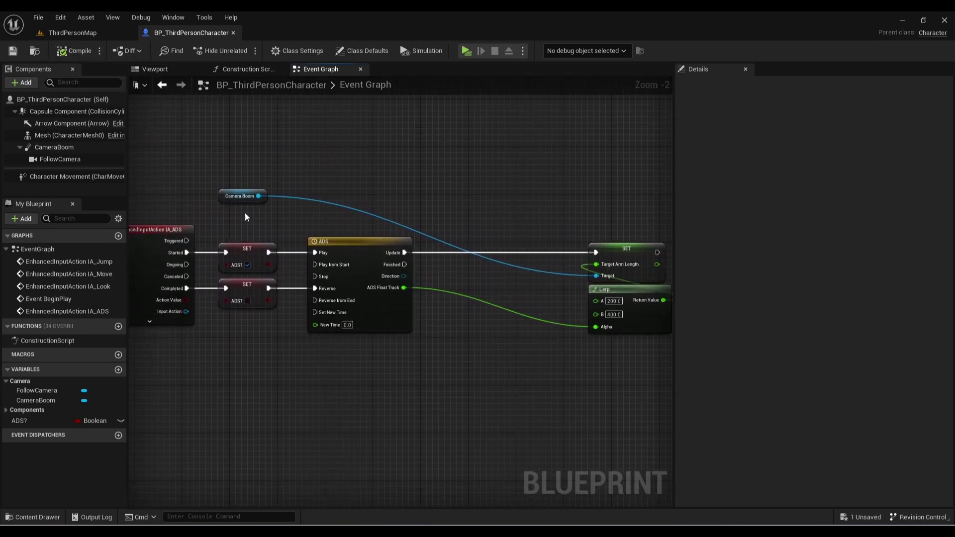
pyautogui.moveTo(224, 197); pyautogui.dragTo(487, 348)
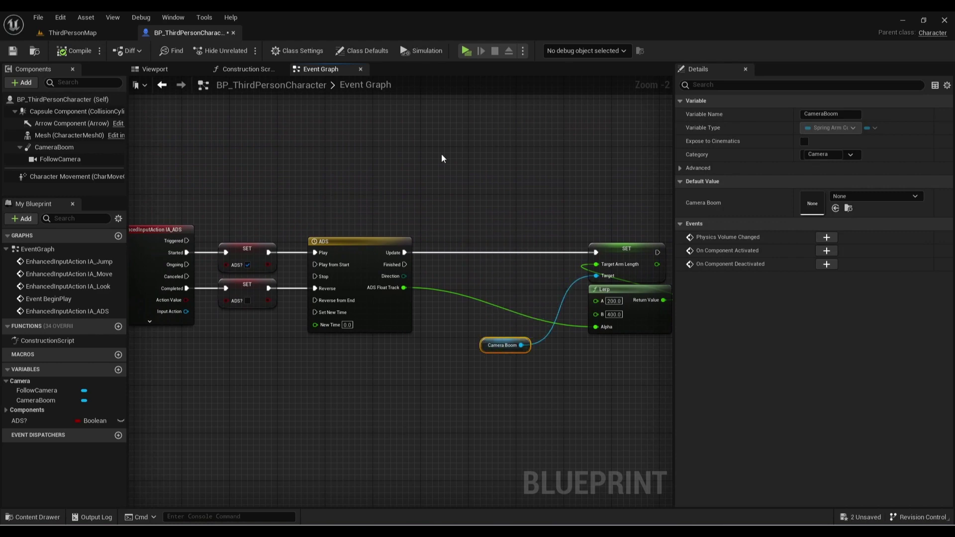
# - Playtest the character, aiming down sights and releasing to check the direction of the camera zoom
pyautogui.click(465, 54)
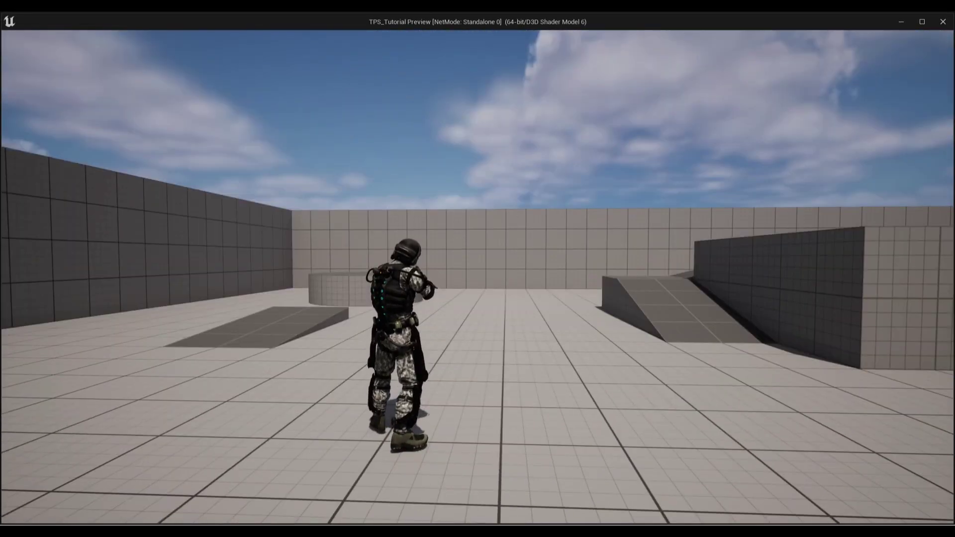
pyautogui.rightClick(478, 276)
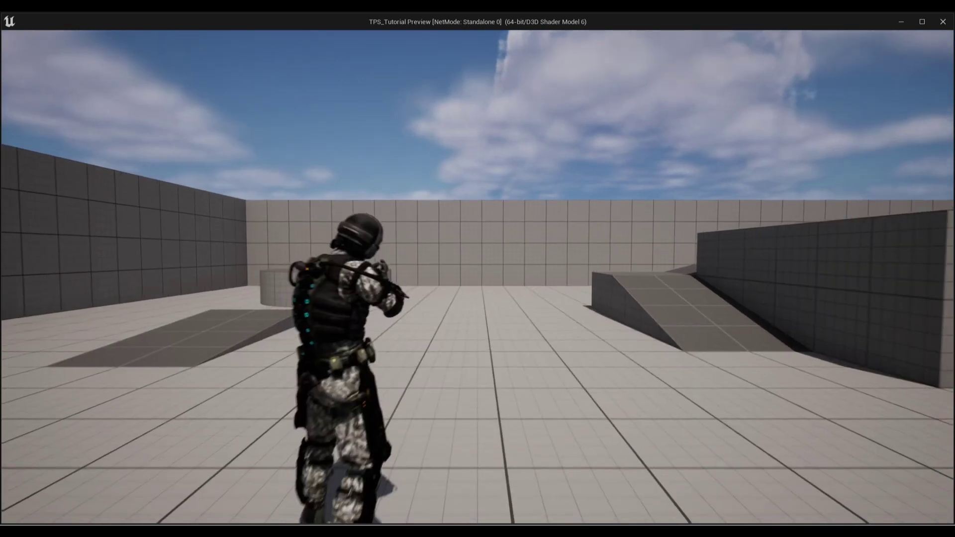
pyautogui.rightClick(478, 276)
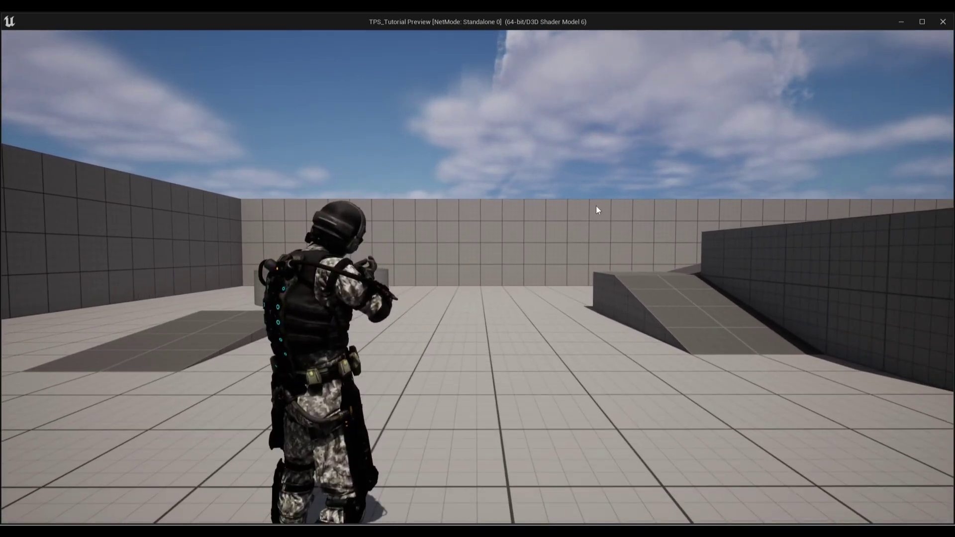
pyautogui.press('Escape')
# - Set the Lerp node's A to 400 and B to 200, and recompile the character blueprint
pyautogui.scroll(2, 608, 345)
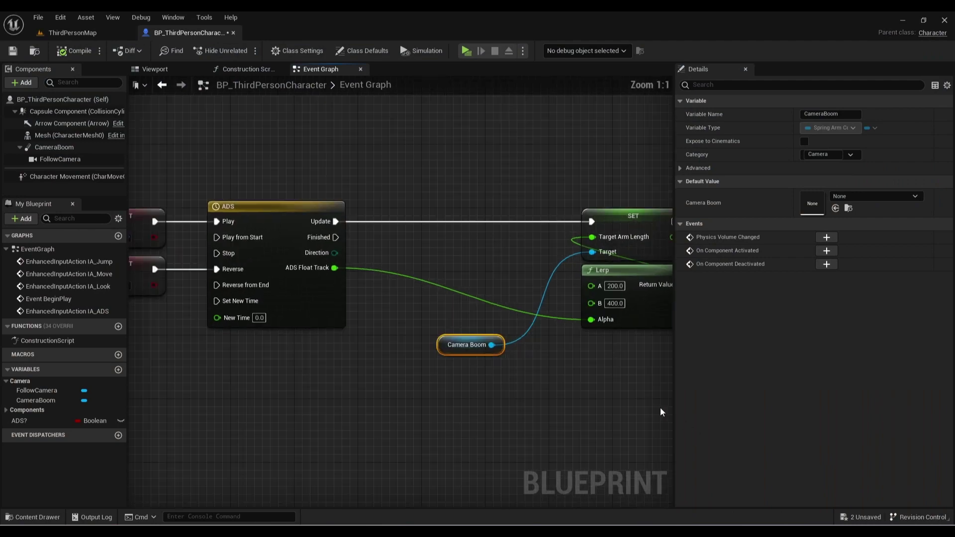
pyautogui.click(543, 280)
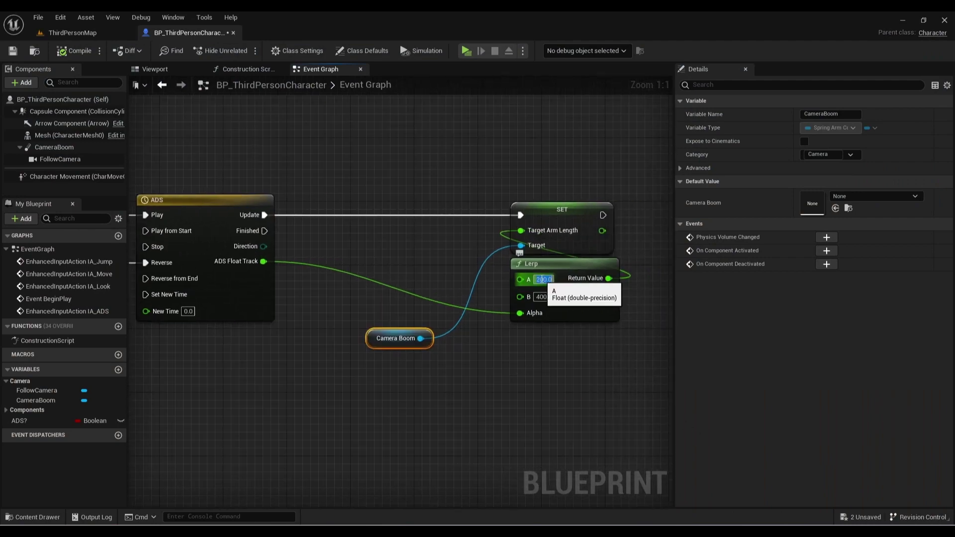
pyautogui.write('400')
pyautogui.click(542, 296)
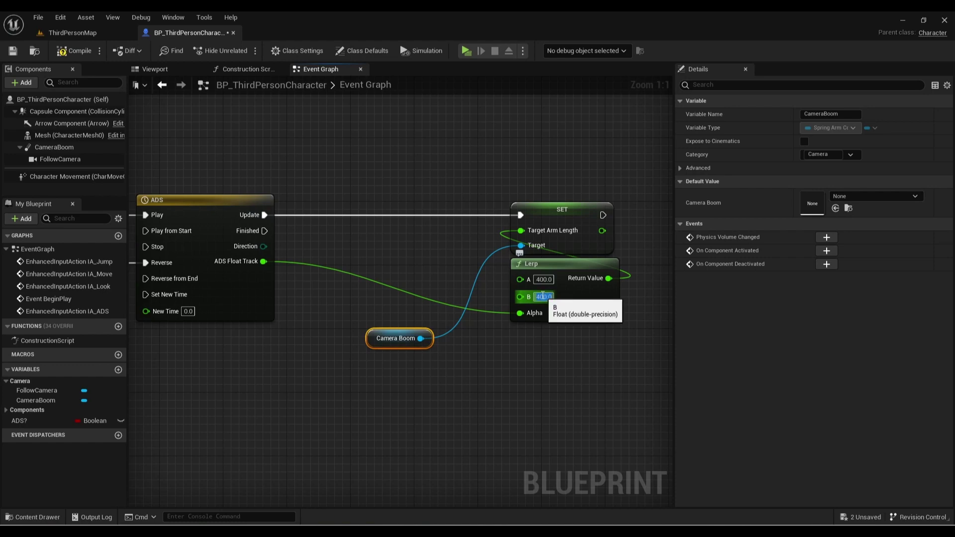
pyautogui.write('200')
pyautogui.press('Return')
pyautogui.click(528, 372)
pyautogui.scroll(-3, 456, 406)
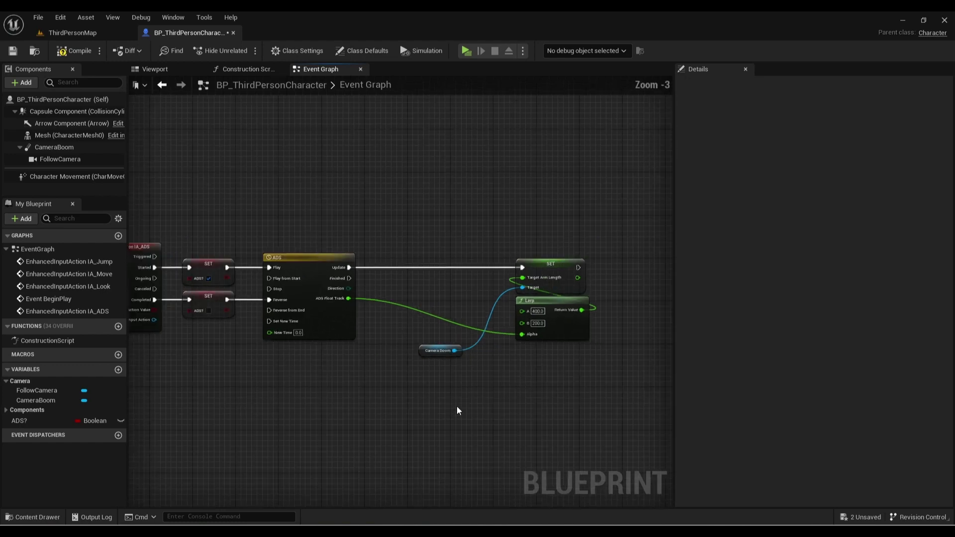
pyautogui.moveTo(443, 404); pyautogui.dragTo(508, 398, button='right')
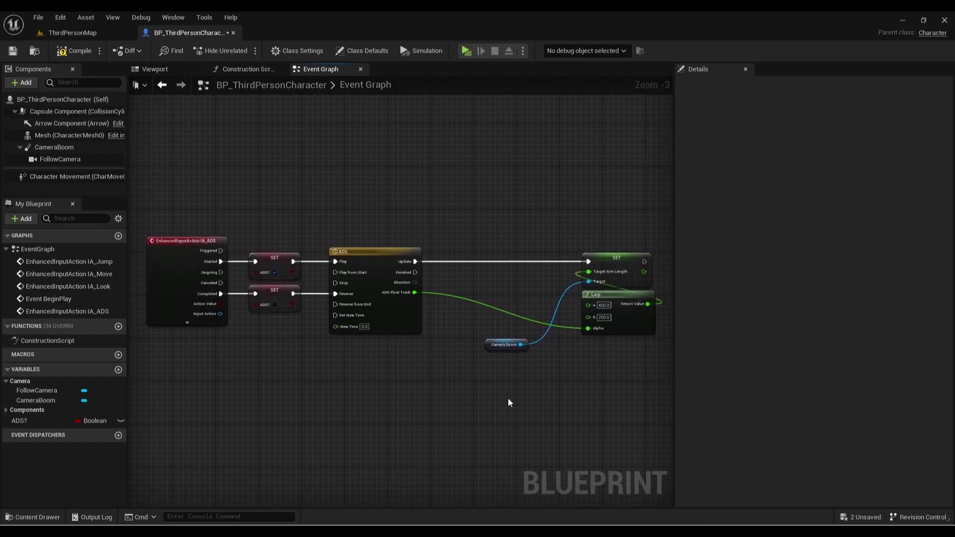
pyautogui.click(71, 57)
# - Playtest the swapped Lerp values while moving the character around, and close the preview
pyautogui.click(466, 51)
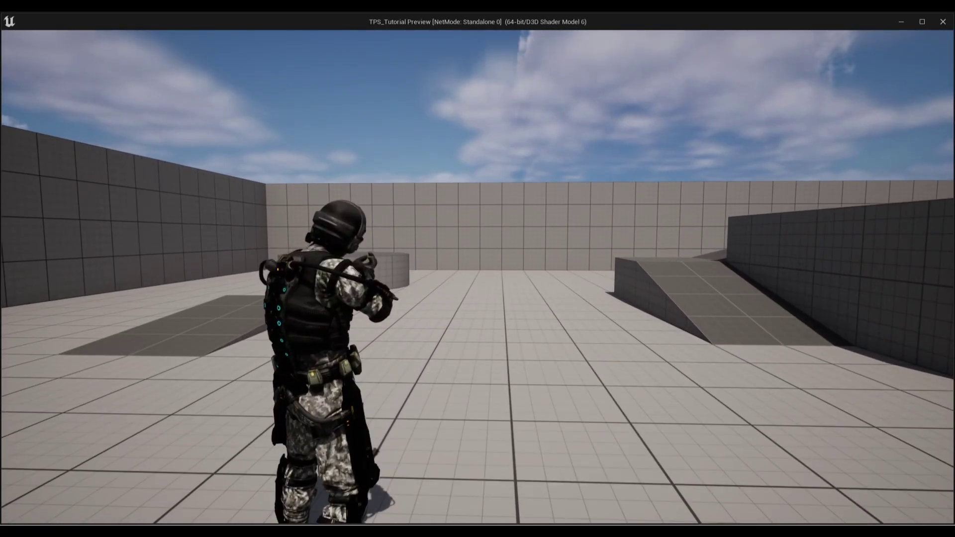
pyautogui.press('w')
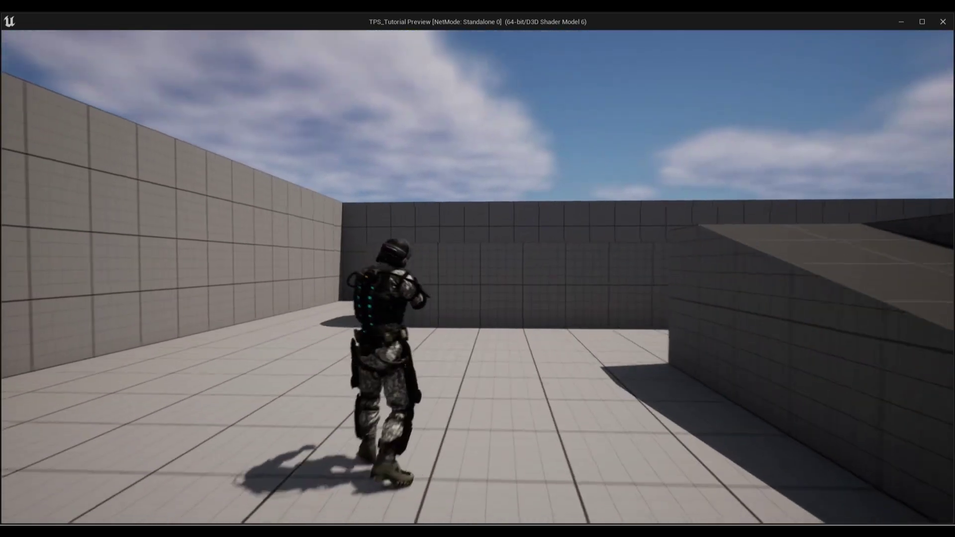
pyautogui.press('w')
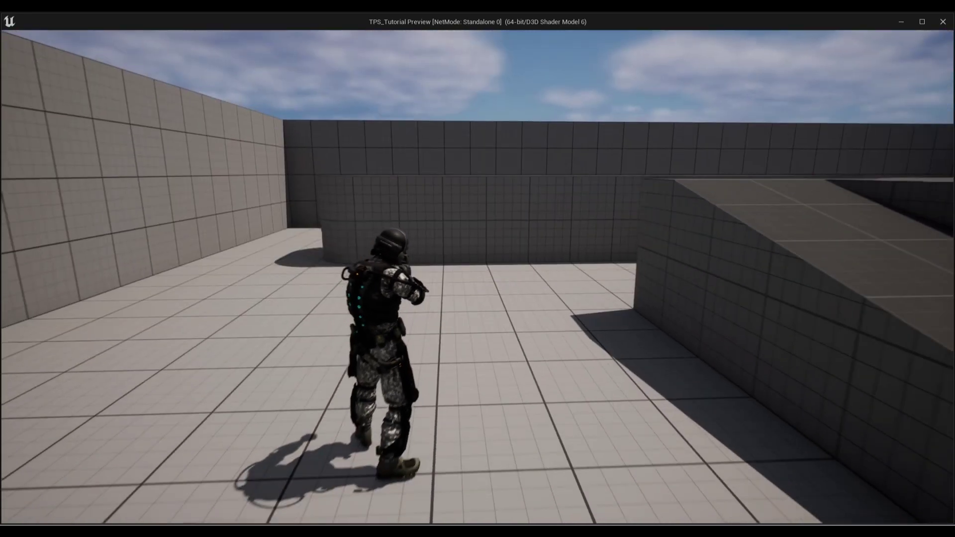
pyautogui.hotkey('shift', 'F1')
pyautogui.click(943, 22)
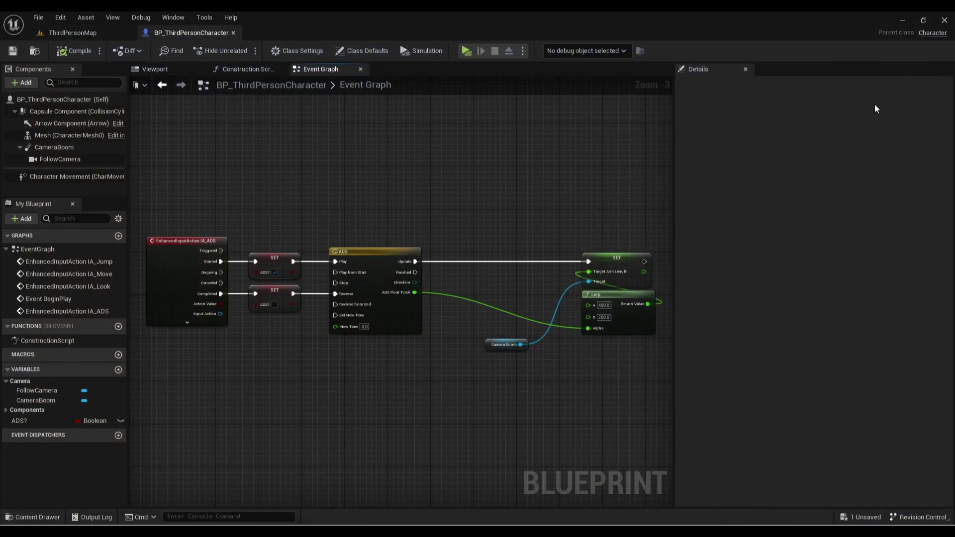
# - Open the ADS timeline and set its length to 0.25
pyautogui.doubleClick(382, 256)
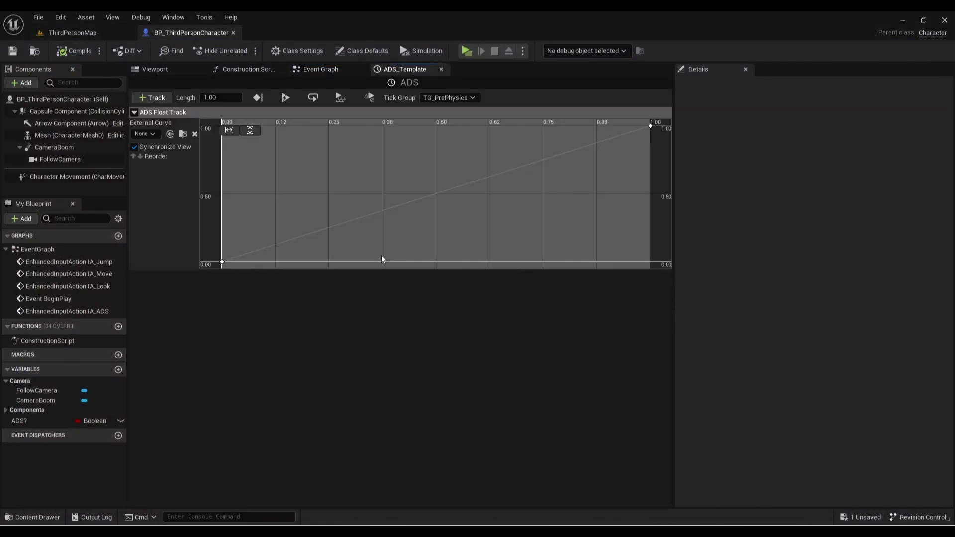
pyautogui.click(231, 96)
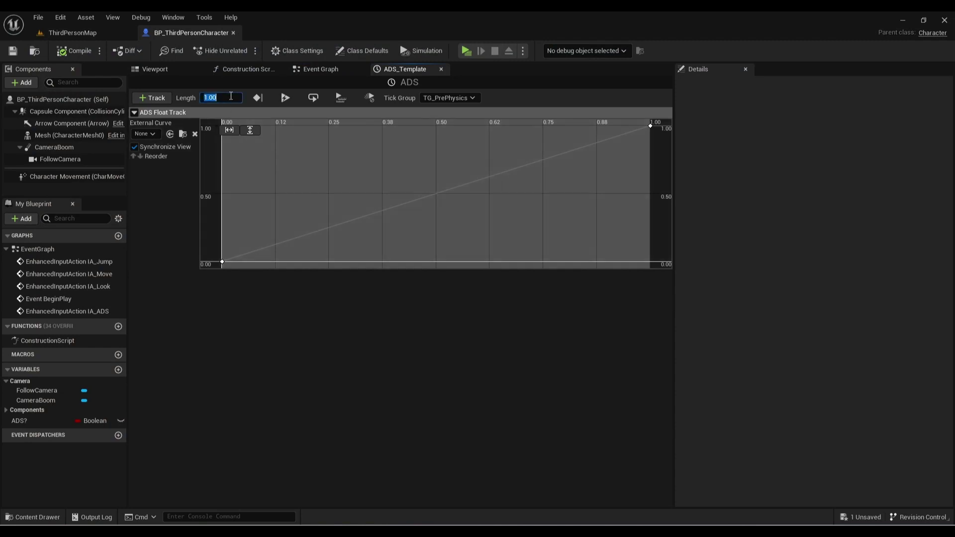
pyautogui.press('BackSpace')
pyautogui.write('.25')
pyautogui.press('Return')
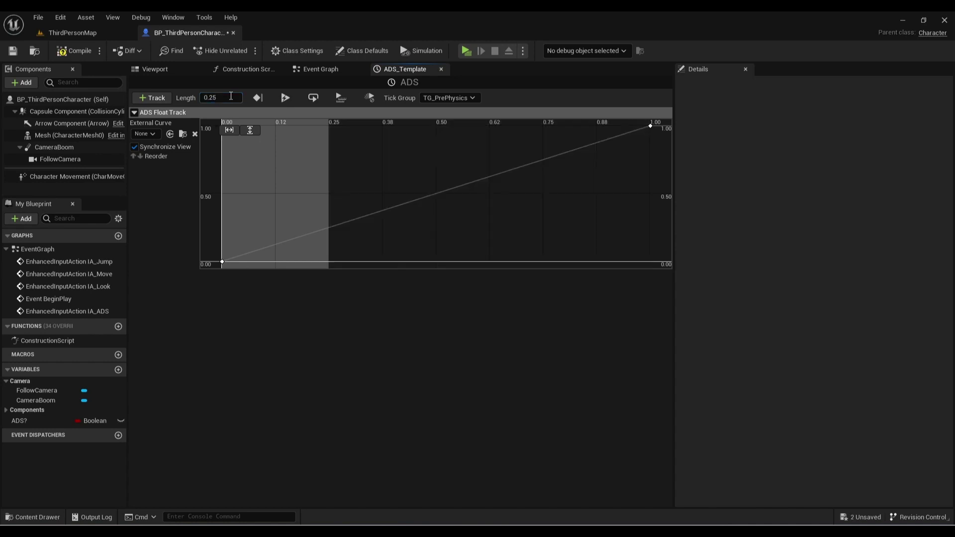
# - Set the time of the ADS Float Track's last key to 0.25 and compile the blueprint
pyautogui.click(650, 126)
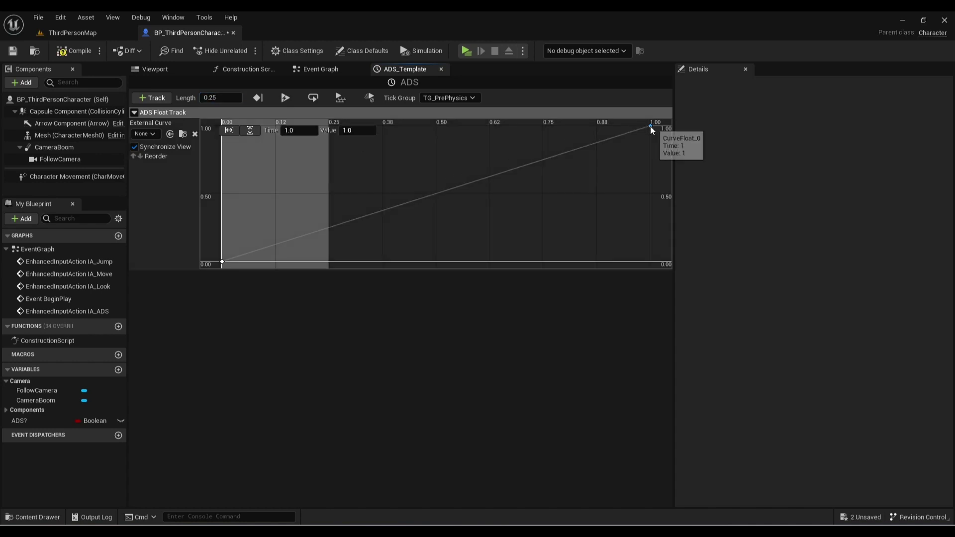
pyautogui.click(293, 130)
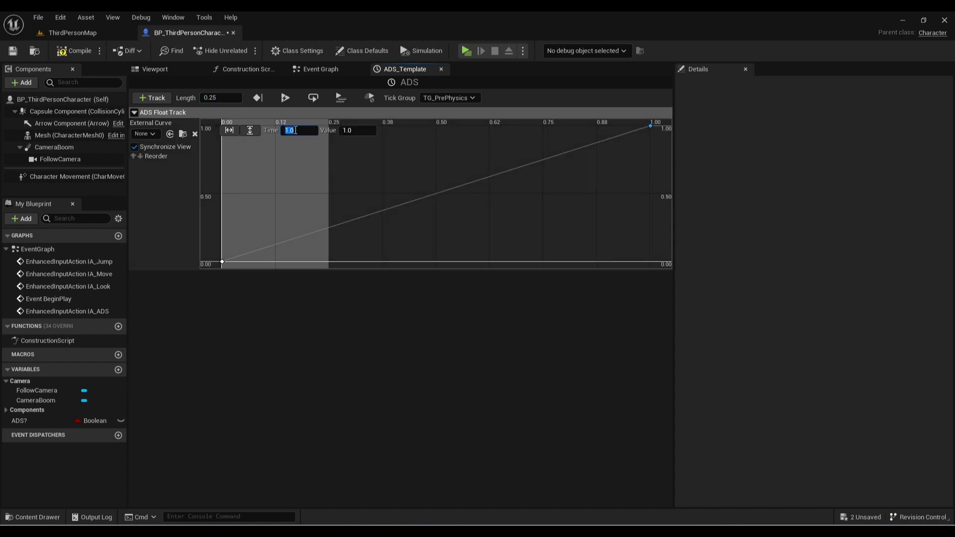
pyautogui.write('0.25')
pyautogui.press('Return')
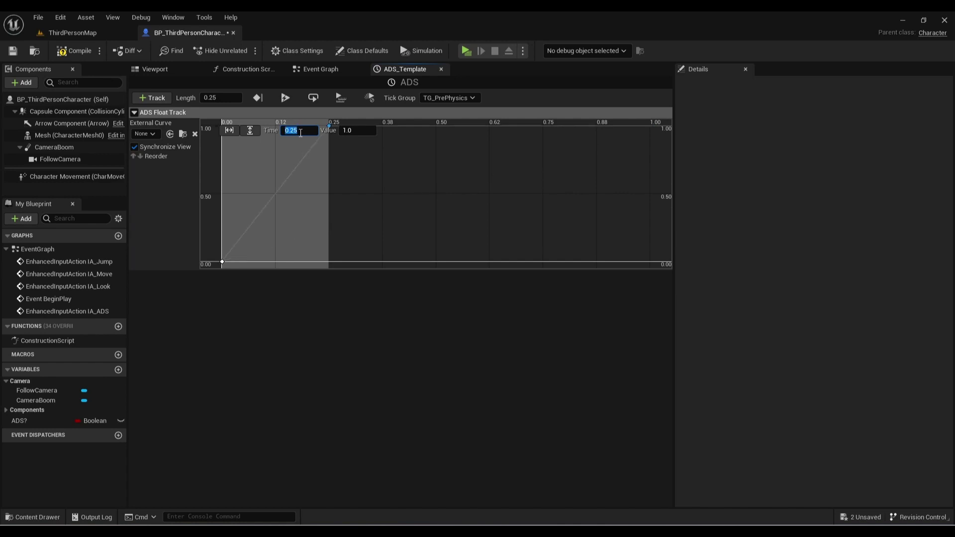
pyautogui.click(70, 51)
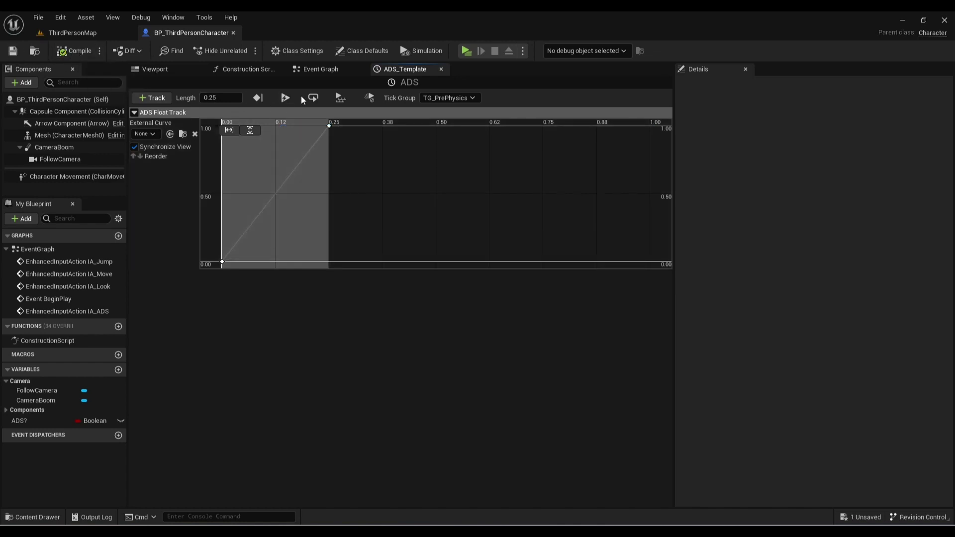
# - Return to the Event Graph and playtest the shortened aim transition, aiming in and out while standing and running
pyautogui.click(320, 69)
pyautogui.click(466, 50)
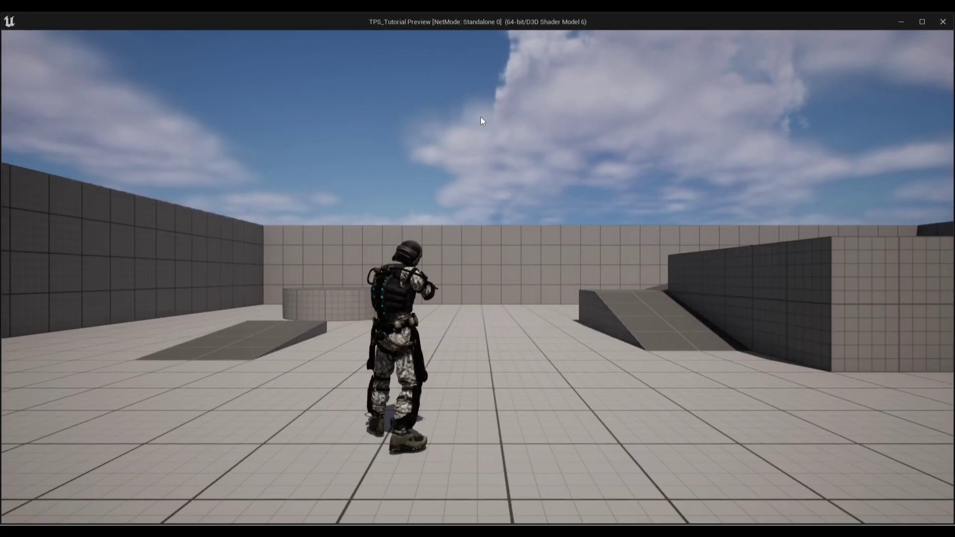
pyautogui.click(481, 117)
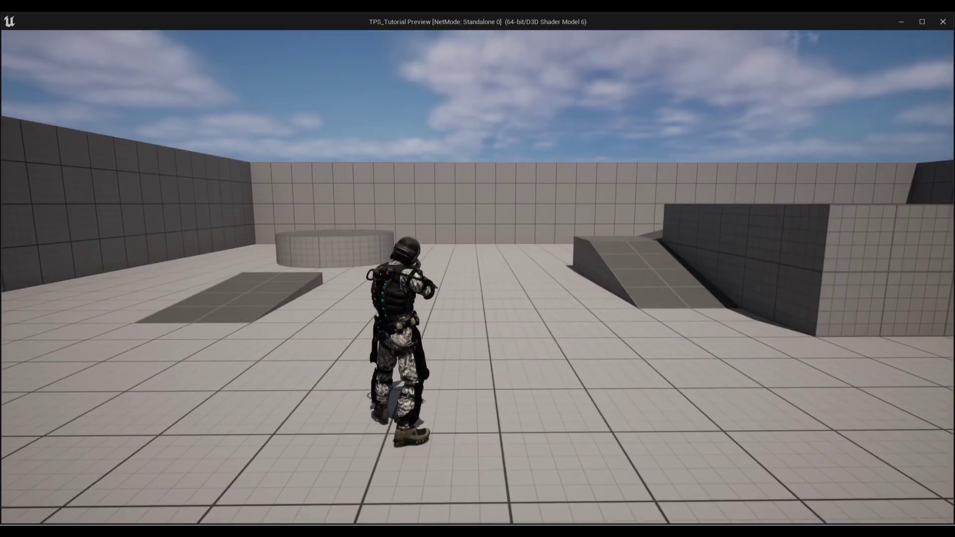
pyautogui.rightClick(478, 276)
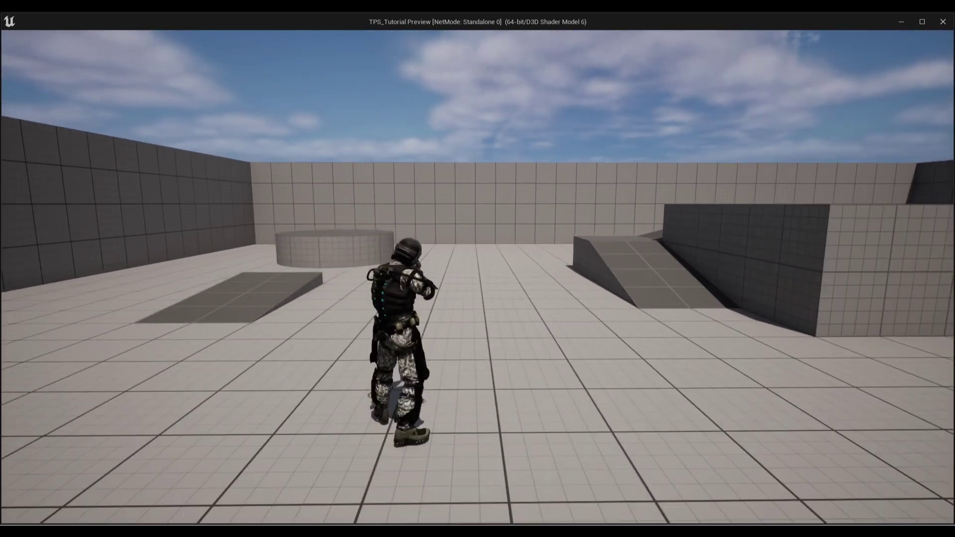
pyautogui.rightClick(477, 277)
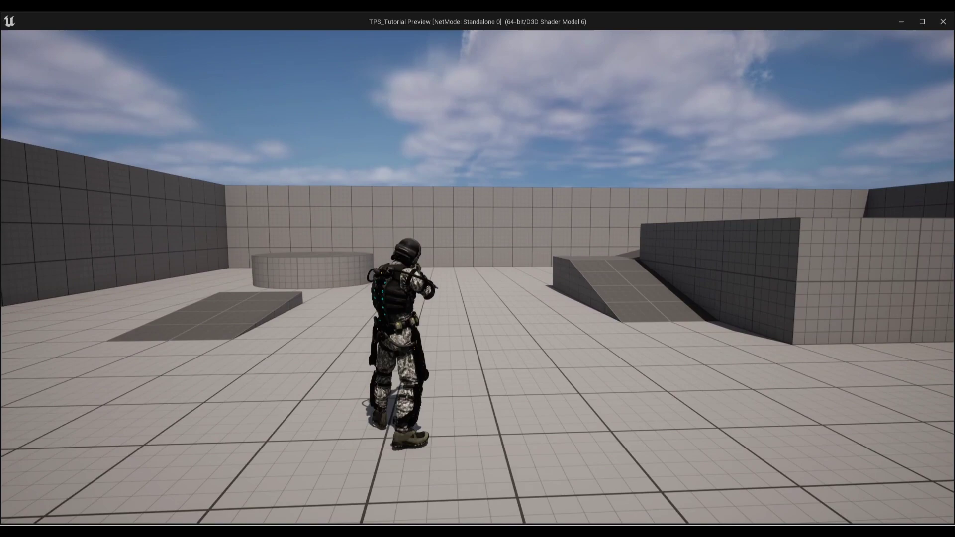
pyautogui.rightClick(478, 276)
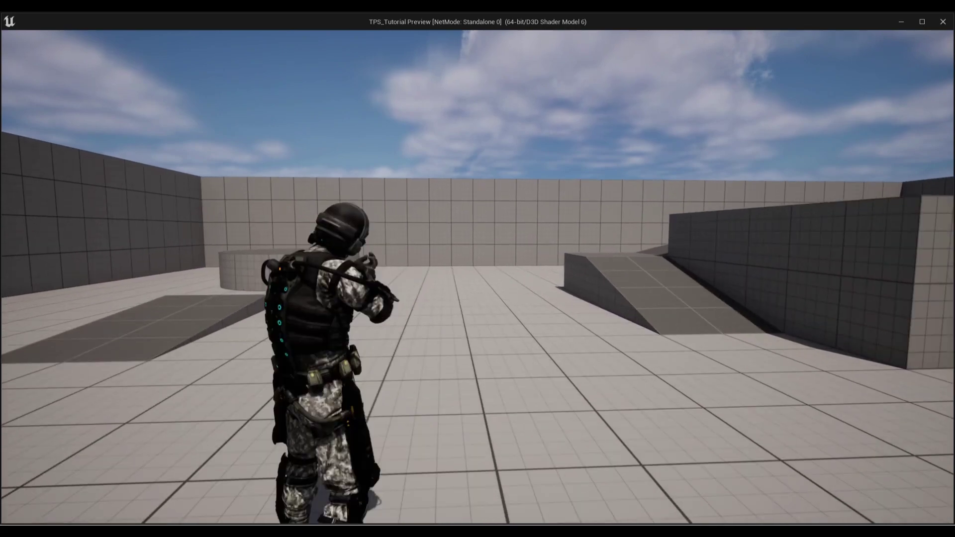
pyautogui.press('w')
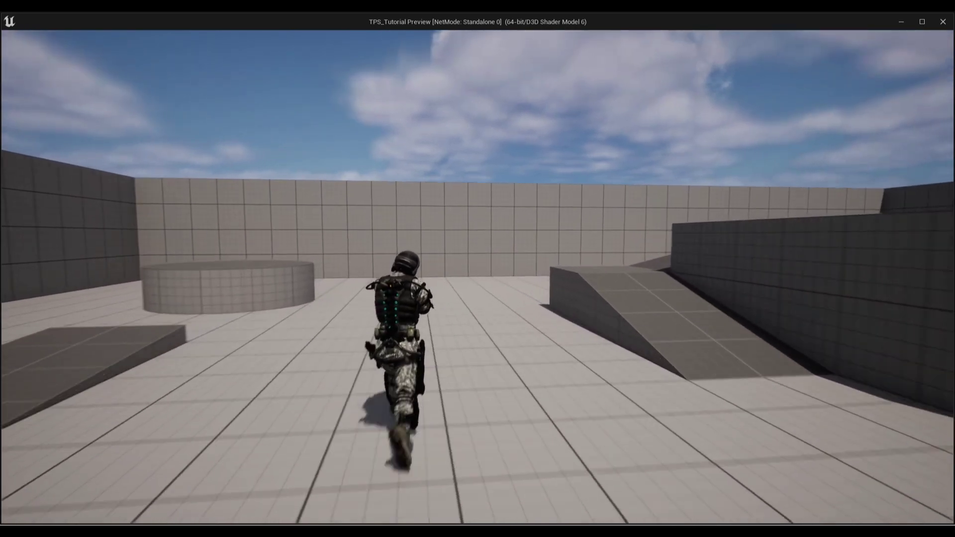
pyautogui.rightClick(477, 277)
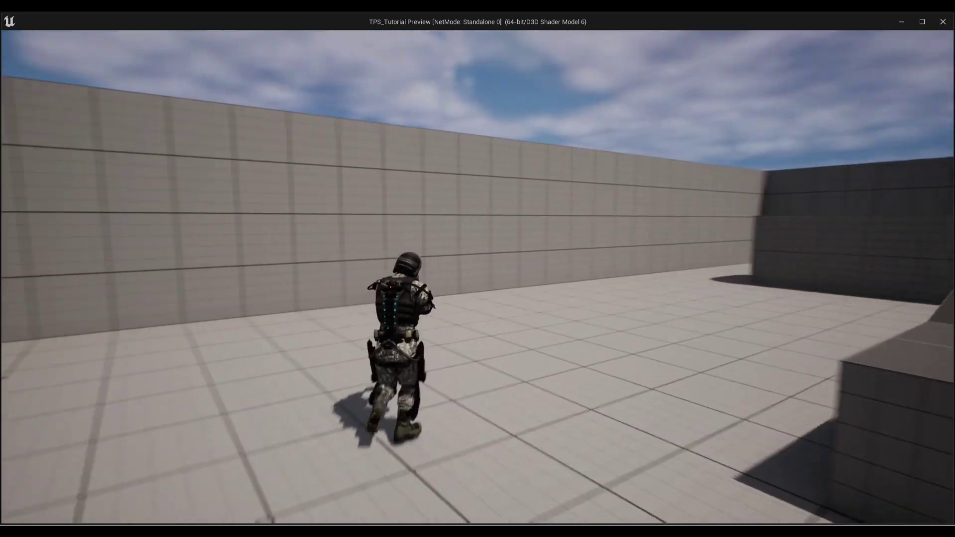
pyautogui.press('w')
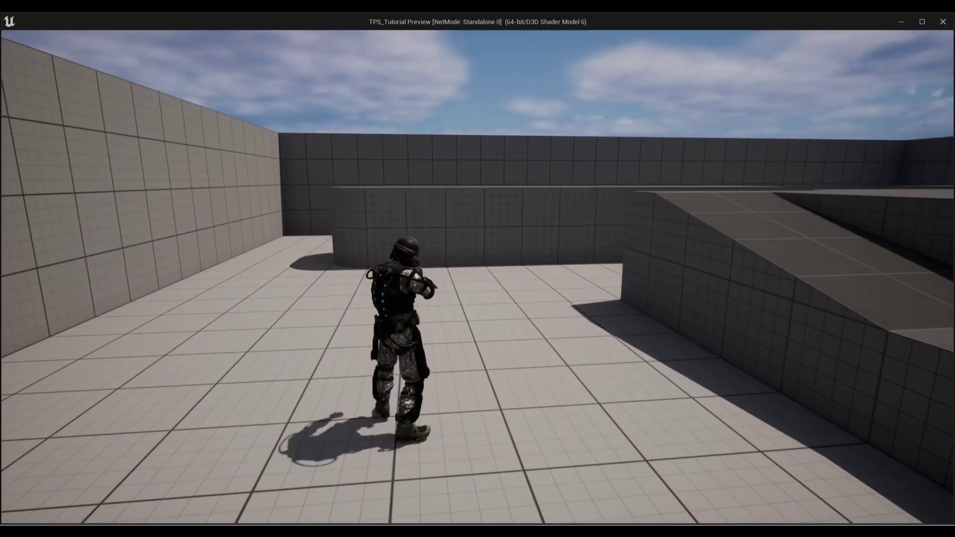
pyautogui.hotkey('shift', 'F1')
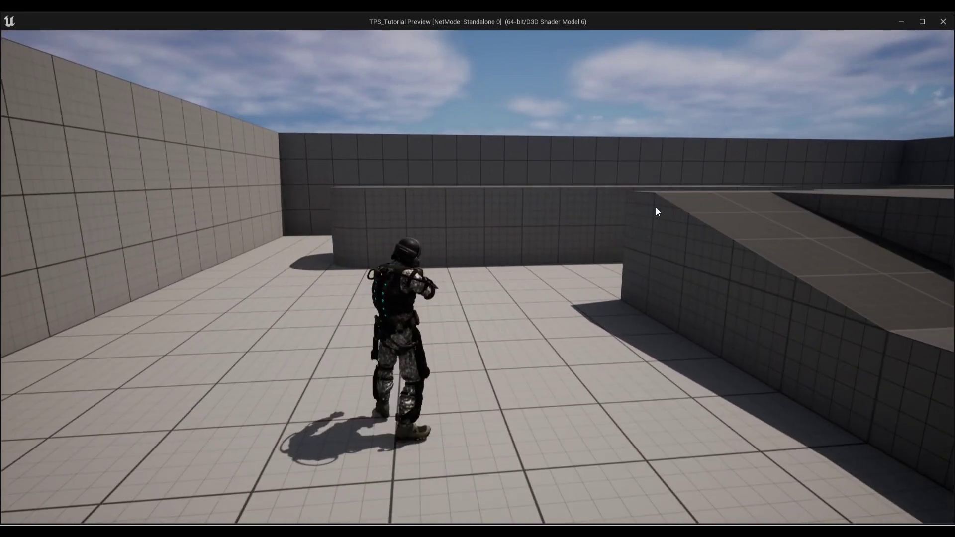
pyautogui.click(943, 21)
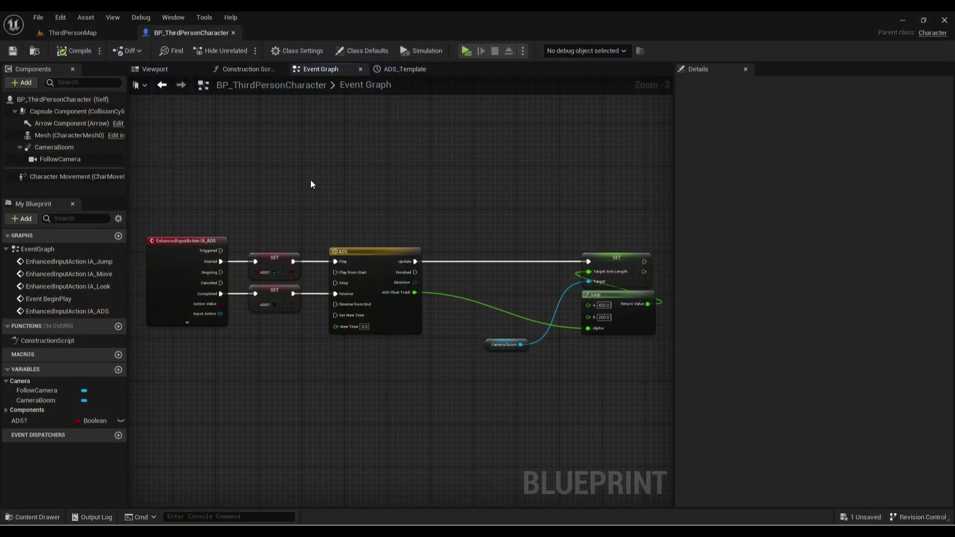
# - Playtest the aim transition from ThirdPersonMap, aiming in and out while standing, and close the preview
pyautogui.click(112, 34)
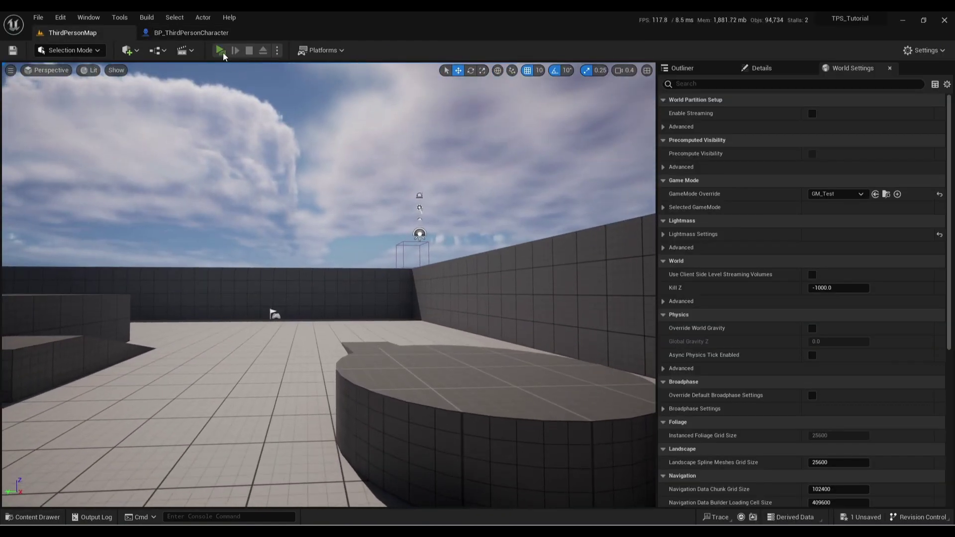
pyautogui.click(220, 50)
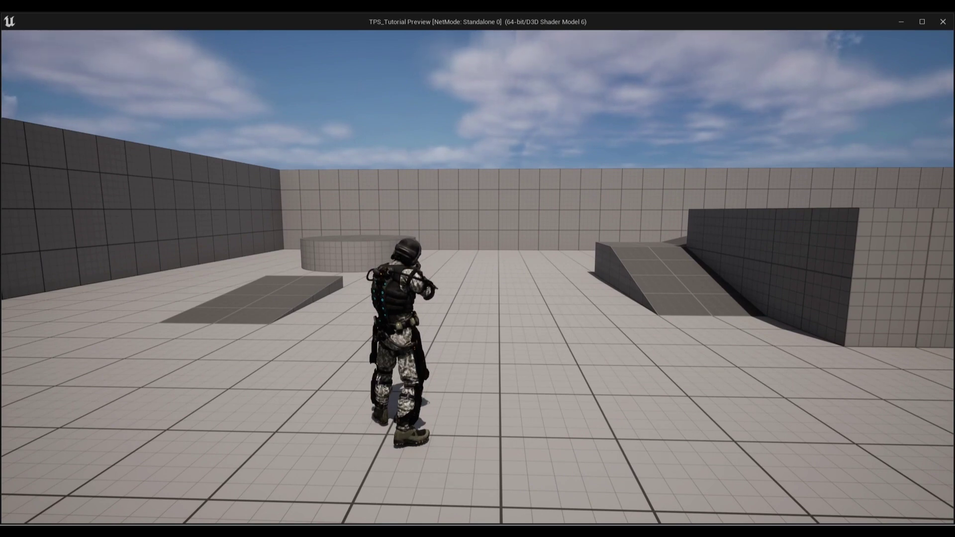
pyautogui.rightClick(478, 277)
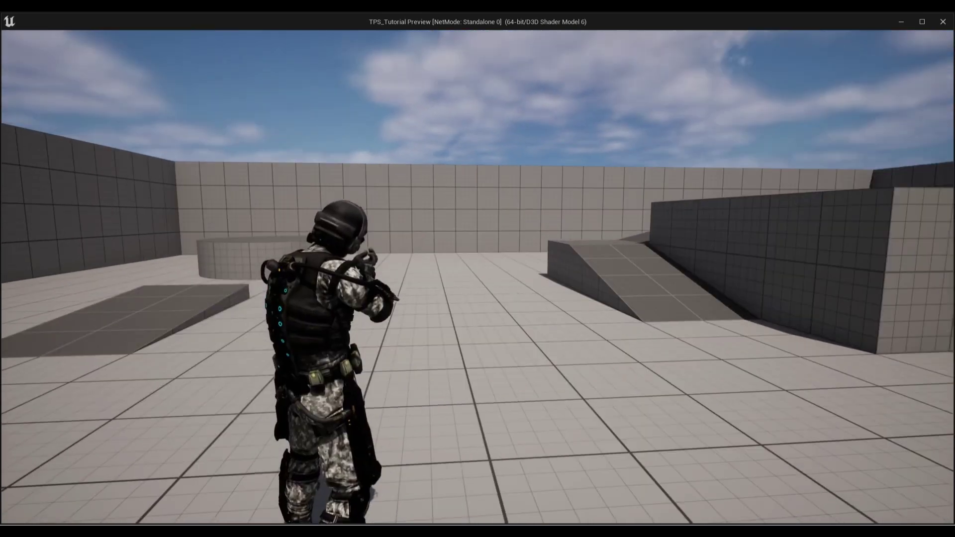
pyautogui.rightClick(478, 276)
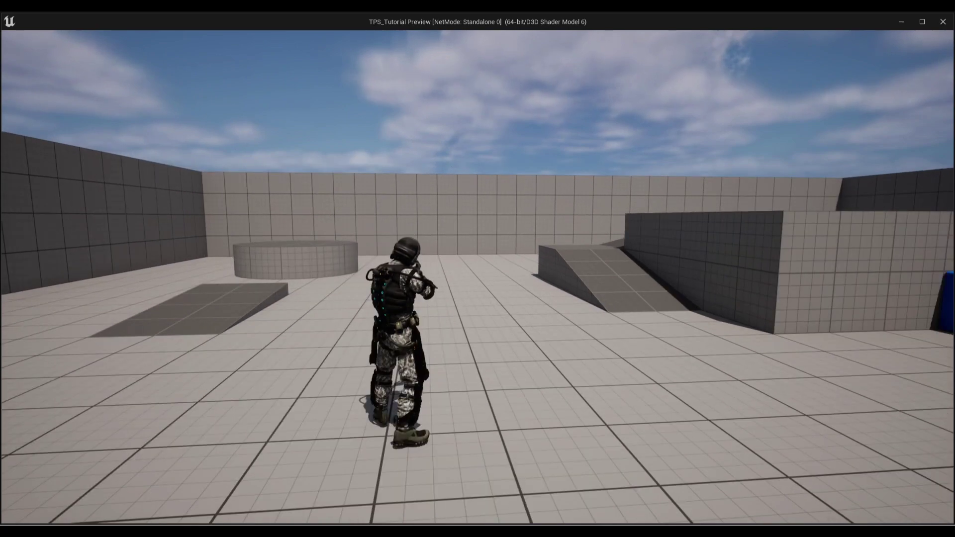
pyautogui.press('Escape')
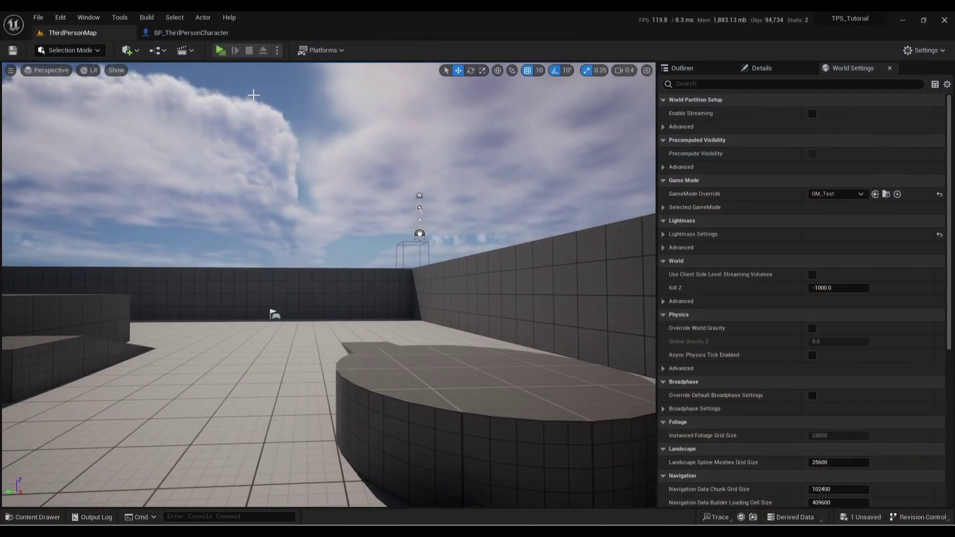
# - Open the ABP_SwatGuy animation blueprint from the Mixamo Meshes folder
pyautogui.hotkey('ctrl', 'space')
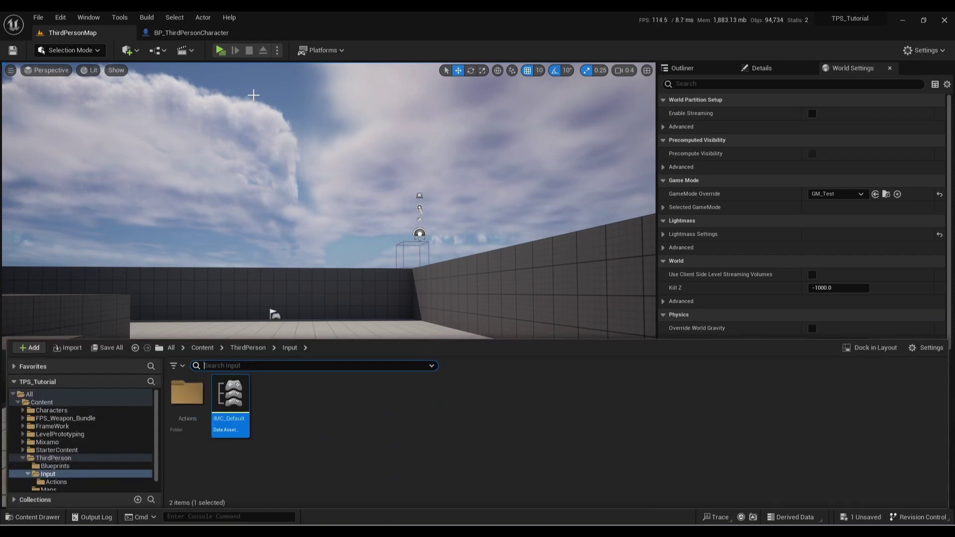
pyautogui.click(23, 459)
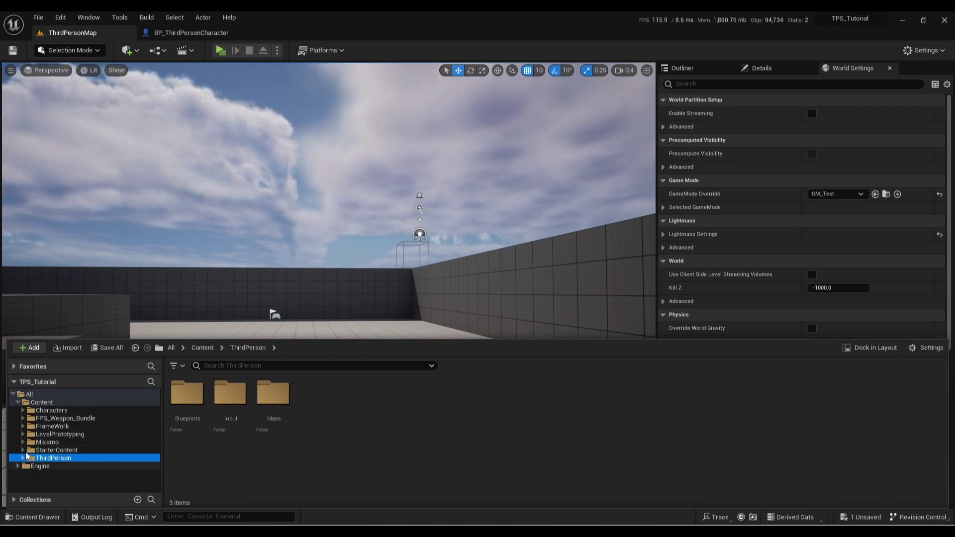
pyautogui.click(65, 450)
pyautogui.click(61, 442)
pyautogui.doubleClick(226, 404)
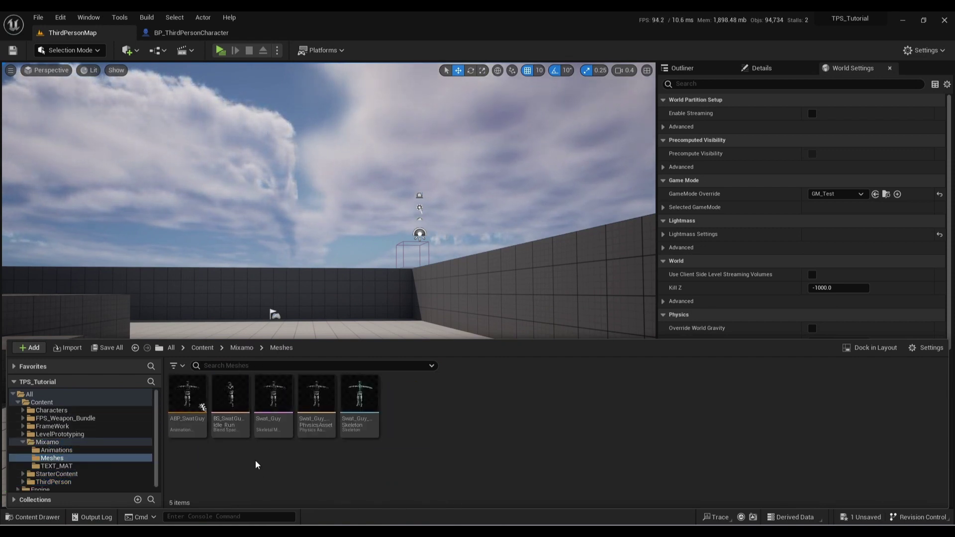
pyautogui.doubleClick(187, 398)
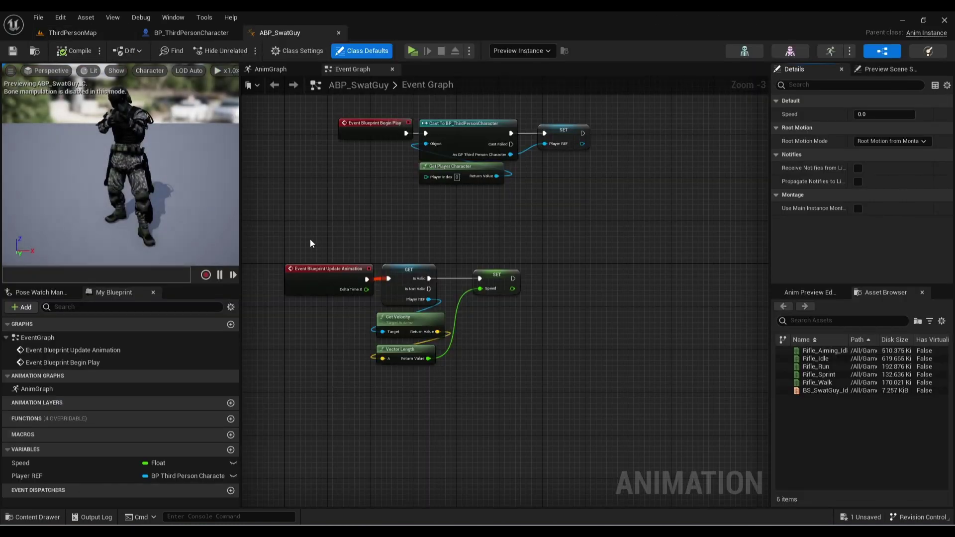
# - Get the ADS? boolean from Player REF in the Event Graph and place its node below the Speed setter
pyautogui.scroll(4, 433, 304)
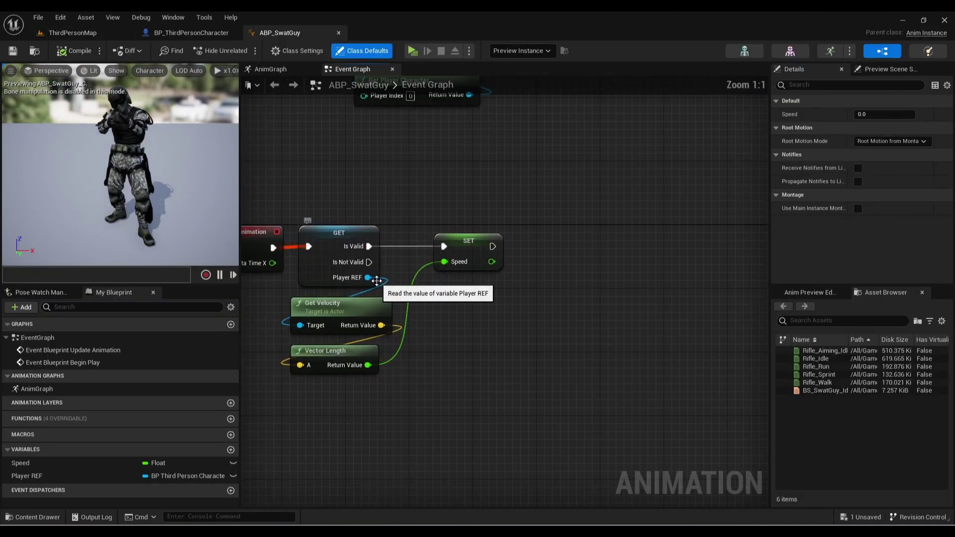
pyautogui.moveTo(367, 278); pyautogui.dragTo(489, 326)
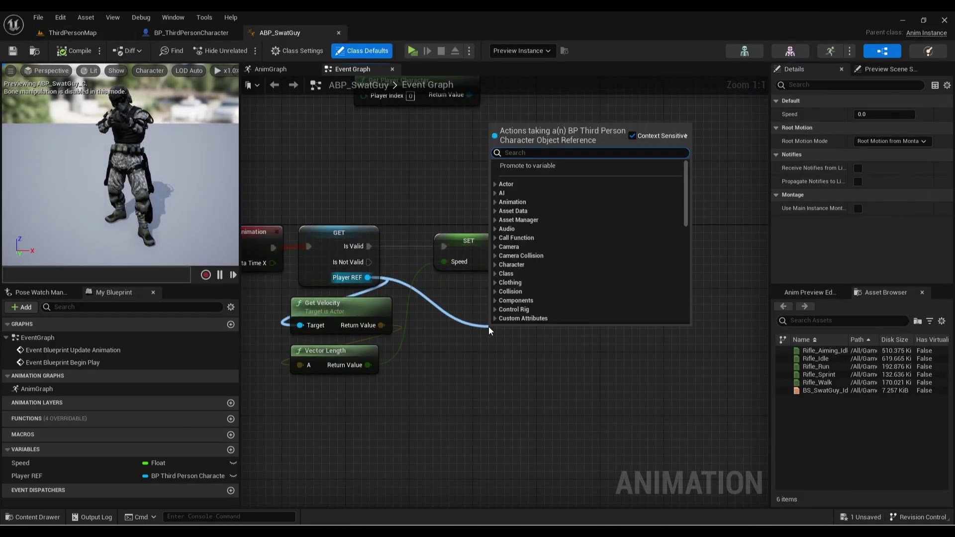
pyautogui.write('get ads')
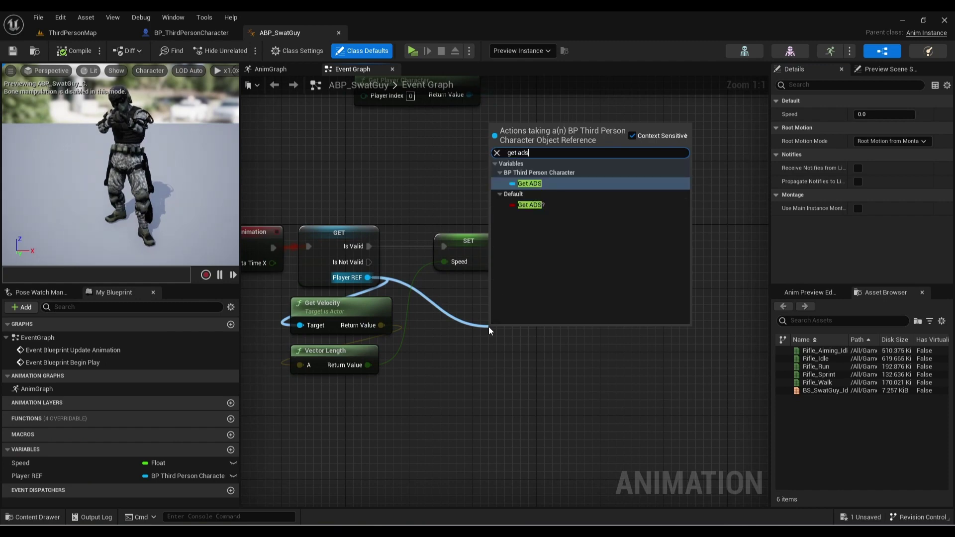
pyautogui.click(560, 207)
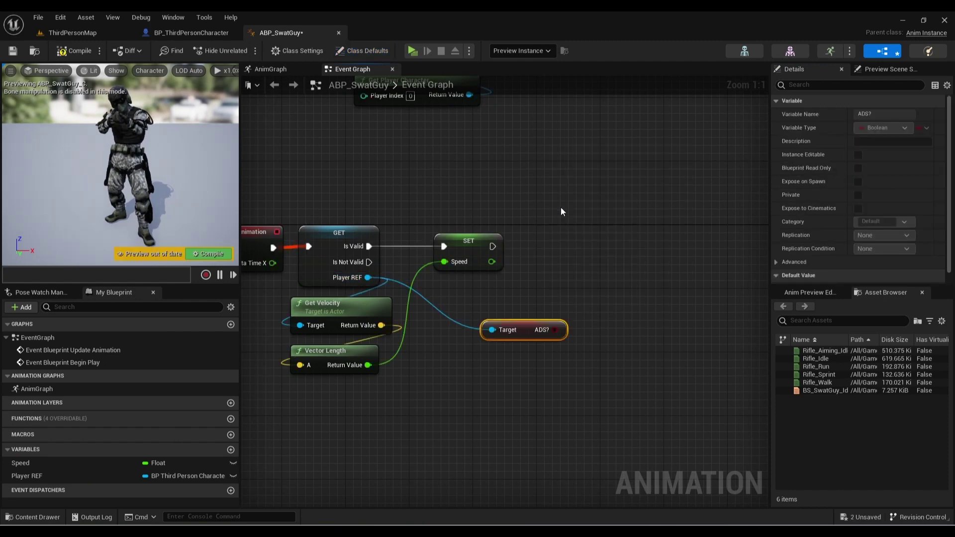
pyautogui.moveTo(543, 338); pyautogui.dragTo(535, 345)
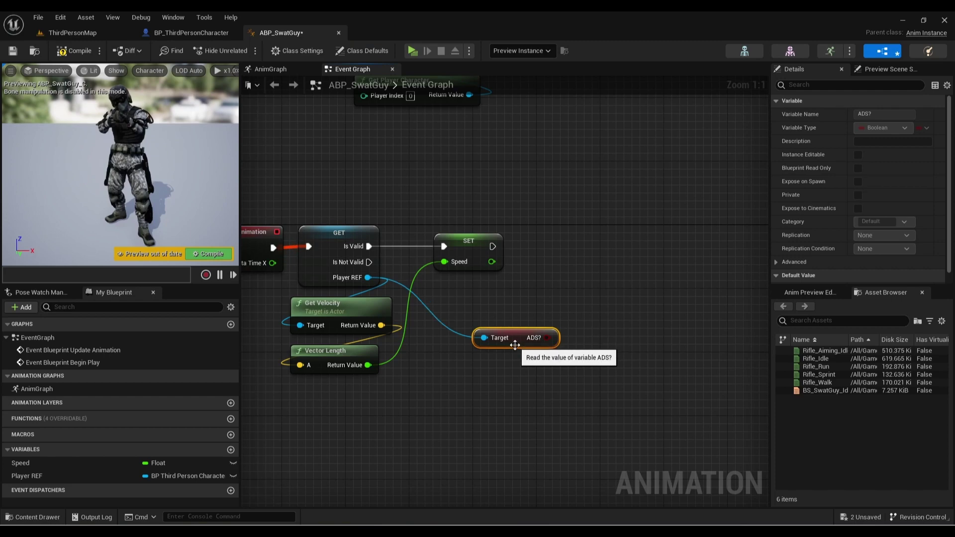
# - Promote the ADS? output to a variable, align its setter after the Speed setter, and compile and save the blueprint
pyautogui.rightClick(548, 337)
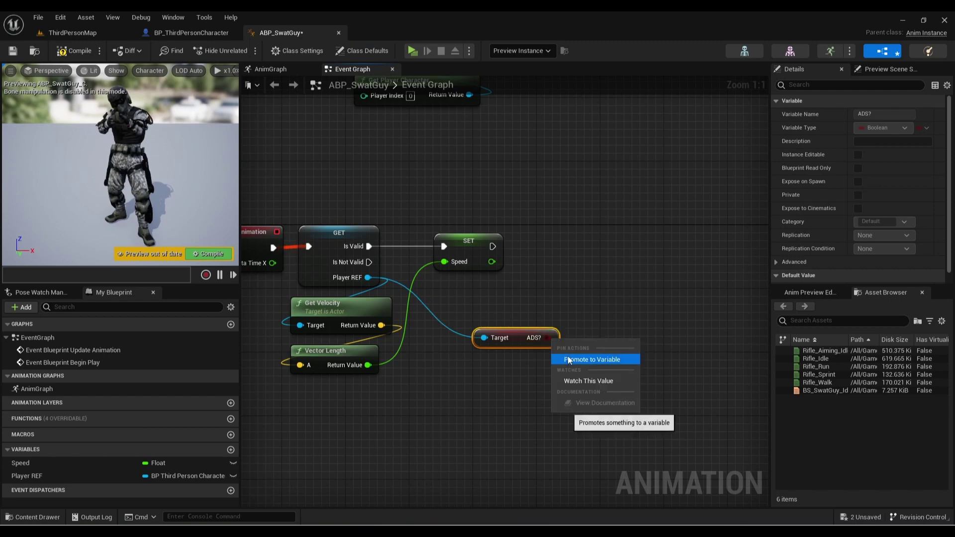
pyautogui.click(567, 356)
pyautogui.moveTo(491, 246); pyautogui.dragTo(642, 242)
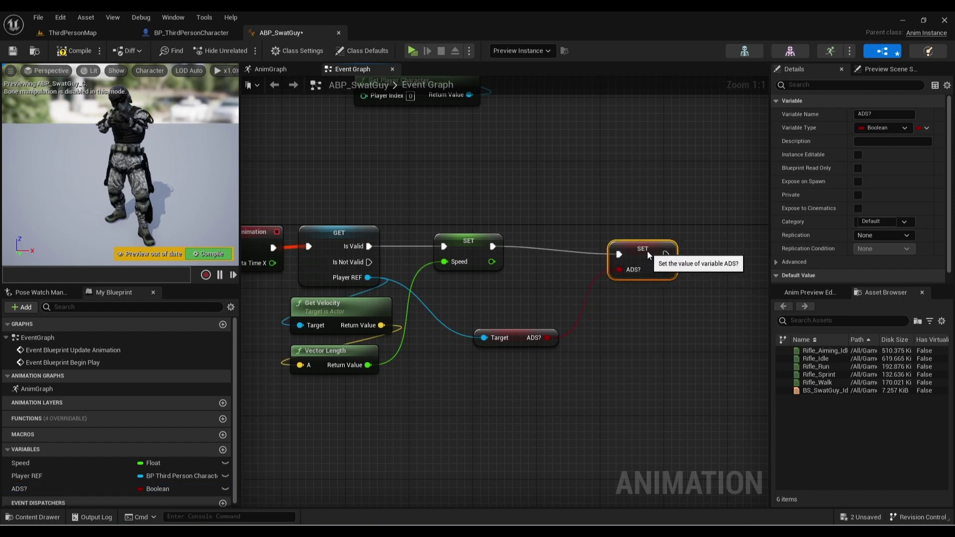
pyautogui.click(628, 322)
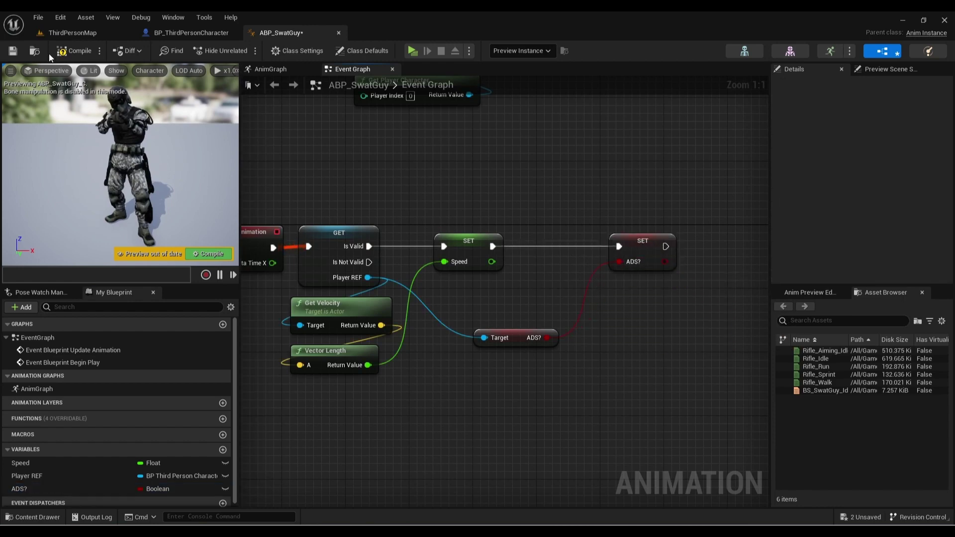
pyautogui.click(72, 51)
pyautogui.click(13, 51)
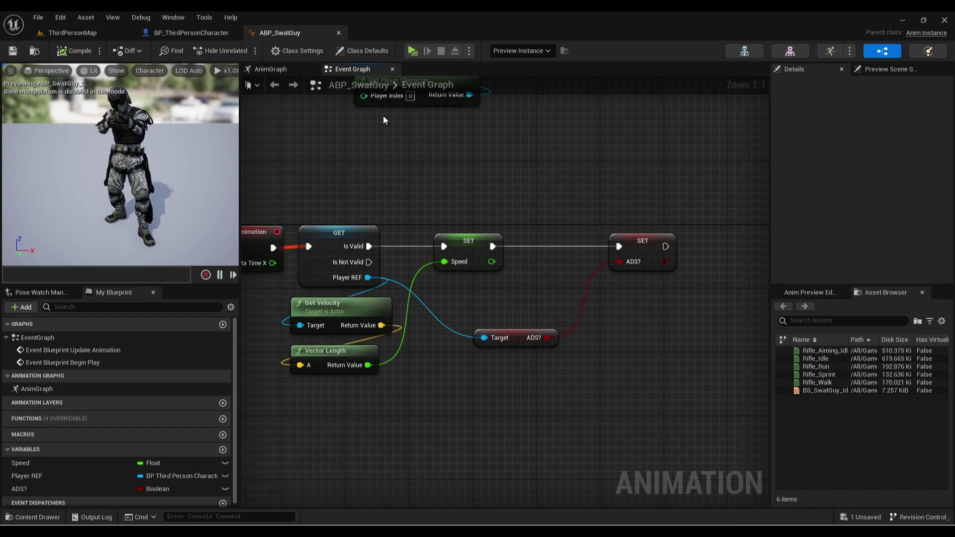
# - In the AnimGraph, move the Speed and BS_SwatGuy_Idle_Run nodes upward and disconnect the blendspace from the DefaultSlot node
pyautogui.click(268, 69)
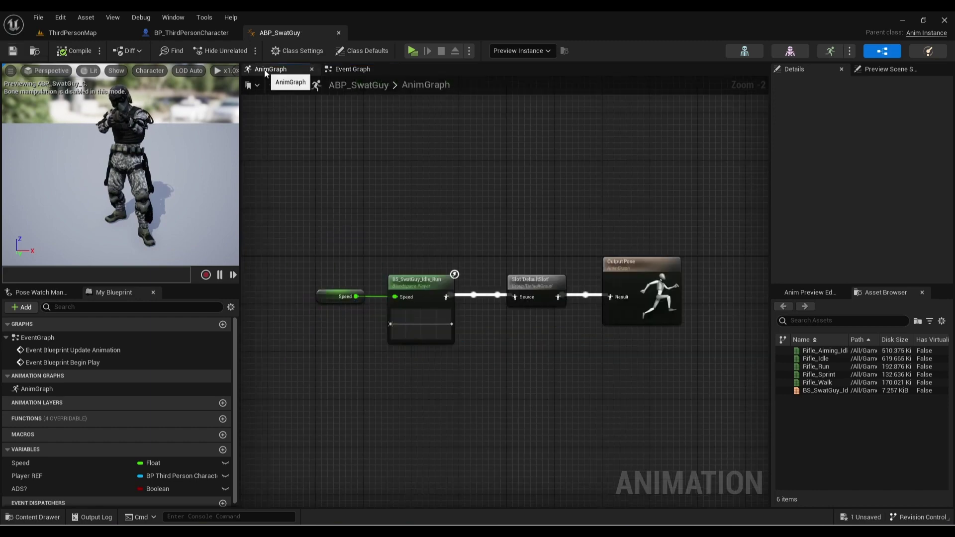
pyautogui.scroll(2, 349, 250)
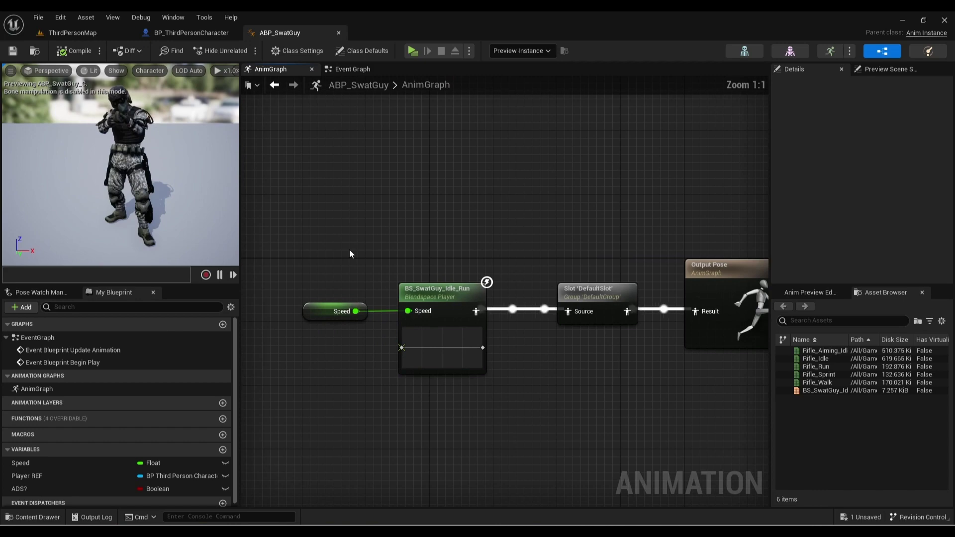
pyautogui.moveTo(349, 249); pyautogui.dragTo(464, 229, button='right')
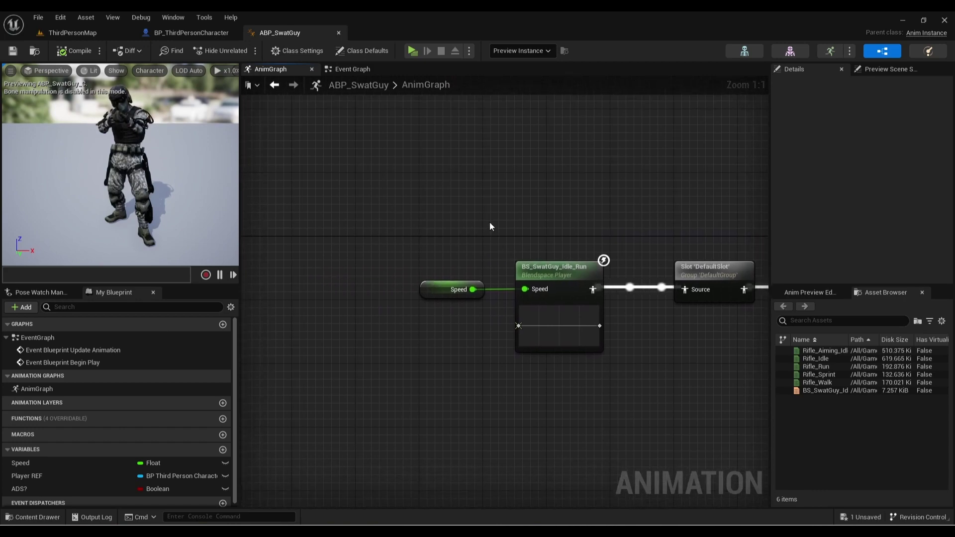
pyautogui.moveTo(561, 240); pyautogui.dragTo(419, 298)
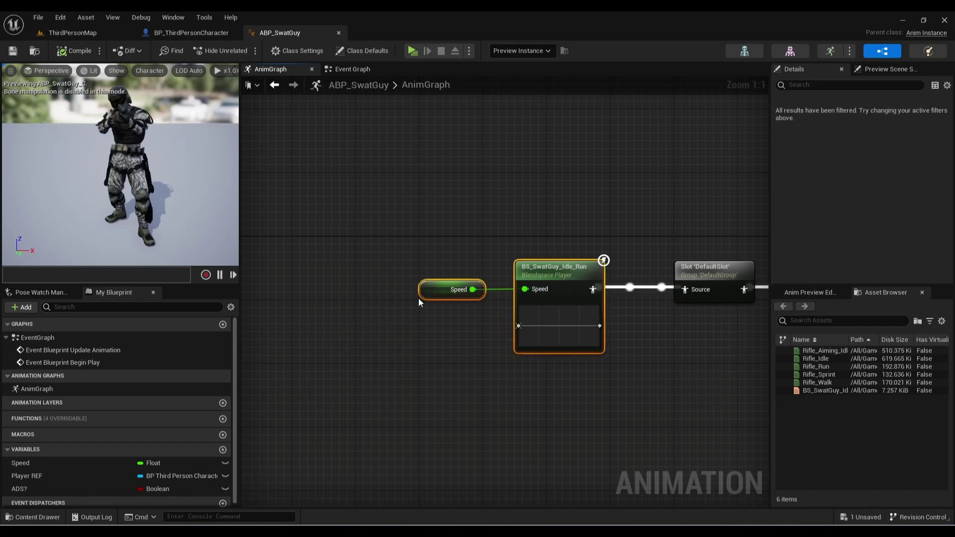
pyautogui.moveTo(550, 276); pyautogui.dragTo(494, 171)
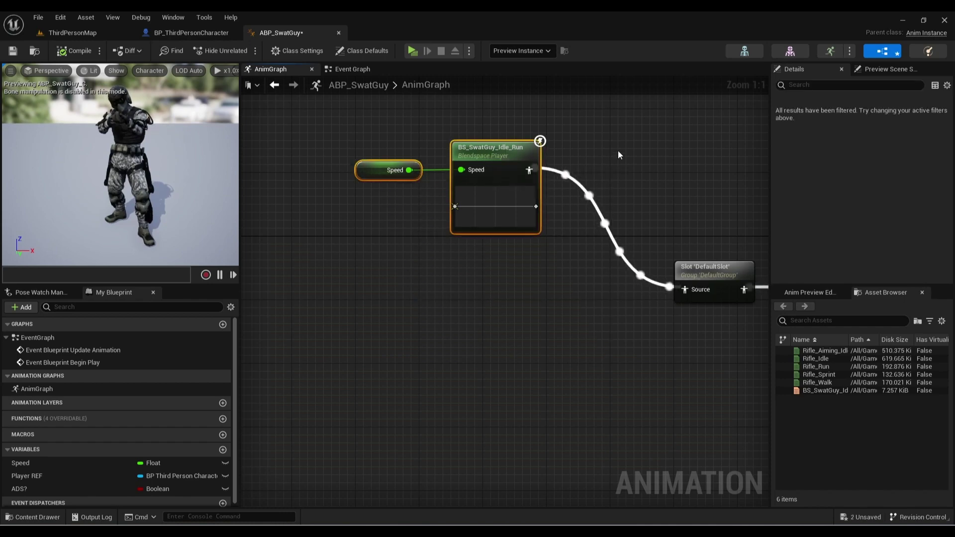
pyautogui.moveTo(618, 150); pyautogui.dragTo(539, 210, button='right')
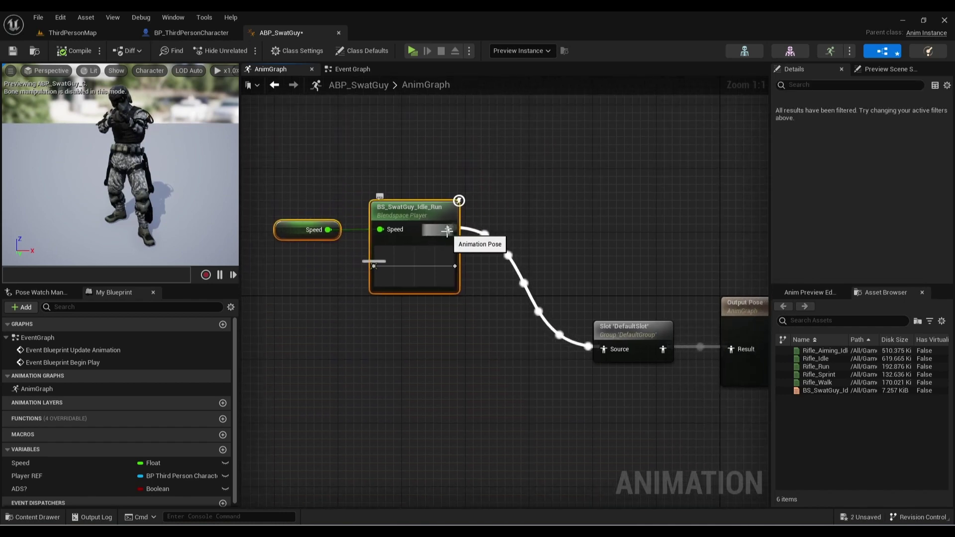
pyautogui.keyDown('alt'); pyautogui.click(446, 232); pyautogui.keyUp('alt')
pyautogui.moveTo(415, 218); pyautogui.dragTo(415, 162)
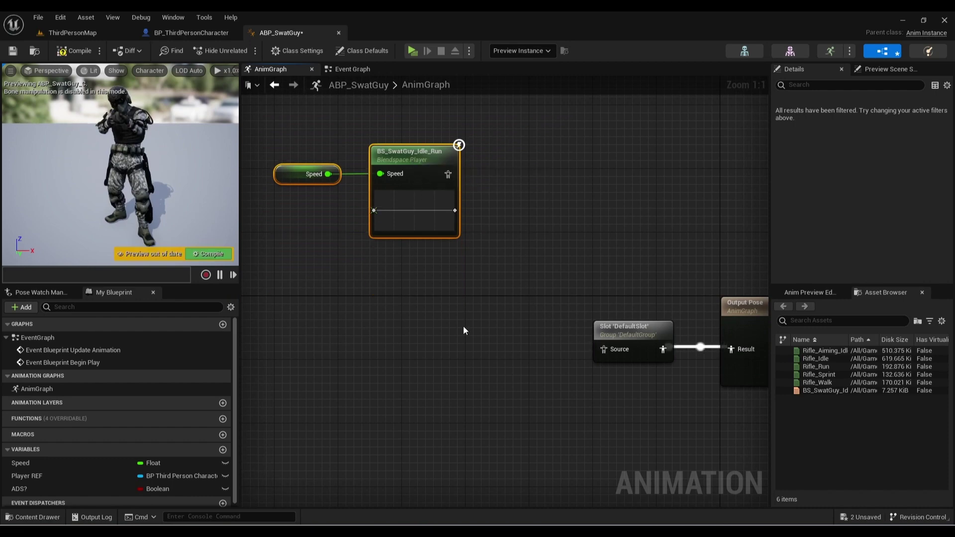
# - Add a new save cached pose named Locomotion to the BS_SwatGuy_Idle_Run output and align it with the blendspace
pyautogui.moveTo(548, 250); pyautogui.dragTo(548, 335, button='right')
pyautogui.moveTo(449, 258); pyautogui.dragTo(509, 260)
pyautogui.write('c')
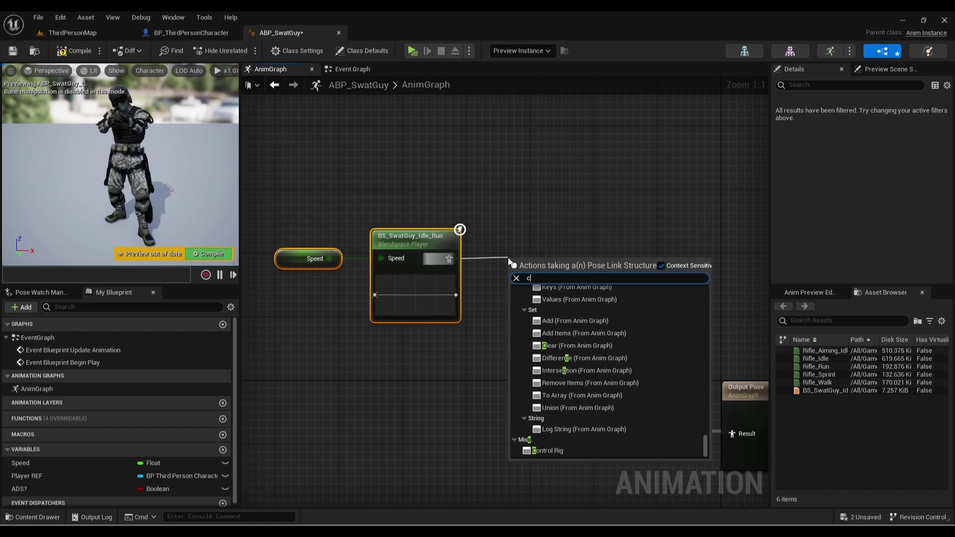
pyautogui.write('ac')
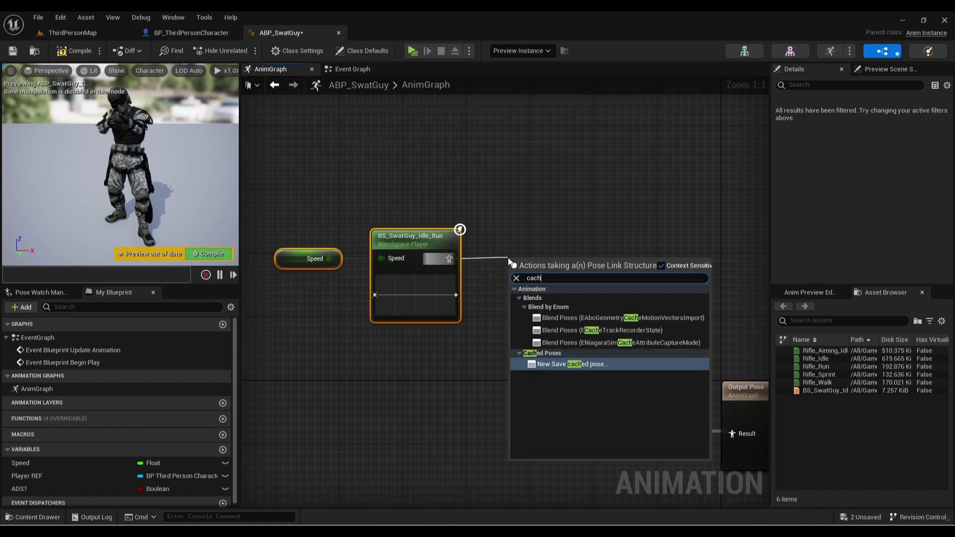
pyautogui.write('h')
pyautogui.click(600, 364)
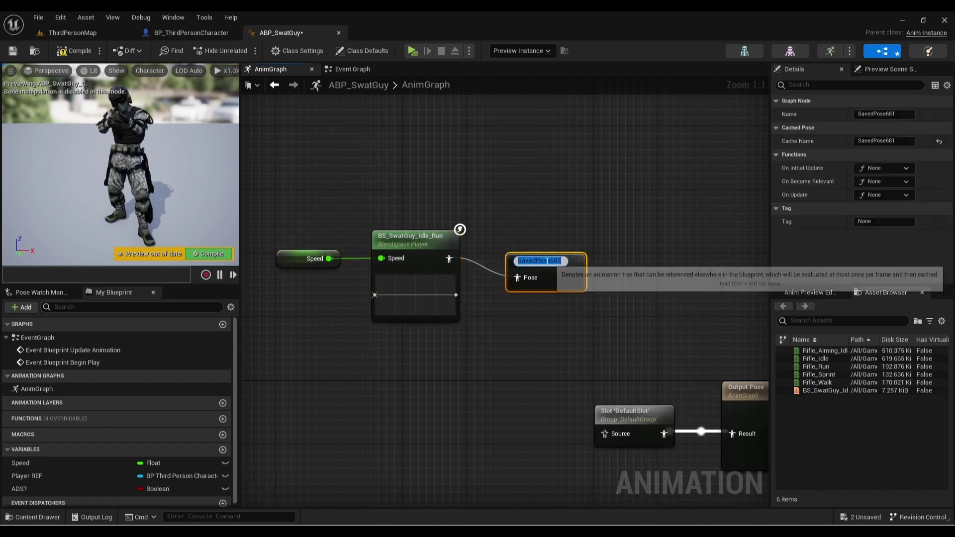
pyautogui.write('L')
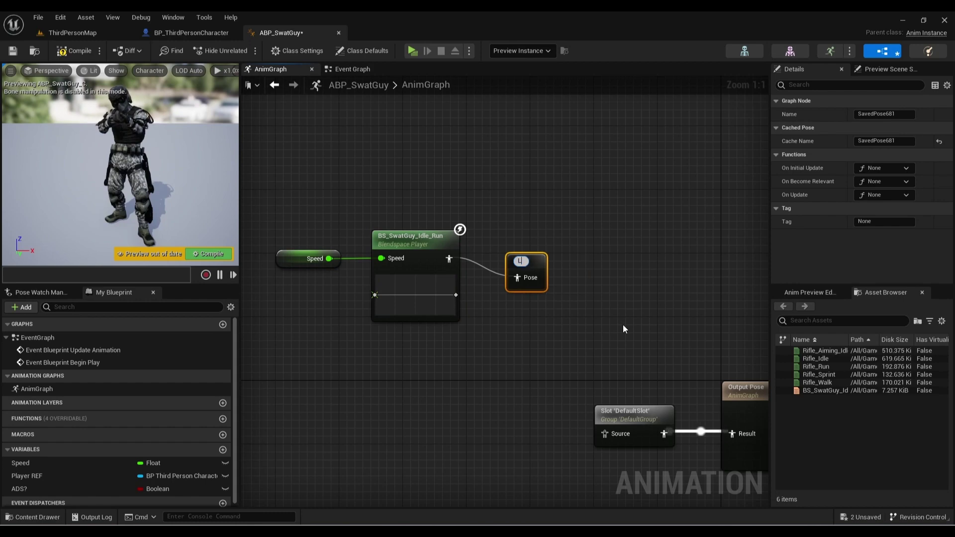
pyautogui.write('ocomotion')
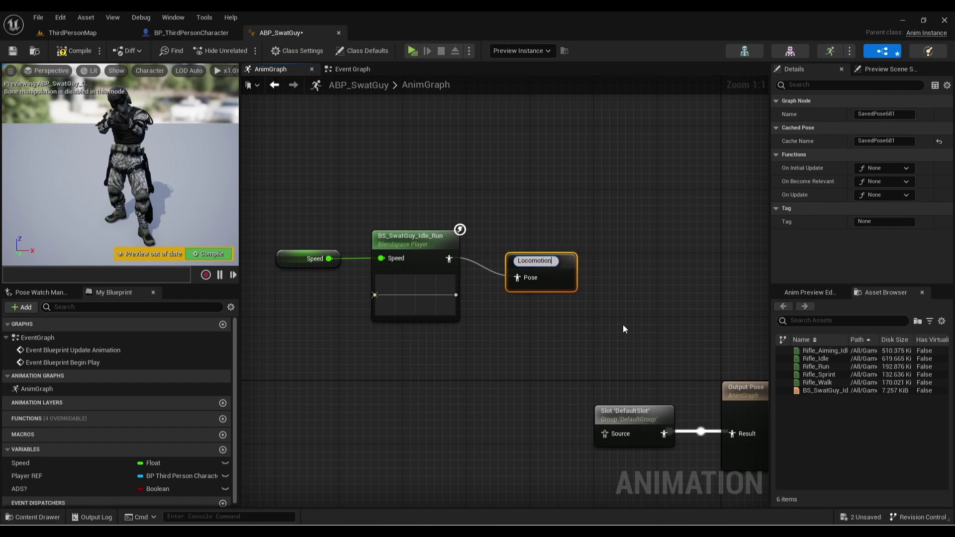
pyautogui.press('Return')
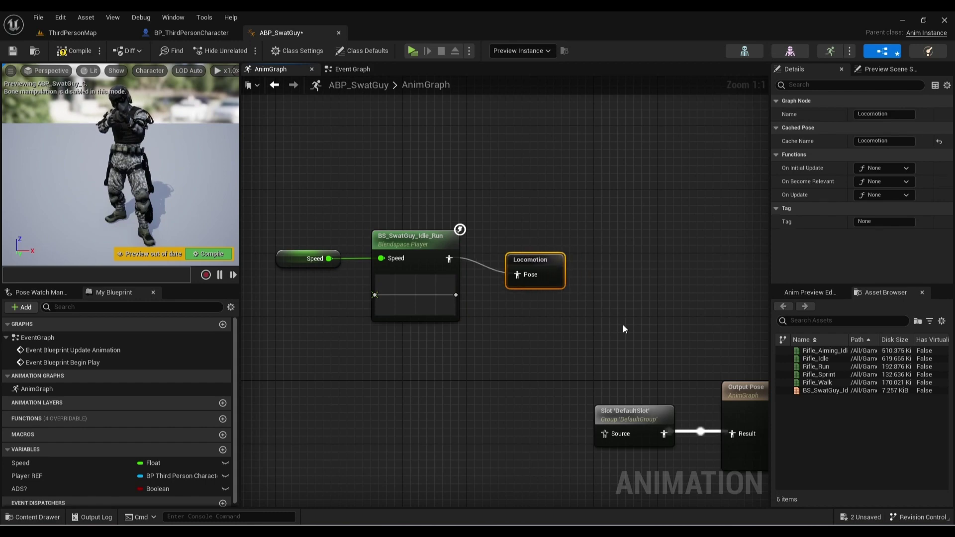
pyautogui.moveTo(550, 270); pyautogui.dragTo(551, 256)
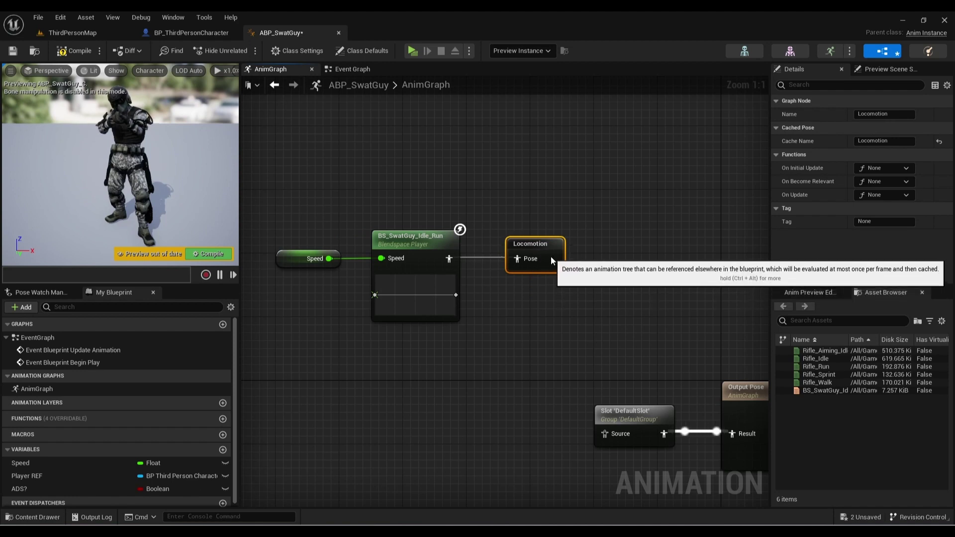
pyautogui.click(503, 369)
# - Move the DefaultSlot and Output Pose nodes together farther down the AnimGraph, away from the Locomotion nodes
pyautogui.moveTo(478, 370); pyautogui.dragTo(548, 283, button='right')
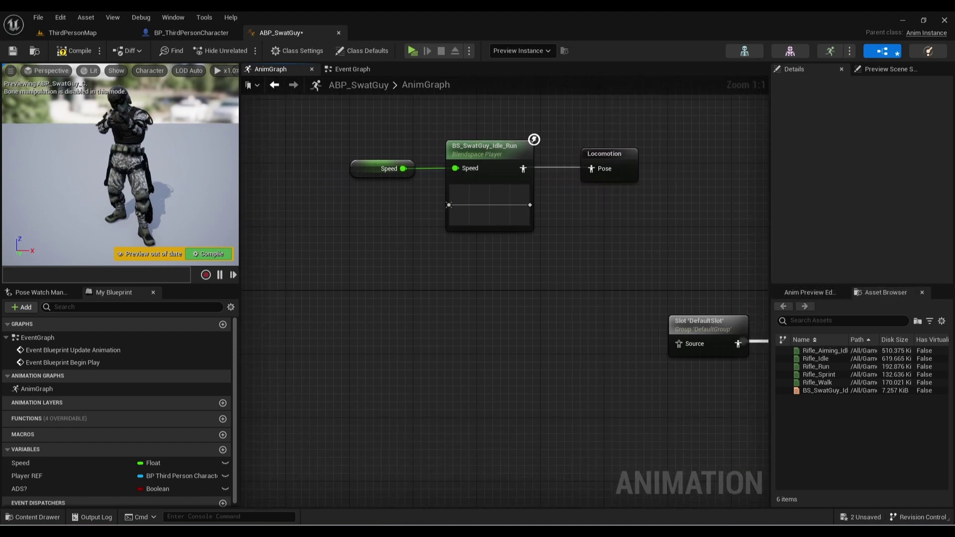
pyautogui.moveTo(719, 402); pyautogui.dragTo(602, 342, button='right')
pyautogui.moveTo(704, 355); pyautogui.dragTo(606, 272)
pyautogui.moveTo(608, 289); pyautogui.dragTo(666, 427)
# - Feed the DefaultSlot source from a new Layered blend per bone node and align it with the slot node
pyautogui.moveTo(665, 426); pyautogui.dragTo(678, 324, button='right')
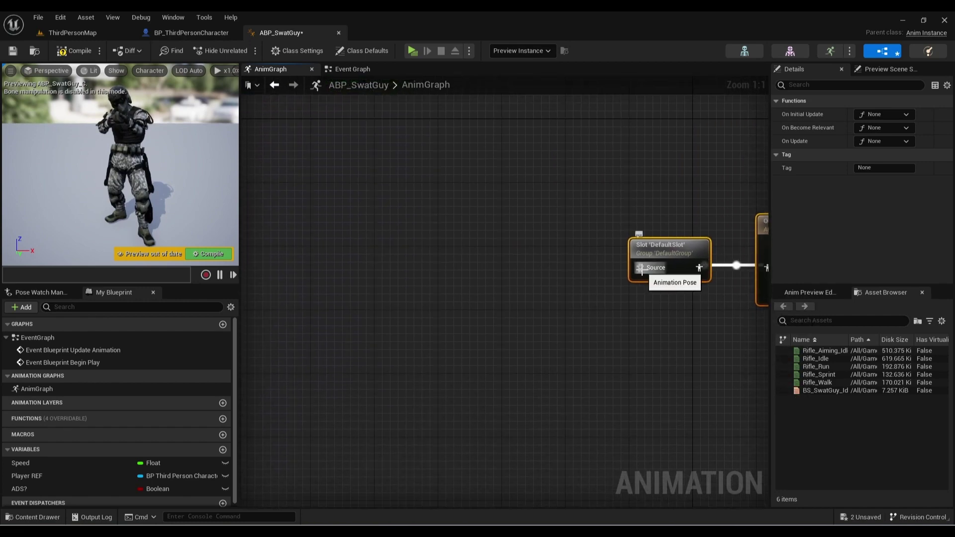
pyautogui.moveTo(641, 269); pyautogui.dragTo(577, 303)
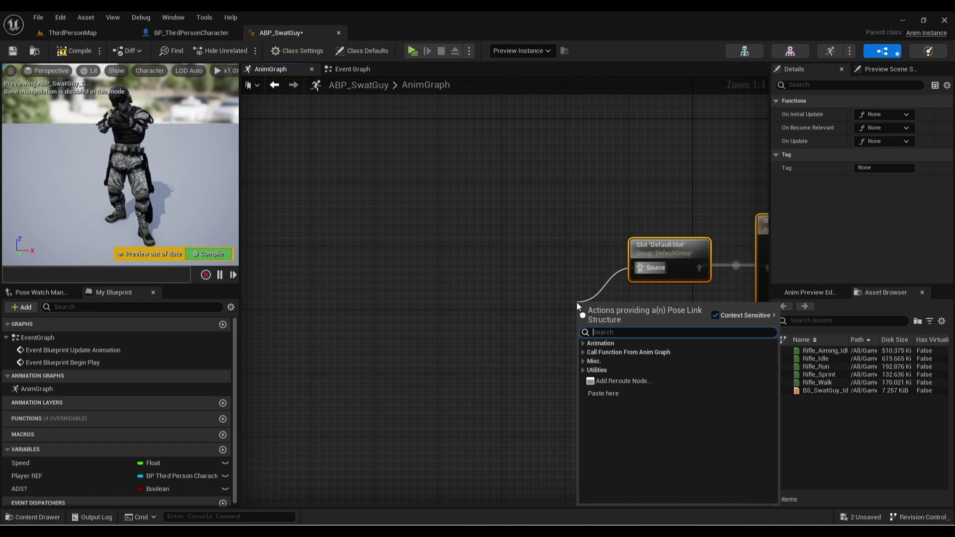
pyautogui.write('layere')
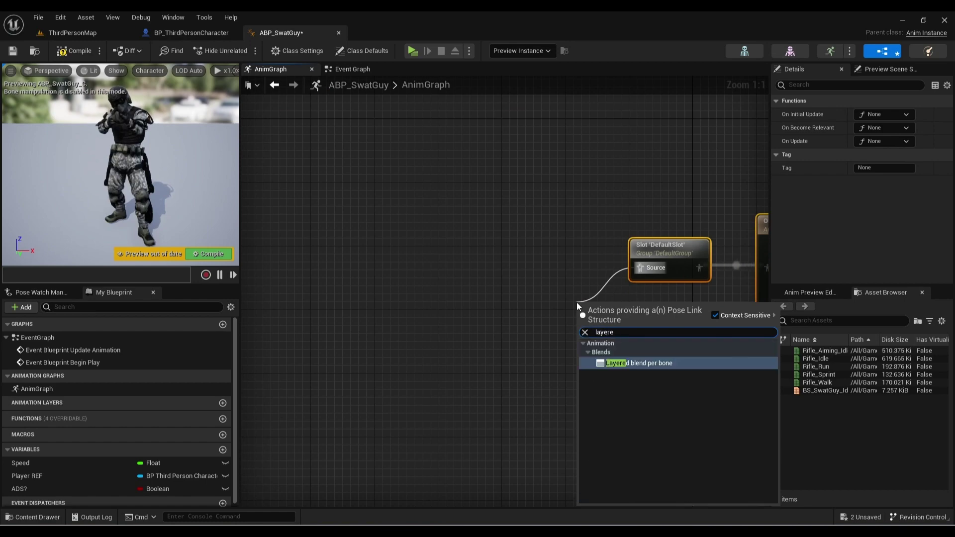
pyautogui.click(700, 363)
pyautogui.moveTo(645, 305); pyautogui.dragTo(641, 267)
# - Add one branch filter to the first layer setup entry of the Layered blend per bone node and expose its settings
pyautogui.click(776, 128)
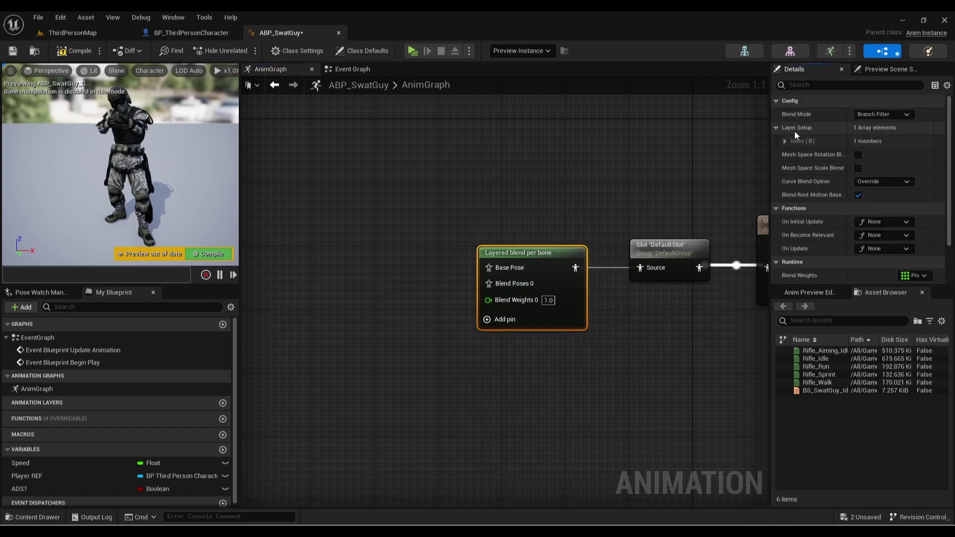
pyautogui.click(785, 142)
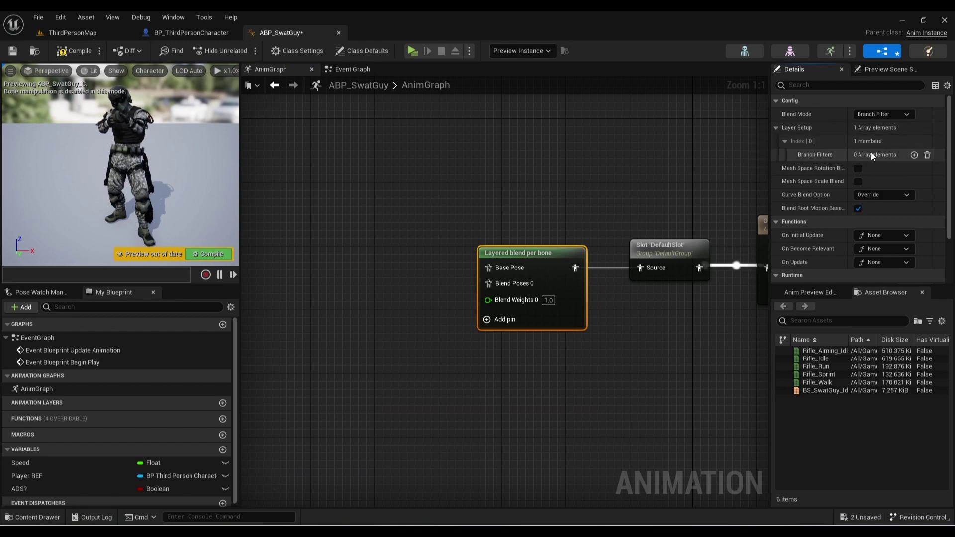
pyautogui.click(914, 155)
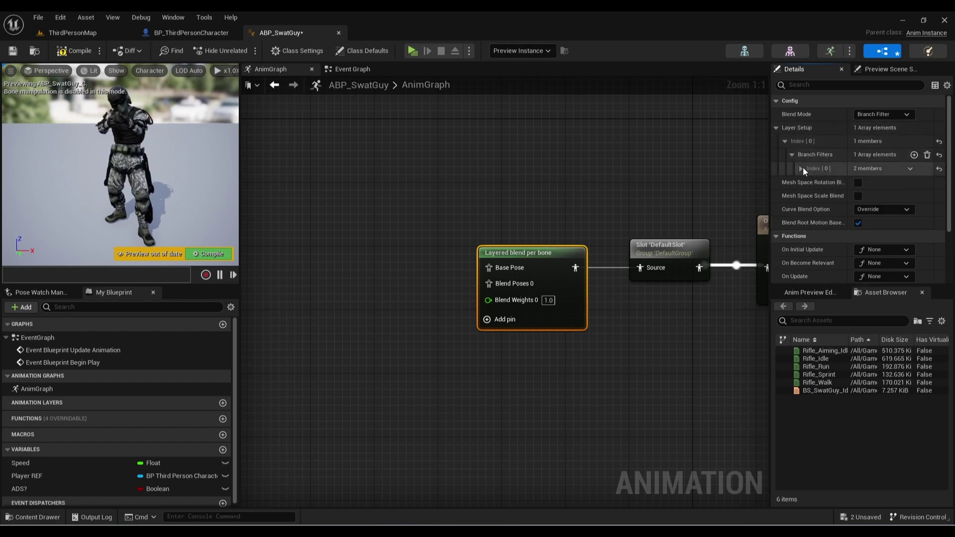
pyautogui.click(801, 169)
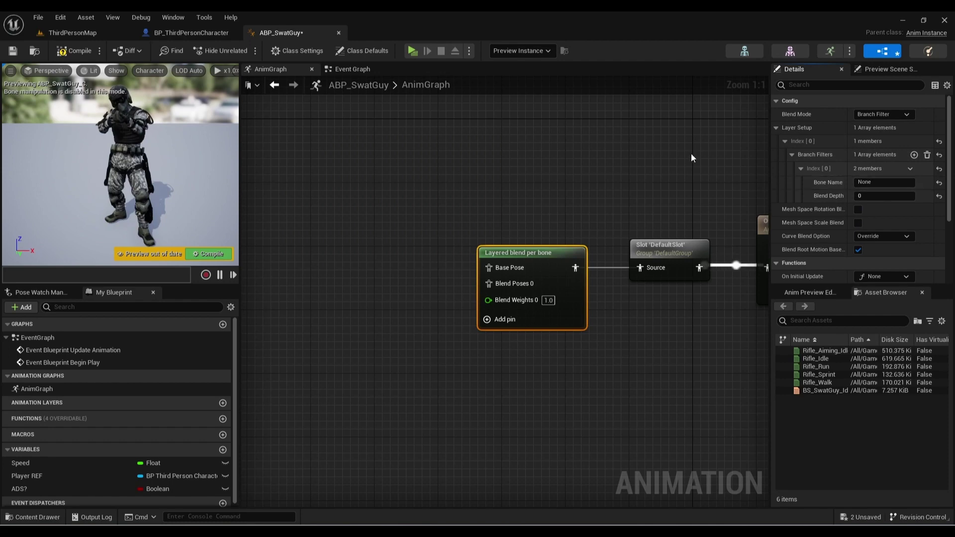
# - Open the Swat_Guy skeletal mesh and copy the name of the Spine bone from its skeleton tree
pyautogui.click(790, 51)
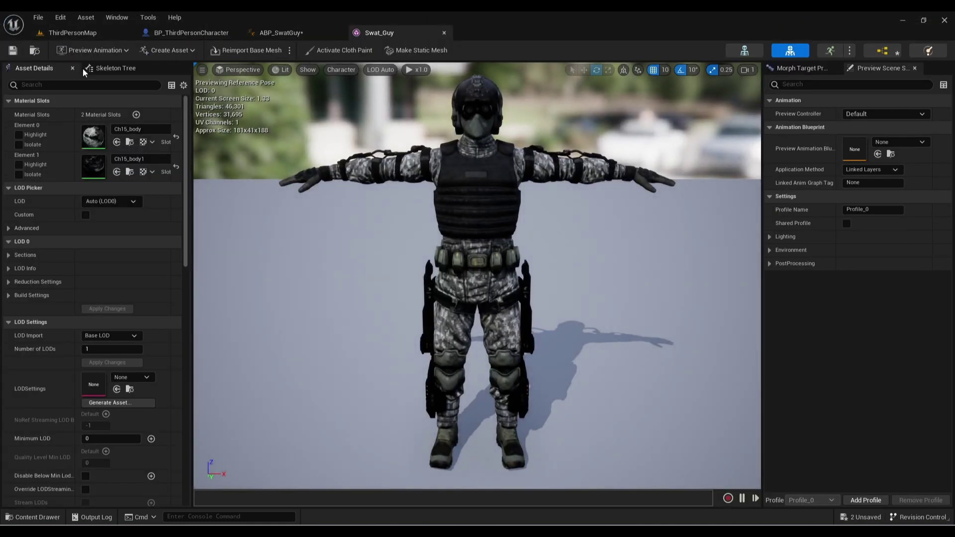
pyautogui.click(114, 68)
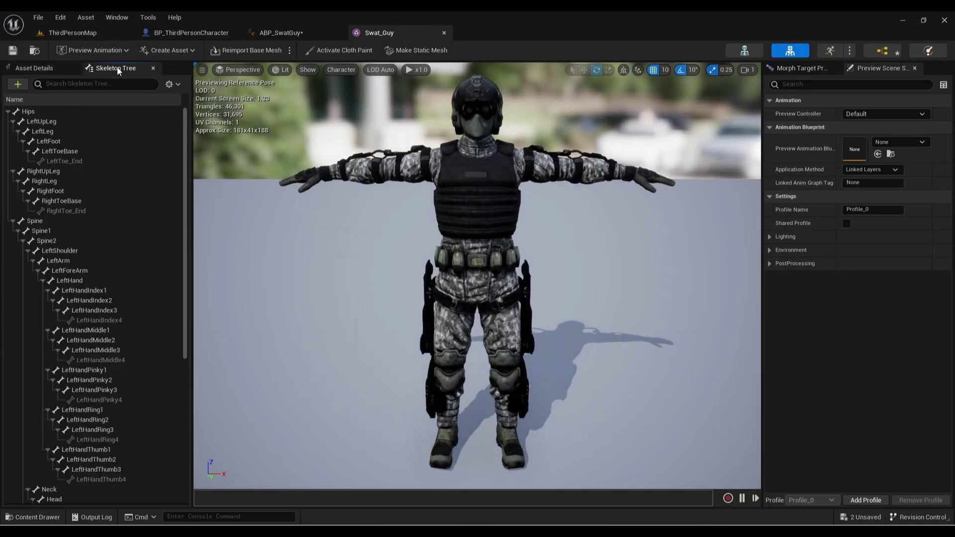
pyautogui.click(78, 222)
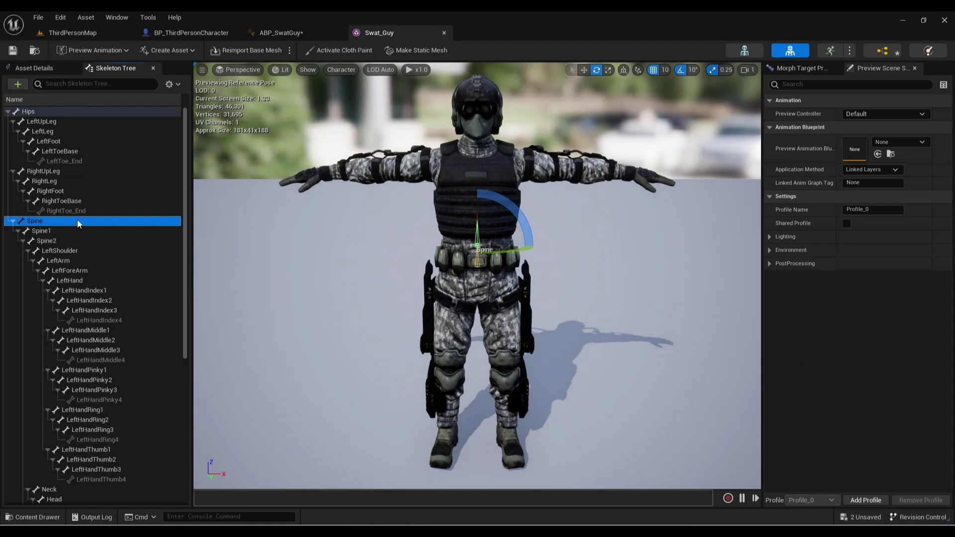
pyautogui.rightClick(38, 225)
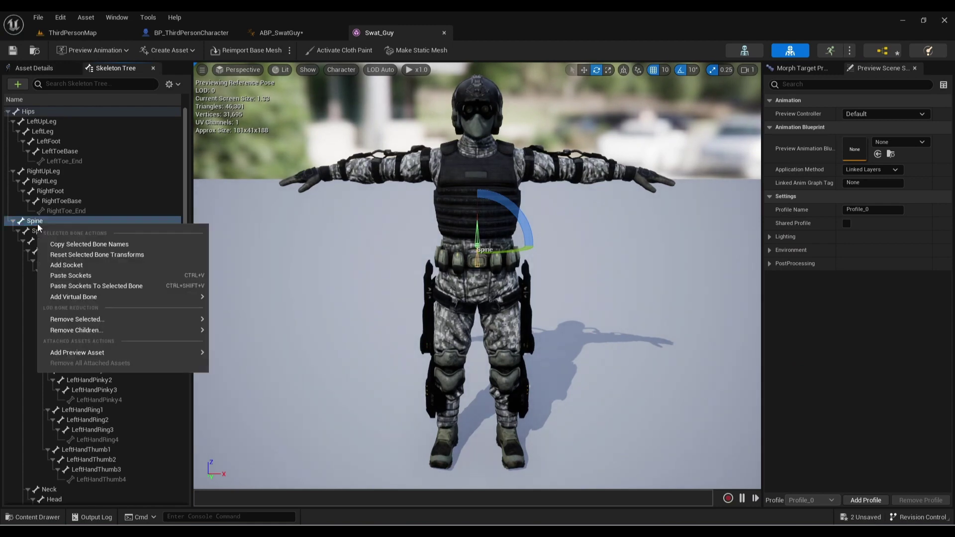
pyautogui.click(87, 249)
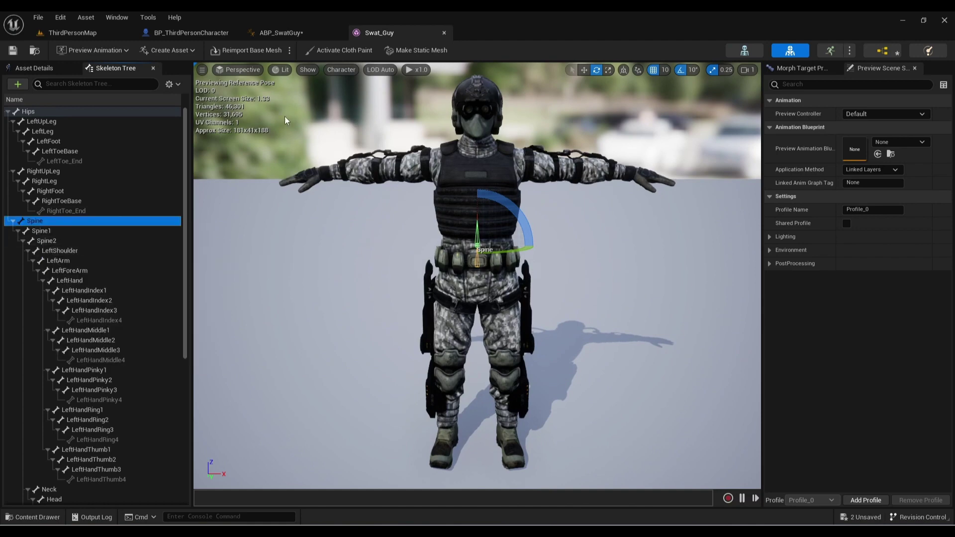
# - Back in ABP_SwatGuy, set the branch filter's bone name to Spine, then compile and save the blueprint
pyautogui.click(293, 34)
pyautogui.click(885, 182)
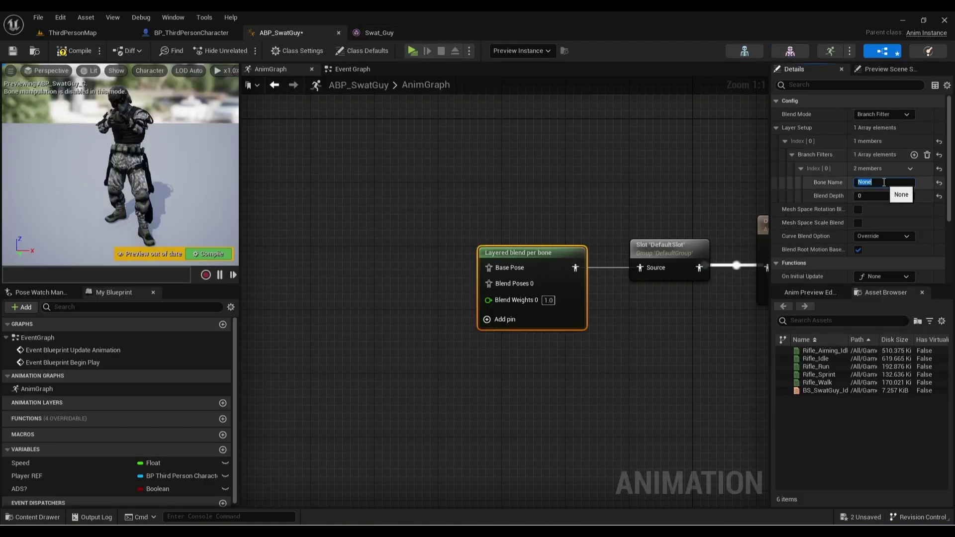
pyautogui.press('Return')
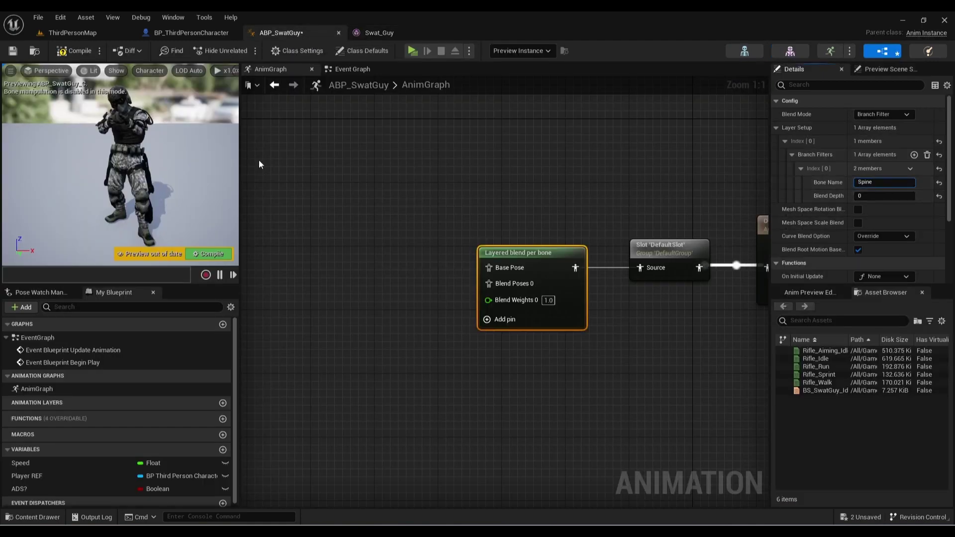
pyautogui.click(75, 51)
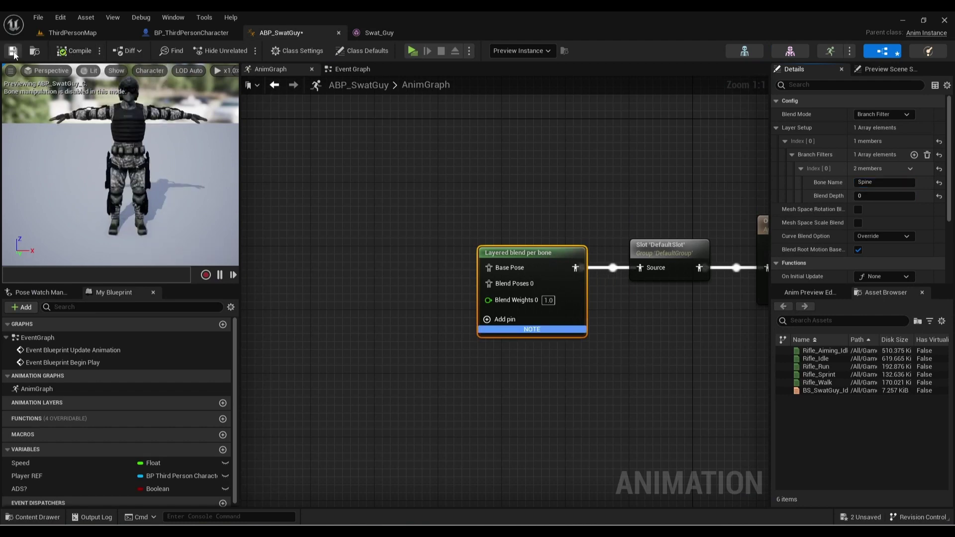
pyautogui.hotkey('ctrl', 's')
# - Connect a Use cached pose 'Locomotion' node to the Base Pose of Layered blend per bone and place it slightly above the blend node
pyautogui.scroll(-1, 443, 225)
pyautogui.scroll(-1, 443, 225)
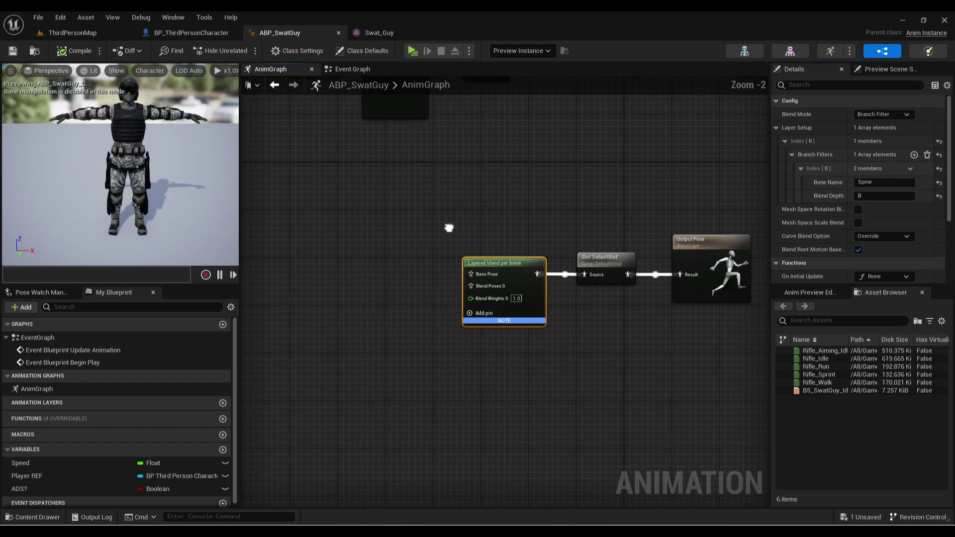
pyautogui.moveTo(445, 227); pyautogui.dragTo(467, 276, button='right')
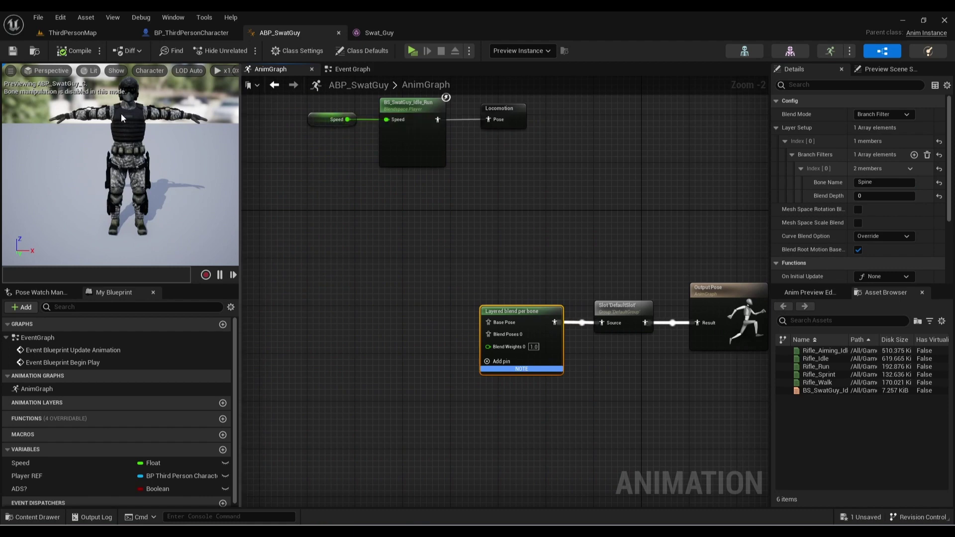
pyautogui.moveTo(427, 397); pyautogui.dragTo(456, 380, button='right')
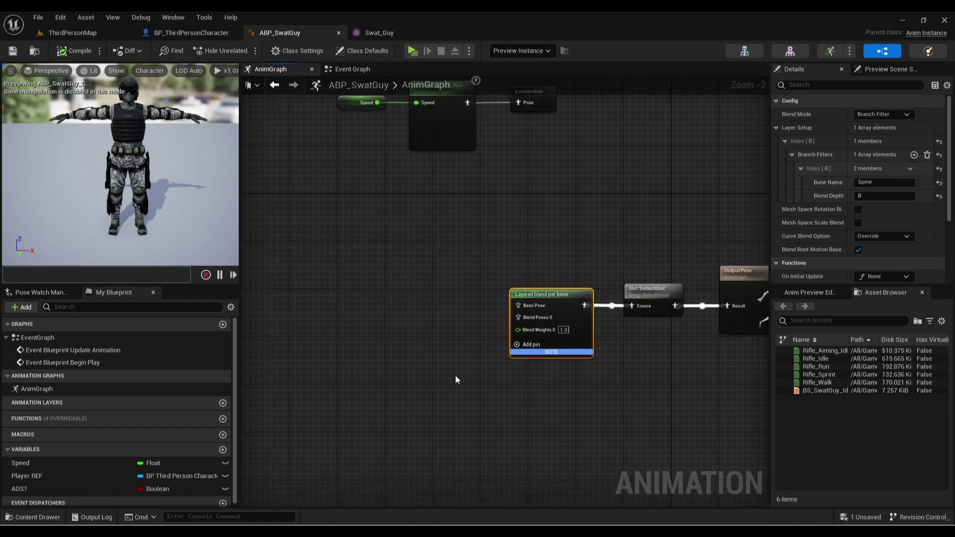
pyautogui.moveTo(517, 306); pyautogui.dragTo(446, 306)
pyautogui.write('cached')
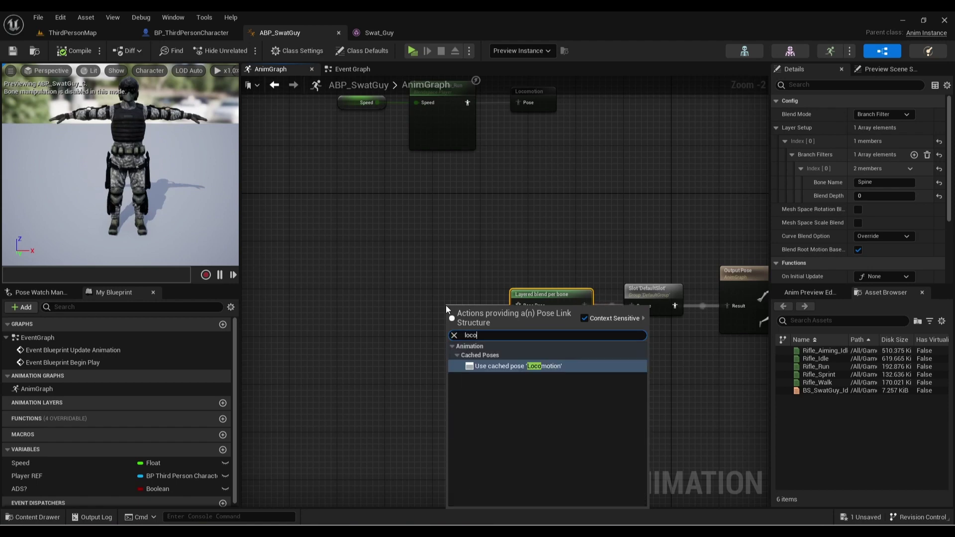
pyautogui.press('Return')
pyautogui.moveTo(446, 305); pyautogui.dragTo(385, 276)
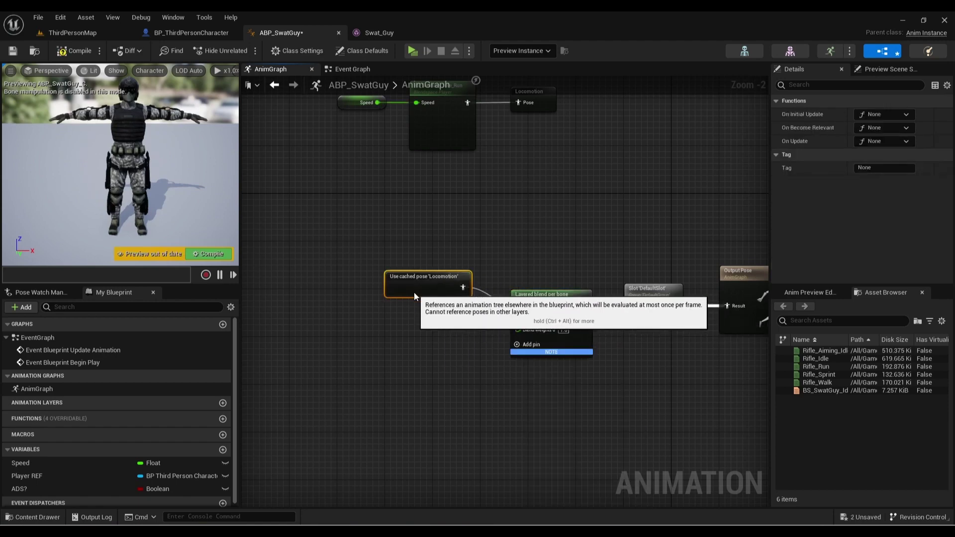
# - Try a duplicate of the cached Locomotion pose as the input of Blend Poses 0, compile, and delete the duplicate
pyautogui.hotkey('ctrl', 'c')
pyautogui.hotkey('ctrl', 'v')
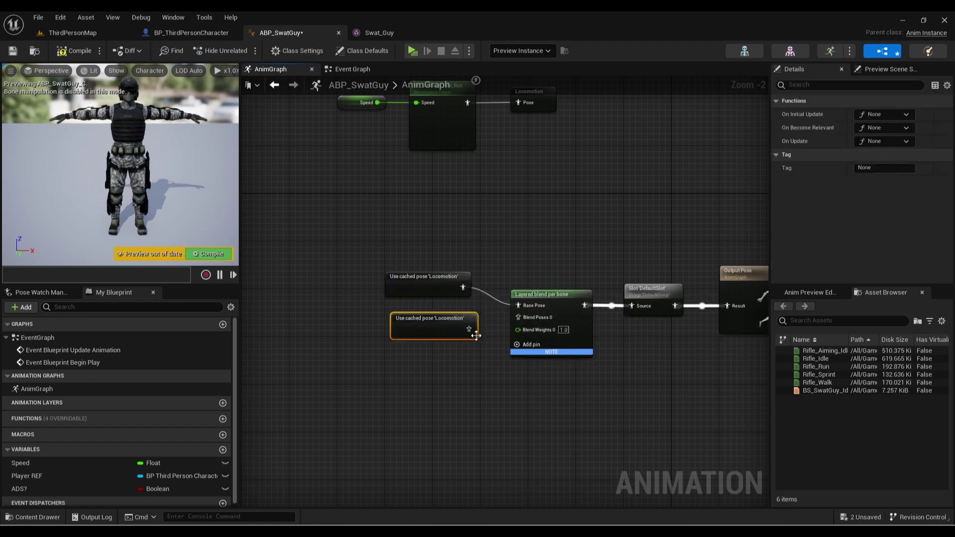
pyautogui.moveTo(469, 329); pyautogui.dragTo(527, 318)
pyautogui.click(74, 50)
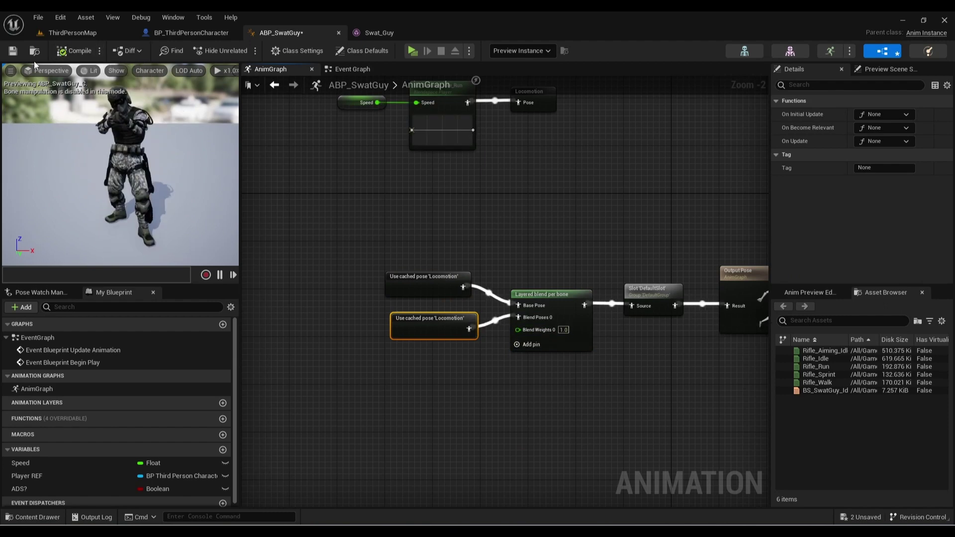
pyautogui.click(13, 50)
pyautogui.moveTo(437, 353); pyautogui.dragTo(406, 330)
pyautogui.press('Delete')
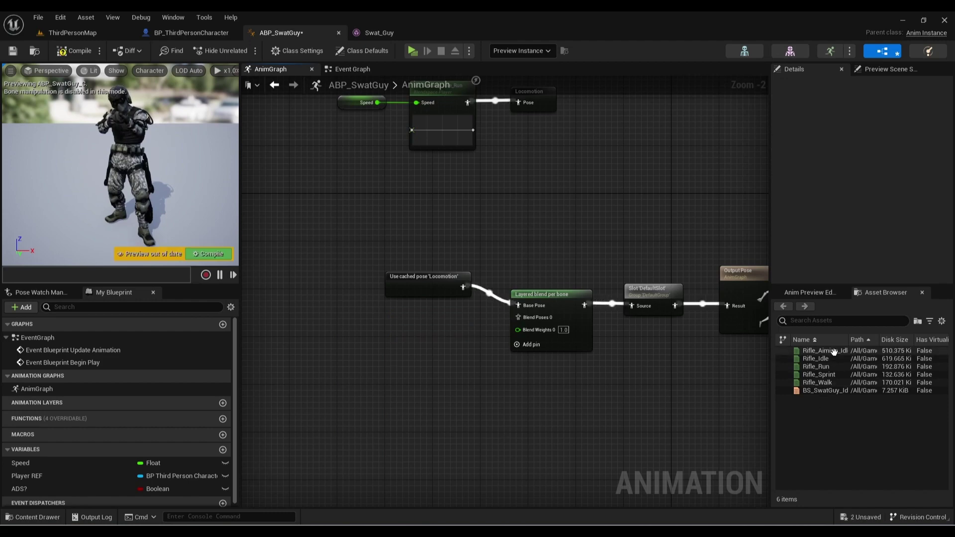
# - Add the Rifle_Aiming_Idle animation below the cached pose, connect it to Blend Poses 0, then compile and save
pyautogui.moveTo(834, 352); pyautogui.dragTo(411, 342)
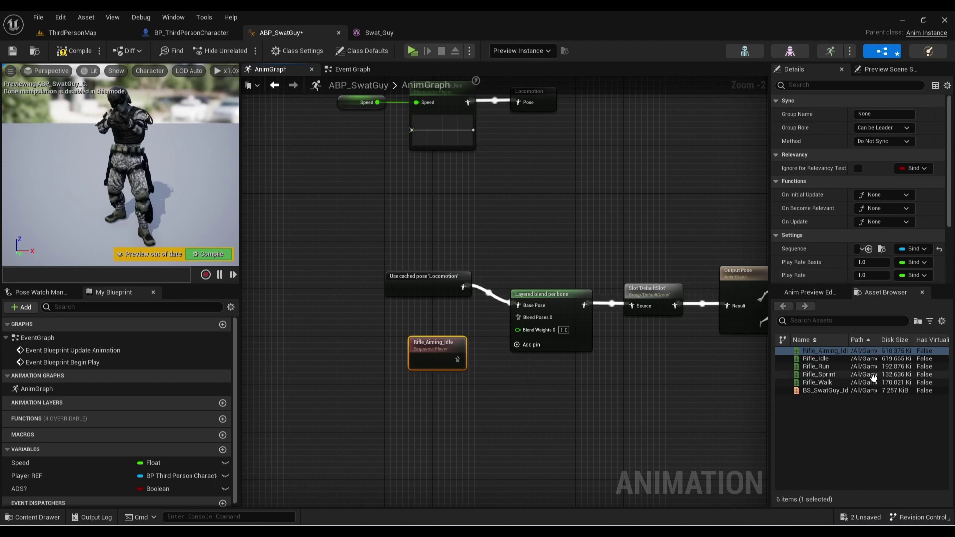
pyautogui.scroll(-4, 850, 241)
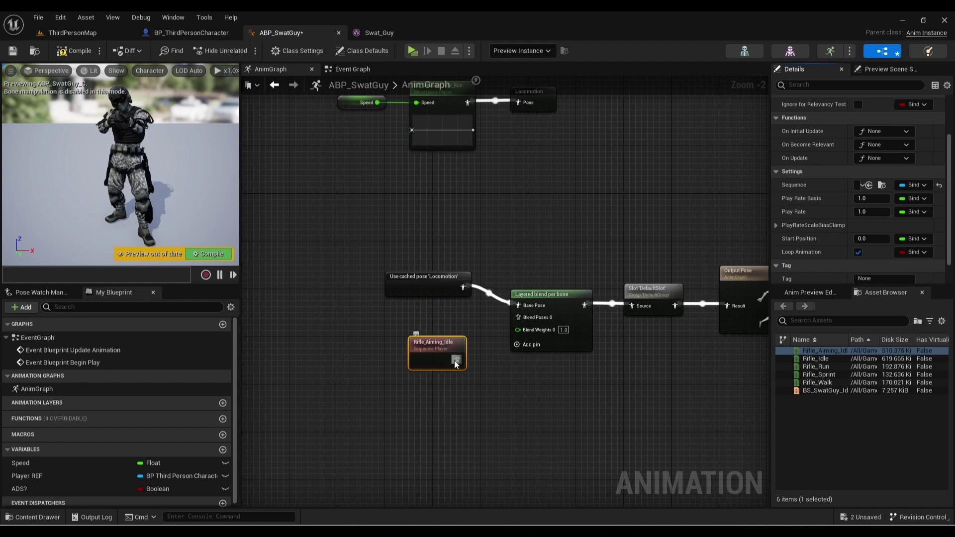
pyautogui.moveTo(455, 361); pyautogui.dragTo(518, 318)
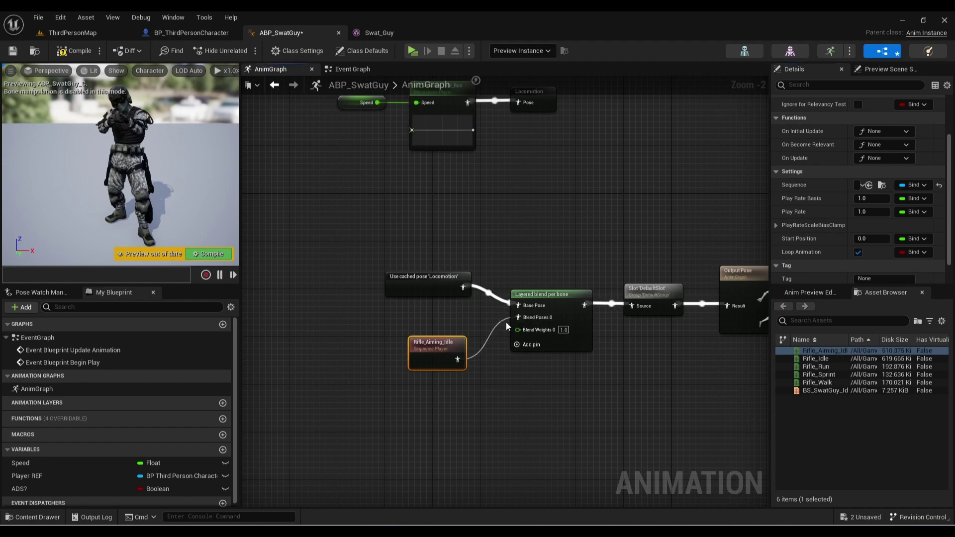
pyautogui.click(71, 52)
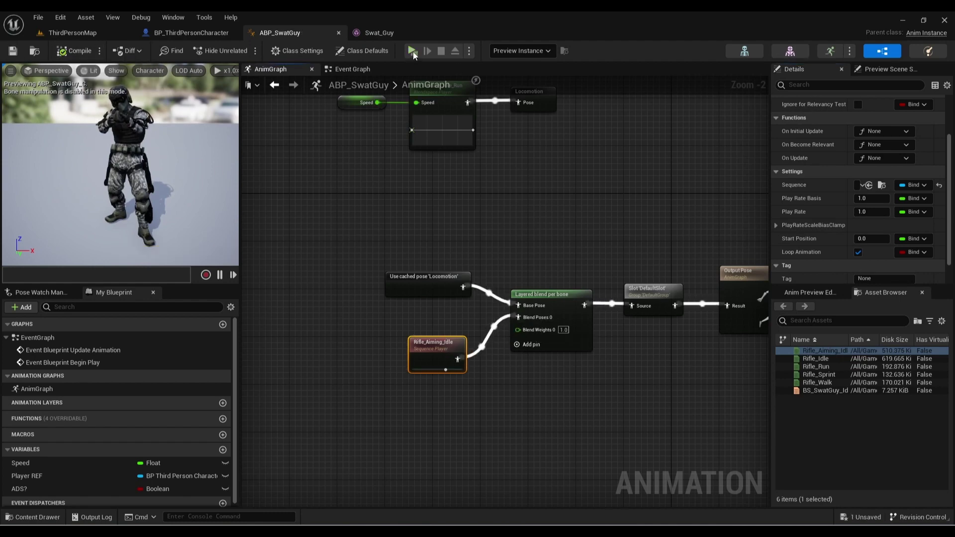
# - Play-test the layered aiming pose by moving the character forward, then close the game preview
pyautogui.click(413, 51)
pyautogui.press('w')
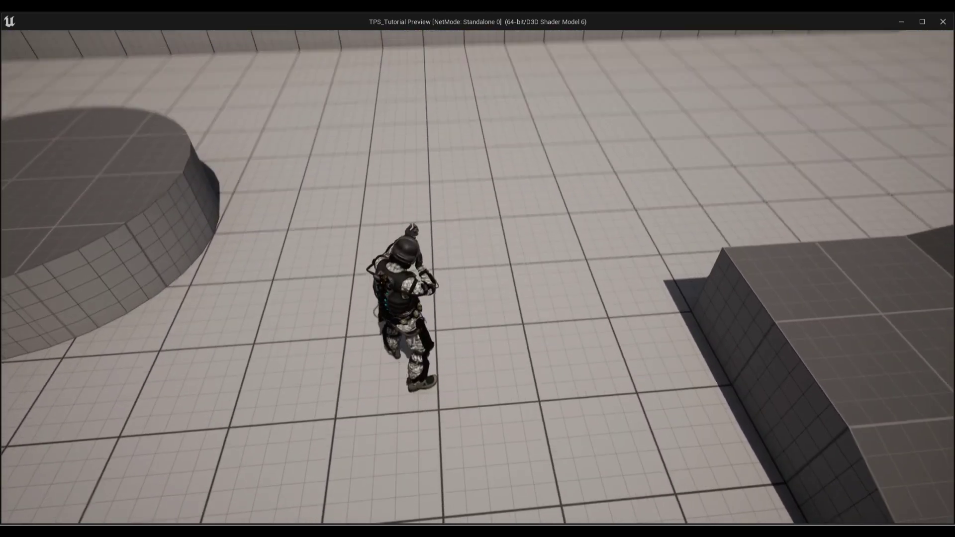
pyautogui.click(942, 25)
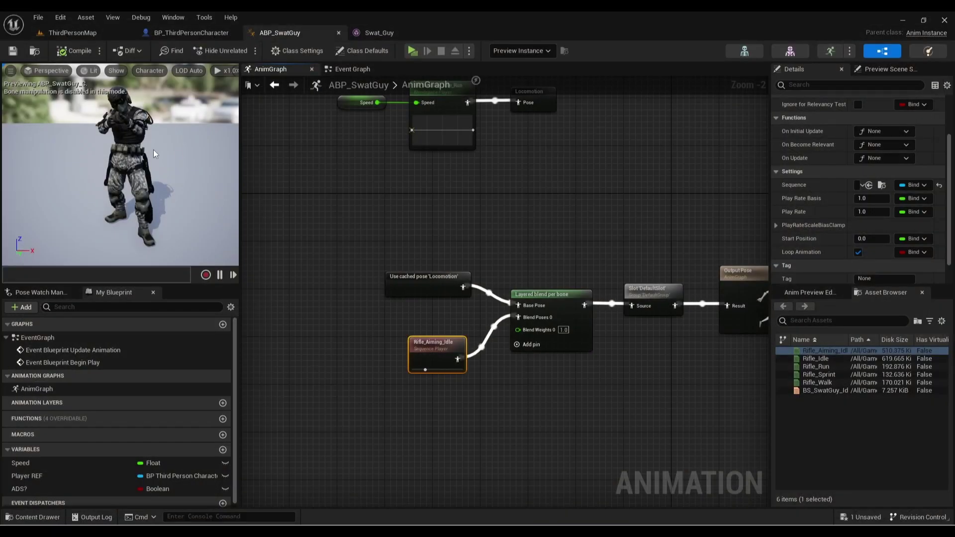
# - Enable Mesh Space Rotation Blend on the Layered blend per bone node, then compile and save the blueprint
pyautogui.click(577, 299)
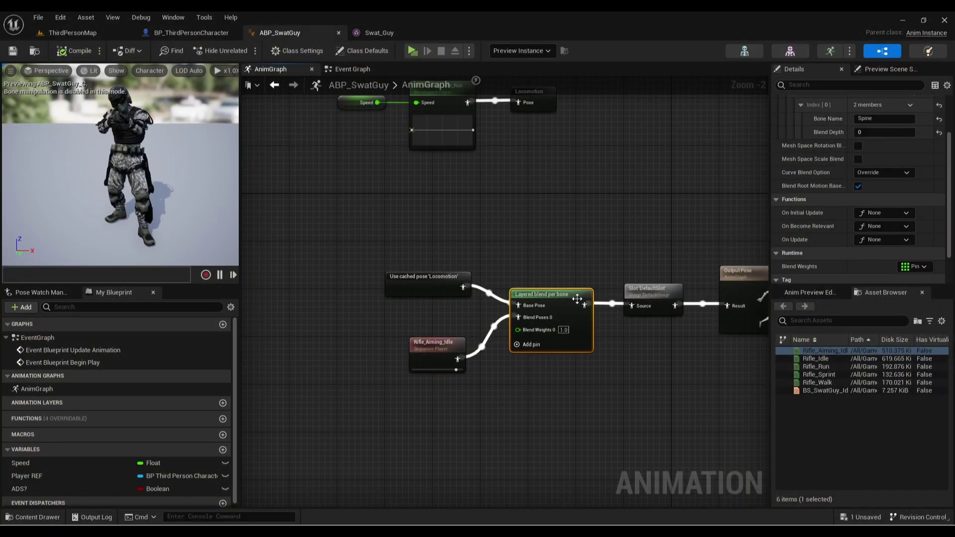
pyautogui.scroll(3, 838, 234)
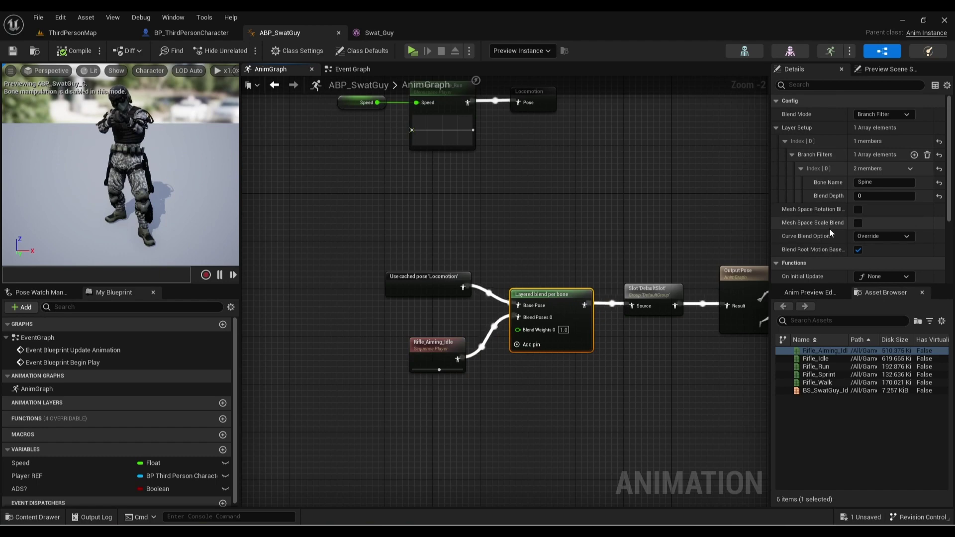
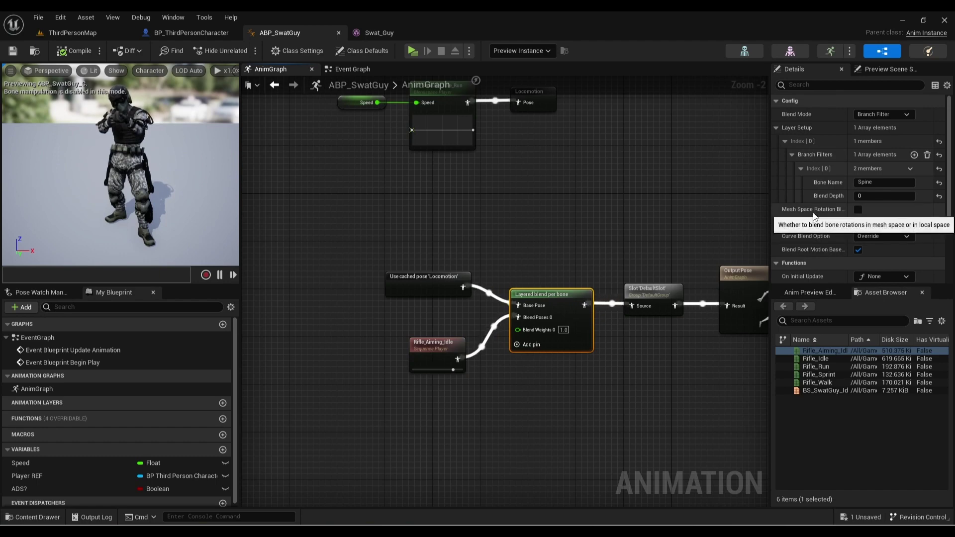
pyautogui.click(859, 209)
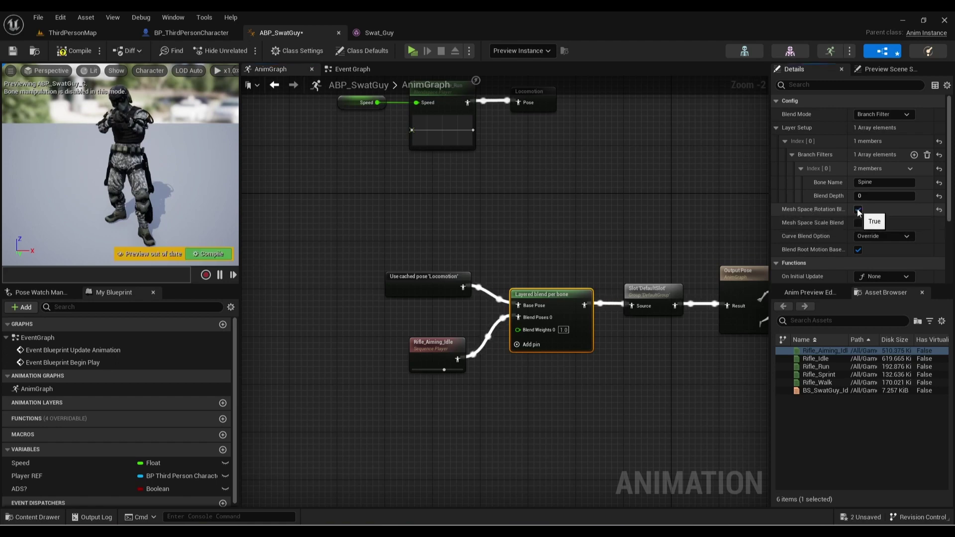
pyautogui.click(74, 51)
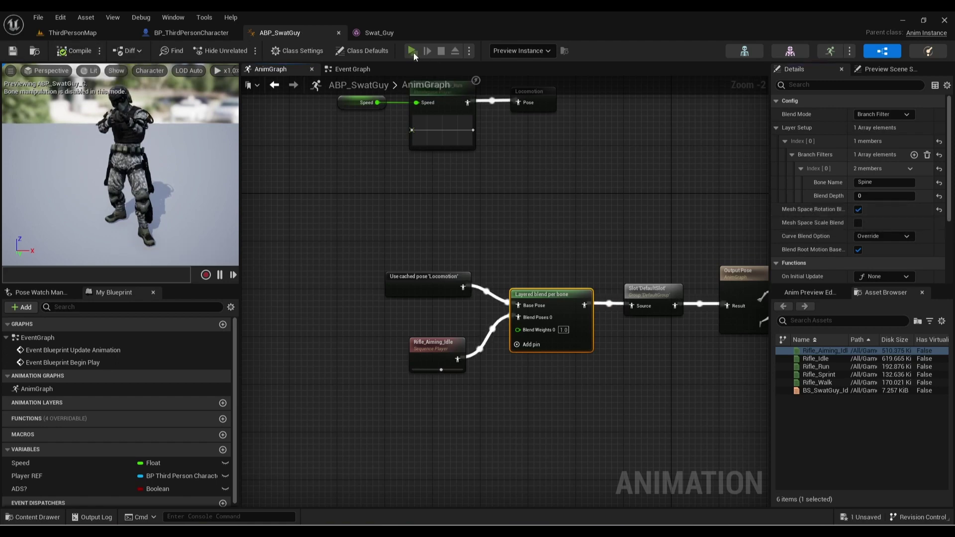
# - Play-test the aiming pose with mesh space rotation blending by running the character around, then close the game preview
pyautogui.click(412, 51)
pyautogui.press('w')
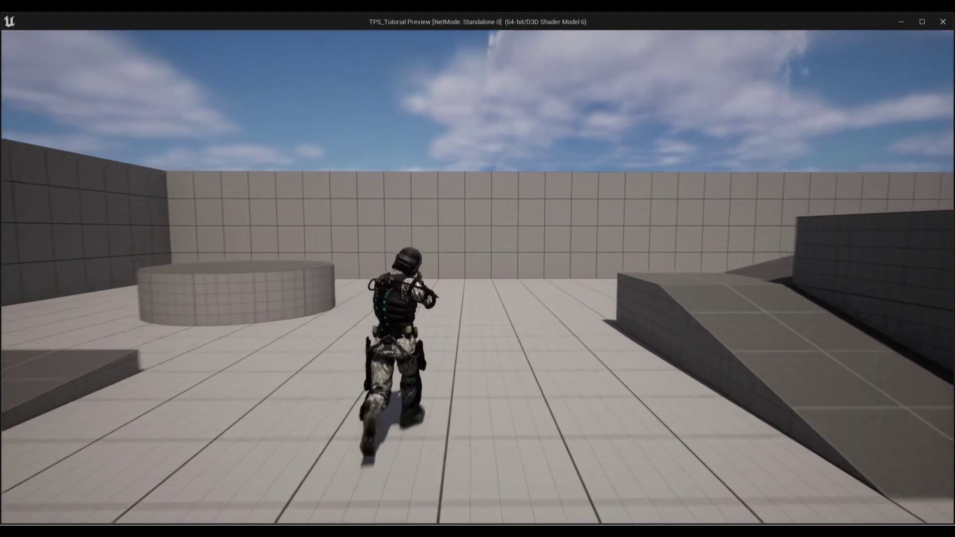
pyautogui.press('w')
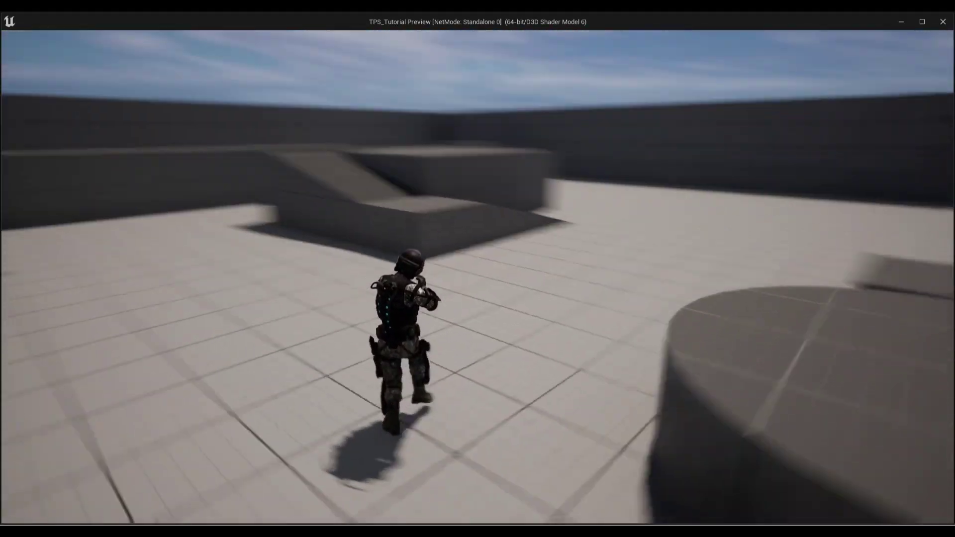
pyautogui.press('Escape')
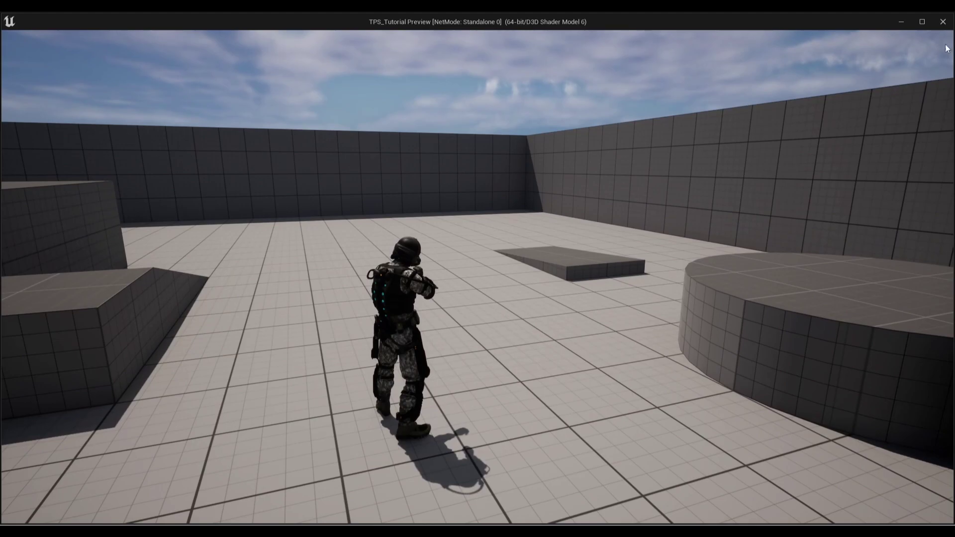
pyautogui.click(951, 22)
pyautogui.click(504, 404)
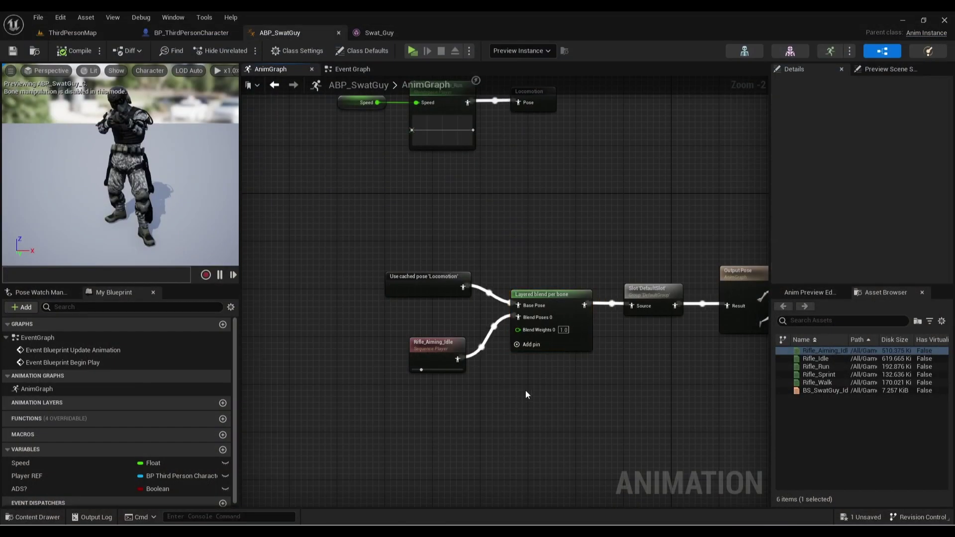
# - Space out the pose nodes and insert a Blend Poses by bool node between Rifle_Aiming_Idle's output and Blend Poses 0, using its True Pose
pyautogui.moveTo(525, 390); pyautogui.dragTo(610, 355, button='right')
pyautogui.scroll(2, 528, 258)
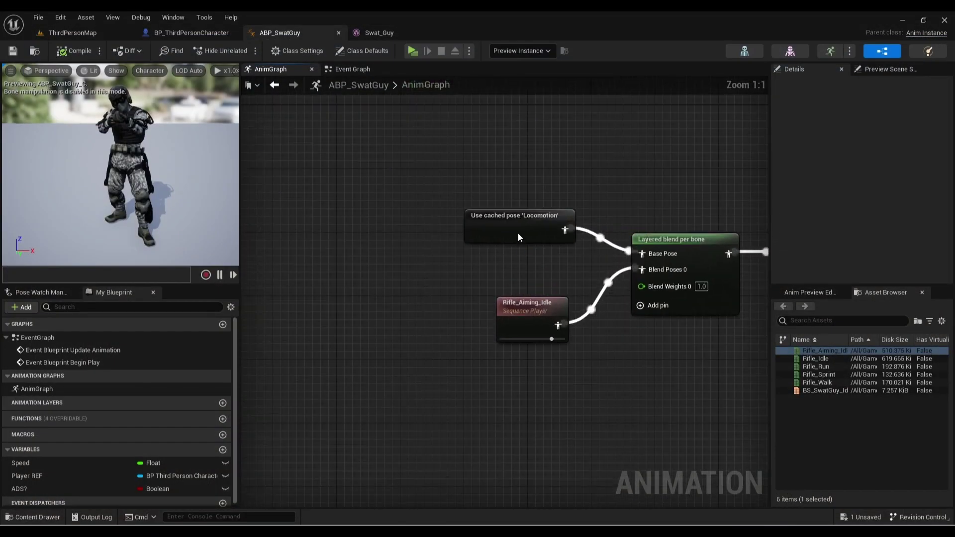
pyautogui.moveTo(518, 233); pyautogui.dragTo(499, 202)
pyautogui.moveTo(520, 316); pyautogui.dragTo(313, 367)
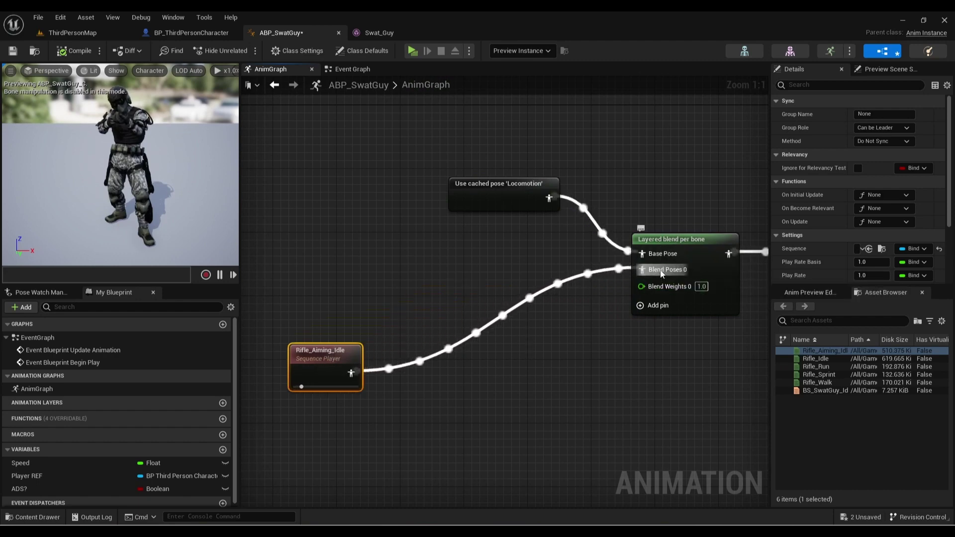
pyautogui.moveTo(643, 270); pyautogui.dragTo(584, 272)
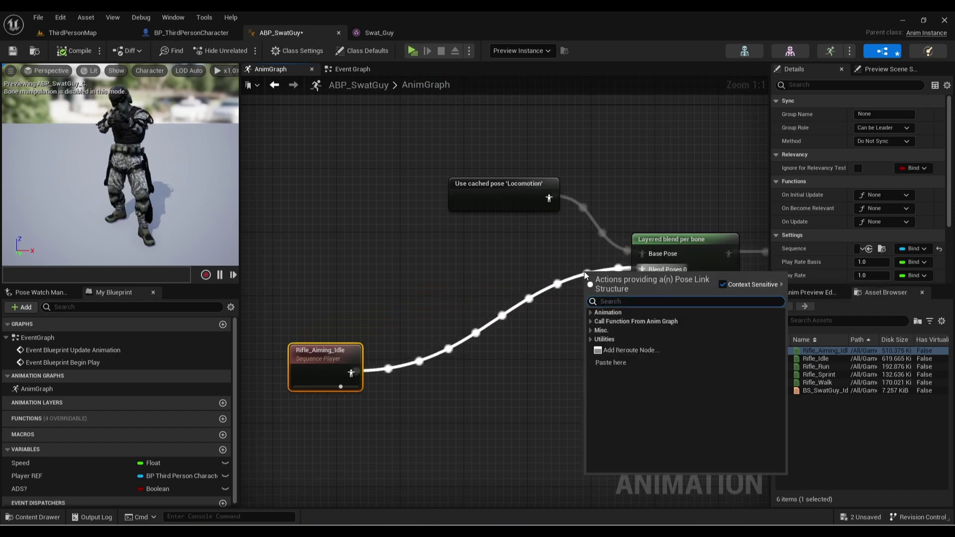
pyautogui.write('blend')
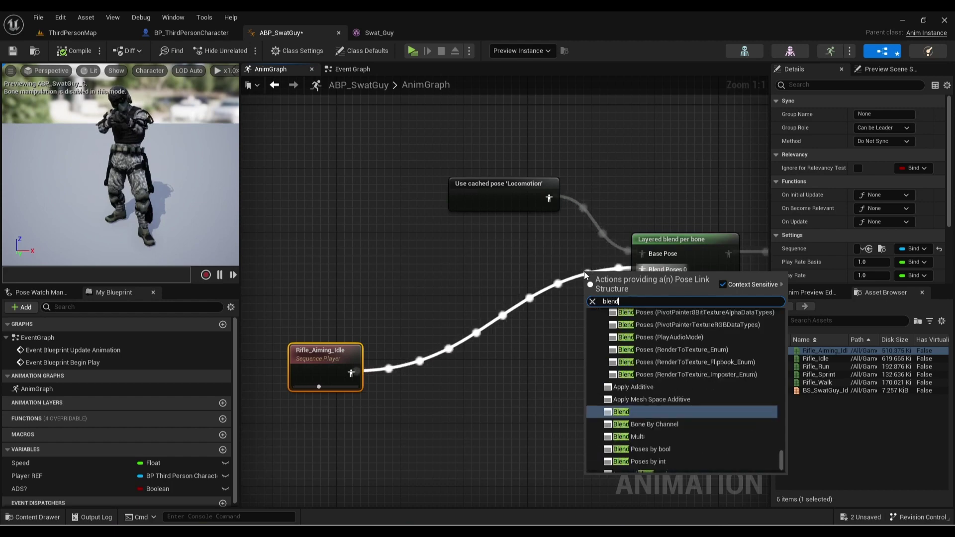
pyautogui.write(' by bool')
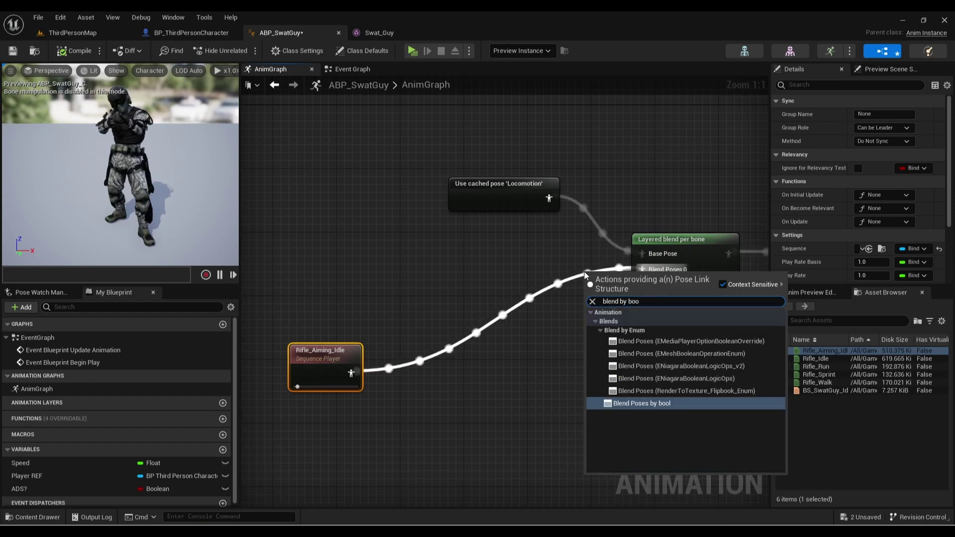
pyautogui.press('Return')
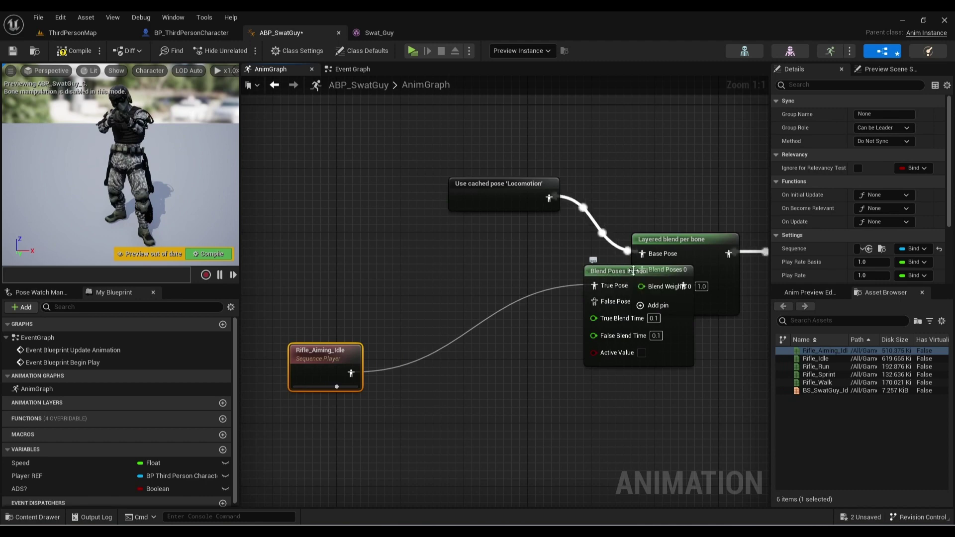
pyautogui.moveTo(628, 271); pyautogui.dragTo(494, 288)
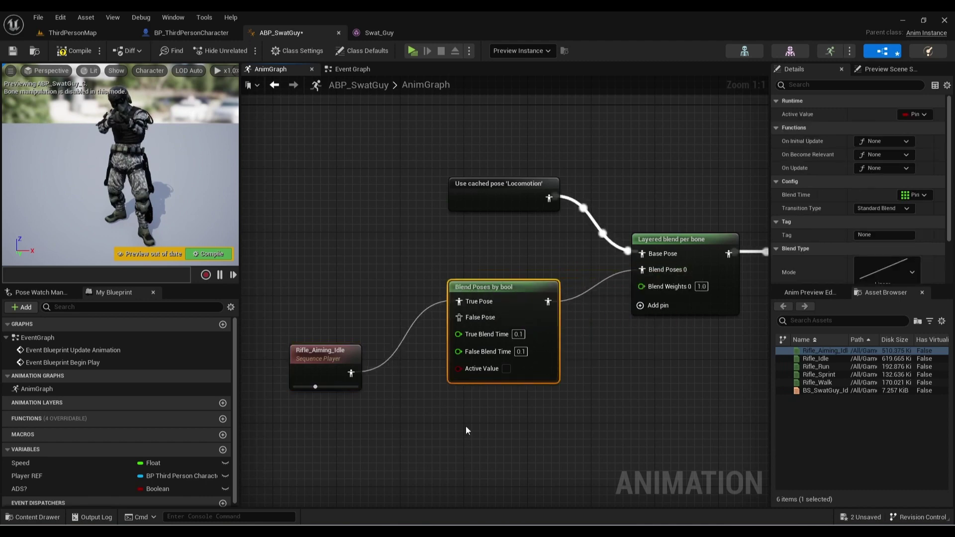
# - Connect the ADS? variable to the Active Value of Blend Poses by bool, arranging Rifle_Aiming_Idle above and ADS? below
pyautogui.moveTo(27, 489); pyautogui.dragTo(461, 371)
pyautogui.moveTo(323, 366); pyautogui.dragTo(331, 254)
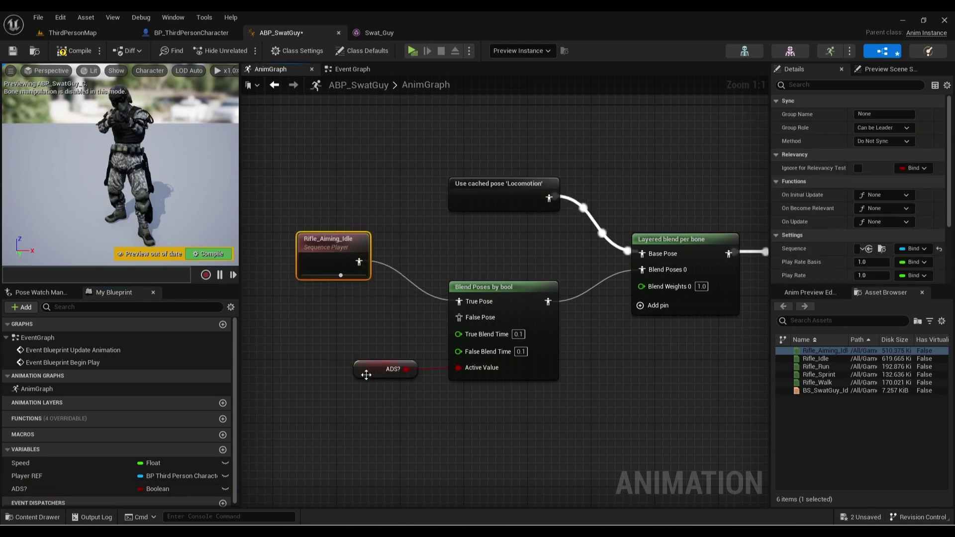
pyautogui.moveTo(366, 375); pyautogui.dragTo(351, 415)
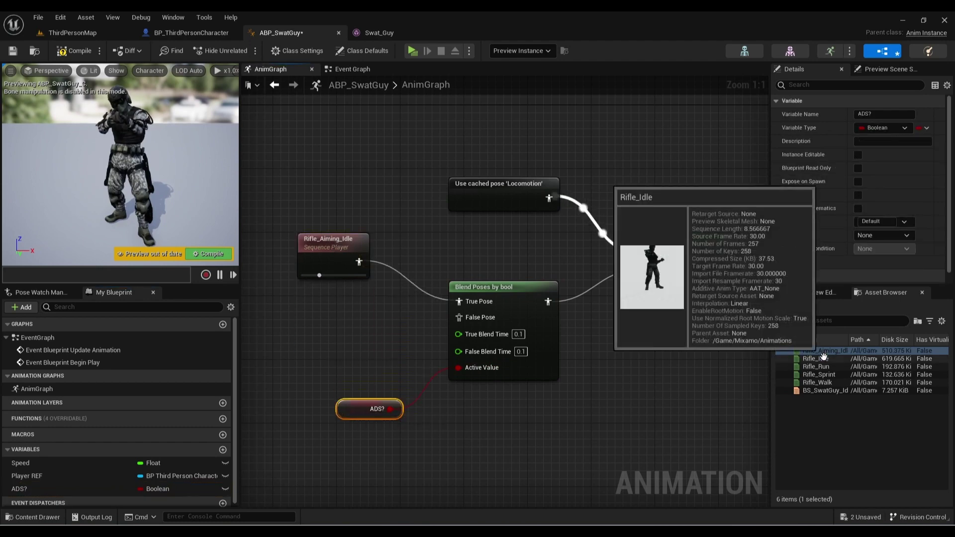
# - Add the Rifle_Idle animation as the False Pose of Blend Poses by bool, enable Loop Animation on it, then compile and save
pyautogui.moveTo(824, 356); pyautogui.dragTo(367, 343)
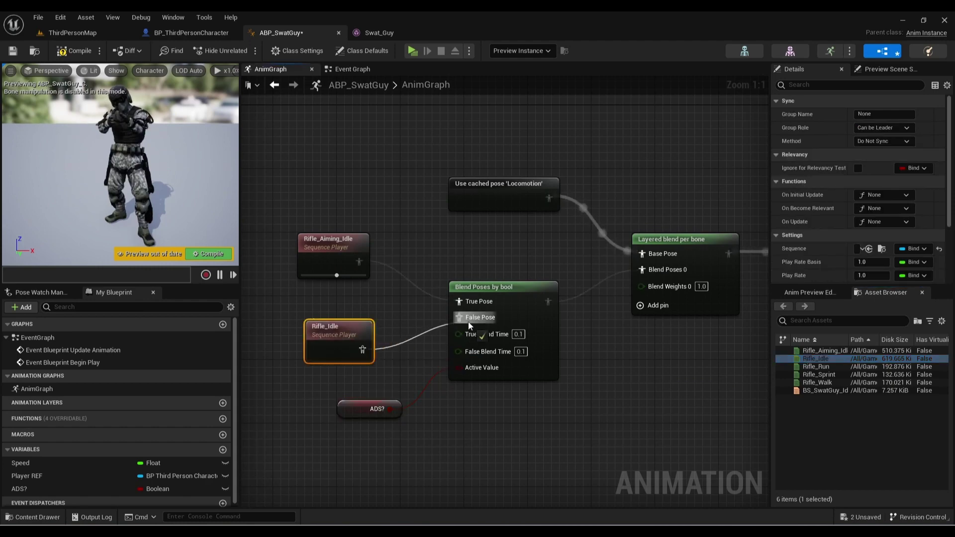
pyautogui.moveTo(468, 322); pyautogui.dragTo(469, 322)
pyautogui.scroll(-4, 831, 253)
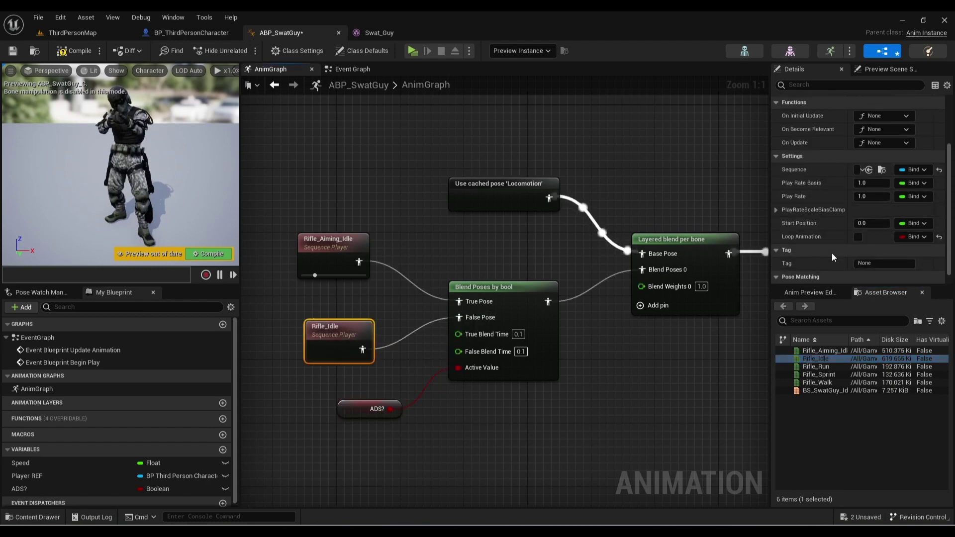
pyautogui.scroll(-1, 832, 252)
pyautogui.click(858, 223)
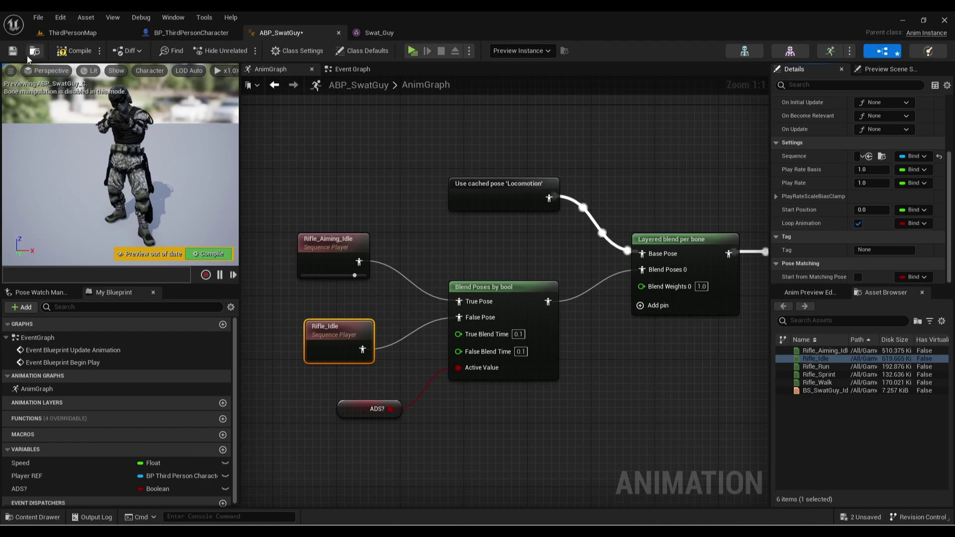
pyautogui.click(74, 52)
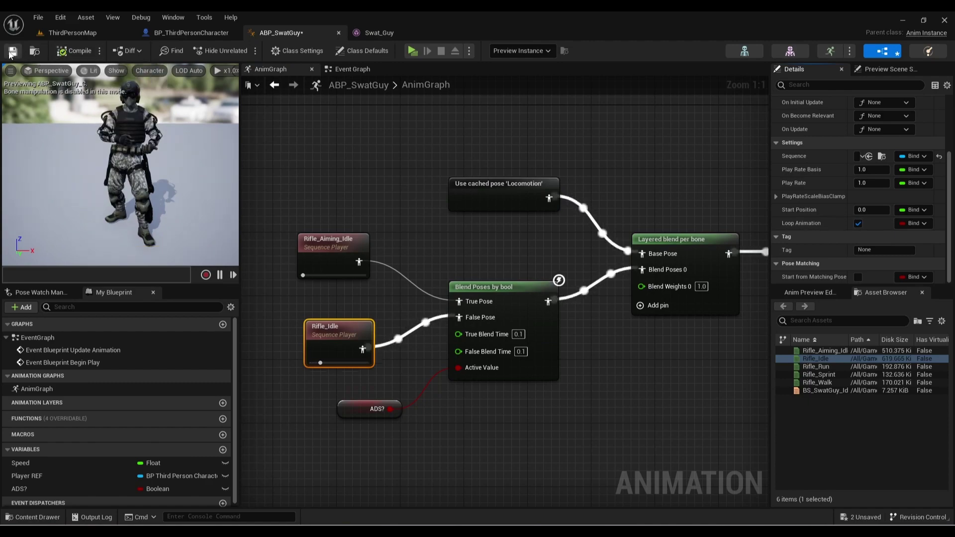
# - Play-test switching the standing character between the idle and aiming poses, then close the game preview
pyautogui.click(408, 51)
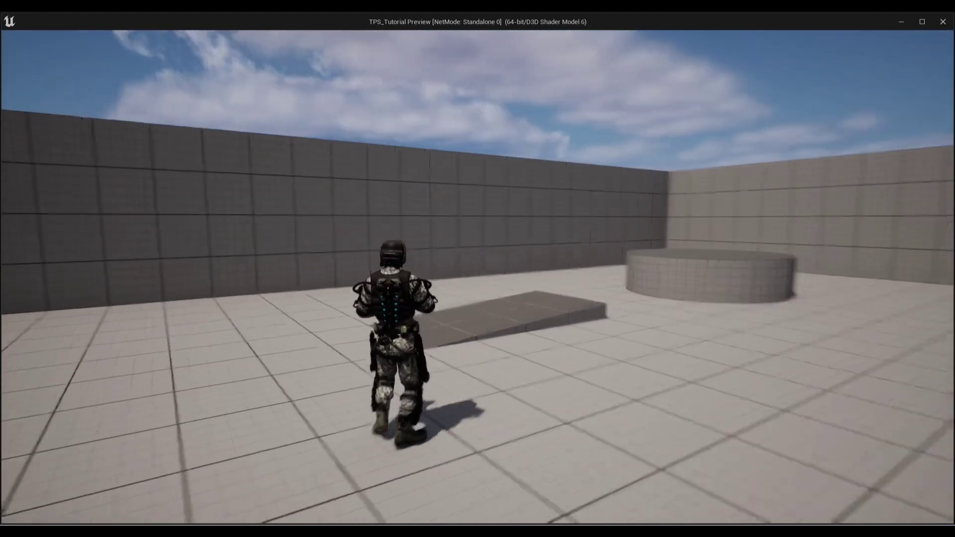
pyautogui.rightClick(478, 276)
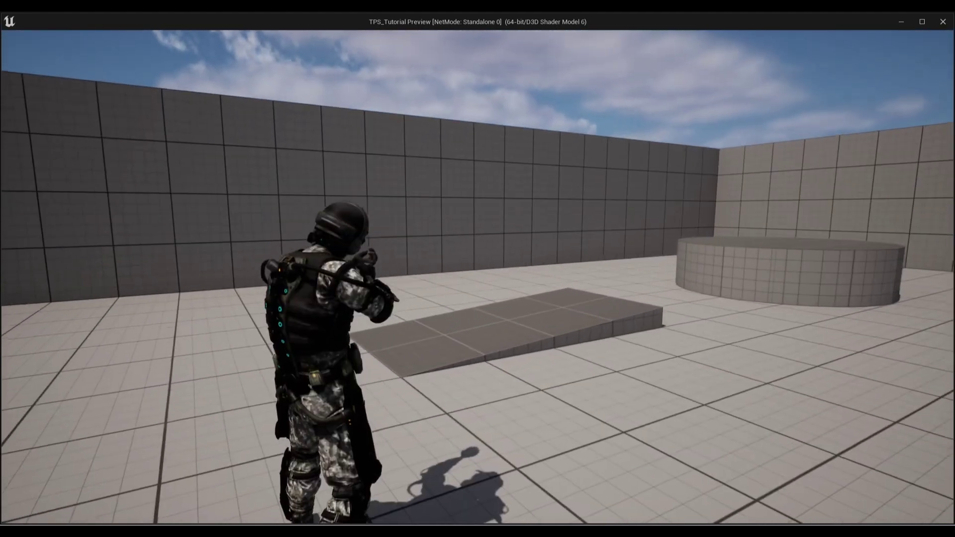
pyautogui.rightClick(477, 277)
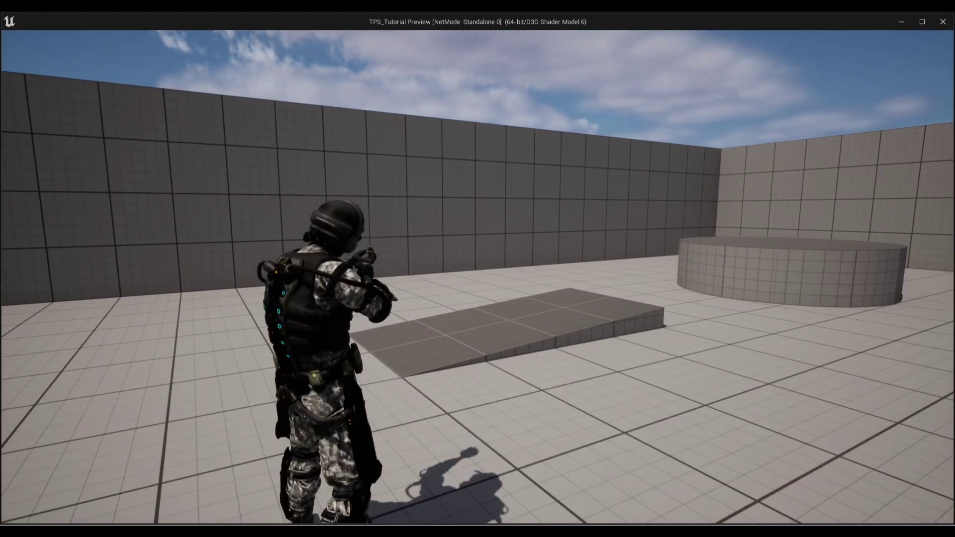
pyautogui.rightClick(477, 277)
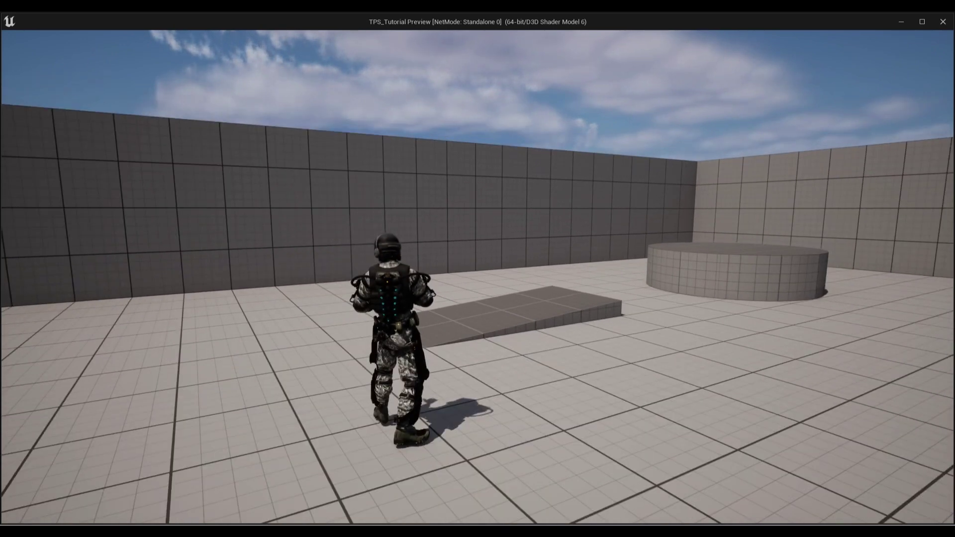
pyautogui.click(944, 25)
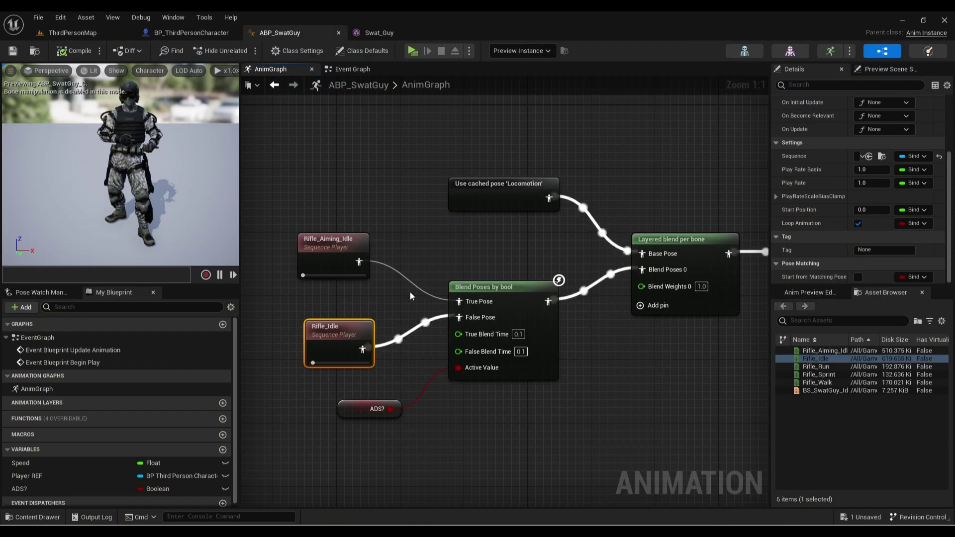
# - Launch the game from ThirdPersonMap and test moving the character forward and aiming
pyautogui.click(77, 32)
pyautogui.click(225, 52)
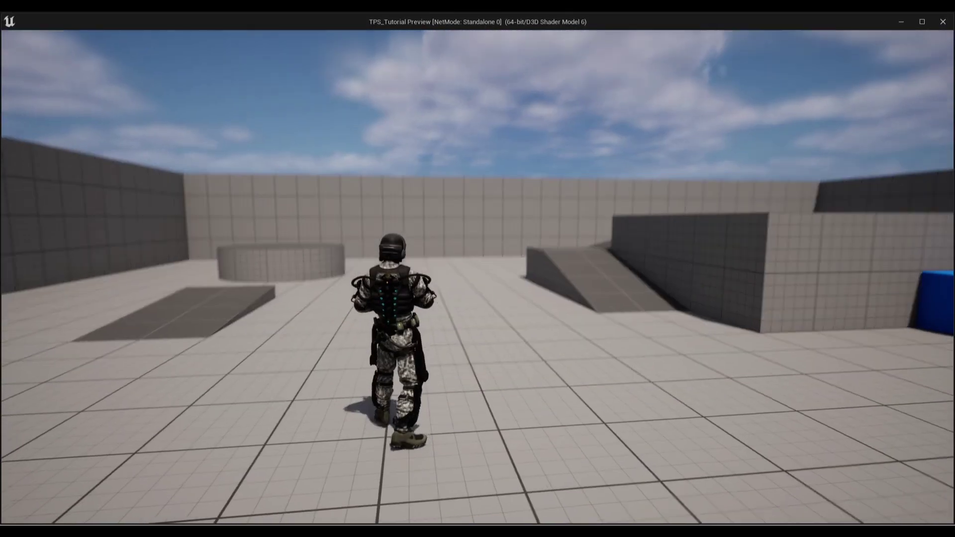
pyautogui.press('w')
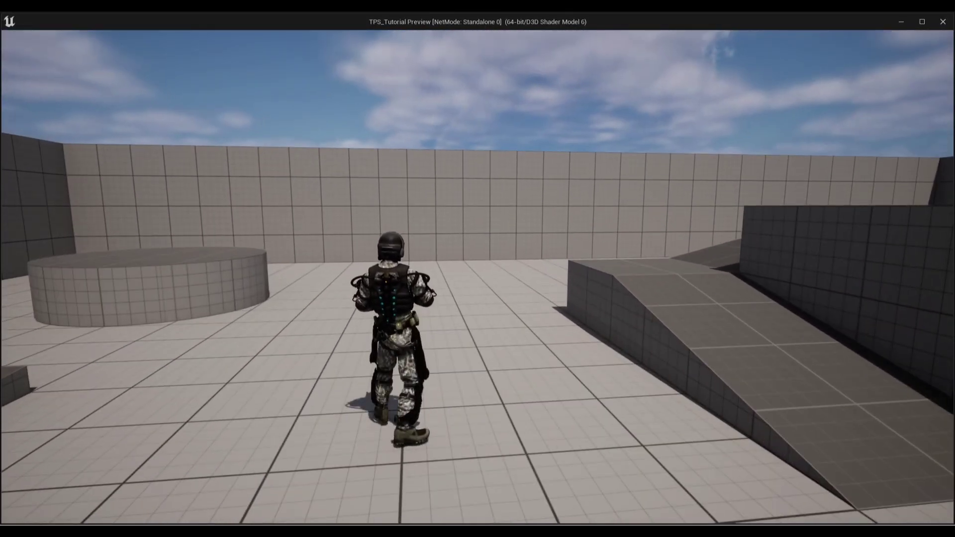
pyautogui.rightClick(478, 276)
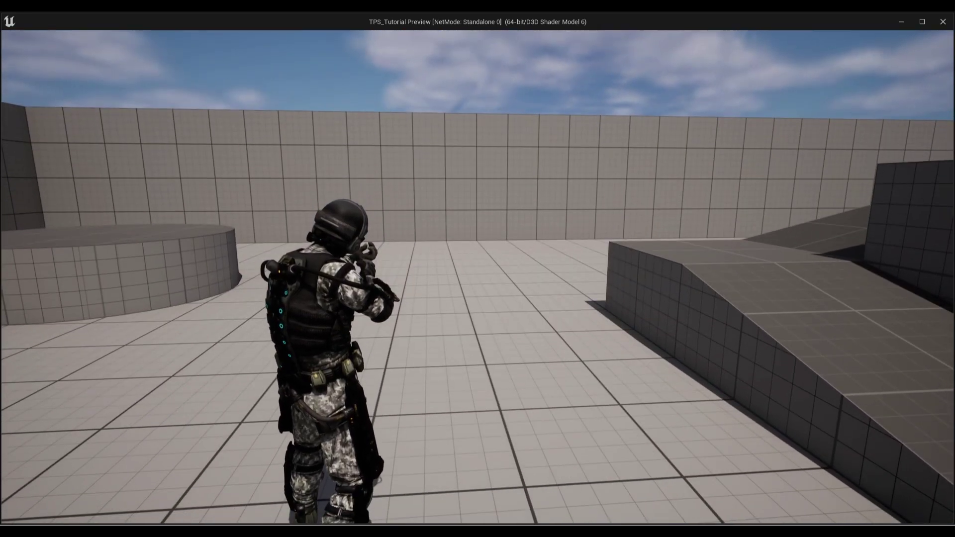
pyautogui.press('w')
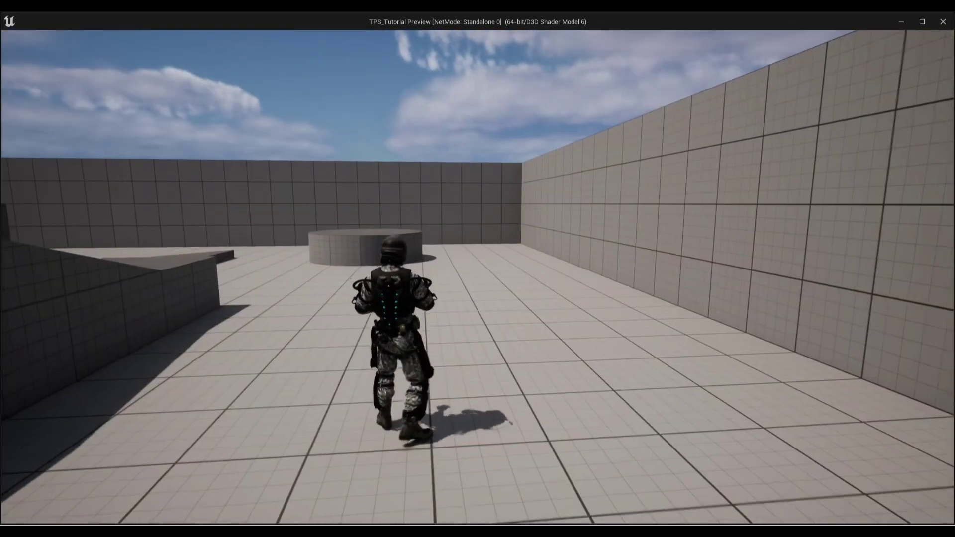
pyautogui.press('w')
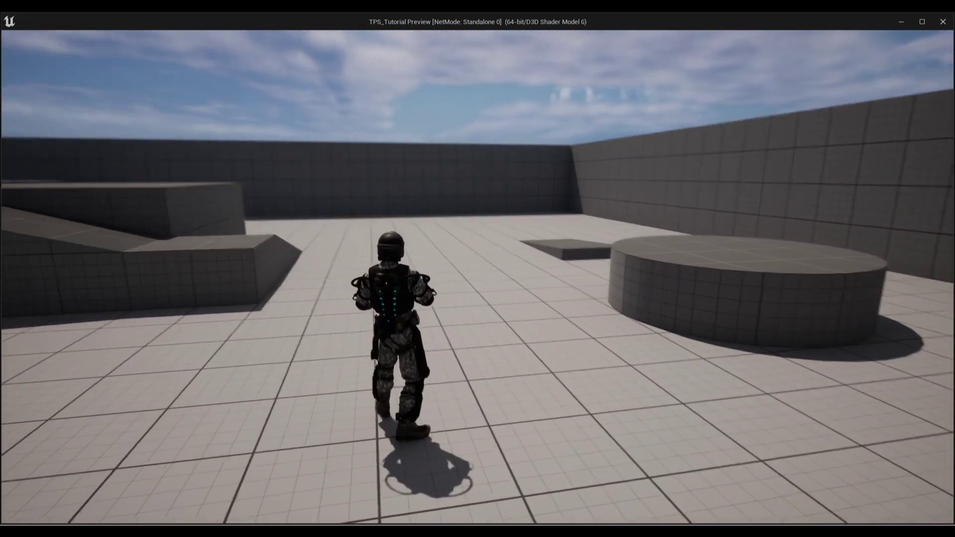
# - Toggle aiming repeatedly in the running game, move the character forward again, and close the preview
pyautogui.rightClick(446, 456)
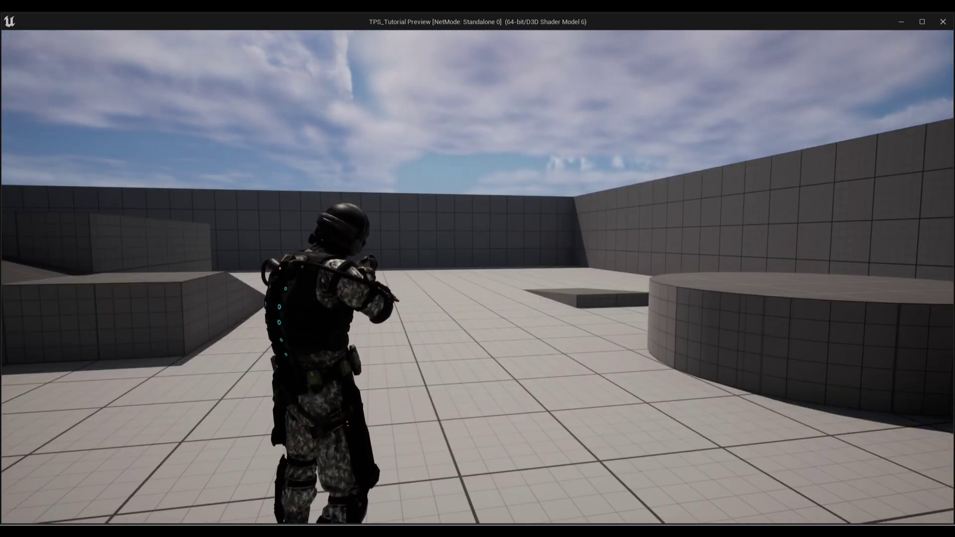
pyautogui.rightClick(478, 269)
pyautogui.rightClick(477, 268)
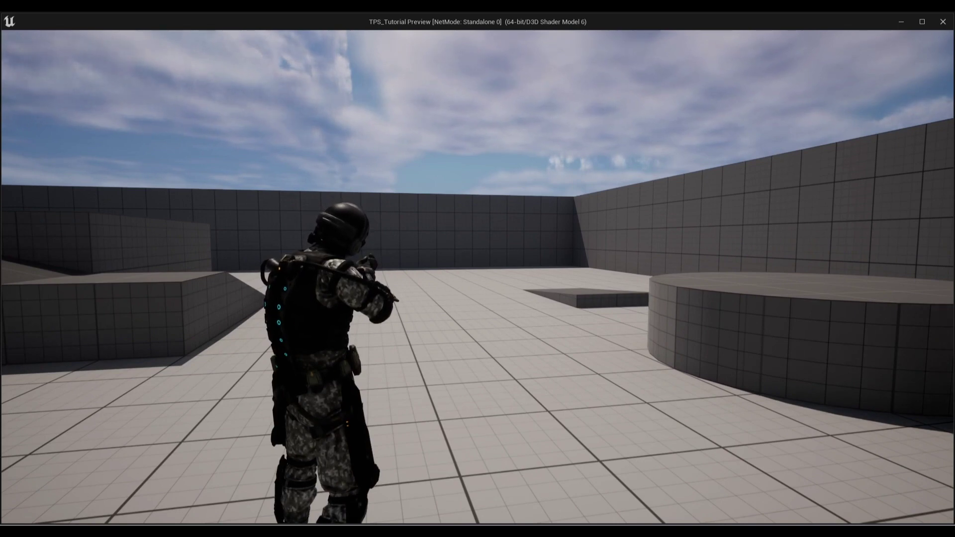
pyautogui.rightClick(478, 269)
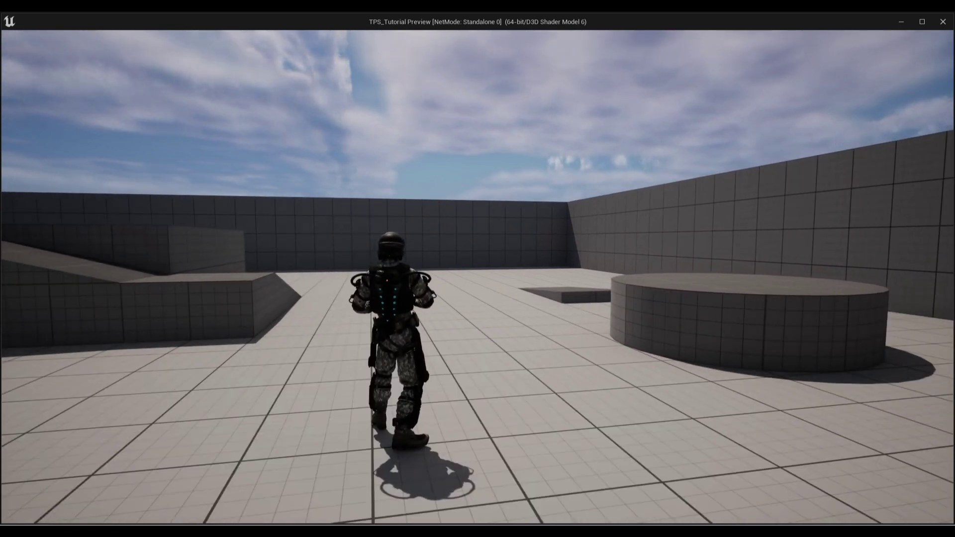
pyautogui.rightClick(478, 269)
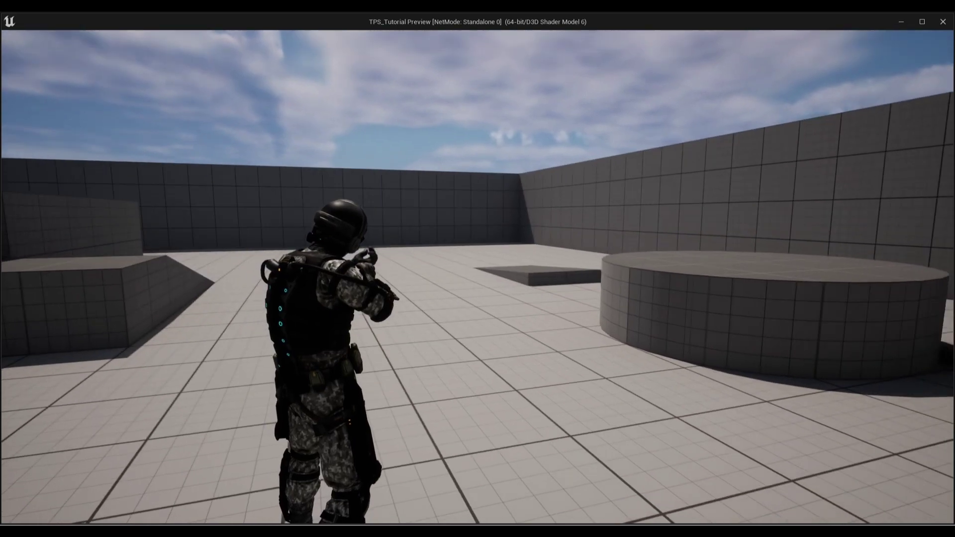
pyautogui.rightClick(477, 268)
pyautogui.press('w')
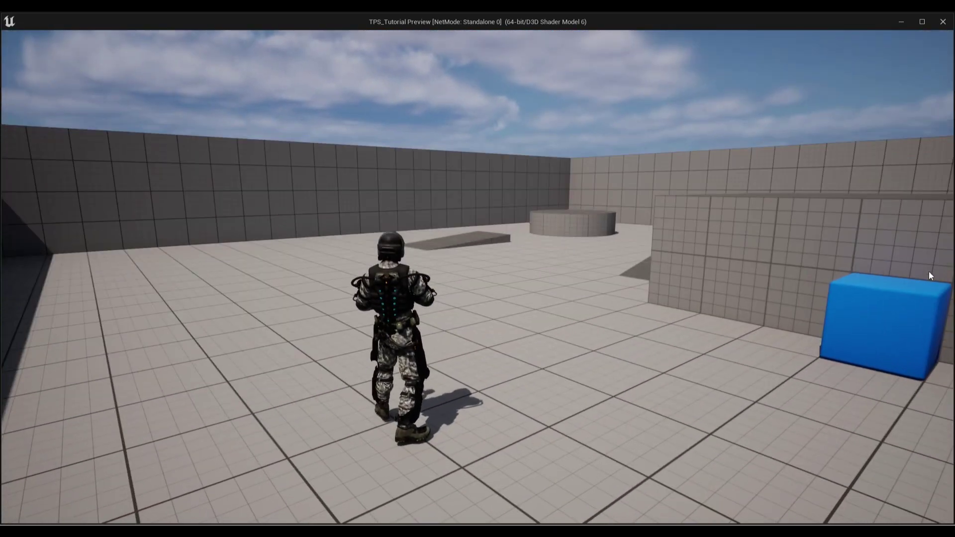
pyautogui.click(949, 23)
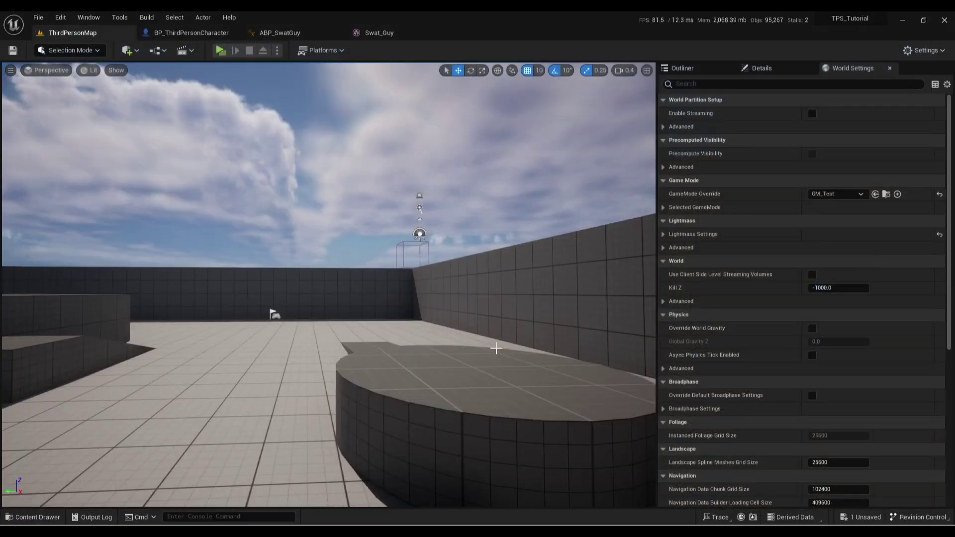